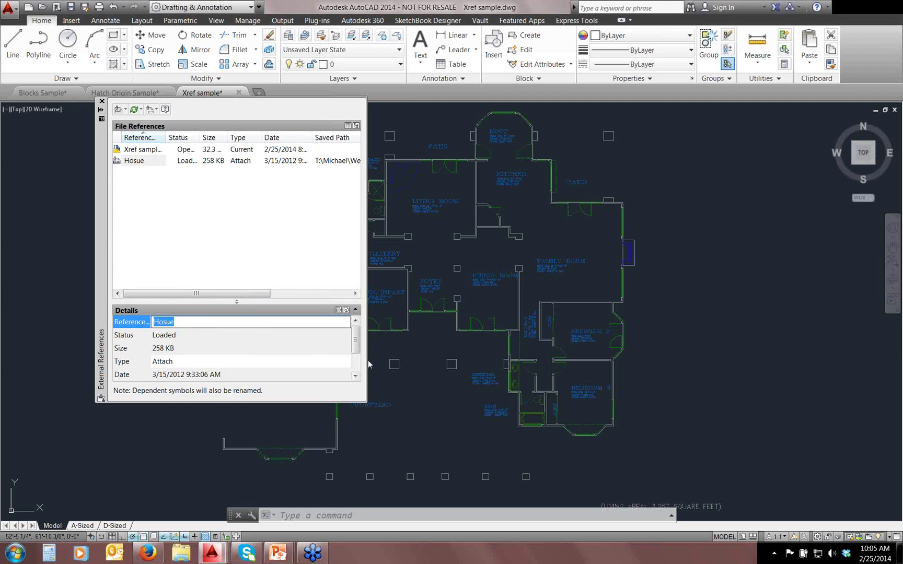
- Widen the External References palette and its name columns, and rename the Hosue external reference to Fpl
{"action": "left_click_drag", "start_coordinate": [367, 360], "coordinate": [497, 361]}
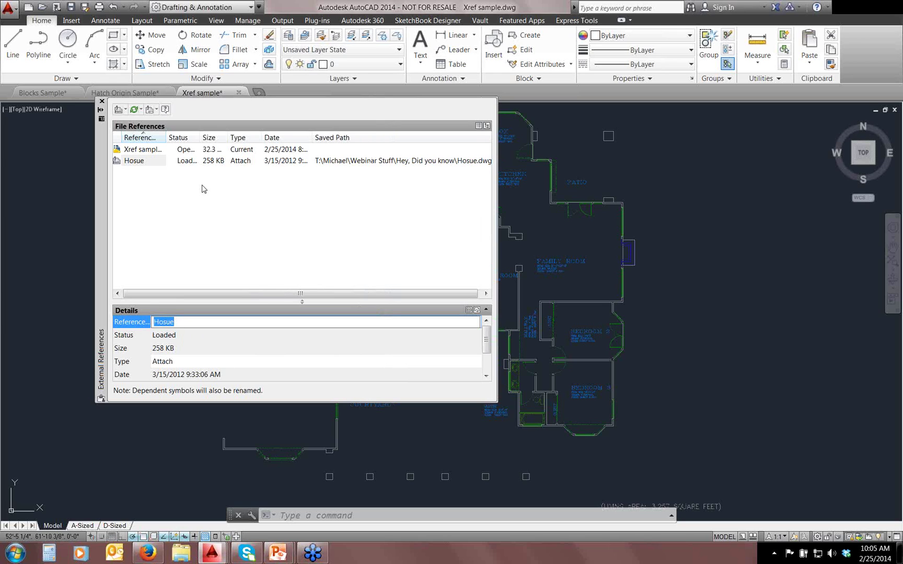
{"action": "left_click_drag", "start_coordinate": [165, 135], "coordinate": [223, 140]}
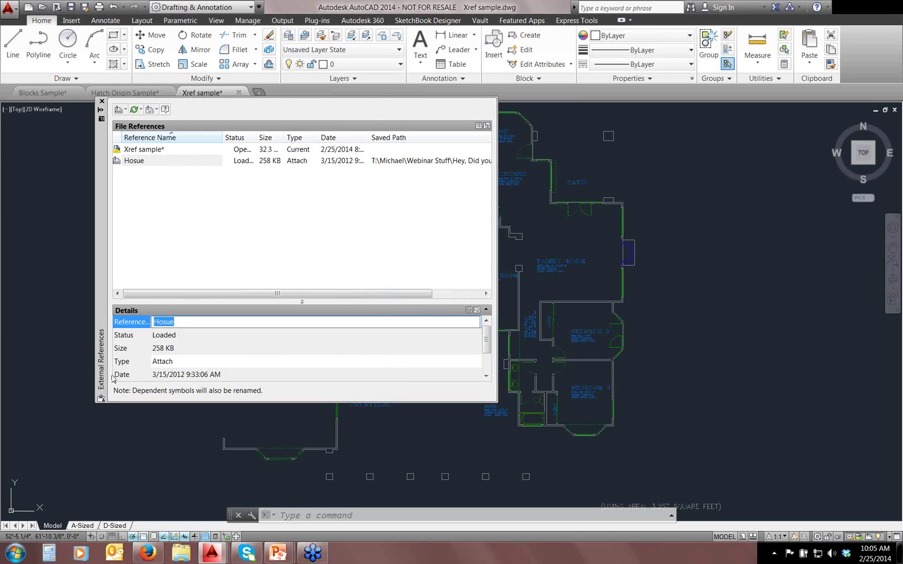
{"action": "left_click_drag", "start_coordinate": [150, 321], "coordinate": [188, 322]}
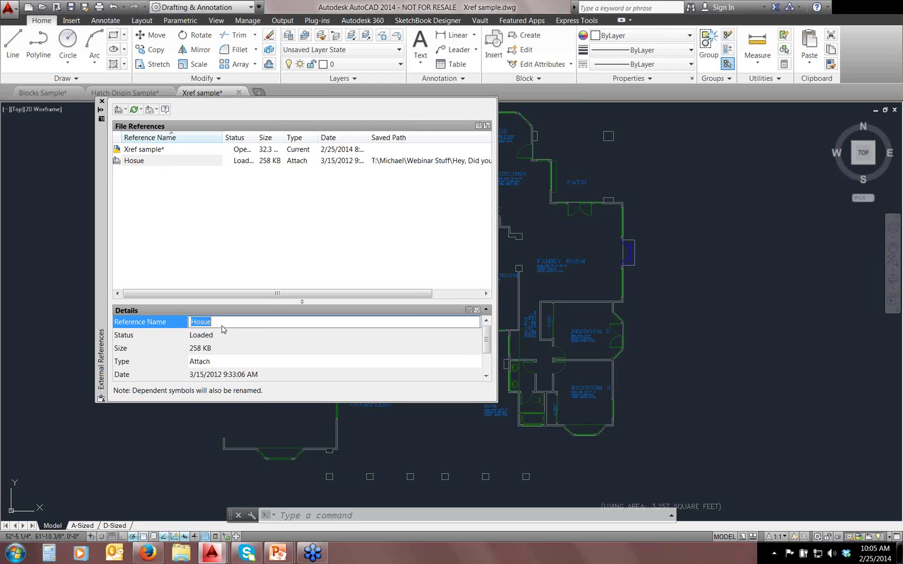
{"action": "type", "text": "Fpl"}
{"action": "mouse_move", "coordinate": [170, 167]}
{"action": "left_click", "coordinate": [219, 366]}
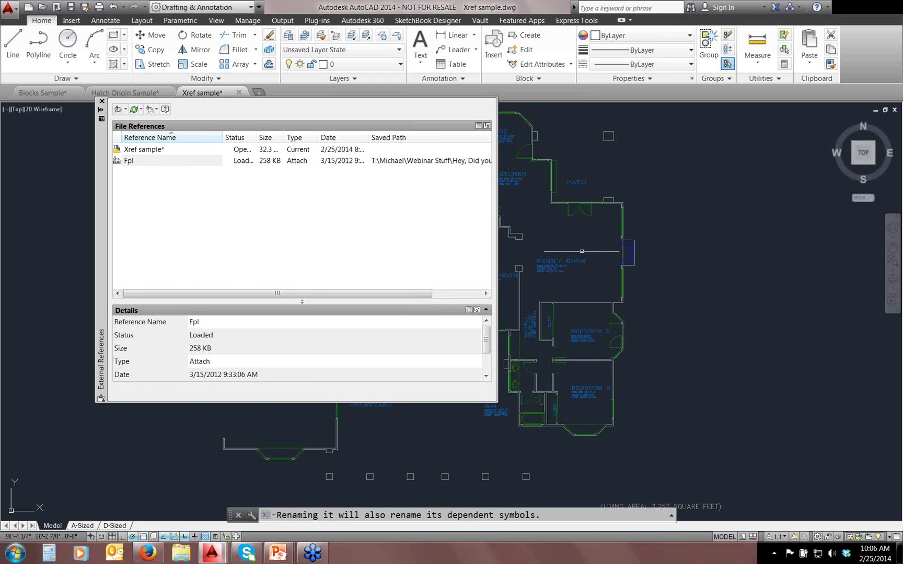
- Open the Layer Properties Manager and widen its Name column so the full layer names can be read
{"action": "left_click", "coordinate": [288, 35]}
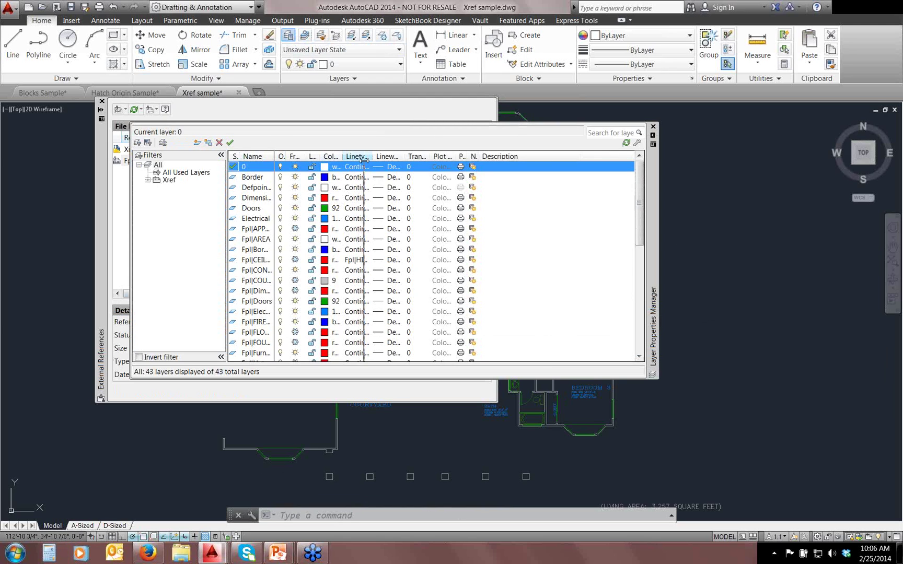
{"action": "left_click_drag", "start_coordinate": [352, 159], "coordinate": [363, 159]}
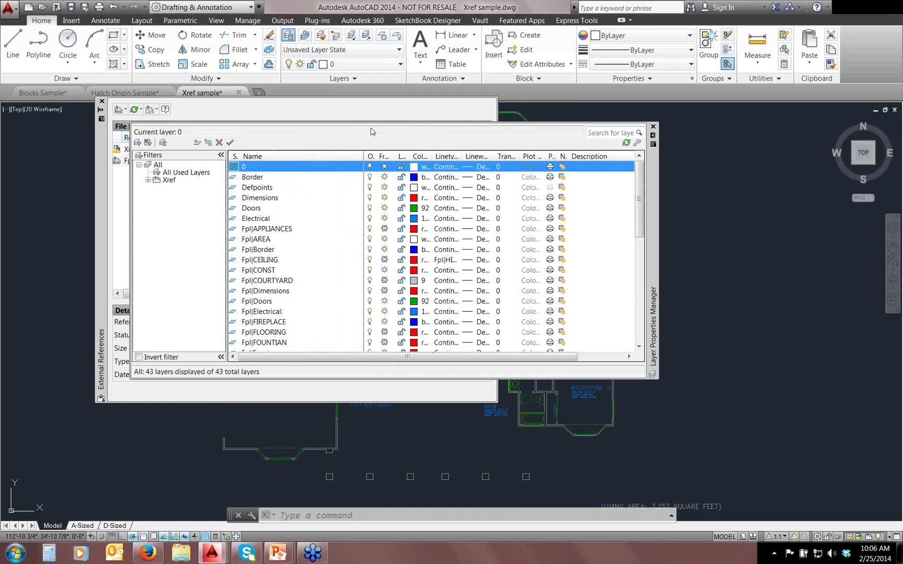
- Start e-Pointer and set up its arrow drawing tool with a line width of 16
{"action": "left_click", "coordinate": [14, 553]}
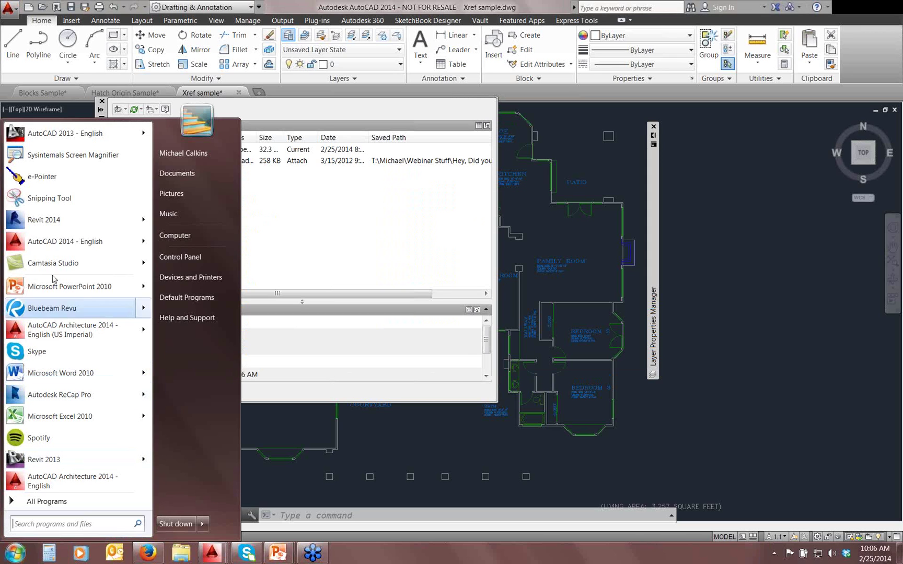
{"action": "left_click", "coordinate": [46, 181]}
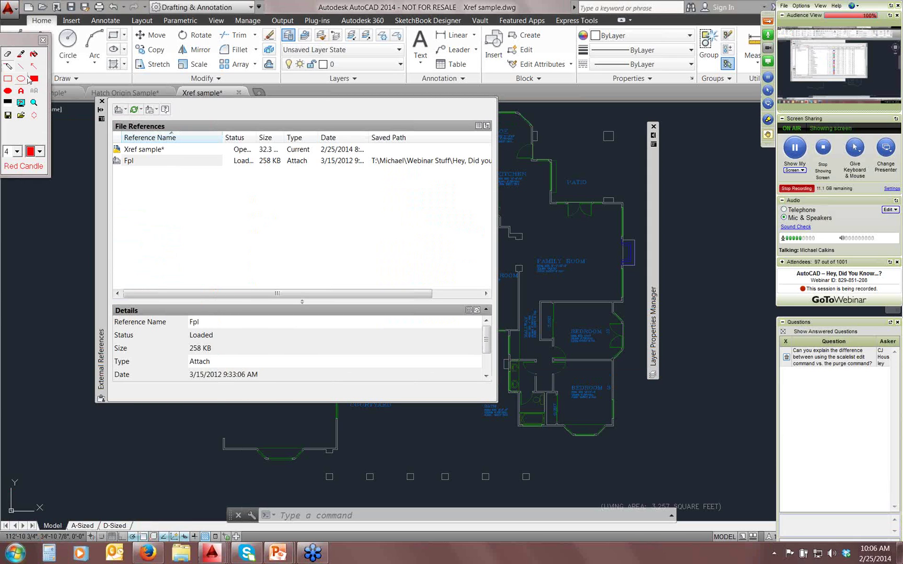
{"action": "left_click", "coordinate": [34, 66]}
{"action": "left_click", "coordinate": [17, 151]}
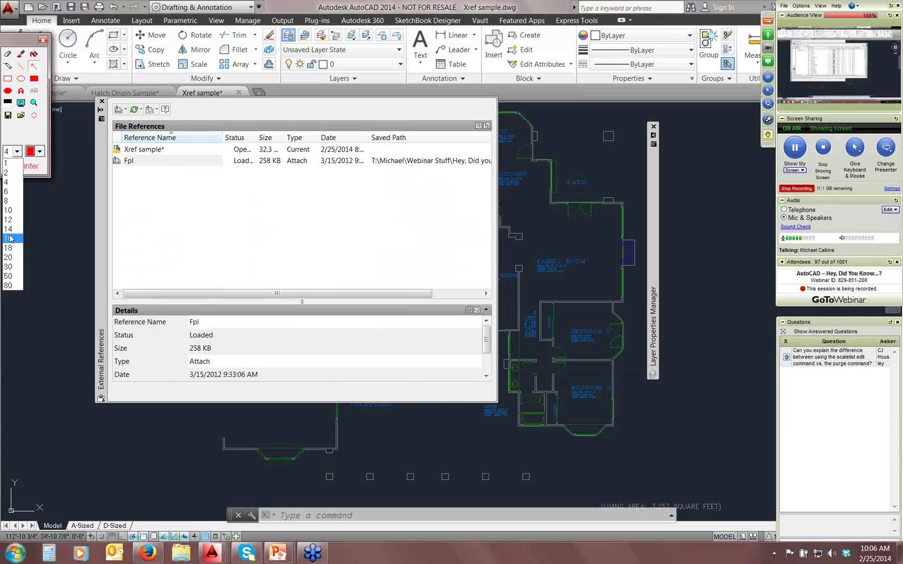
{"action": "left_click", "coordinate": [10, 238]}
{"action": "right_click", "coordinate": [27, 41]}
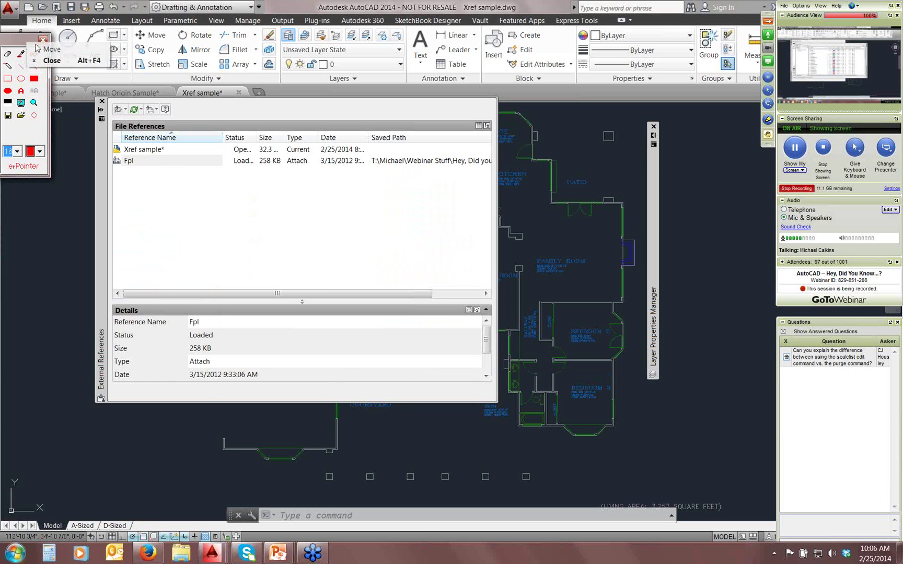
{"action": "left_click", "coordinate": [211, 73]}
- Mark the Fpl reference with a red arrow, clear it, and draw another arrow to the Fpl|CEILING layer
{"action": "left_click_drag", "start_coordinate": [438, 25], "coordinate": [149, 155]}
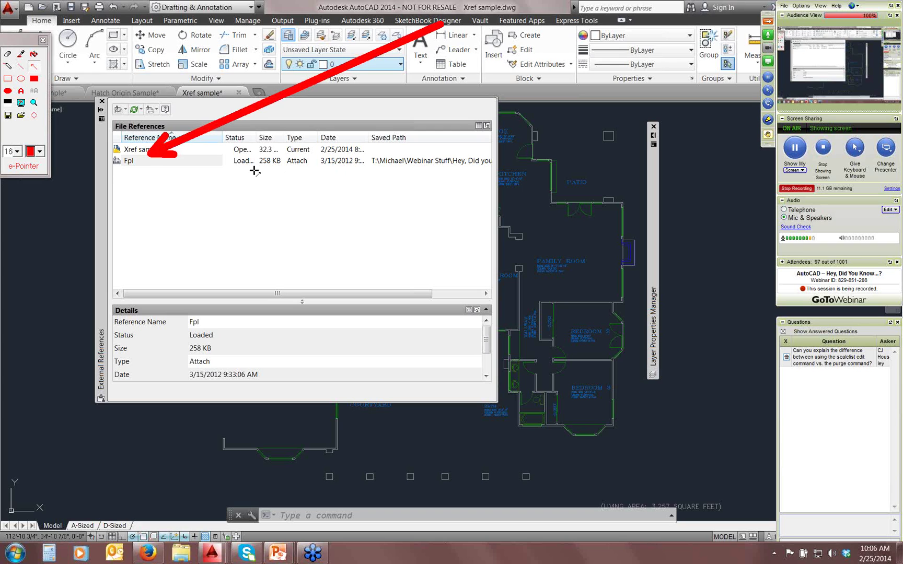
{"action": "key", "text": "Escape"}
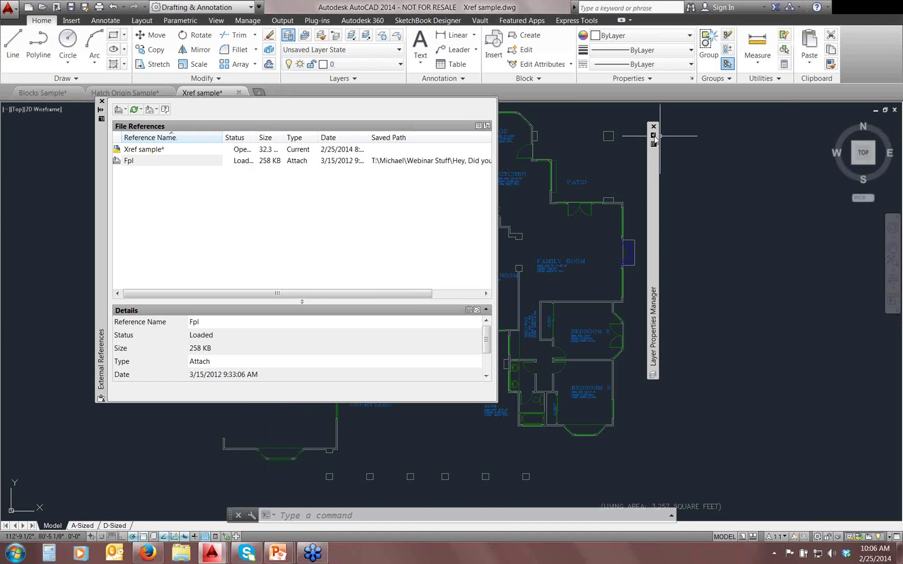
{"action": "mouse_move", "coordinate": [653, 141]}
{"action": "left_click_drag", "start_coordinate": [135, 447], "coordinate": [244, 262]}
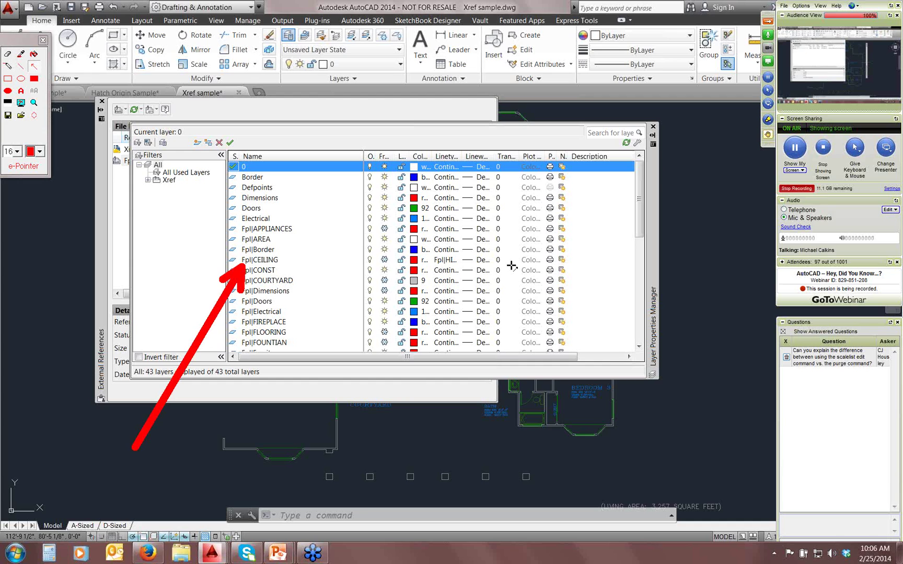
- Filter the layer list to the Fpl xref, point an arrow at the Fpl|APPLIANCES layer and clear it
{"action": "left_click", "coordinate": [148, 180]}
{"action": "left_click", "coordinate": [176, 187]}
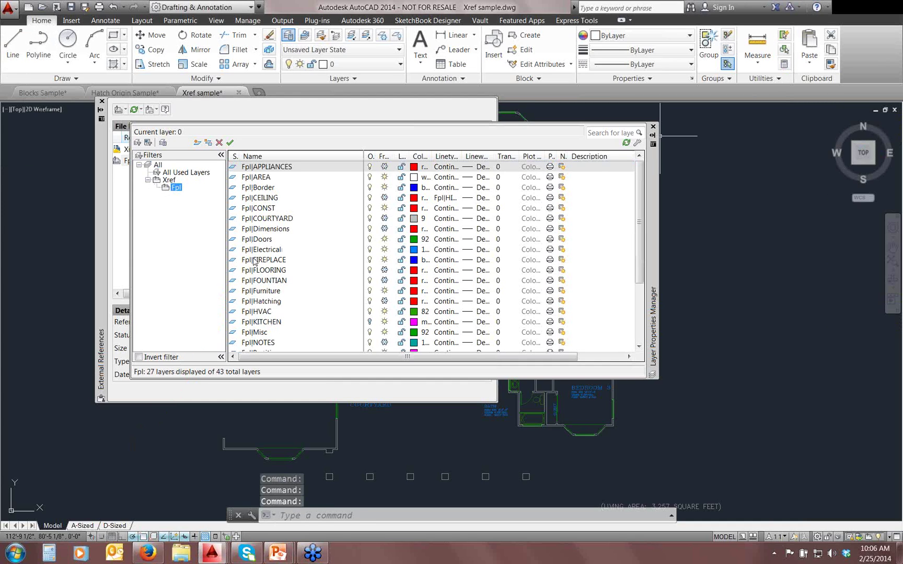
{"action": "key", "text": "F9"}
{"action": "left_click_drag", "start_coordinate": [318, 90], "coordinate": [260, 163]}
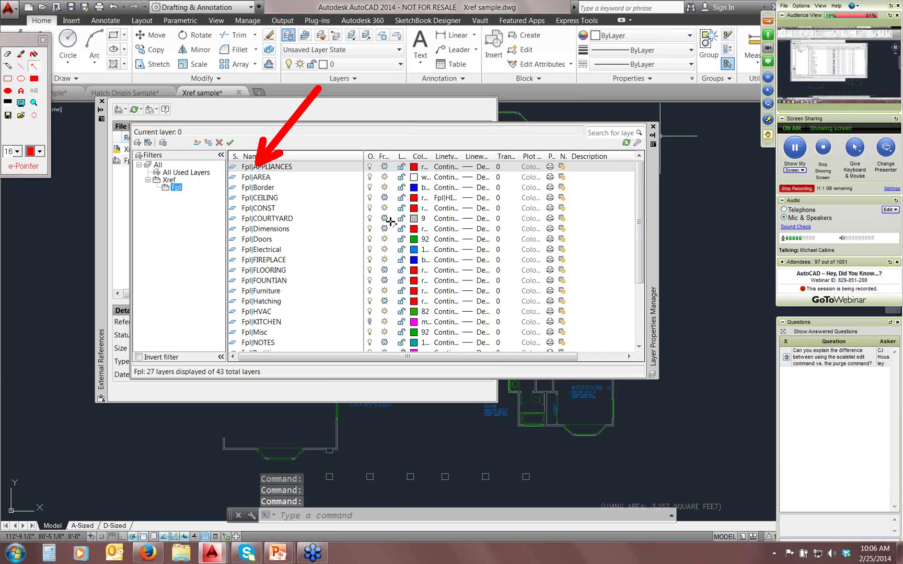
{"action": "key", "text": "Escape"}
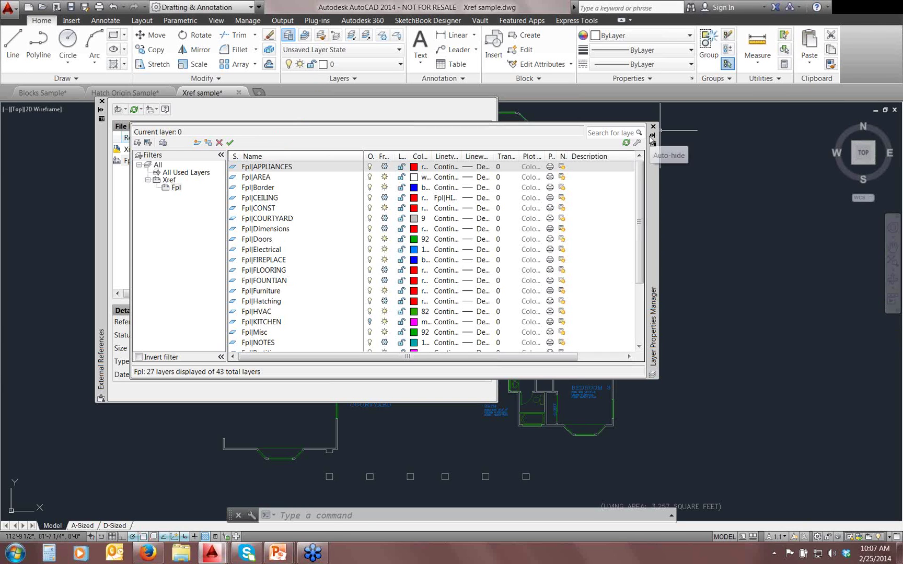
- Collapse the Layer Properties Manager and close the External References palette
{"action": "left_click", "coordinate": [652, 134]}
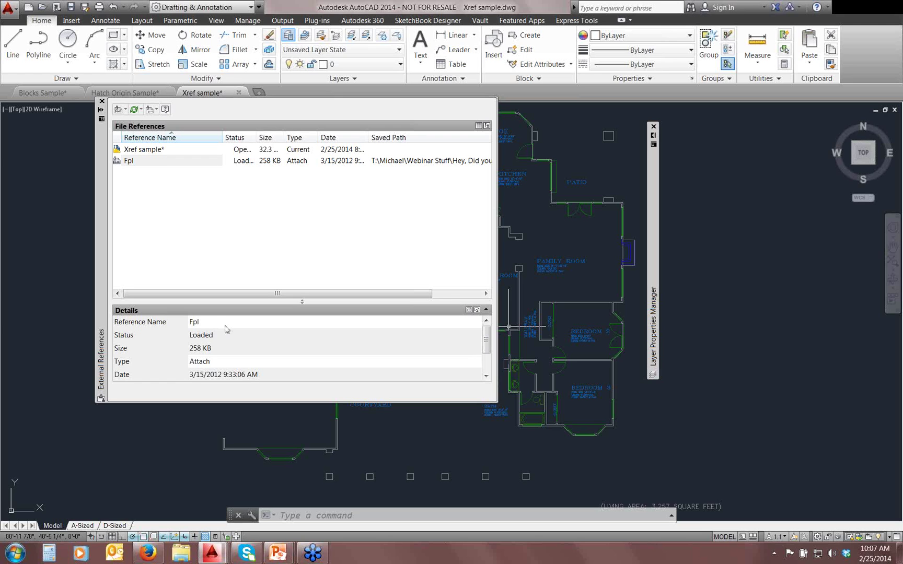
{"action": "left_click_drag", "start_coordinate": [100, 122], "coordinate": [222, 291]}
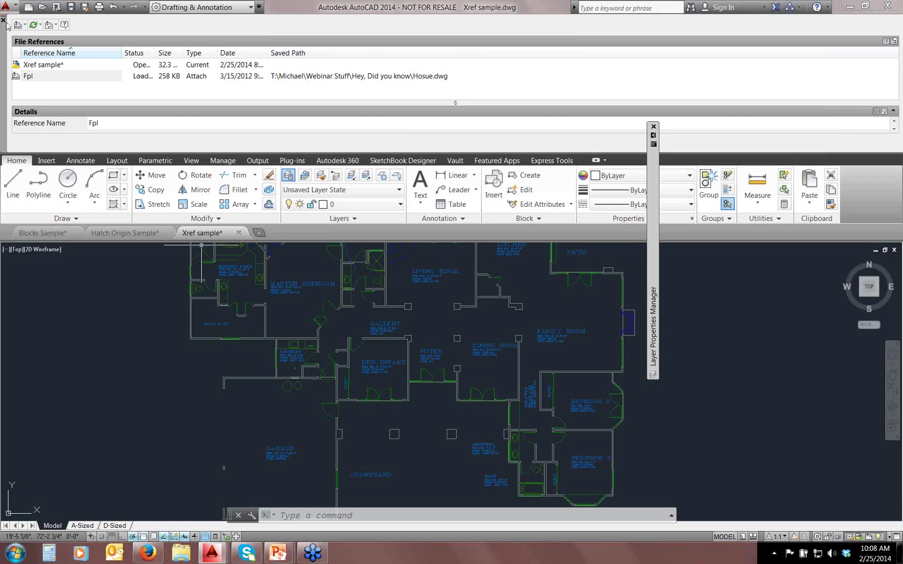
{"action": "left_click", "coordinate": [4, 20]}
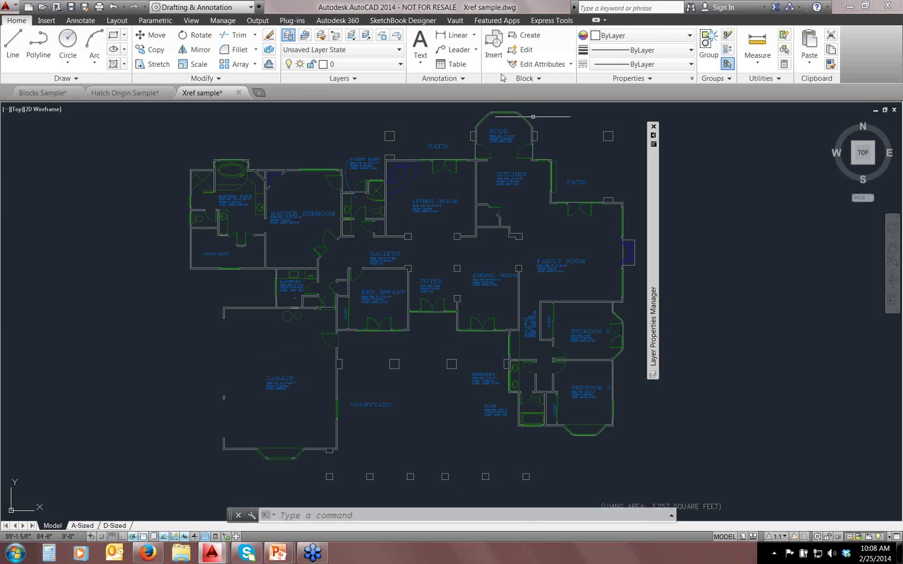
- Switch to the Hatch Origin Sample drawing, select the two lower horizontal edges of the building outline, and clear the selection
{"action": "left_click", "coordinate": [126, 94]}
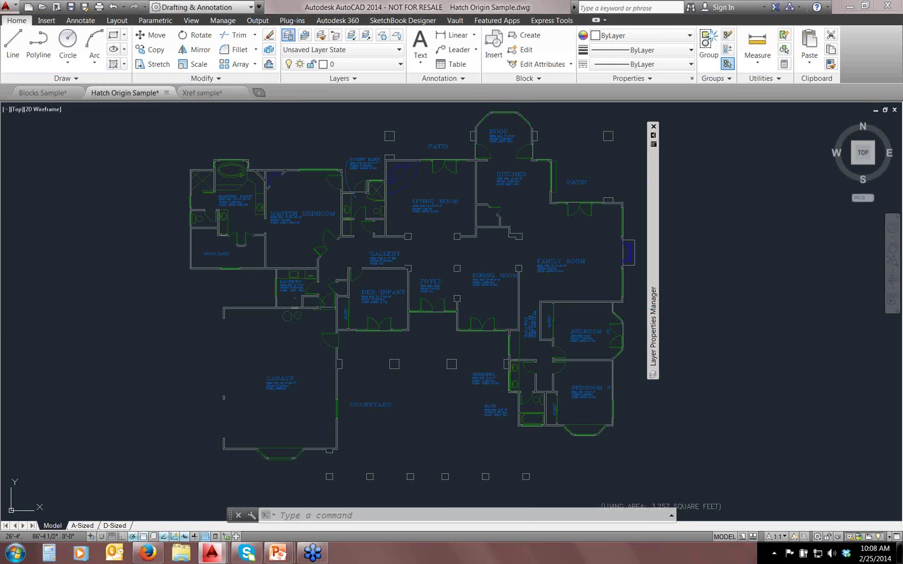
{"action": "left_click", "coordinate": [416, 349]}
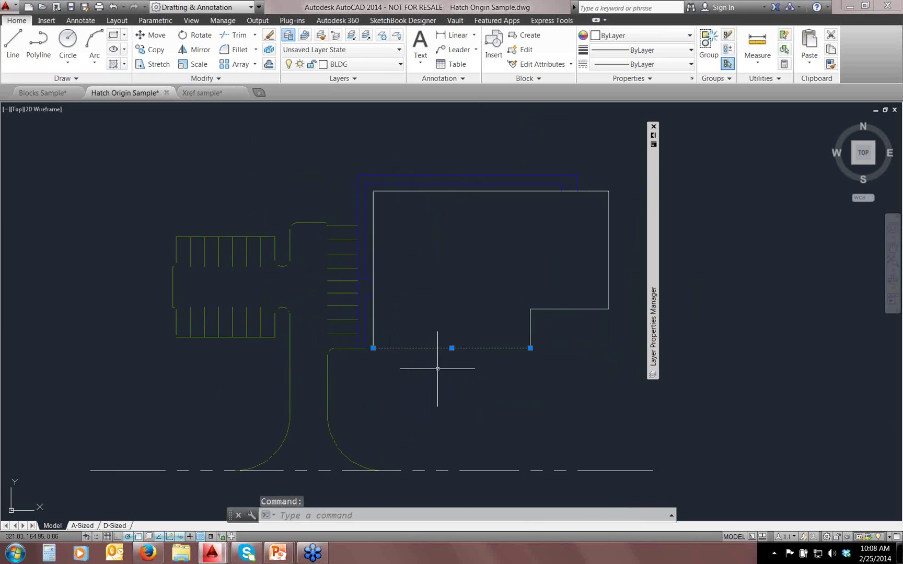
{"action": "left_click", "coordinate": [558, 309]}
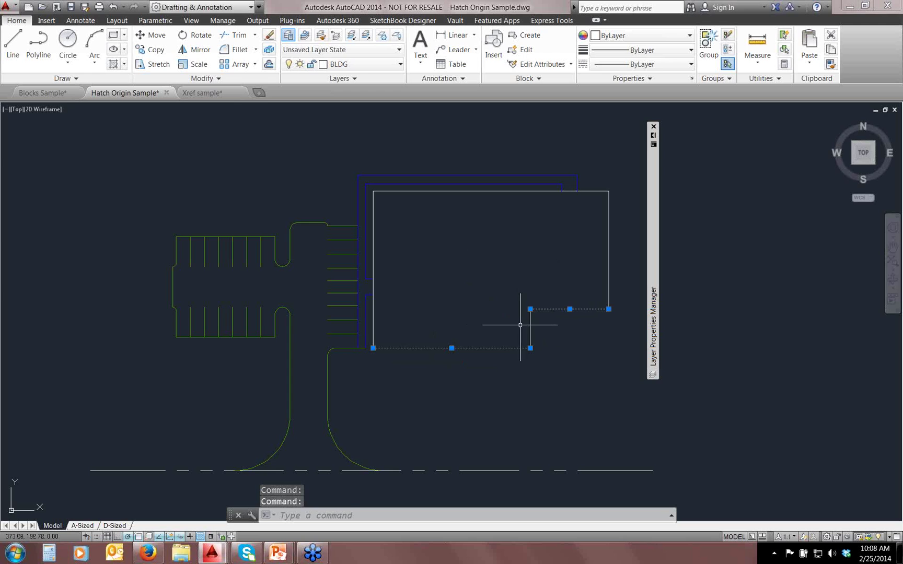
{"action": "key", "text": "Escape"}
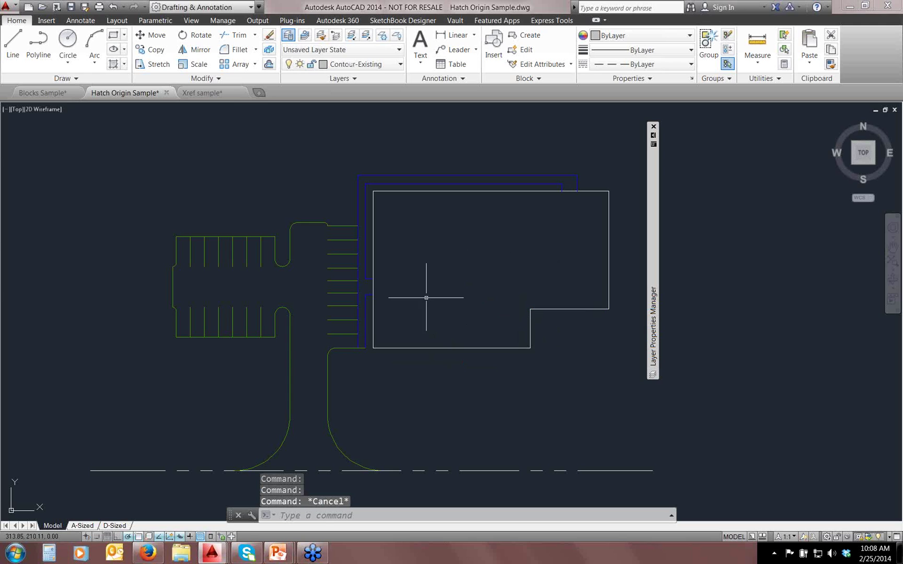
- In the Blocks Sample drawing, select a classroom chair block and extend the selection to all matching chairs with Select Similar
{"action": "left_click", "coordinate": [49, 95]}
{"action": "scroll", "coordinate": [423, 249], "scroll_direction": "up", "scroll_amount": 8}
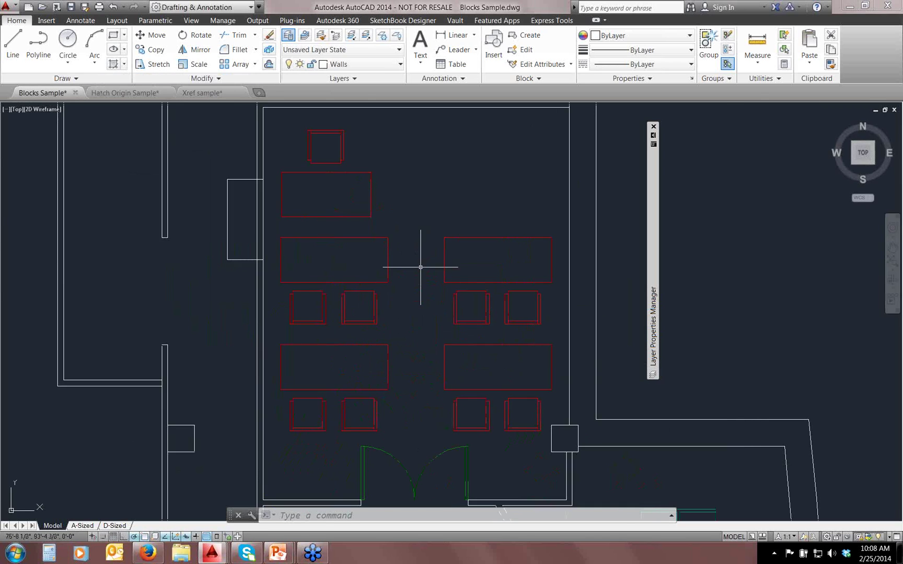
{"action": "left_click", "coordinate": [474, 324]}
{"action": "left_click", "coordinate": [437, 335]}
{"action": "middle_click_drag", "start_coordinate": [446, 335], "coordinate": [384, 341]}
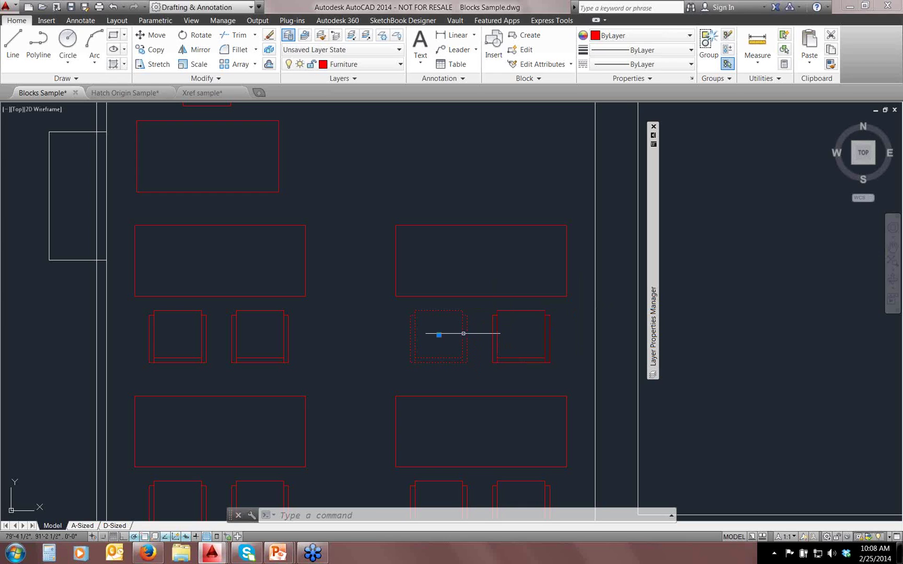
{"action": "right_click", "coordinate": [427, 331]}
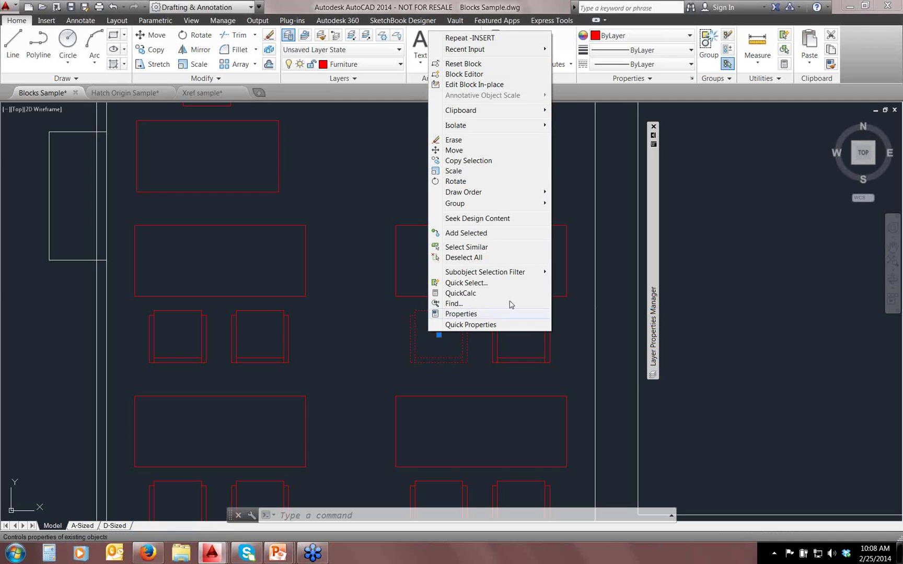
{"action": "left_click_drag", "start_coordinate": [266, 347], "coordinate": [434, 245]}
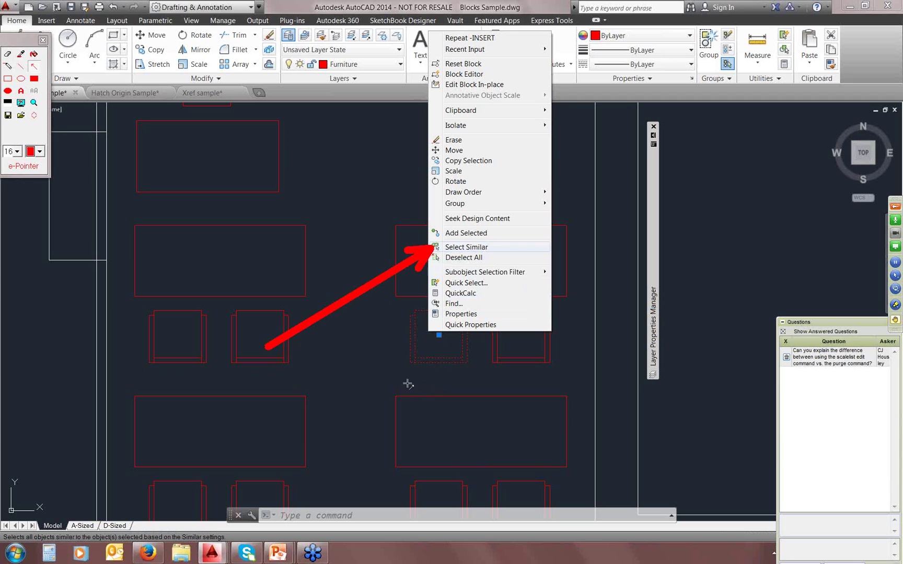
{"action": "key", "text": "Escape"}
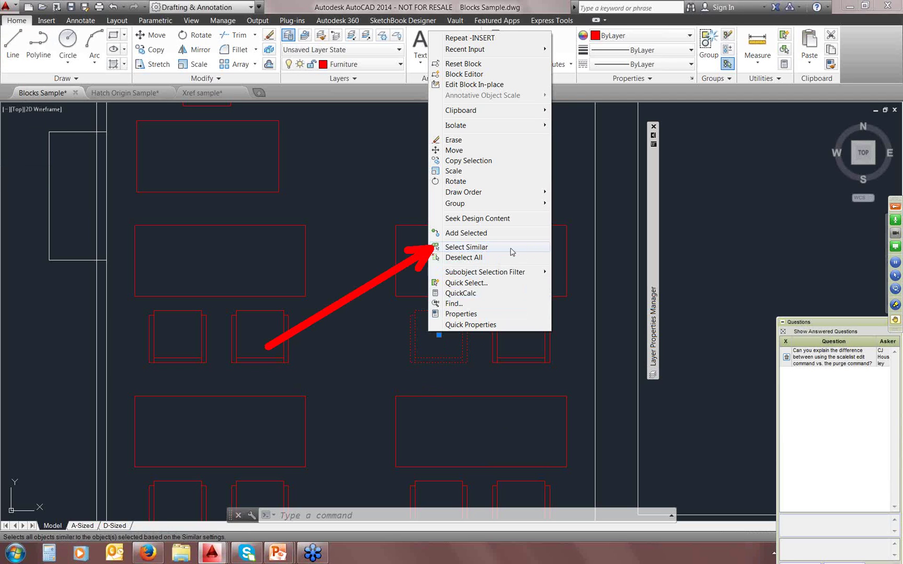
{"action": "right_click", "coordinate": [495, 246]}
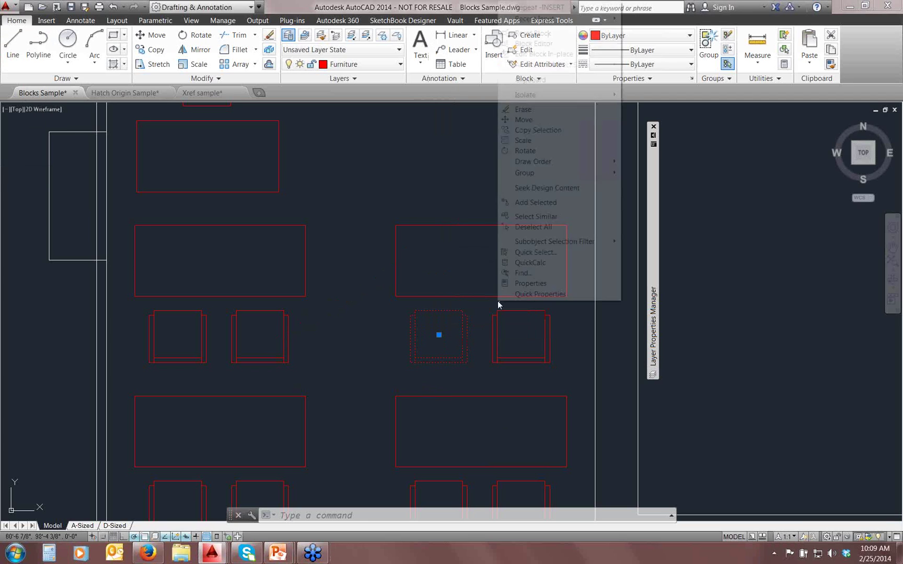
{"action": "left_click", "coordinate": [533, 221]}
- Examine which chairs are selected across the whole office floor plan, and clear the selection
{"action": "middle_click_drag", "start_coordinate": [429, 332], "coordinate": [486, 179]}
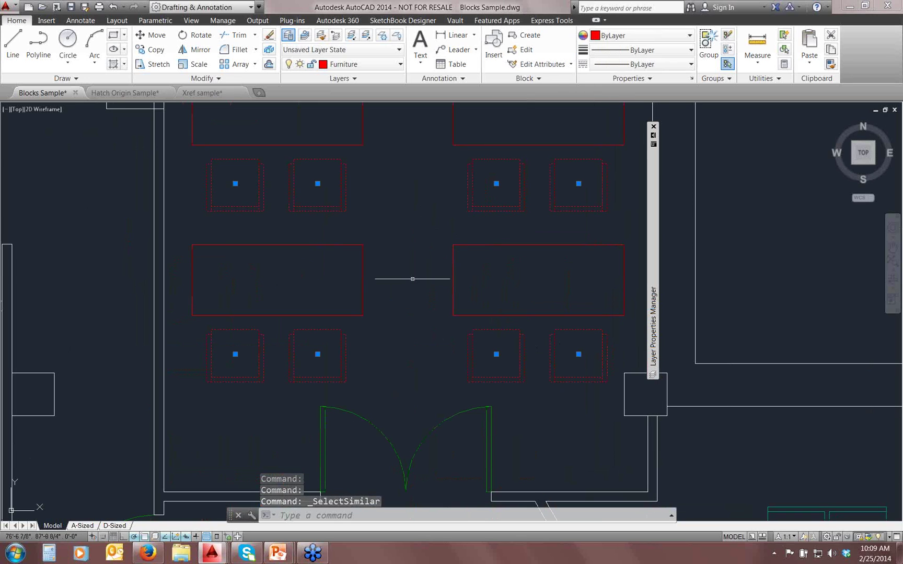
{"action": "scroll", "coordinate": [509, 359], "scroll_direction": "down", "scroll_amount": 4}
{"action": "middle_click_drag", "start_coordinate": [506, 360], "coordinate": [445, 197]}
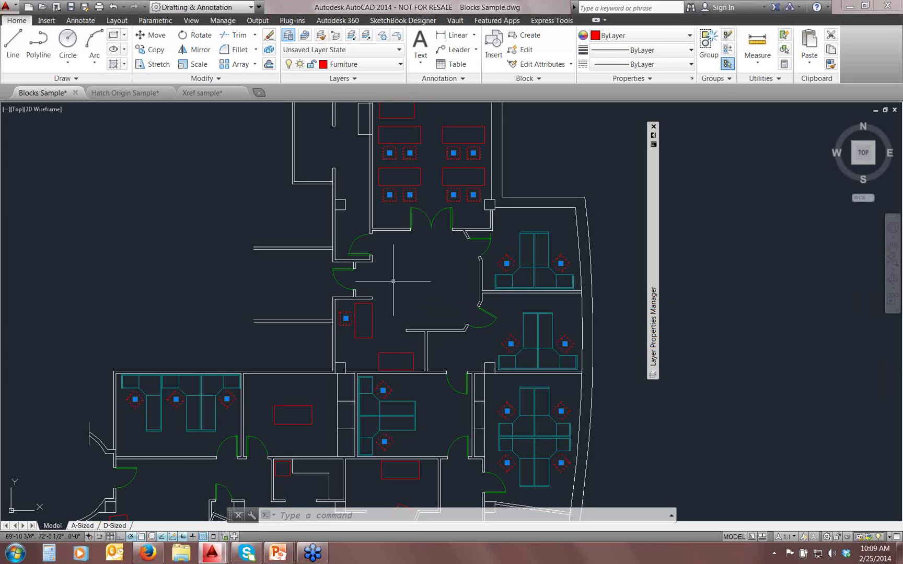
{"action": "mouse_move", "coordinate": [446, 289]}
{"action": "middle_mouse_down"}
{"action": "mouse_move", "coordinate": [449, 324]}
{"action": "mouse_move", "coordinate": [477, 322]}
{"action": "middle_mouse_up"}
{"action": "scroll", "coordinate": [449, 324], "scroll_direction": "down", "scroll_amount": 3}
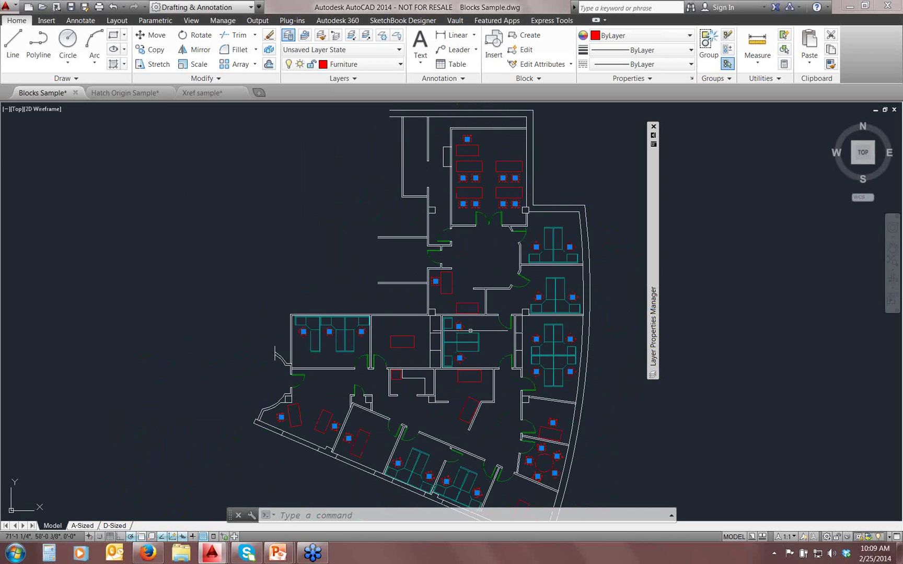
{"action": "key", "text": "Escape"}
- Make Furniture the current layer
{"action": "middle_click_drag", "start_coordinate": [471, 336], "coordinate": [482, 290]}
{"action": "middle_click_drag", "start_coordinate": [441, 267], "coordinate": [439, 282]}
{"action": "scroll", "coordinate": [438, 199], "scroll_direction": "up", "scroll_amount": 4}
{"action": "left_click", "coordinate": [352, 64]}
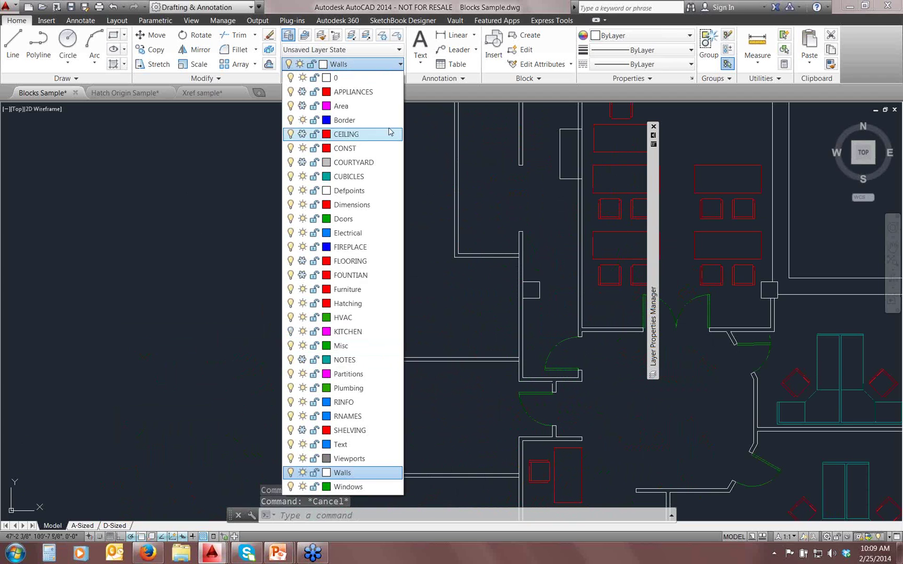
{"action": "left_click", "coordinate": [347, 289]}
- Examine the walls and offices across the floor plan, ending at the outer wall above the three-desk cubicle office
{"action": "middle_click_drag", "start_coordinate": [739, 434], "coordinate": [352, 207]}
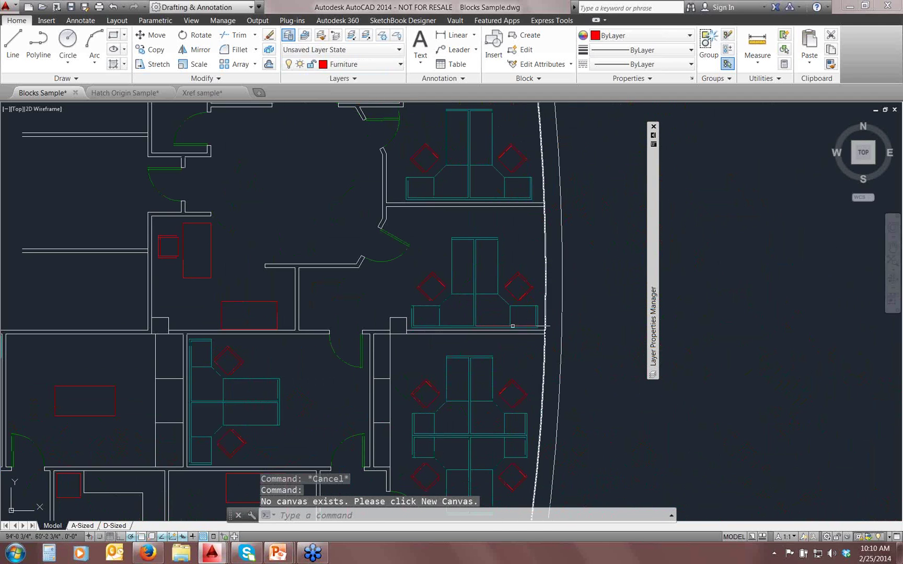
{"action": "middle_click_drag", "start_coordinate": [434, 333], "coordinate": [615, 272]}
{"action": "scroll", "coordinate": [479, 175], "scroll_direction": "up", "scroll_amount": 8}
{"action": "middle_click_drag", "start_coordinate": [411, 318], "coordinate": [425, 268]}
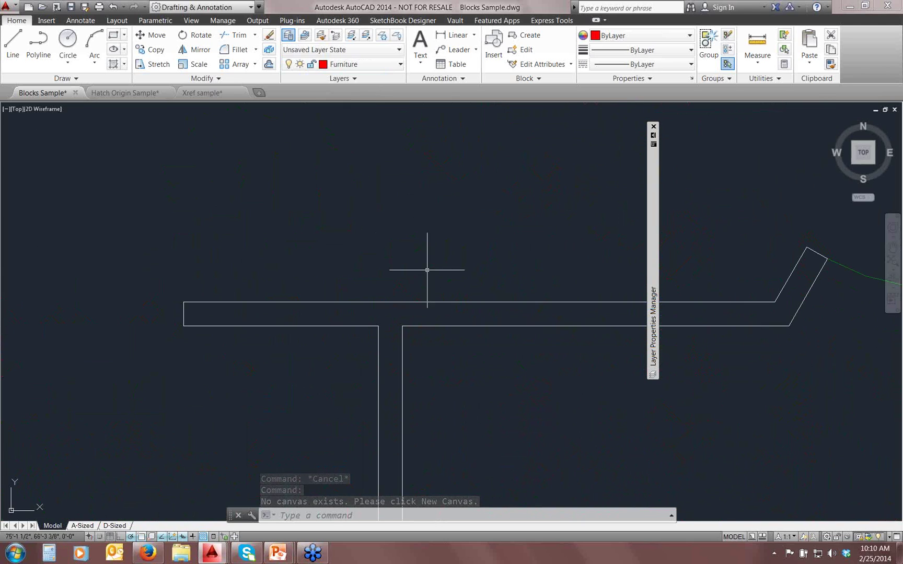
{"action": "scroll", "coordinate": [418, 290], "scroll_direction": "down", "scroll_amount": 5}
{"action": "mouse_move", "coordinate": [279, 343]}
{"action": "middle_mouse_down"}
{"action": "mouse_move", "coordinate": [321, 304]}
{"action": "mouse_move", "coordinate": [370, 206]}
{"action": "middle_mouse_up"}
{"action": "middle_click_drag", "start_coordinate": [293, 432], "coordinate": [555, 391]}
{"action": "middle_click_drag", "start_coordinate": [95, 199], "coordinate": [455, 356]}
{"action": "middle_click_drag", "start_coordinate": [461, 277], "coordinate": [279, 306]}
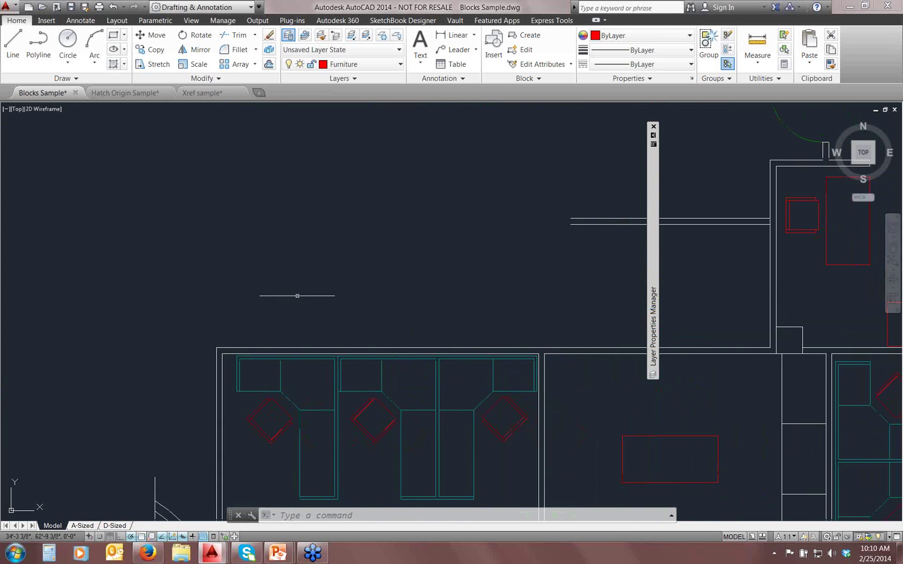
- Select the long horizontal outer wall line above the cubicle office and review the Add Selected option offered for it
{"action": "left_click_drag", "start_coordinate": [416, 175], "coordinate": [330, 345]}
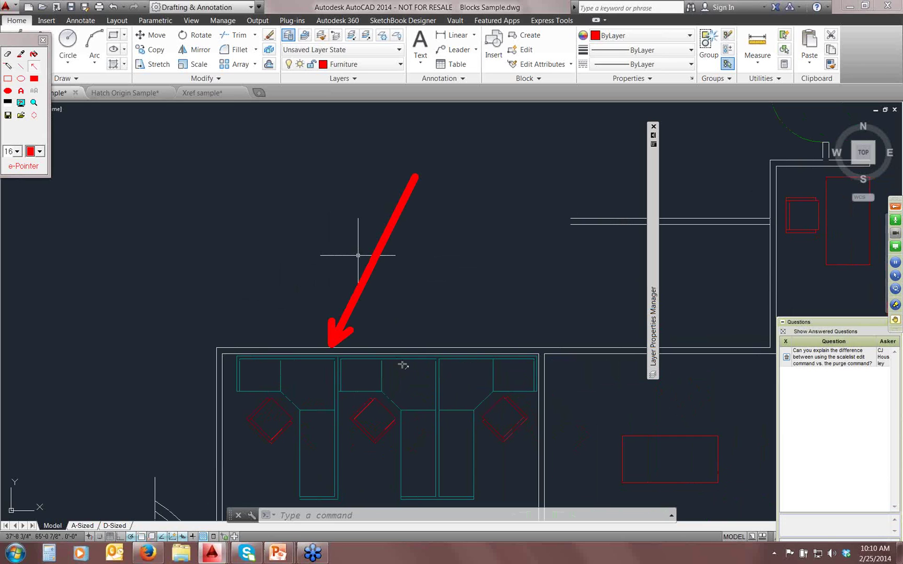
{"action": "left_click_drag", "start_coordinate": [406, 180], "coordinate": [354, 70]}
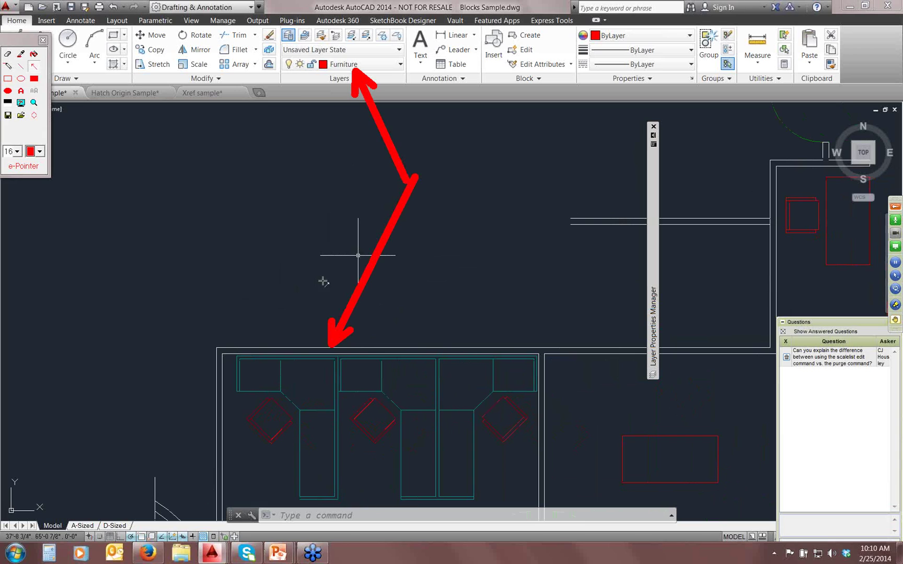
{"action": "key", "text": "Escape"}
{"action": "left_click", "coordinate": [296, 347]}
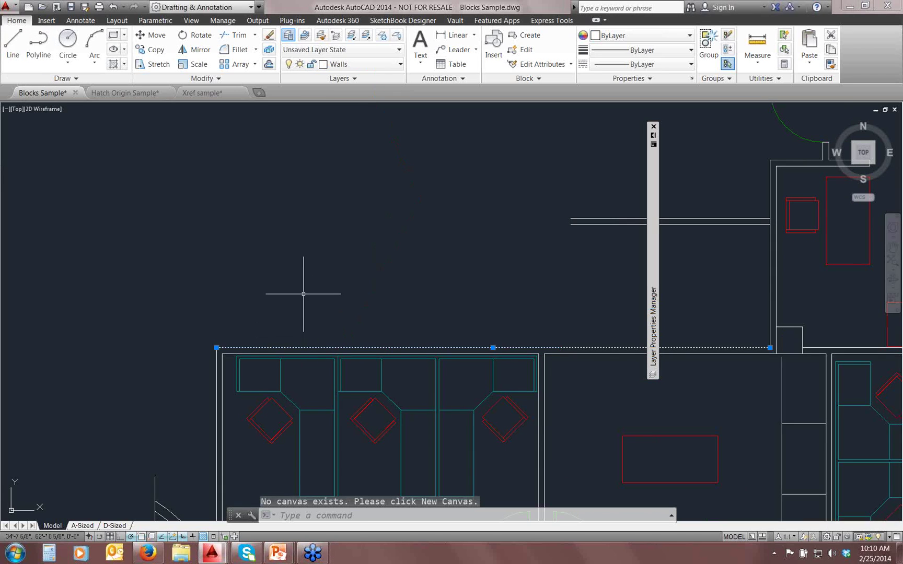
{"action": "right_click", "coordinate": [325, 235]}
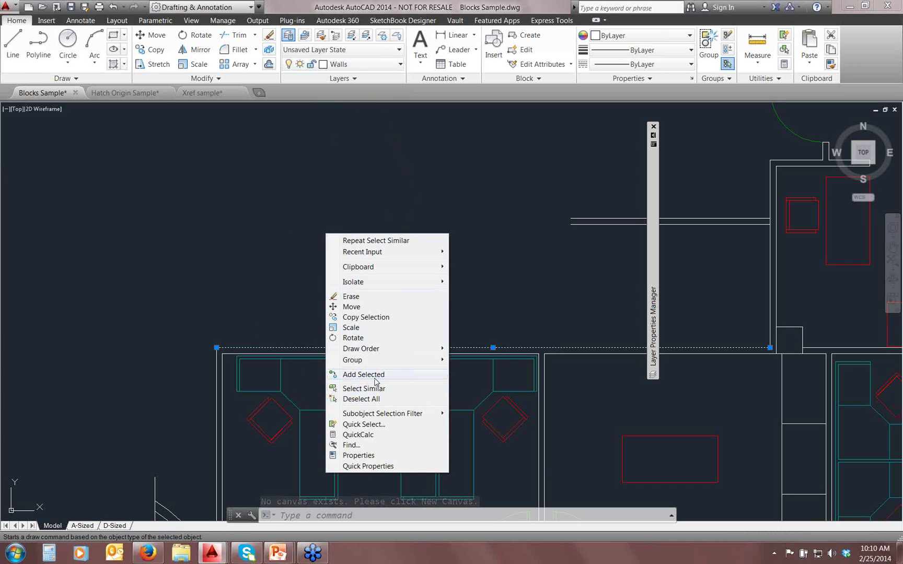
{"action": "left_click_drag", "start_coordinate": [95, 276], "coordinate": [327, 382]}
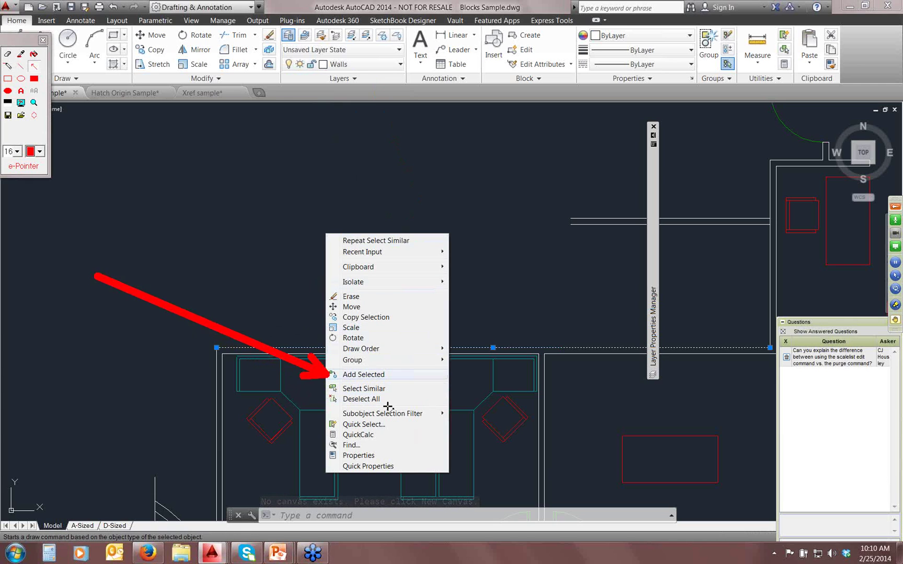
{"action": "key", "text": "Escape"}
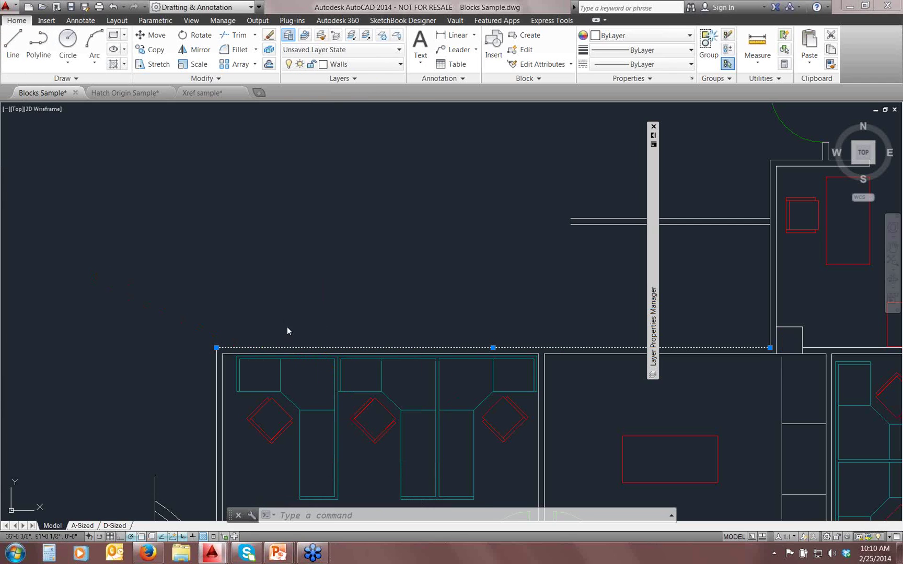
- Use Add Selected to draw four connected wall lines from the wall's left corner, running up, right, down and right
{"action": "right_click", "coordinate": [288, 328]}
{"action": "left_click", "coordinate": [324, 229]}
{"action": "left_click", "coordinate": [217, 347]}
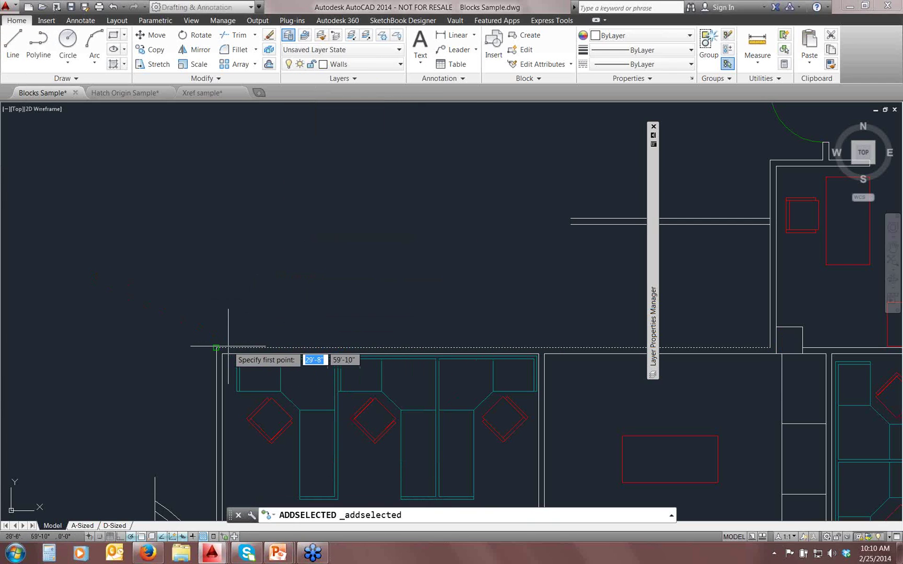
{"action": "left_click", "coordinate": [217, 205]}
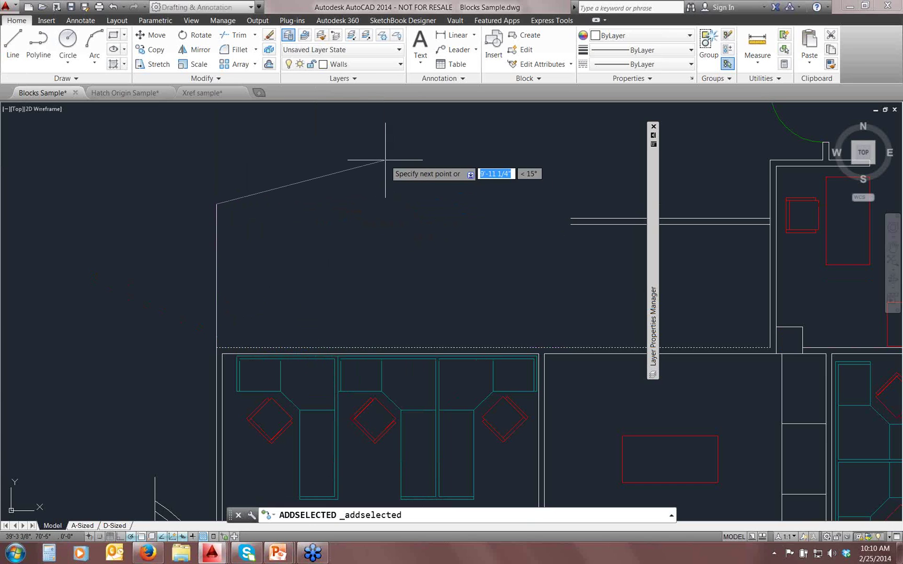
{"action": "left_click", "coordinate": [386, 205]}
{"action": "left_click", "coordinate": [386, 296]}
{"action": "left_click", "coordinate": [441, 295]}
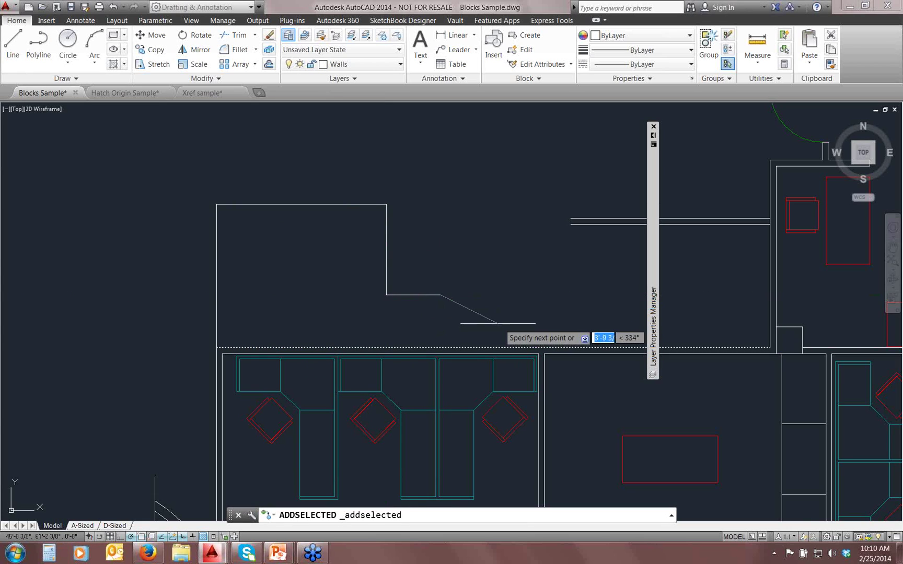
{"action": "key", "text": "Escape"}
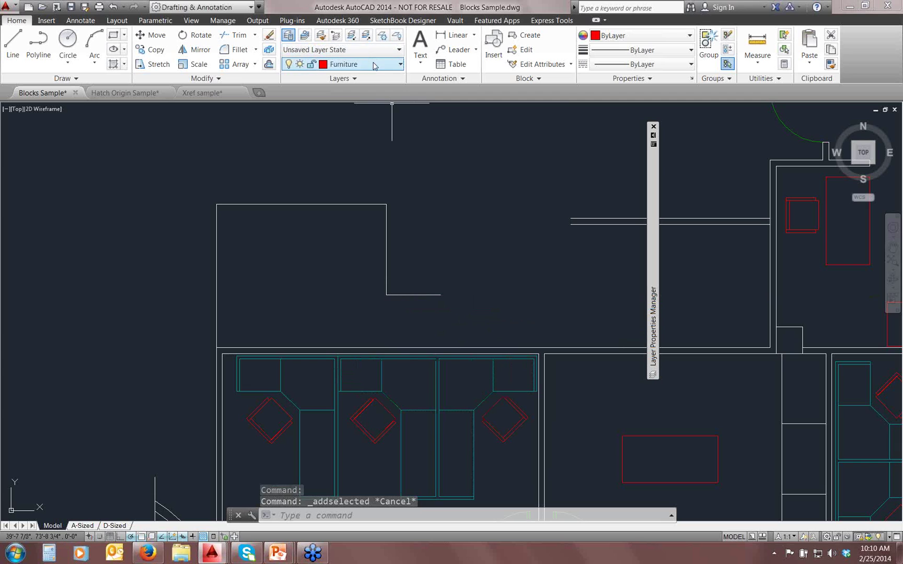
- Close the open left end of the double wall line with a short vertical line, using Add Selected on its upper line
{"action": "middle_click_drag", "start_coordinate": [494, 290], "coordinate": [393, 270]}
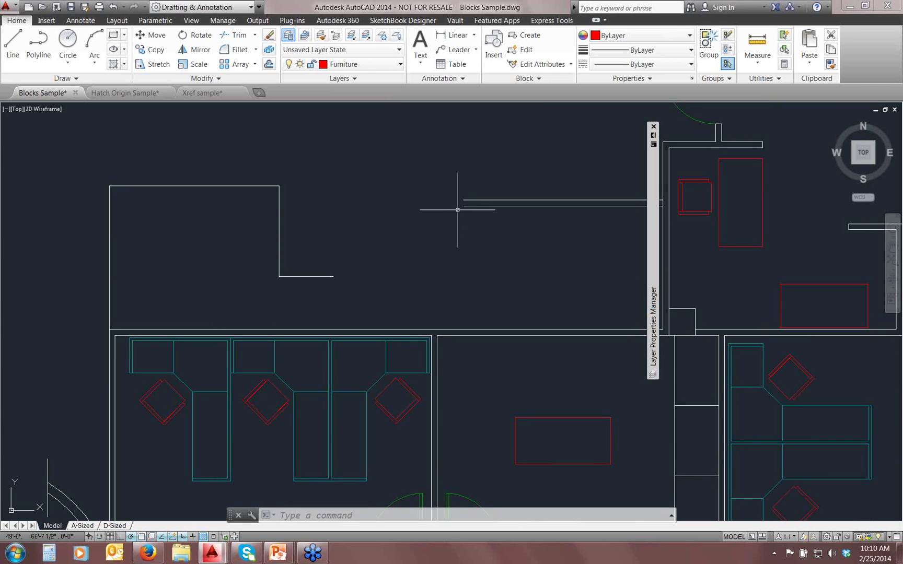
{"action": "scroll", "coordinate": [459, 204], "scroll_direction": "up", "scroll_amount": 6}
{"action": "left_click", "coordinate": [415, 258]}
{"action": "right_click", "coordinate": [403, 256]}
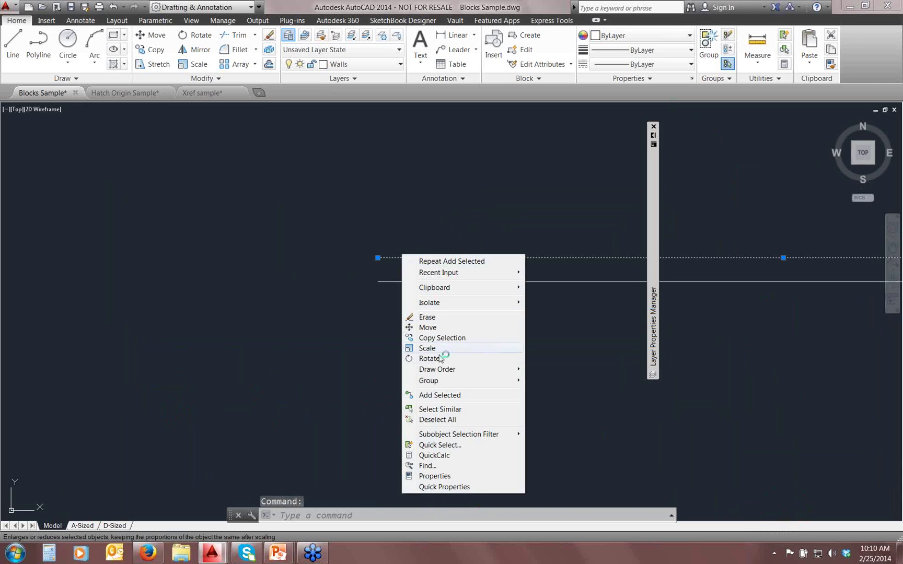
{"action": "left_click", "coordinate": [442, 395]}
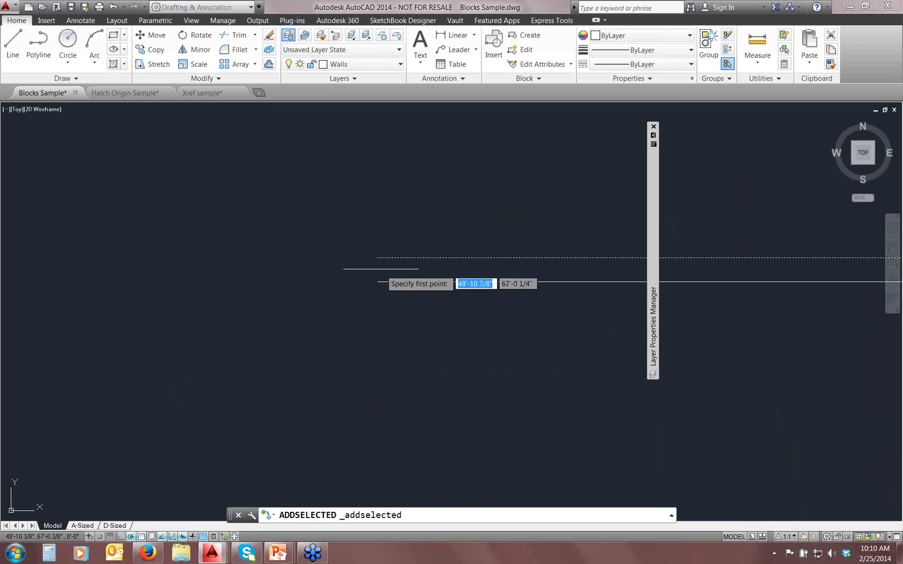
{"action": "left_click", "coordinate": [378, 282]}
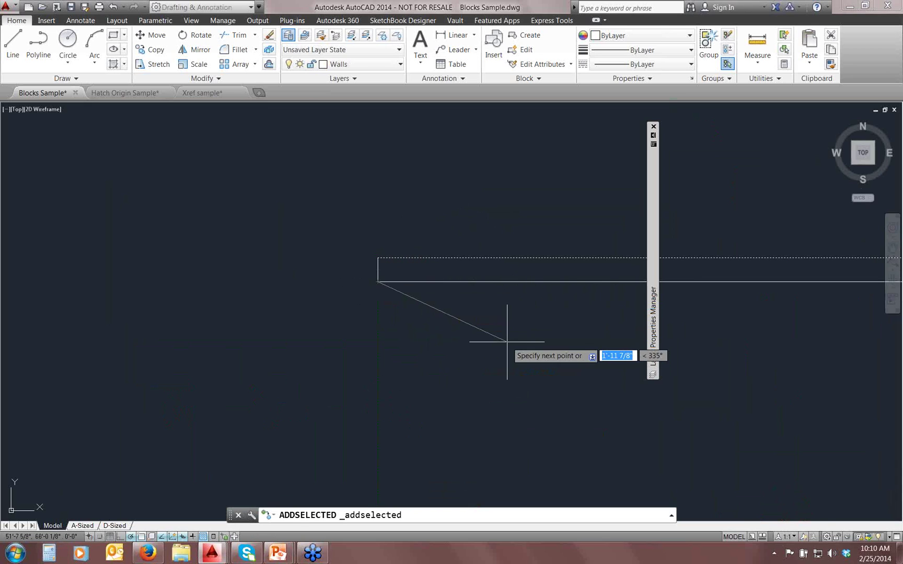
{"action": "key", "text": "Escape"}
{"action": "middle_click_drag", "start_coordinate": [500, 333], "coordinate": [456, 308]}
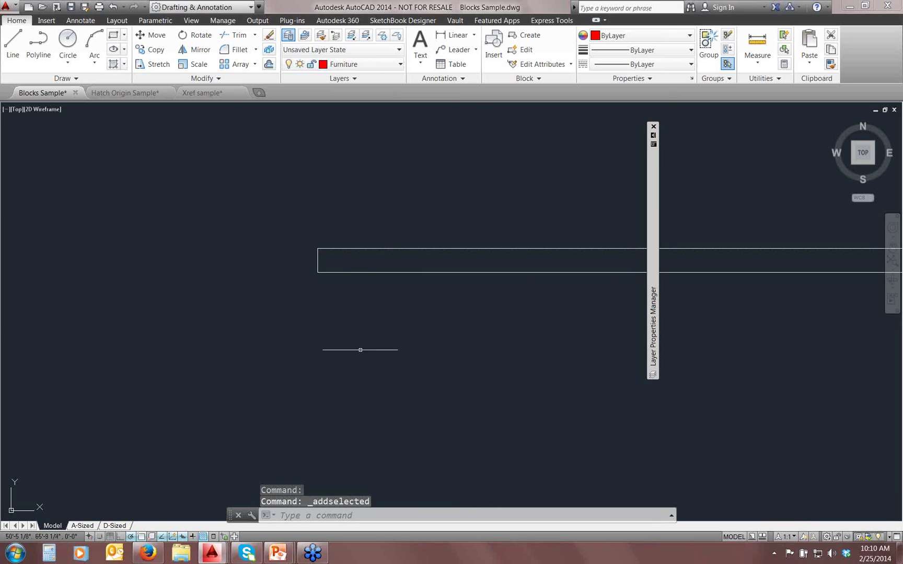
- Insert another classroom chair above the double door with Add Selected on an existing chair, accepting X scale 1 and the remaining defaults
{"action": "scroll", "coordinate": [364, 333], "scroll_direction": "down", "scroll_amount": 10}
{"action": "middle_click_drag", "start_coordinate": [373, 315], "coordinate": [379, 263]}
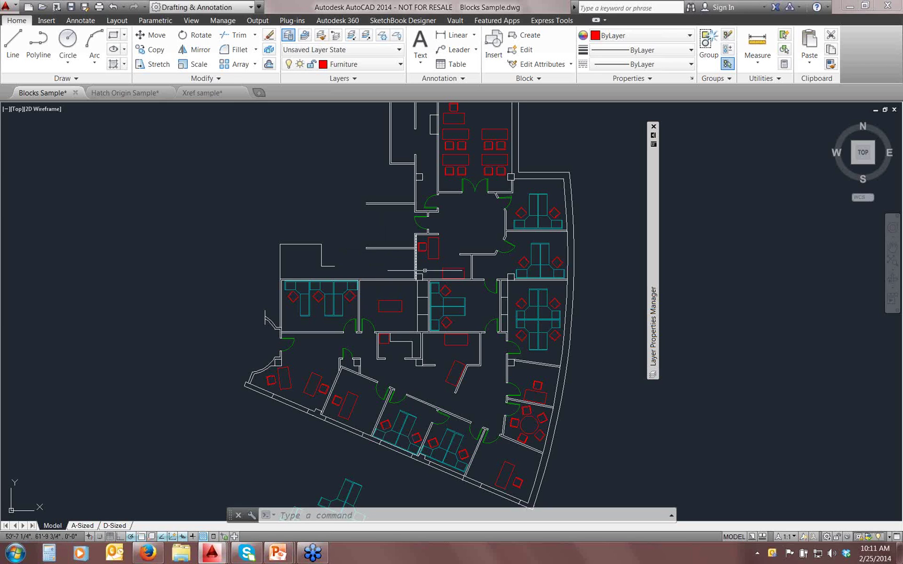
{"action": "scroll", "coordinate": [456, 178], "scroll_direction": "up", "scroll_amount": 8}
{"action": "middle_click_drag", "start_coordinate": [456, 180], "coordinate": [427, 263]}
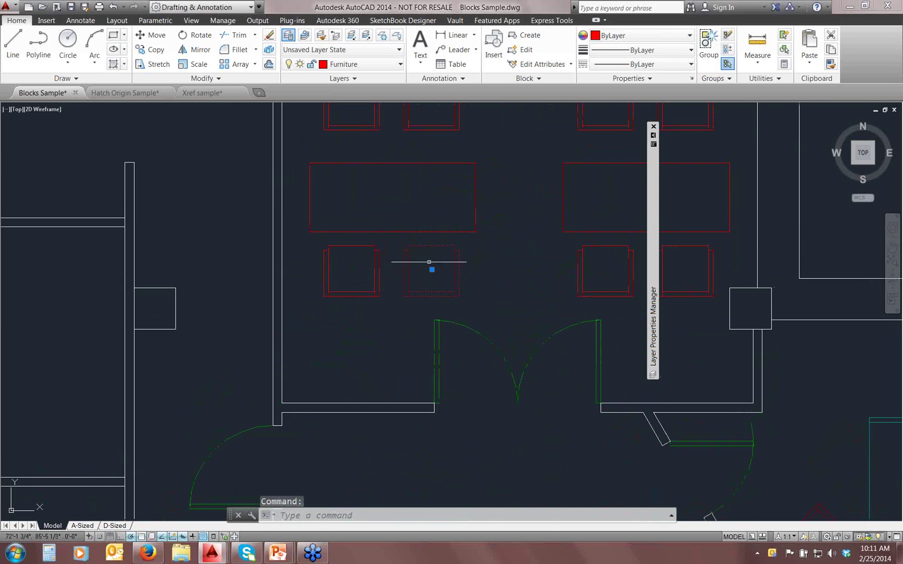
{"action": "right_click", "coordinate": [429, 262]}
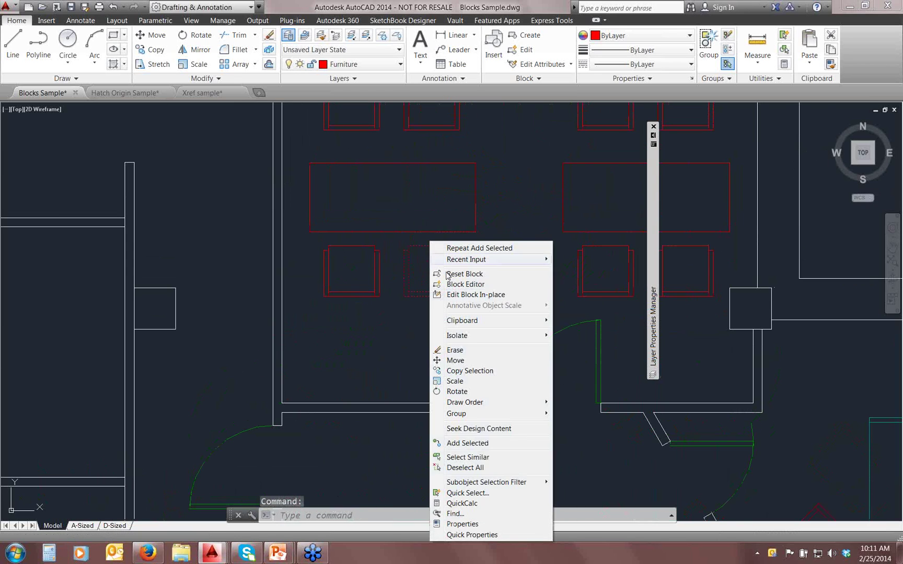
{"action": "left_click", "coordinate": [470, 443]}
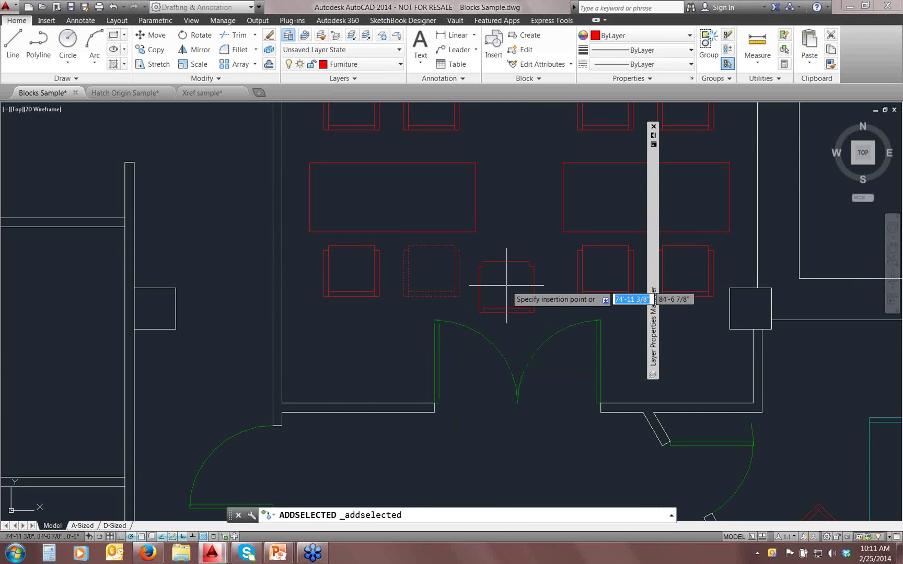
{"action": "left_click", "coordinate": [534, 313]}
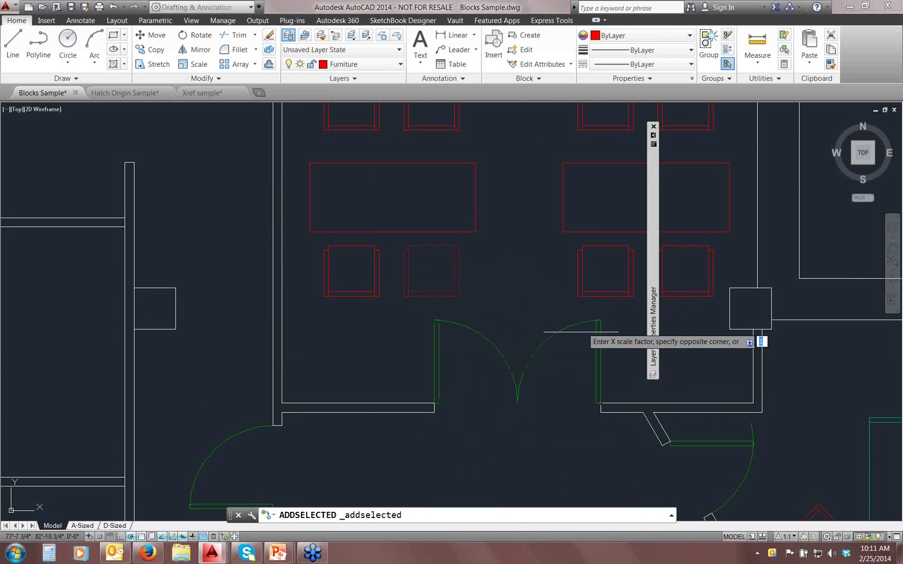
{"action": "key", "text": "Return"}
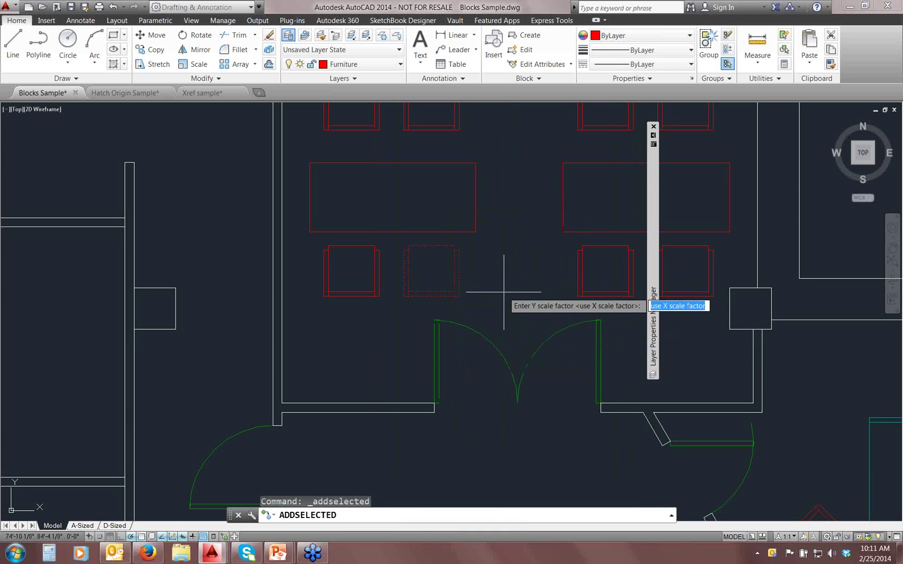
{"action": "key", "text": "Return"}
{"action": "key", "text": "Return"}
- Erase the newly inserted chair above the double door and clear any selection
{"action": "mouse_move", "coordinate": [538, 315]}
{"action": "middle_mouse_down"}
{"action": "mouse_move", "coordinate": [492, 291]}
{"action": "mouse_move", "coordinate": [477, 295]}
{"action": "mouse_move", "coordinate": [478, 263]}
{"action": "mouse_move", "coordinate": [482, 316]}
{"action": "middle_mouse_up"}
{"action": "left_click", "coordinate": [468, 305]}
{"action": "type", "text": "E"}
{"action": "key", "text": "Return"}
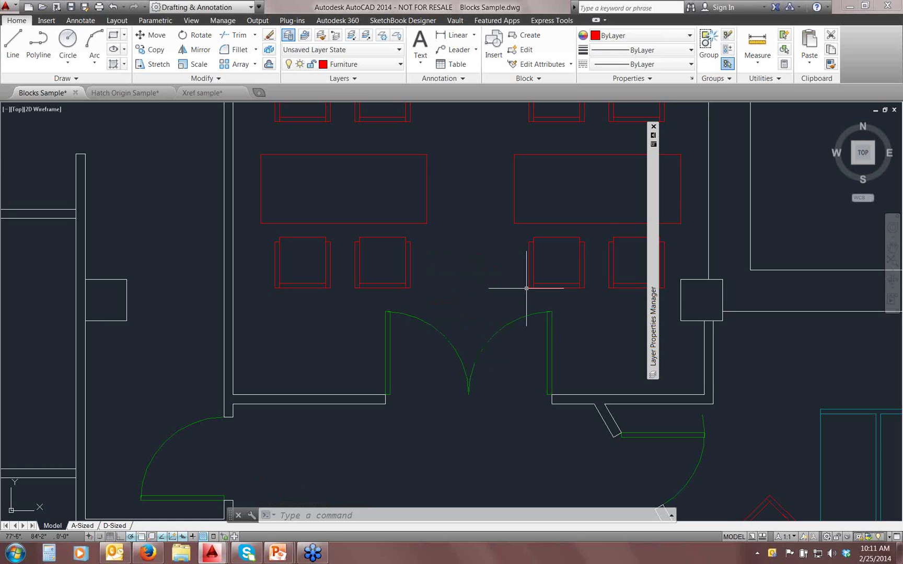
{"action": "mouse_move", "coordinate": [494, 283]}
{"action": "middle_mouse_down"}
{"action": "mouse_move", "coordinate": [397, 276]}
{"action": "mouse_move", "coordinate": [409, 276]}
{"action": "middle_mouse_up"}
{"action": "left_click", "coordinate": [434, 278]}
{"action": "key", "text": "Escape"}
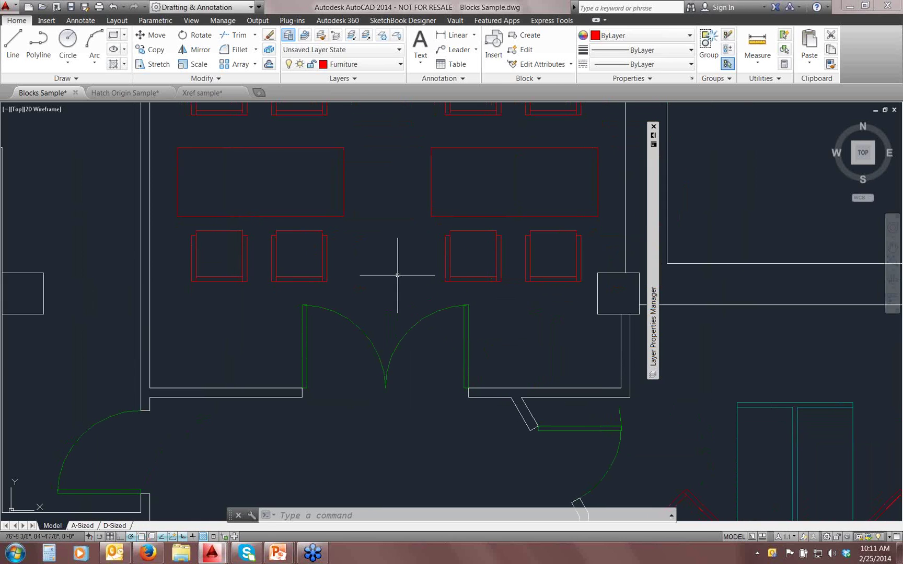
- Run SELECTSIMILAR, review the Layer and Name criteria in its settings, and cancel the settings dialog
{"action": "type", "text": "sel"}
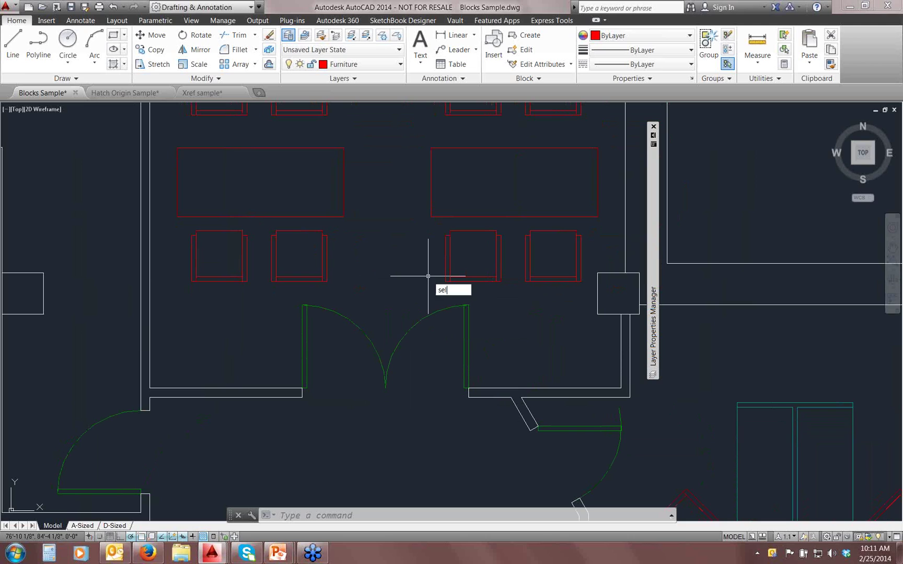
{"action": "type", "text": "ects"}
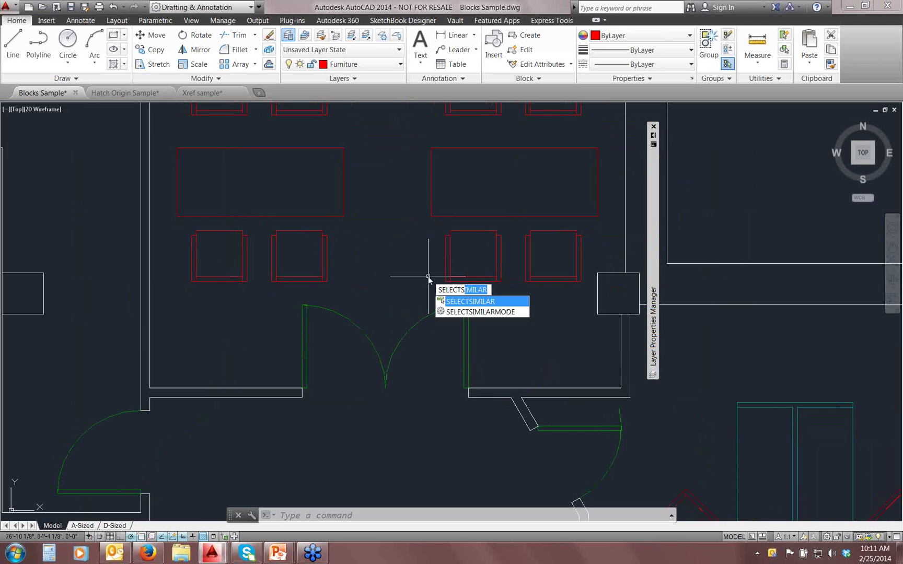
{"action": "key", "text": "Return"}
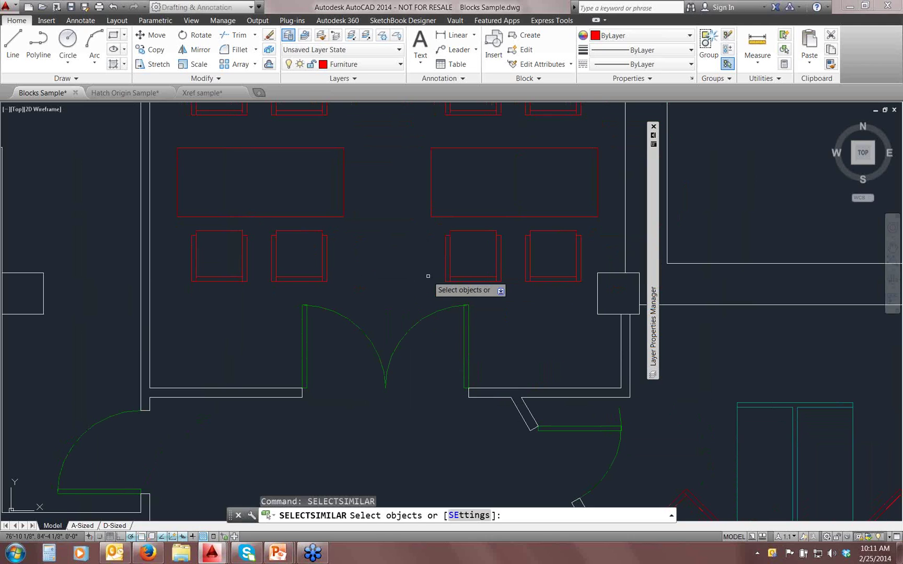
{"action": "left_click_drag", "start_coordinate": [433, 257], "coordinate": [464, 509]}
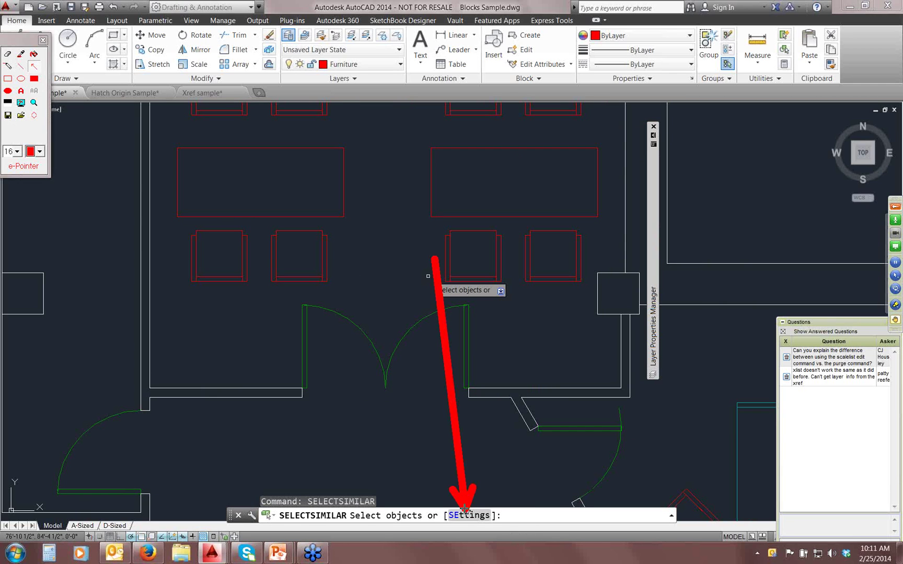
{"action": "key", "text": "Escape"}
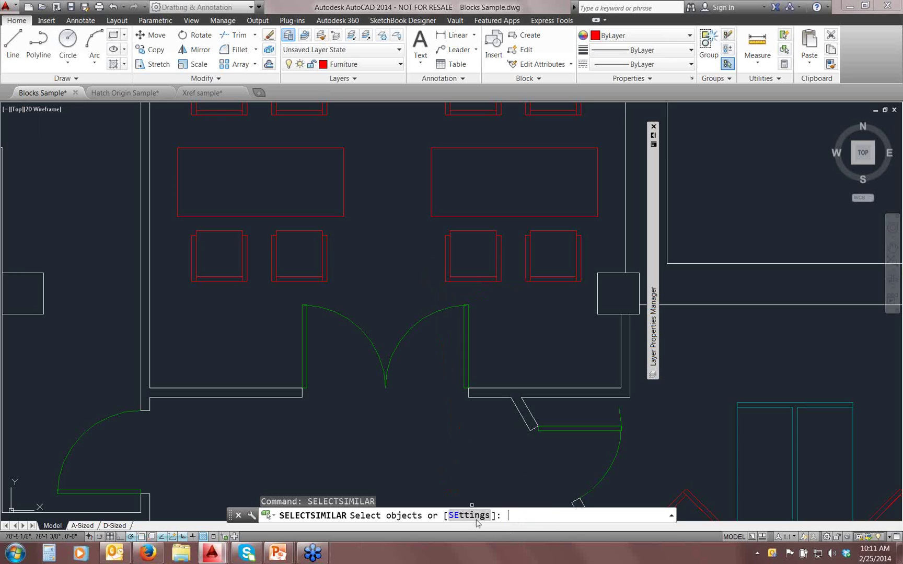
{"action": "left_click", "coordinate": [476, 520]}
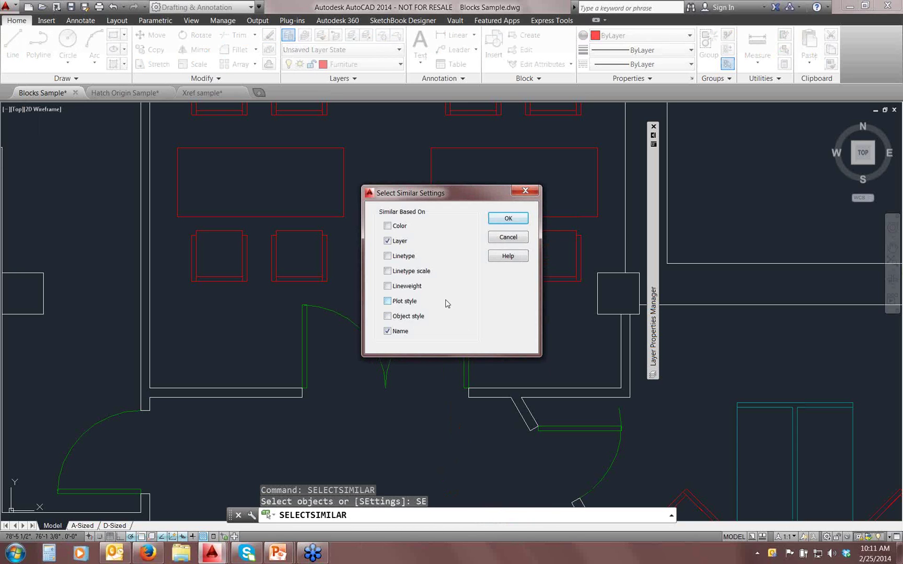
{"action": "mouse_move", "coordinate": [240, 334]}
{"action": "left_mouse_down"}
{"action": "mouse_move", "coordinate": [334, 254]}
{"action": "mouse_move", "coordinate": [381, 240]}
{"action": "left_mouse_up"}
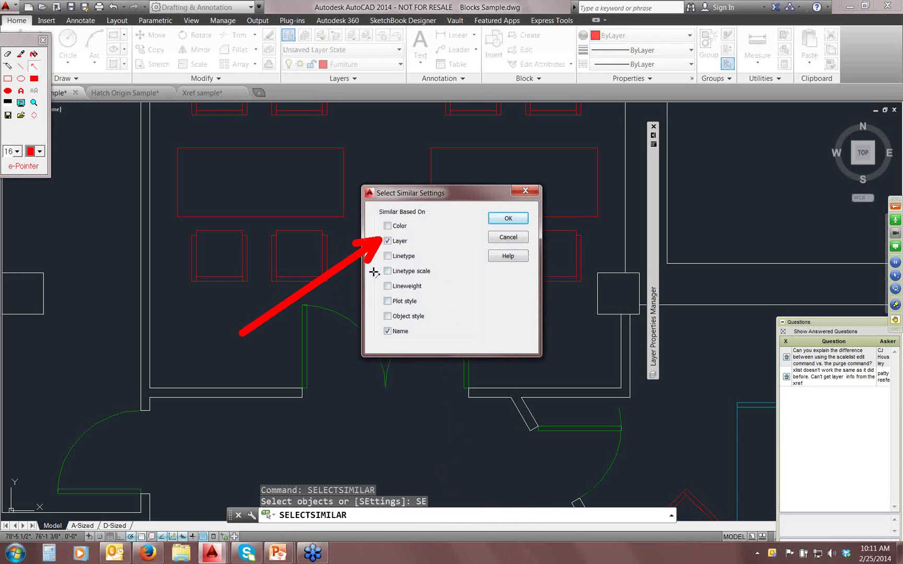
{"action": "mouse_move", "coordinate": [291, 418]}
{"action": "left_mouse_down"}
{"action": "mouse_move", "coordinate": [373, 324]}
{"action": "mouse_move", "coordinate": [381, 334]}
{"action": "left_mouse_up"}
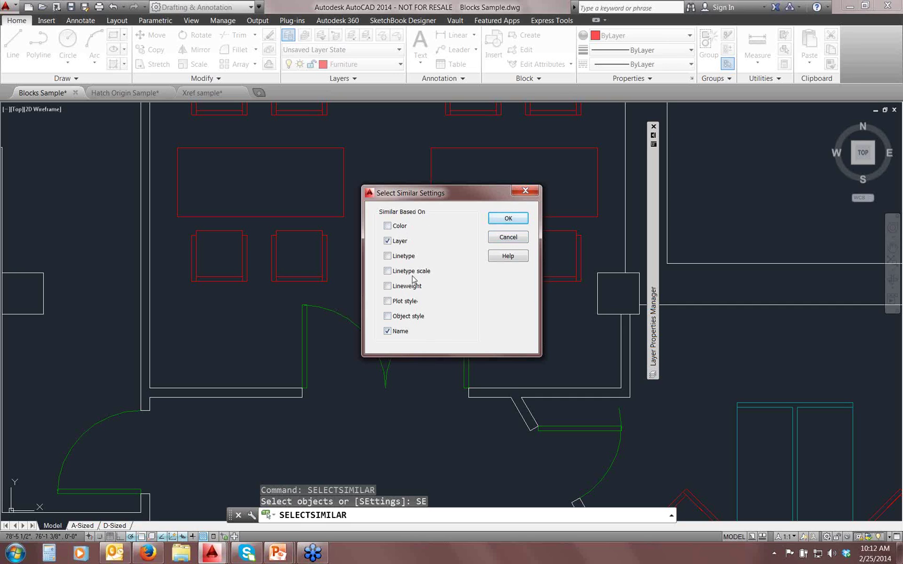
{"action": "left_click", "coordinate": [516, 238]}
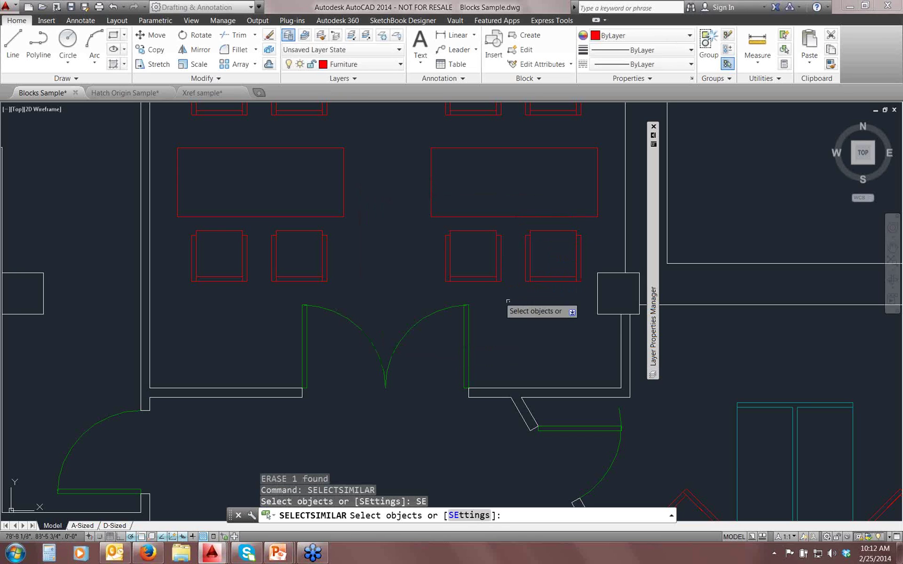
- Cancel the running Select Similar command and clear any selection
{"action": "key", "text": "Escape"}
{"action": "scroll", "coordinate": [402, 256], "scroll_direction": "down", "scroll_amount": 5}
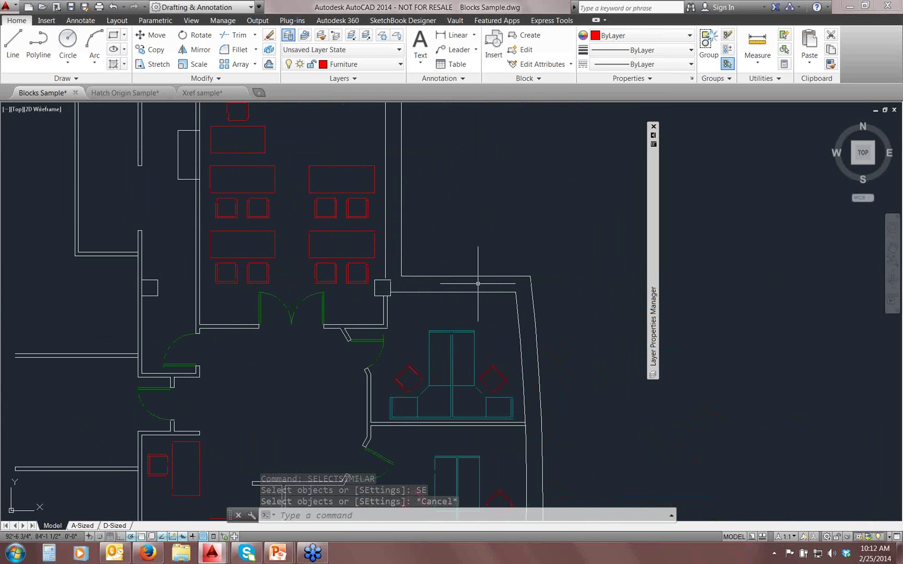
{"action": "middle_click_drag", "start_coordinate": [556, 293], "coordinate": [519, 247]}
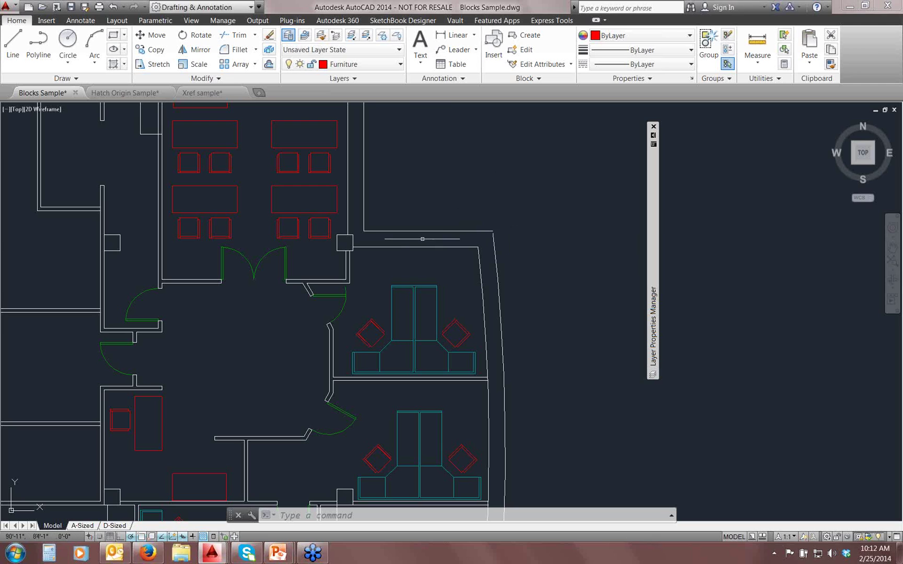
{"action": "left_click", "coordinate": [410, 247]}
{"action": "middle_click_drag", "start_coordinate": [410, 247], "coordinate": [516, 256]}
{"action": "scroll", "coordinate": [517, 253], "scroll_direction": "up", "scroll_amount": 4}
{"action": "key", "text": "Escape"}
{"action": "key", "text": "Escape"}
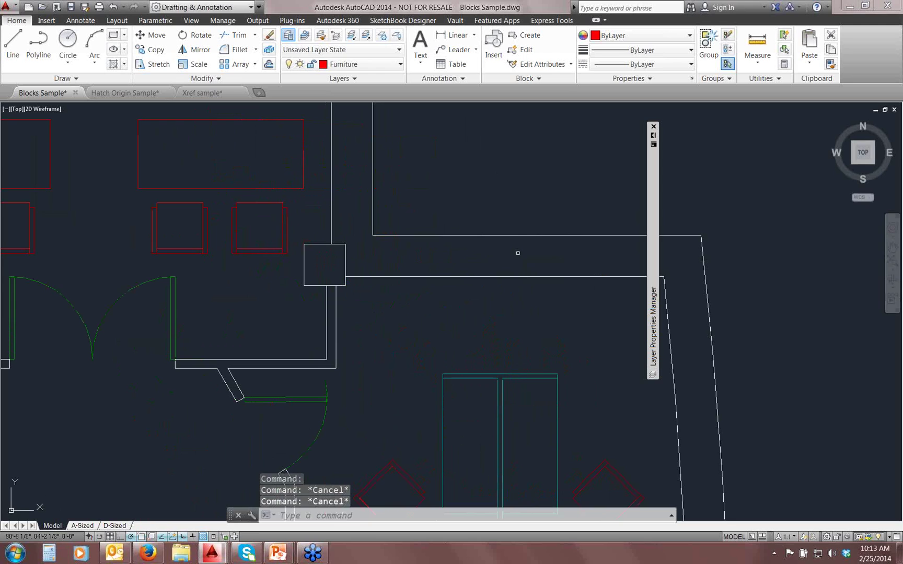
- Pick the horizontal inner wall line and adjoining sloped wall line for Erase, remove the horizontal line from the selection, and cancel
{"action": "key", "text": "Delete"}
{"action": "middle_click_drag", "start_coordinate": [518, 253], "coordinate": [425, 239]}
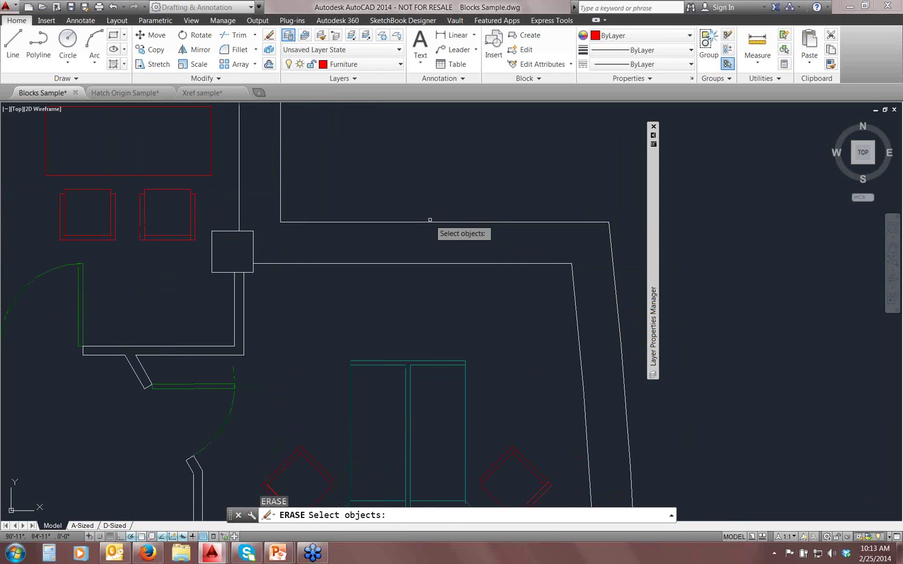
{"action": "left_click", "coordinate": [485, 264]}
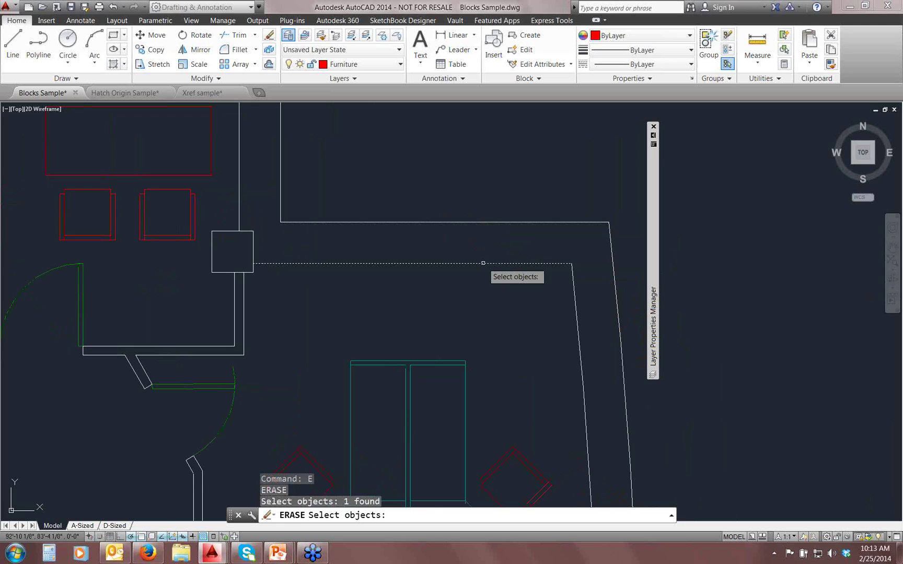
{"action": "left_click", "coordinate": [576, 300]}
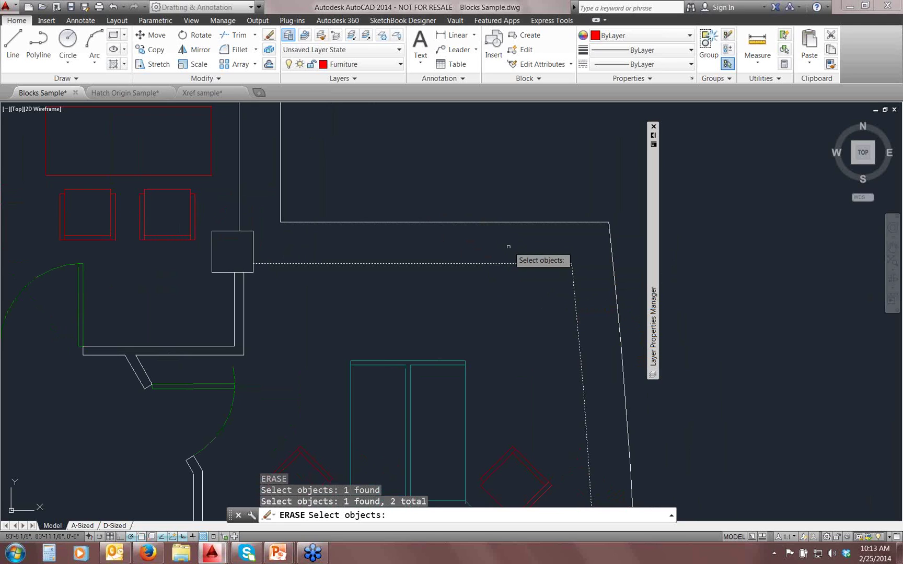
{"action": "left_click", "coordinate": [495, 263], "text": "shift"}
{"action": "middle_click_drag", "start_coordinate": [408, 325], "coordinate": [367, 343]}
{"action": "key", "text": "Escape"}
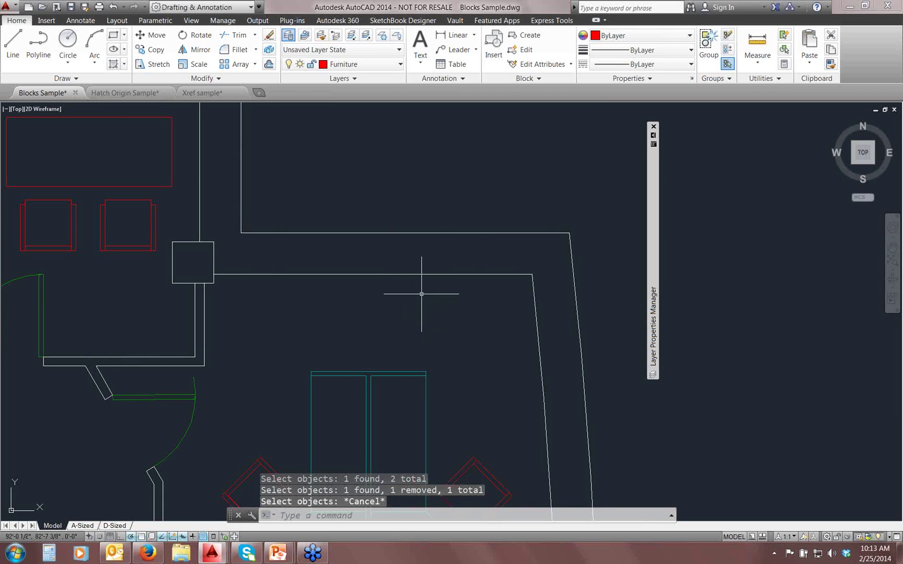
- Restart Erase and select the classroom's lower-right table and its two chairs with an enclosing window
{"action": "key", "text": "Return"}
{"action": "middle_click_drag", "start_coordinate": [504, 190], "coordinate": [440, 199]}
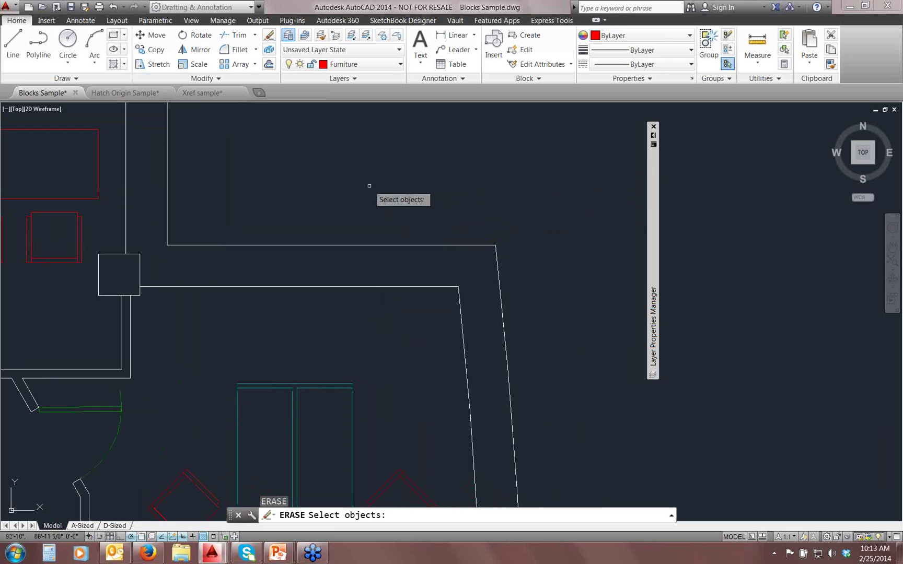
{"action": "middle_click_drag", "start_coordinate": [387, 186], "coordinate": [546, 177]}
{"action": "middle_click_drag", "start_coordinate": [347, 244], "coordinate": [534, 292]}
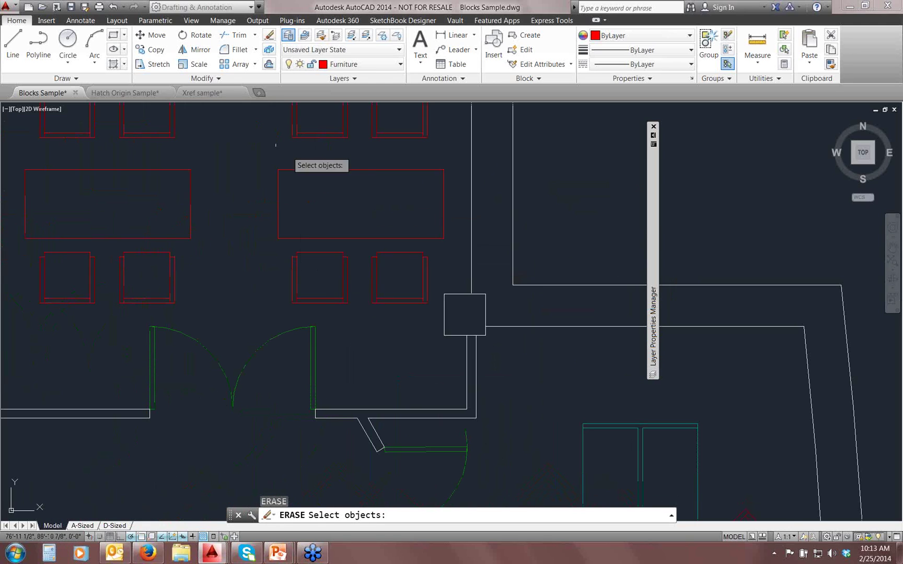
{"action": "left_click", "coordinate": [252, 153]}
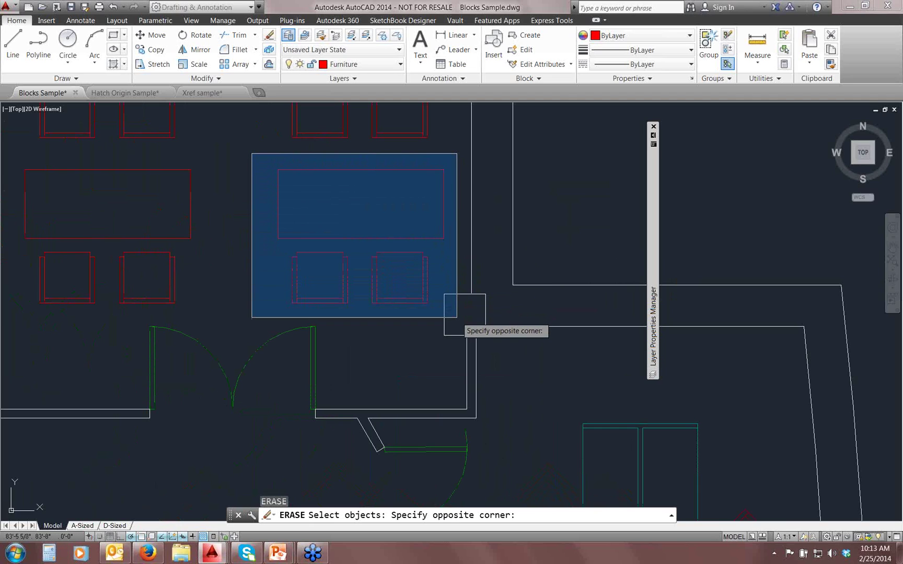
{"action": "left_click", "coordinate": [457, 317]}
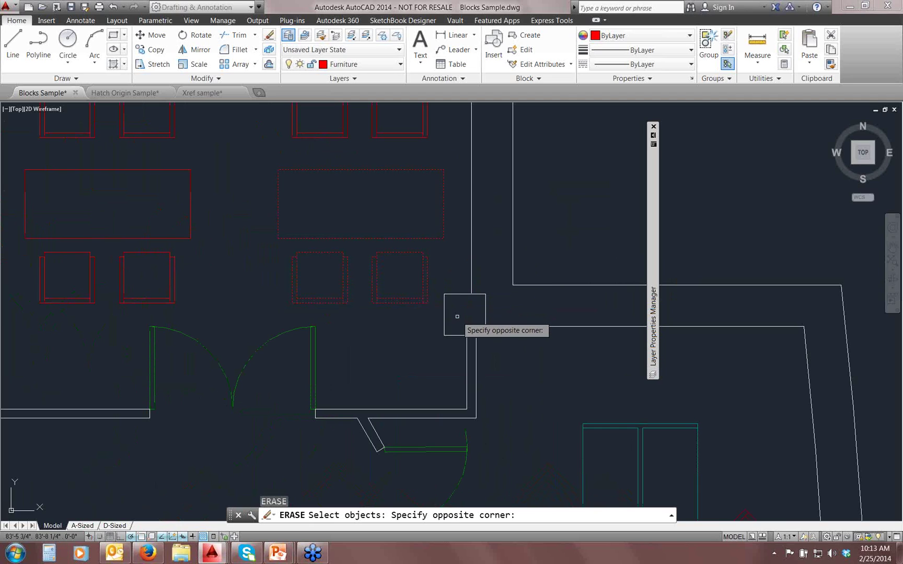
- Add the corner column and the short angled wall stub beside the single door to the Erase selection using enclosing windows
{"action": "left_click", "coordinate": [436, 278]}
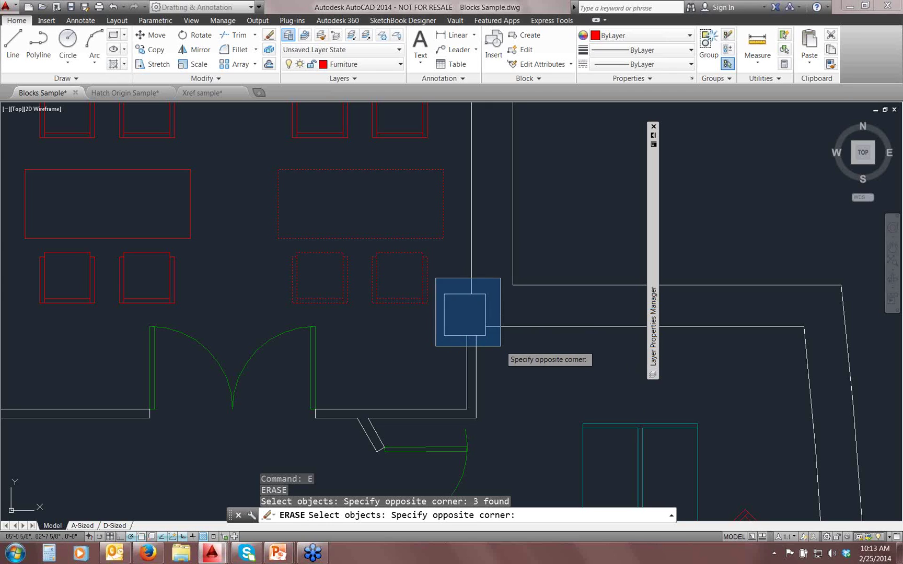
{"action": "left_click", "coordinate": [500, 346]}
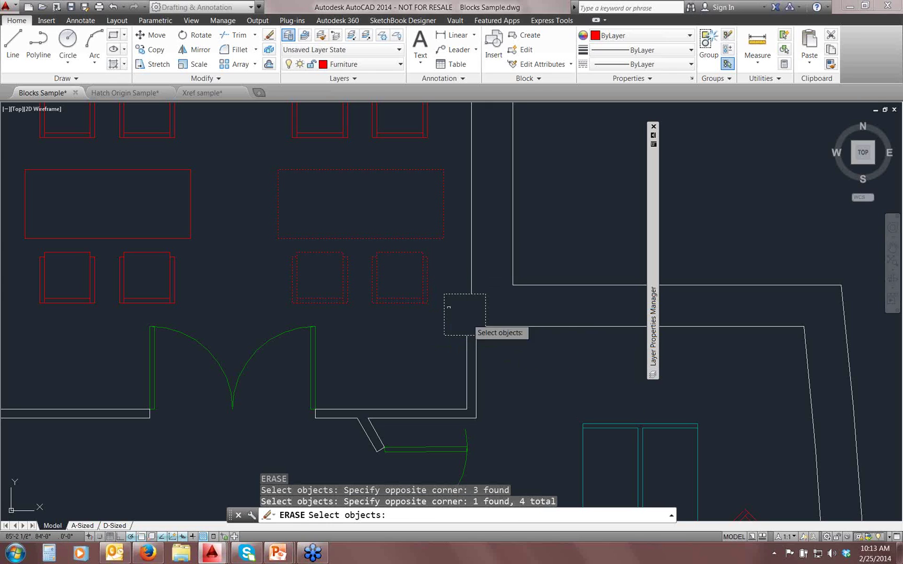
{"action": "middle_click_drag", "start_coordinate": [363, 370], "coordinate": [392, 286]}
{"action": "left_click", "coordinate": [382, 297]}
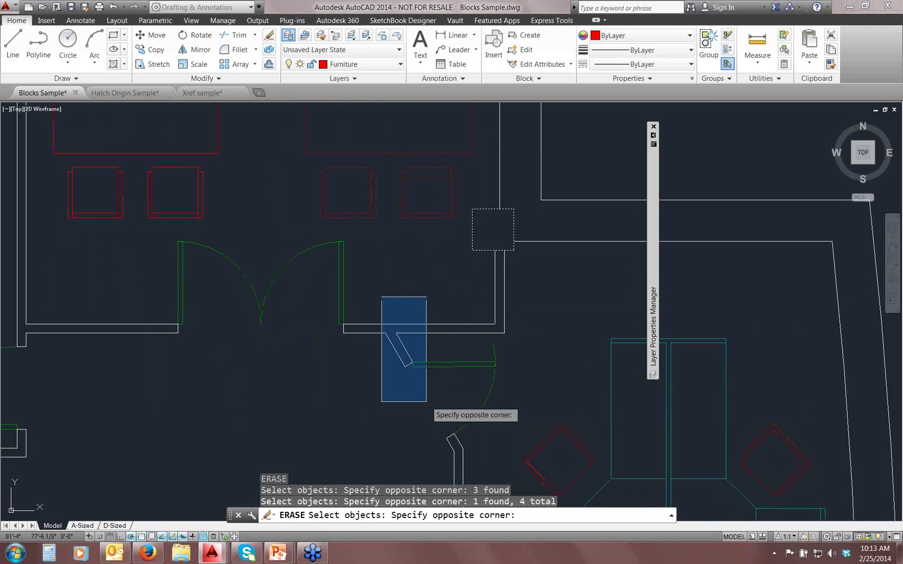
{"action": "left_click", "coordinate": [426, 399]}
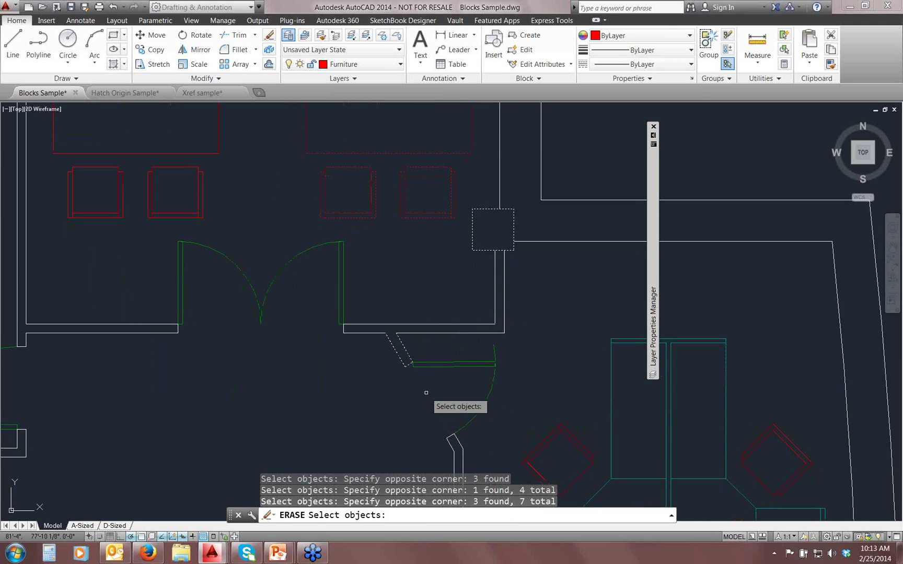
- Add the upper-right classroom table and its right-hand chair to the Erase selection with a crossing window
{"action": "middle_click_drag", "start_coordinate": [447, 256], "coordinate": [324, 337]}
{"action": "scroll", "coordinate": [325, 336], "scroll_direction": "up", "scroll_amount": 3}
{"action": "mouse_move", "coordinate": [449, 209]}
{"action": "middle_mouse_down"}
{"action": "mouse_move", "coordinate": [513, 357]}
{"action": "mouse_move", "coordinate": [462, 422]}
{"action": "middle_mouse_up"}
{"action": "middle_click_drag", "start_coordinate": [389, 250], "coordinate": [502, 420]}
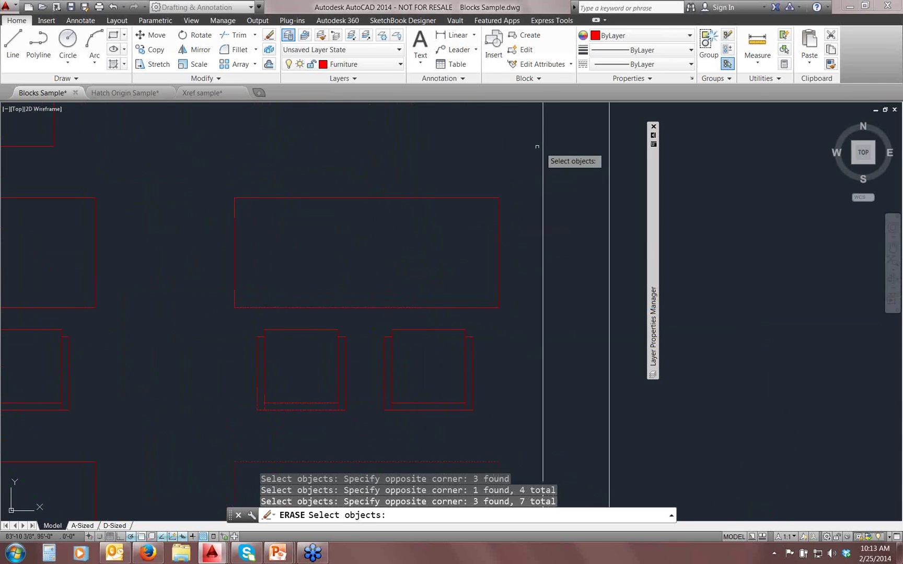
{"action": "left_click", "coordinate": [521, 167]}
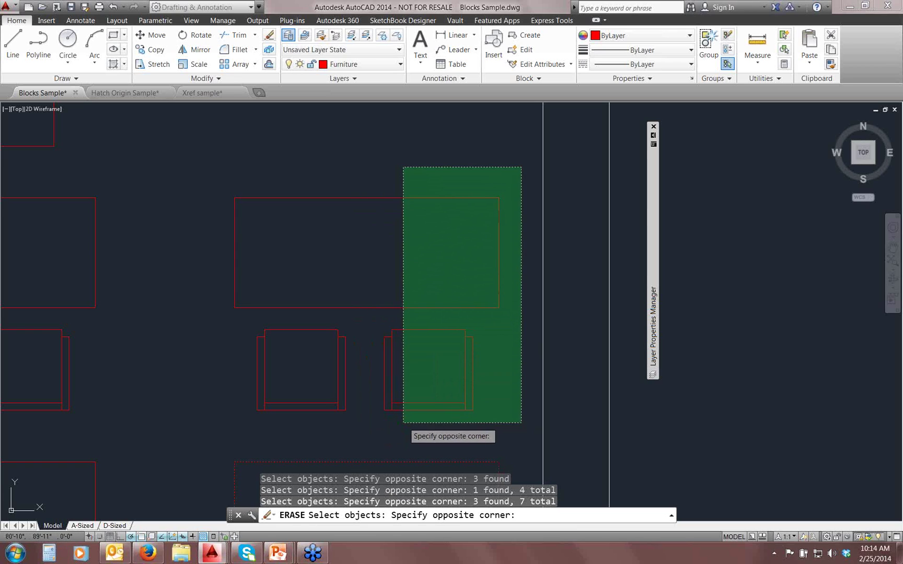
{"action": "left_click", "coordinate": [410, 417]}
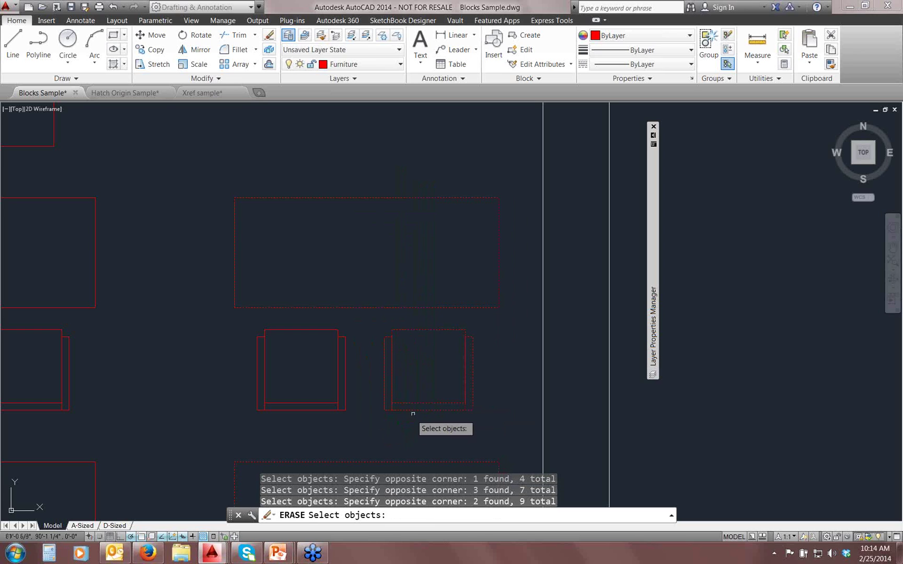
- Add the remaining classroom tables and chairs to the Erase selection with a large crossing window over both columns of desks
{"action": "scroll", "coordinate": [335, 381], "scroll_direction": "down", "scroll_amount": 2}
{"action": "scroll", "coordinate": [333, 362], "scroll_direction": "down", "scroll_amount": 3}
{"action": "scroll", "coordinate": [405, 274], "scroll_direction": "up", "scroll_amount": 5}
{"action": "scroll", "coordinate": [447, 324], "scroll_direction": "down", "scroll_amount": 4}
{"action": "left_click", "coordinate": [514, 163]}
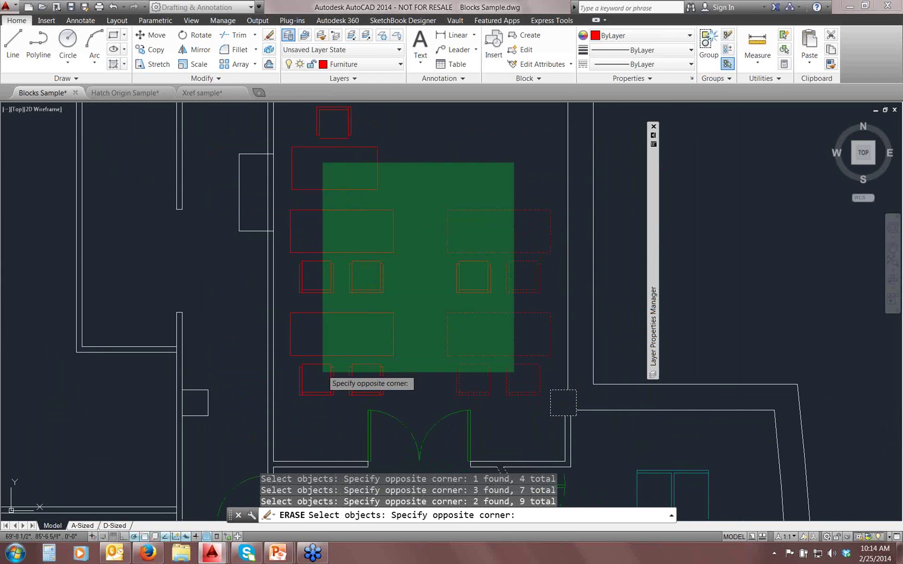
{"action": "left_click", "coordinate": [320, 377]}
- Window-select the square column on the corridor wall left of the classroom without its wall lines, and cancel the Erase command
{"action": "scroll", "coordinate": [383, 371], "scroll_direction": "down", "scroll_amount": 3}
{"action": "scroll", "coordinate": [313, 261], "scroll_direction": "up", "scroll_amount": 2}
{"action": "scroll", "coordinate": [380, 268], "scroll_direction": "up", "scroll_amount": 3}
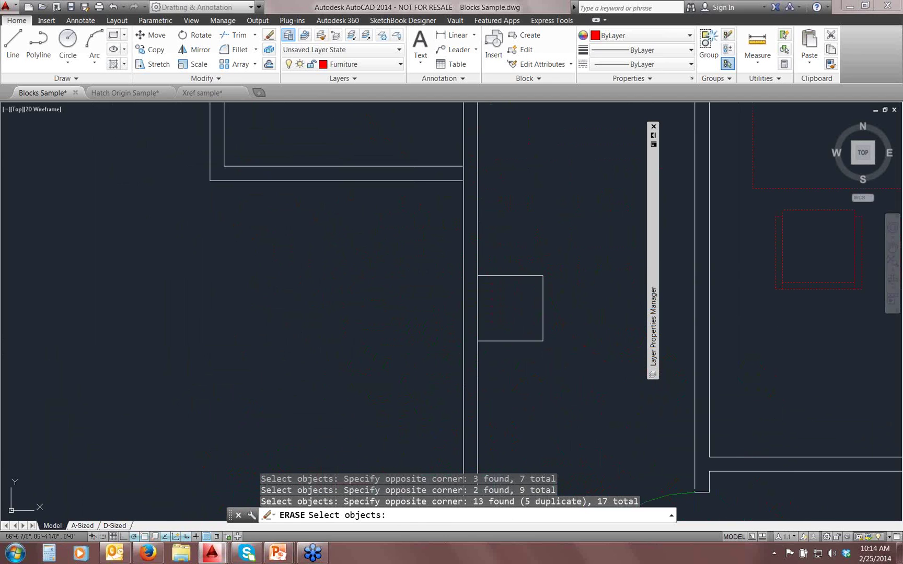
{"action": "left_click", "coordinate": [392, 239]}
{"action": "middle_click_drag", "start_coordinate": [559, 385], "coordinate": [439, 379]}
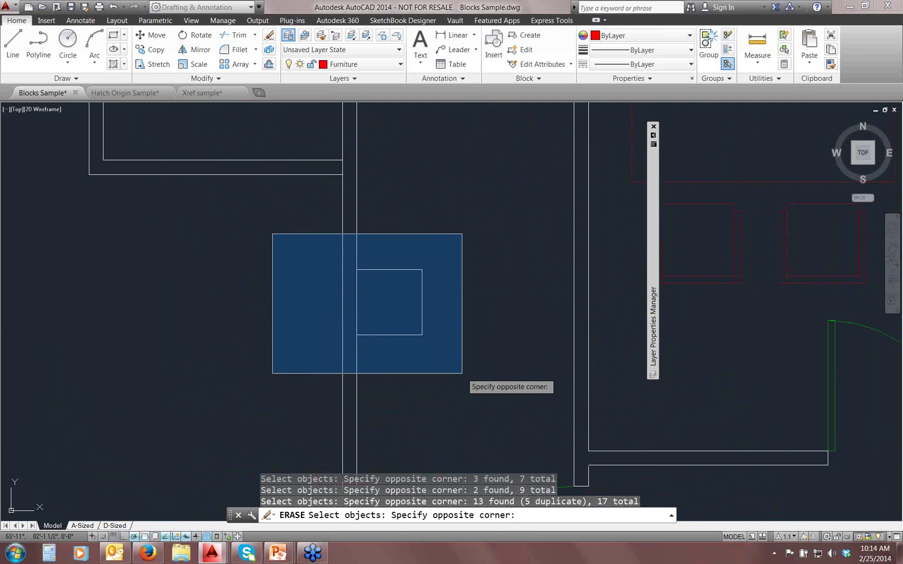
{"action": "left_click", "coordinate": [462, 373]}
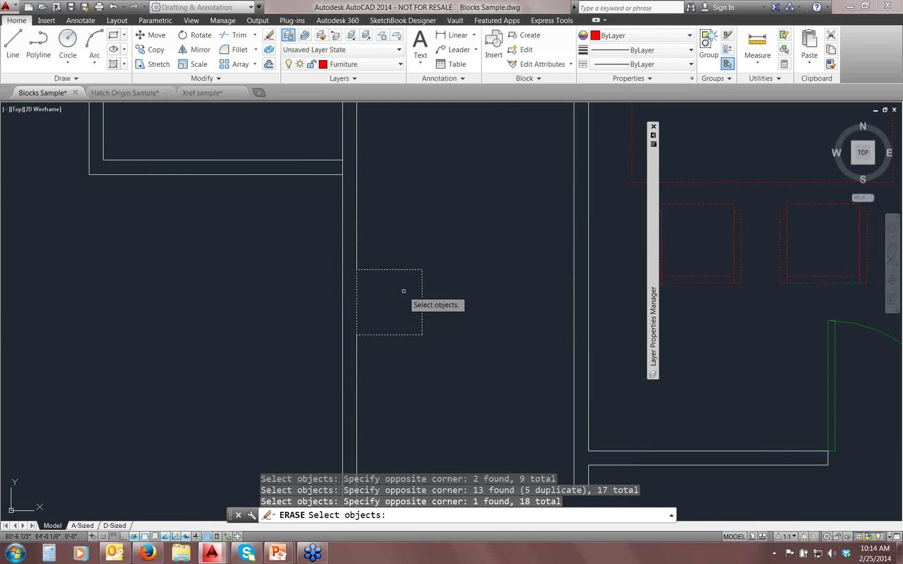
{"action": "key", "text": "Escape"}
{"action": "scroll", "coordinate": [376, 276], "scroll_direction": "down", "scroll_amount": 5}
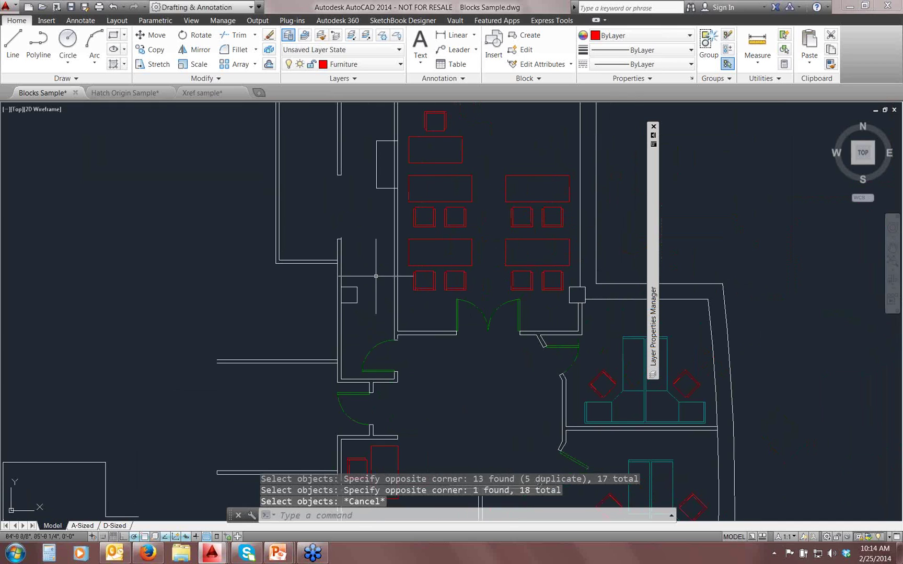
- Use Erase's Fence option to select the single front chair and the two chairs behind the upper-right table, and cancel the command
{"action": "type", "text": "e"}
{"action": "key", "text": "Return"}
{"action": "middle_click_drag", "start_coordinate": [374, 275], "coordinate": [345, 280]}
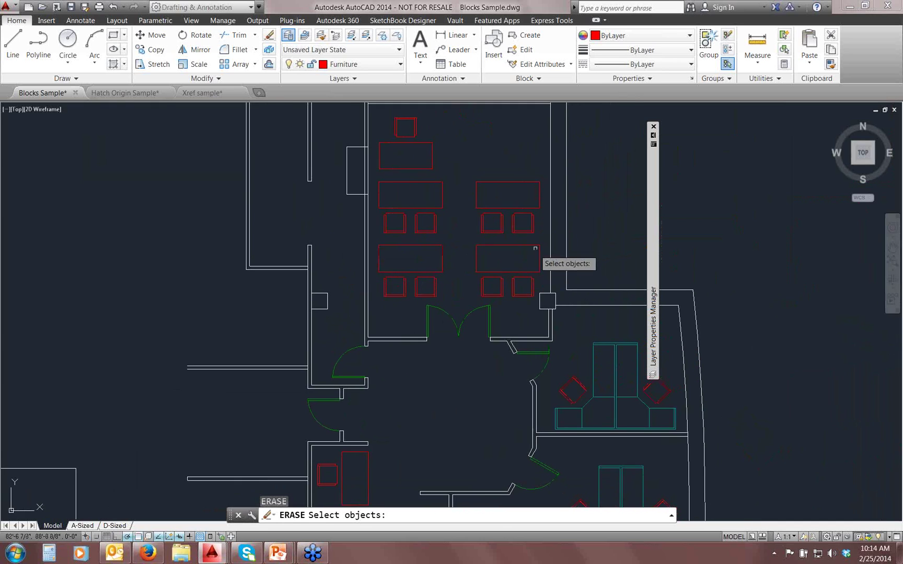
{"action": "middle_click_drag", "start_coordinate": [534, 250], "coordinate": [429, 335]}
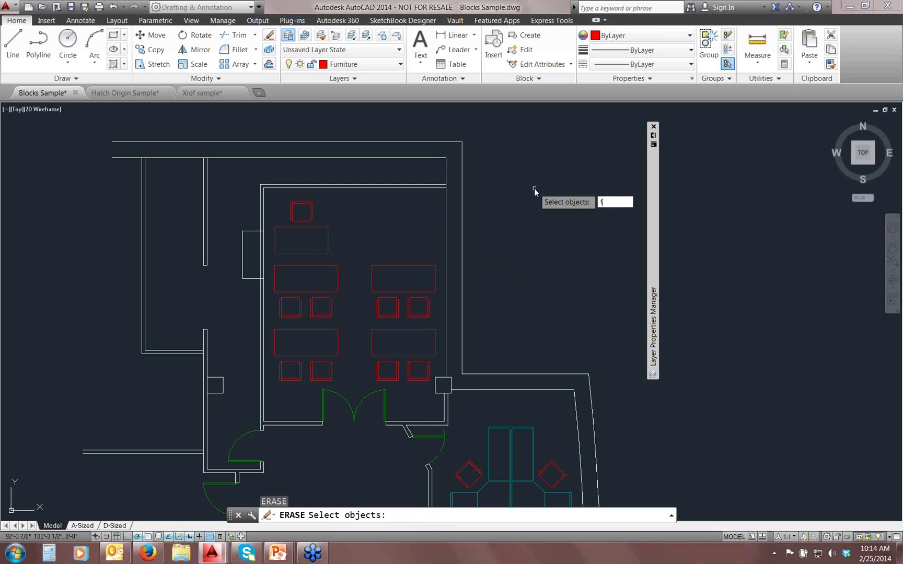
{"action": "key", "text": "Return"}
{"action": "scroll", "coordinate": [393, 227], "scroll_direction": "up", "scroll_amount": 4}
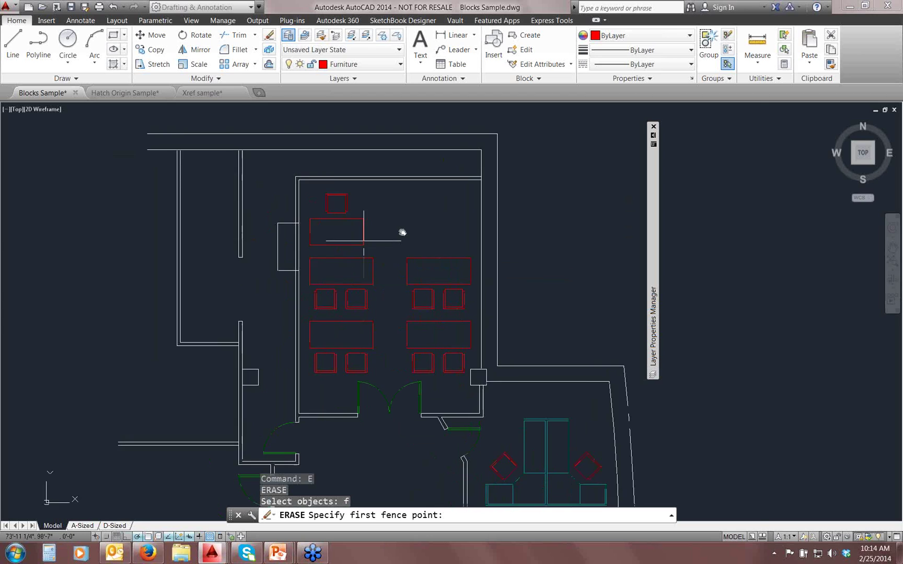
{"action": "left_click", "coordinate": [338, 176]}
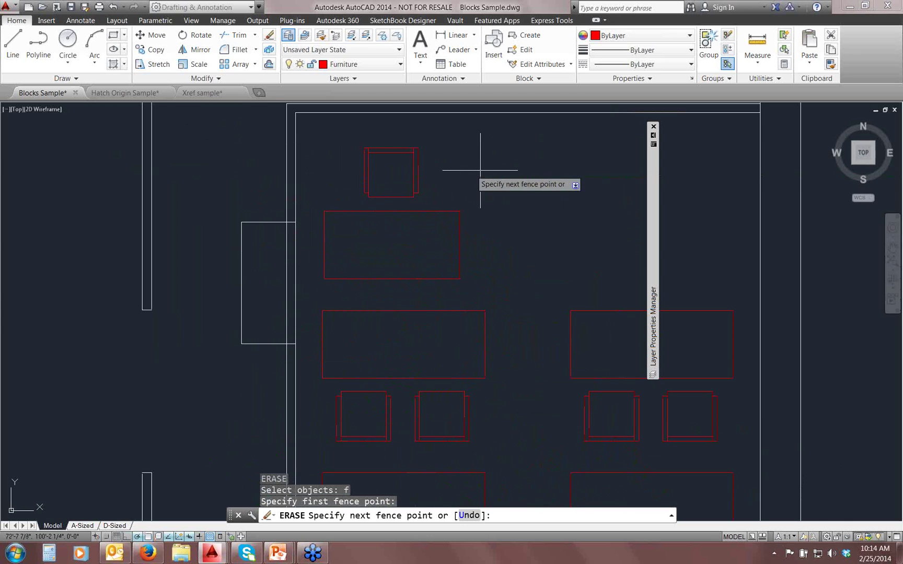
{"action": "left_click", "coordinate": [527, 175]}
{"action": "middle_click_drag", "start_coordinate": [530, 331], "coordinate": [529, 287]}
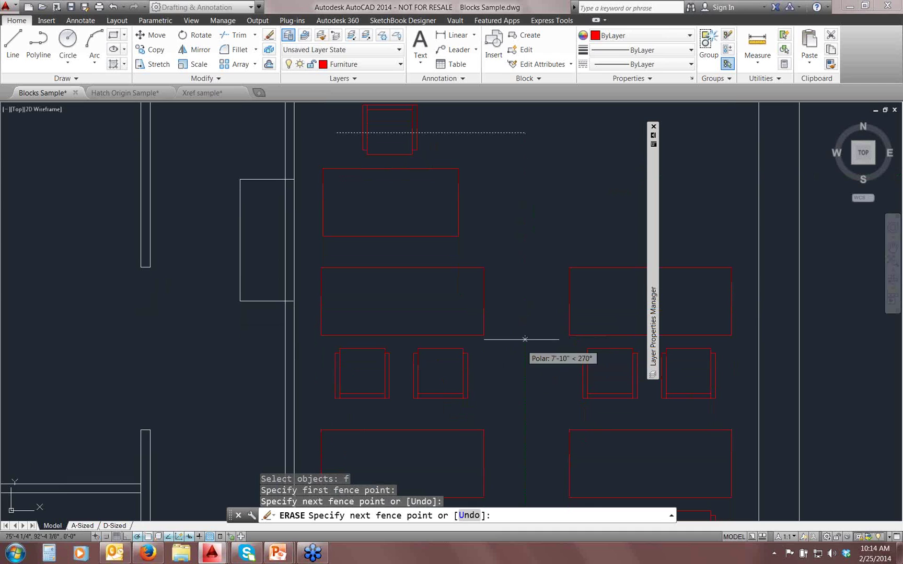
{"action": "left_click", "coordinate": [525, 369]}
{"action": "middle_click_drag", "start_coordinate": [532, 367], "coordinate": [378, 330]}
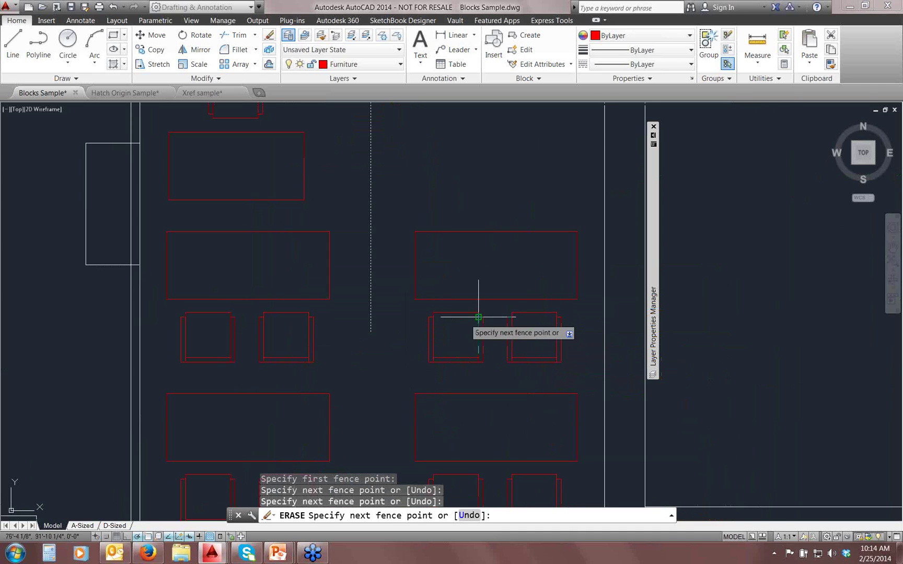
{"action": "left_click", "coordinate": [590, 353]}
{"action": "scroll", "coordinate": [588, 360], "scroll_direction": "down", "scroll_amount": 2}
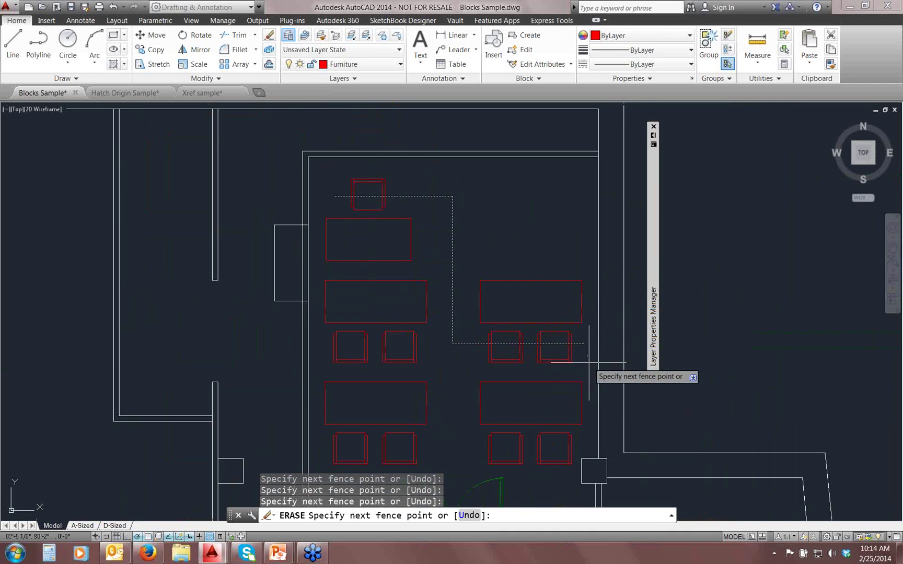
{"action": "key", "text": "Return"}
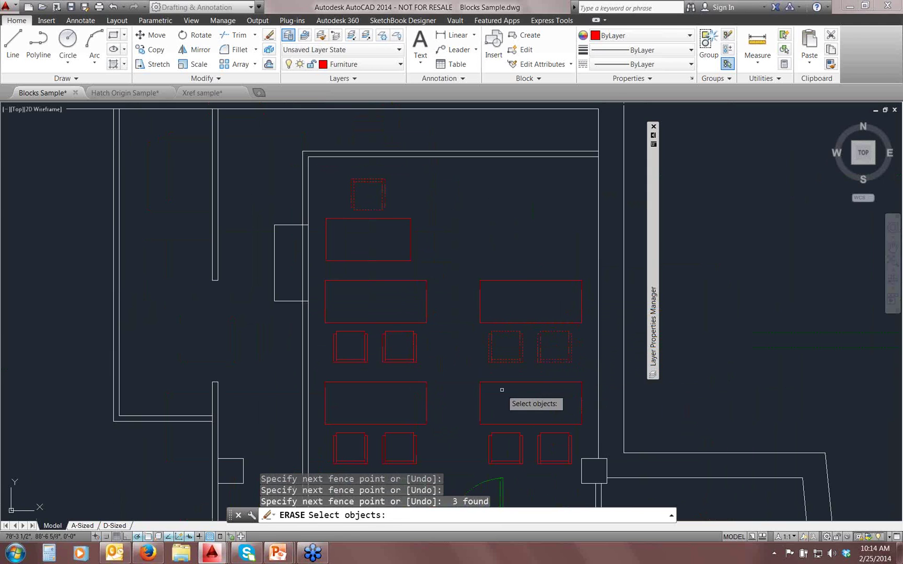
{"action": "middle_click_drag", "start_coordinate": [513, 383], "coordinate": [497, 377]}
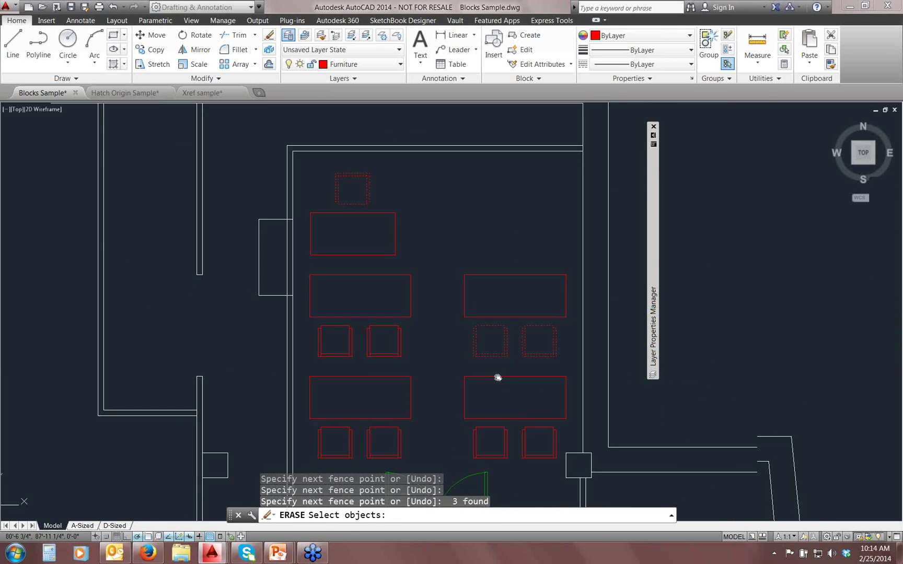
{"action": "middle_click_drag", "start_coordinate": [471, 340], "coordinate": [449, 285]}
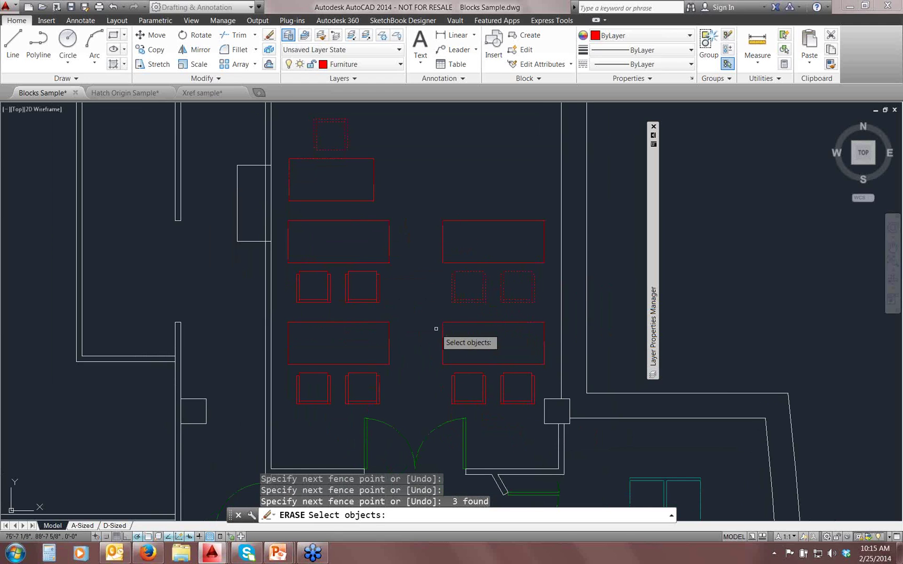
{"action": "middle_click_drag", "start_coordinate": [391, 308], "coordinate": [397, 317]}
{"action": "scroll", "coordinate": [397, 318], "scroll_direction": "down", "scroll_amount": 1}
{"action": "scroll", "coordinate": [404, 307], "scroll_direction": "up", "scroll_amount": 1}
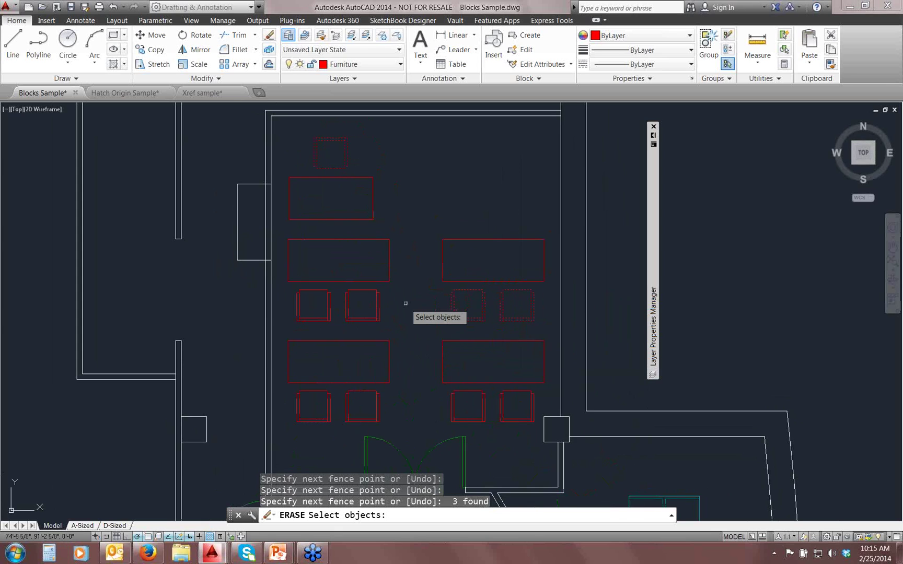
{"action": "key", "text": "Escape"}
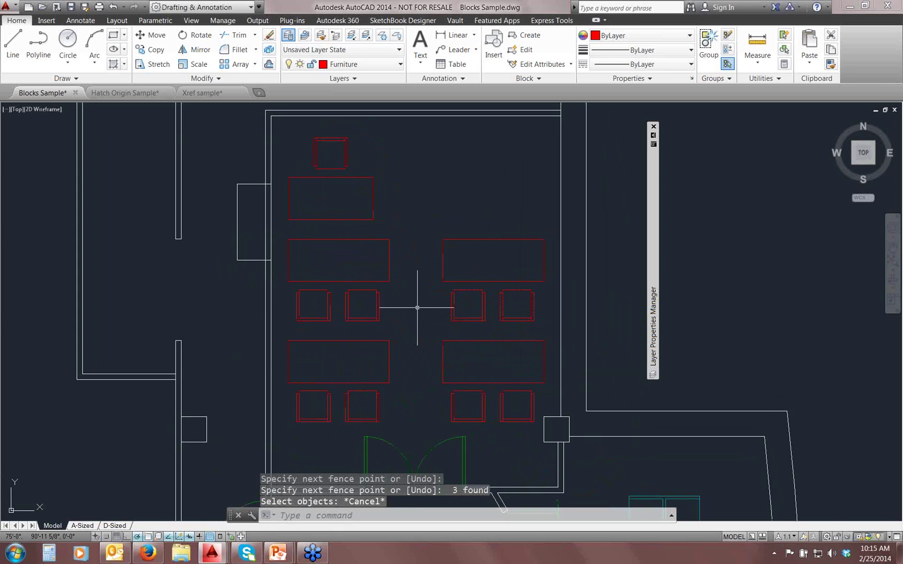
- Select the two chairs behind the upper-right table and the single front chair with Erase crossing windows, and cancel the command
{"action": "key", "text": "Return"}
{"action": "left_click", "coordinate": [548, 303]}
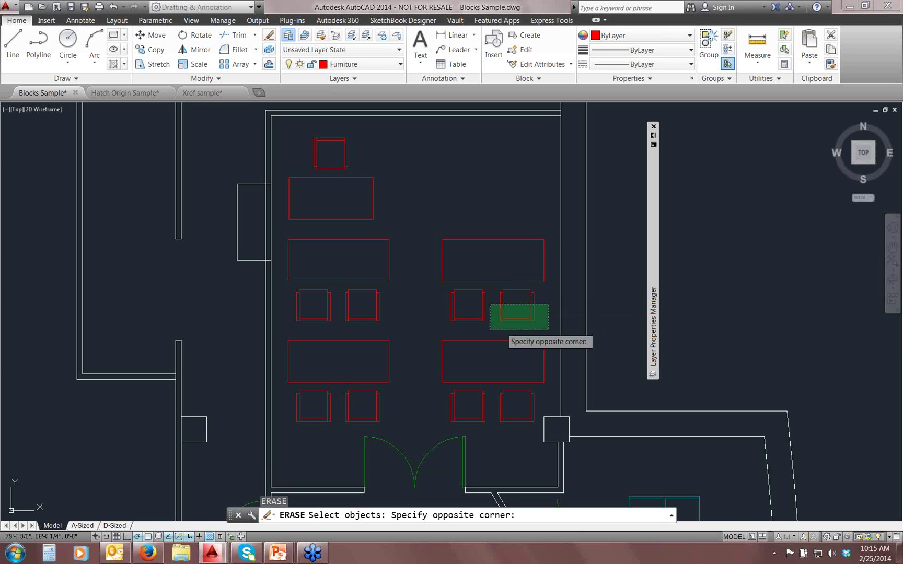
{"action": "left_click", "coordinate": [411, 309]}
{"action": "left_click", "coordinate": [399, 134]}
{"action": "left_click", "coordinate": [335, 159]}
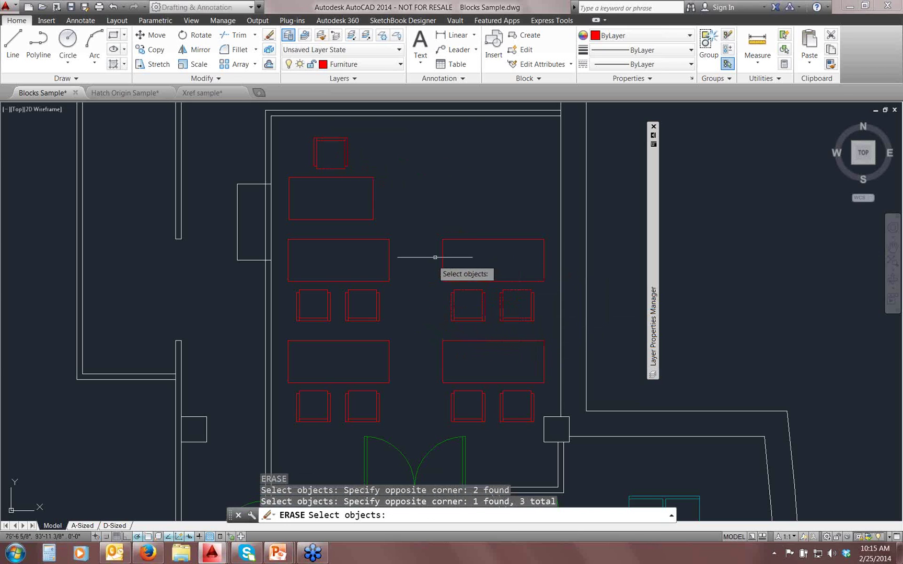
{"action": "key", "text": "Escape"}
{"action": "key", "text": "Escape"}
- Start Erase with a crossing polygon (cp) and place its first points from the aisle across the chairs behind the upper-left student table
{"action": "key", "text": "Return"}
{"action": "mouse_move", "coordinate": [421, 240]}
{"action": "middle_mouse_down"}
{"action": "mouse_move", "coordinate": [439, 208]}
{"action": "mouse_move", "coordinate": [451, 224]}
{"action": "middle_mouse_up"}
{"action": "scroll", "coordinate": [430, 241], "scroll_direction": "up", "scroll_amount": 2}
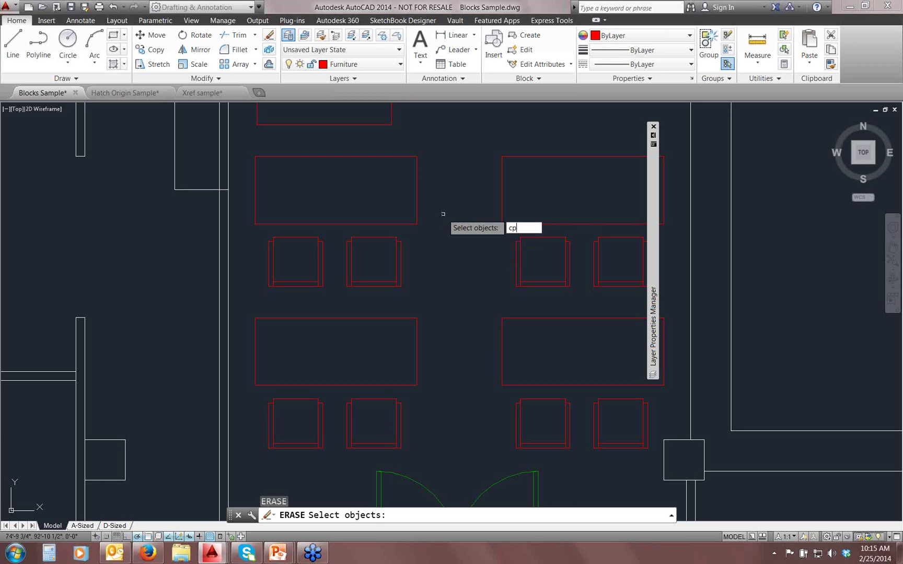
{"action": "key", "text": "Return"}
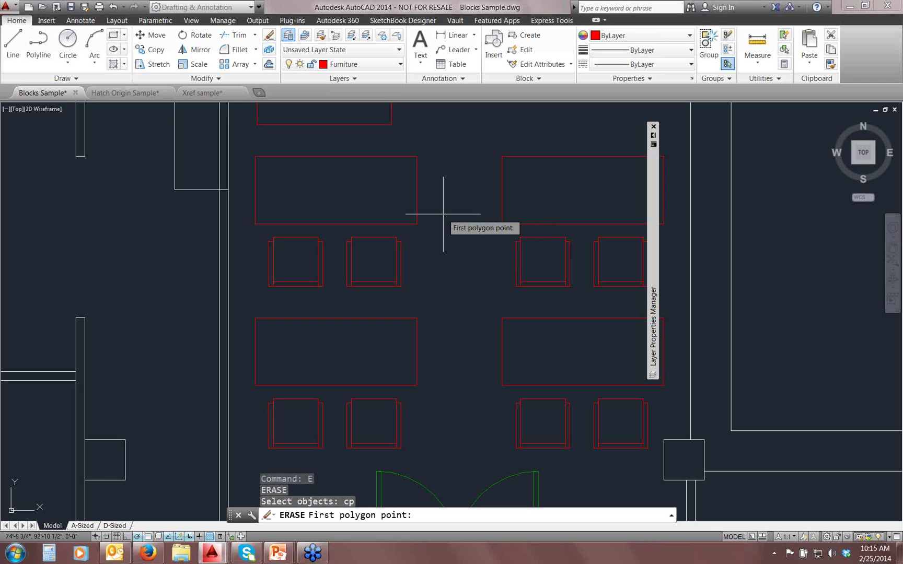
{"action": "left_click", "coordinate": [461, 211]}
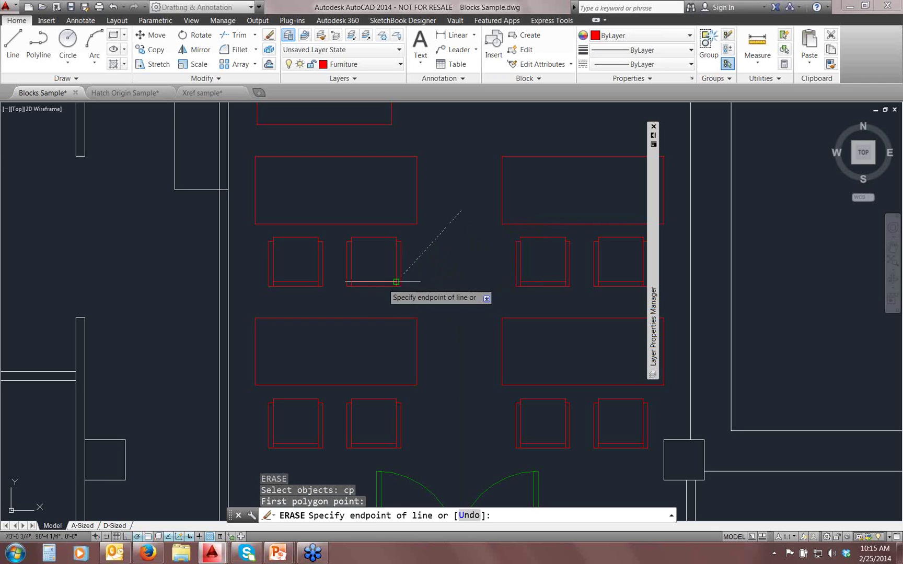
{"action": "left_click", "coordinate": [416, 242]}
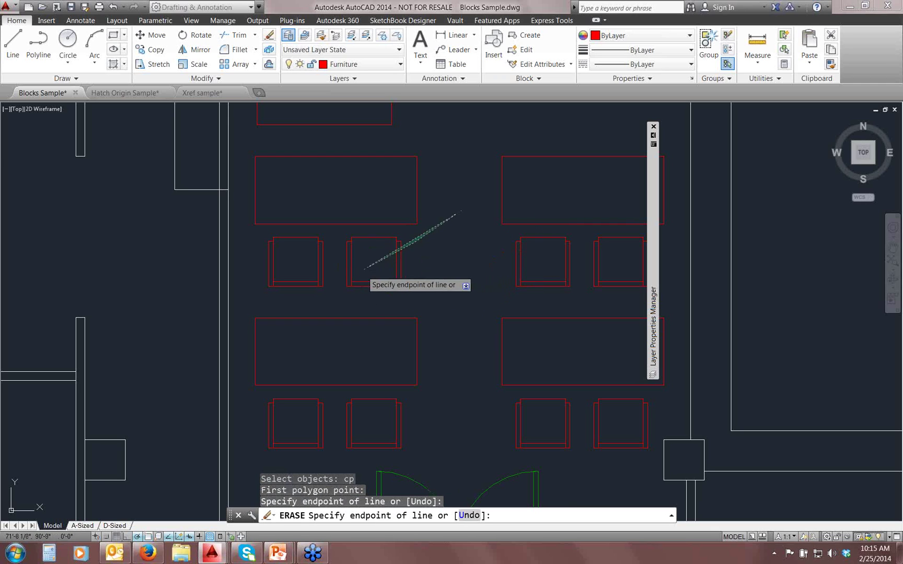
{"action": "left_click", "coordinate": [308, 266]}
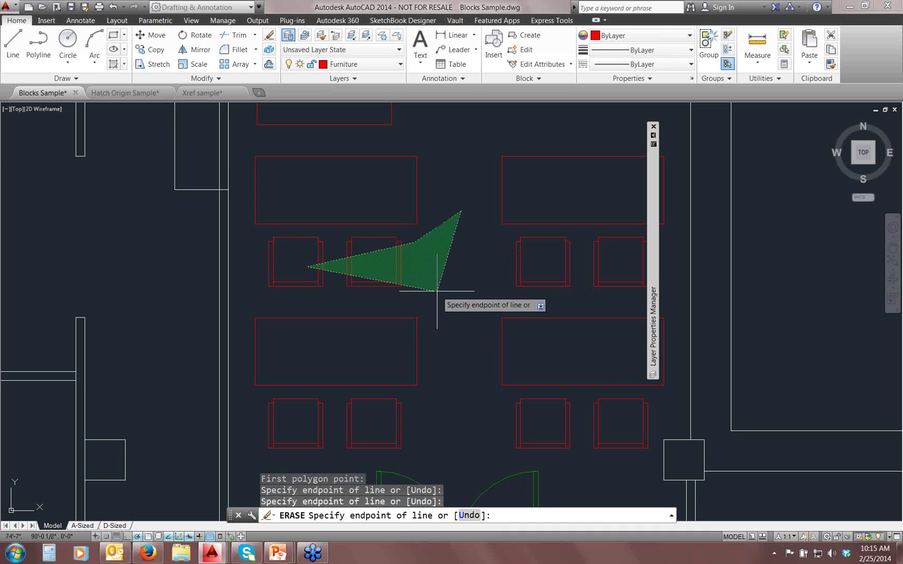
- Extend the crossing polygon over the upper-right inner chair, down the aisle, and across both inner chairs of the lower row
{"action": "left_click", "coordinate": [545, 272]}
{"action": "left_click", "coordinate": [478, 315]}
{"action": "left_click", "coordinate": [487, 411]}
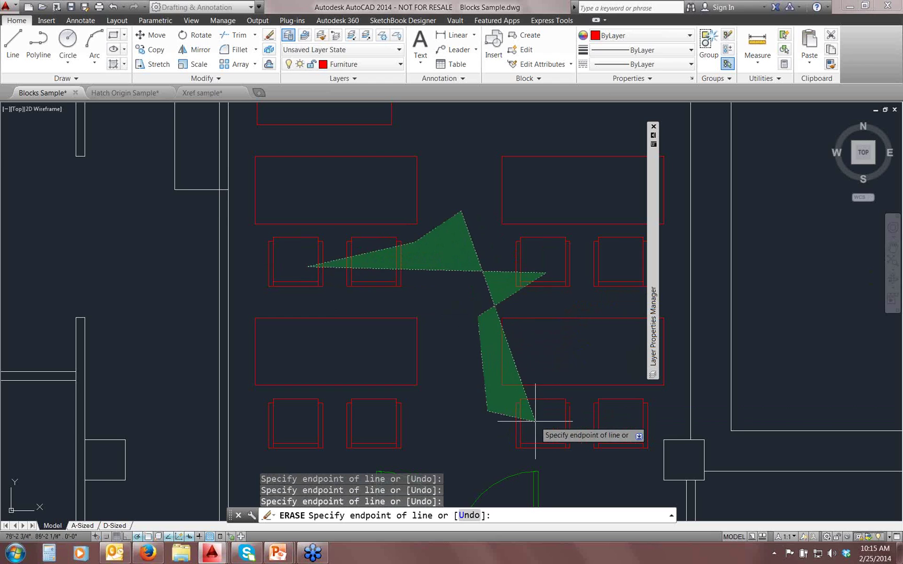
{"action": "left_click", "coordinate": [532, 420]}
{"action": "left_click", "coordinate": [409, 439]}
{"action": "left_click", "coordinate": [381, 424]}
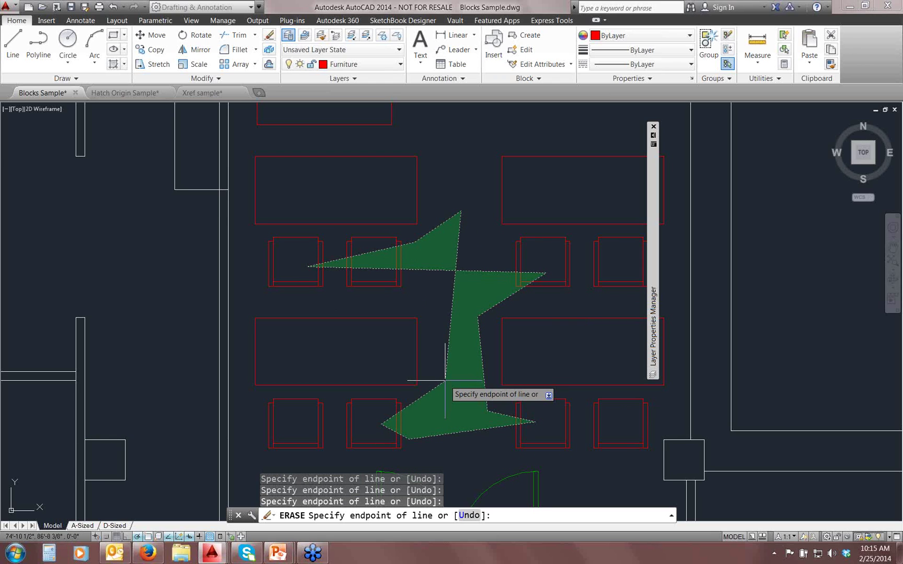
{"action": "left_click", "coordinate": [444, 381]}
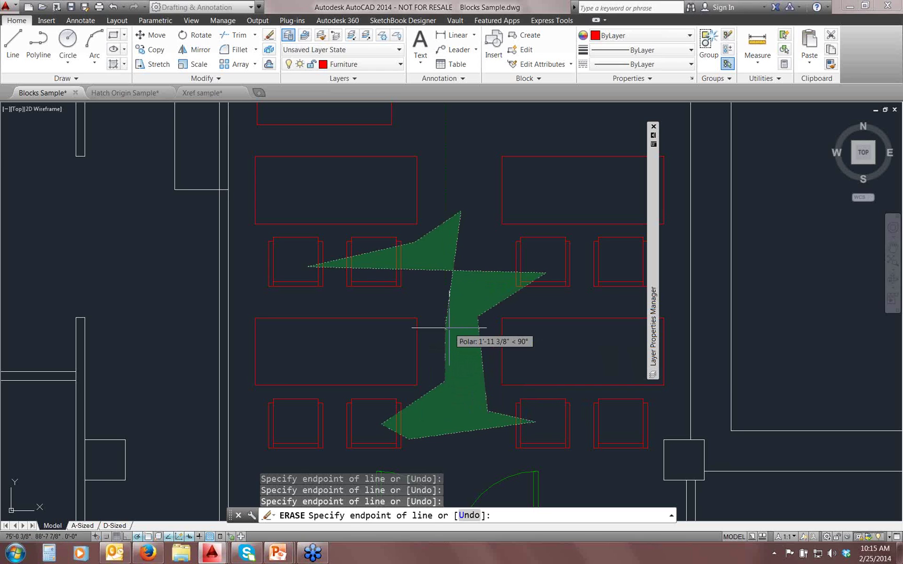
- Complete the crossing polygon around the upper-left student chairs up into their table, accept the selection, and cancel Erase
{"action": "left_click", "coordinate": [453, 330]}
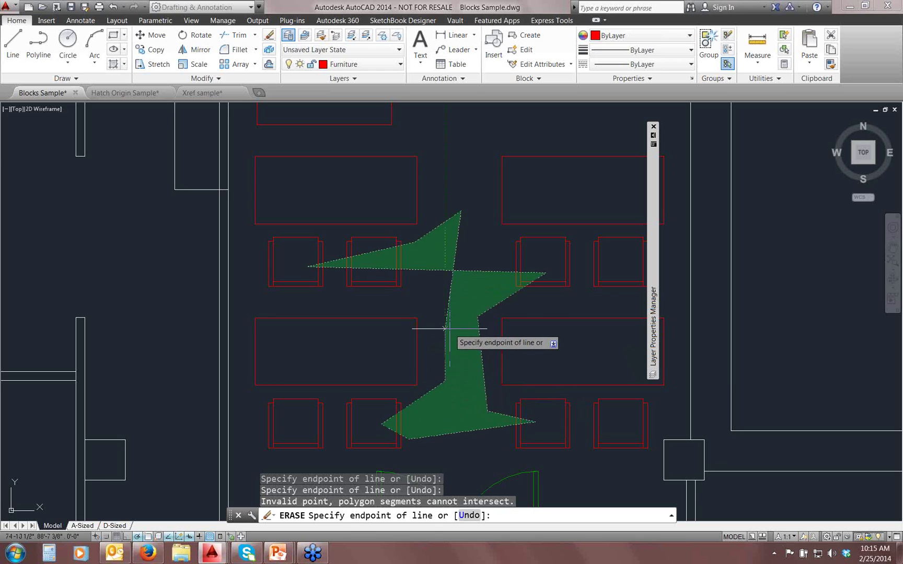
{"action": "left_click", "coordinate": [412, 325]}
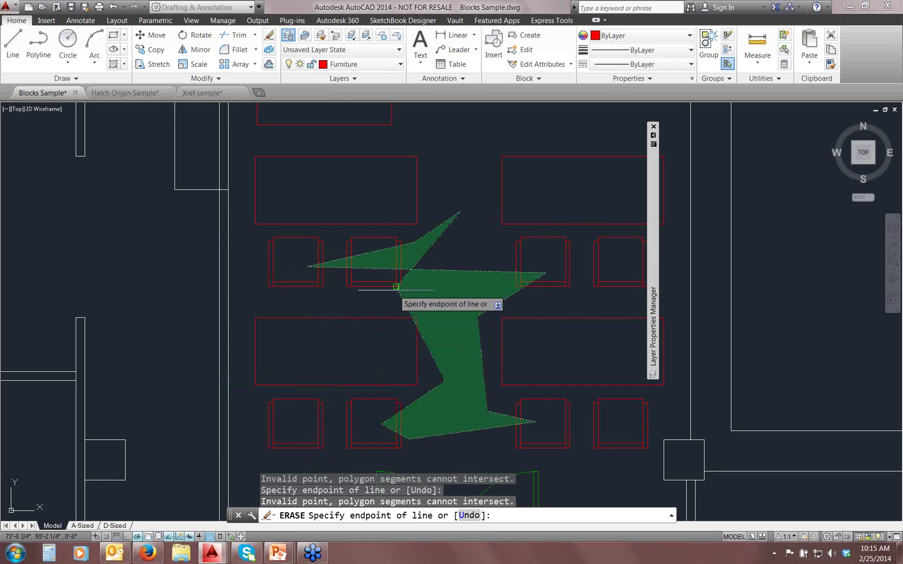
{"action": "left_click", "coordinate": [426, 295]}
{"action": "left_click", "coordinate": [267, 295]}
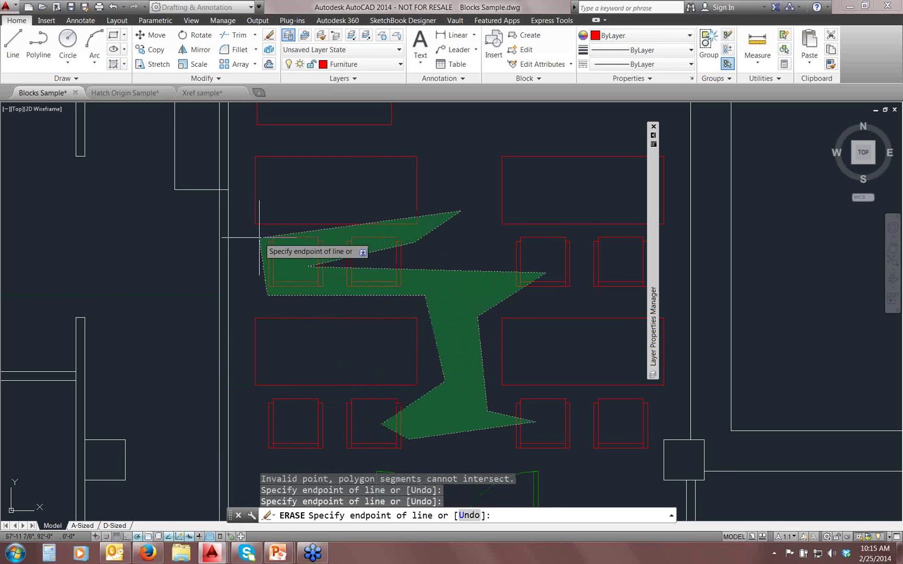
{"action": "left_click", "coordinate": [259, 234]}
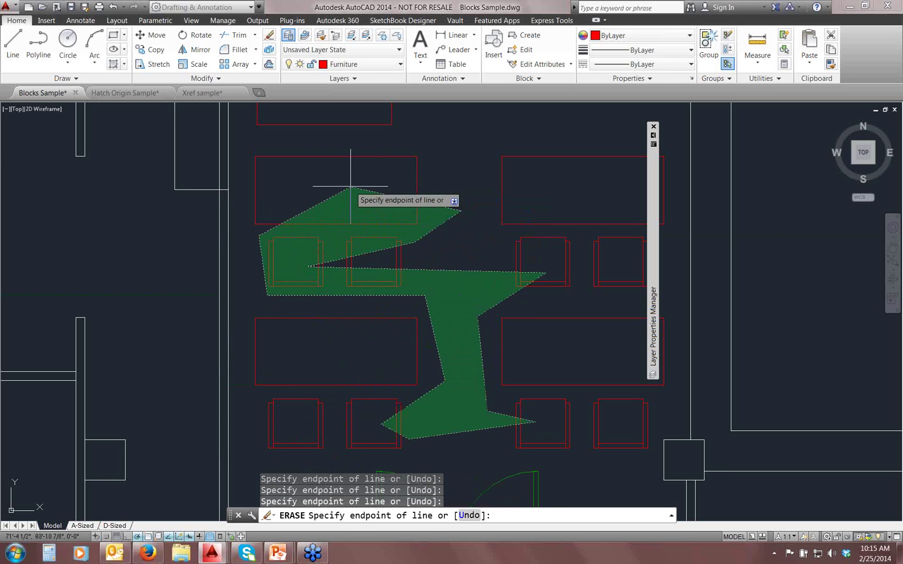
{"action": "key", "text": "Return"}
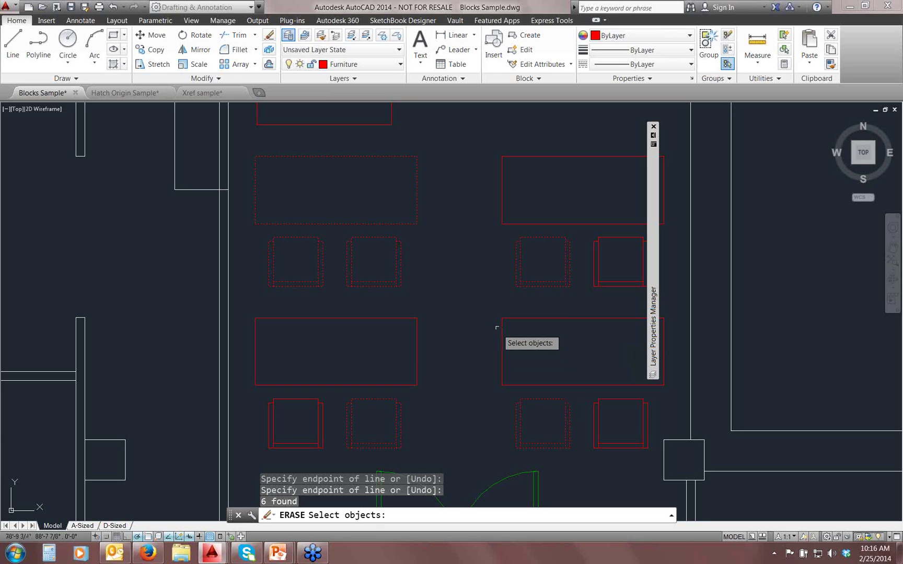
{"action": "key", "text": "Escape"}
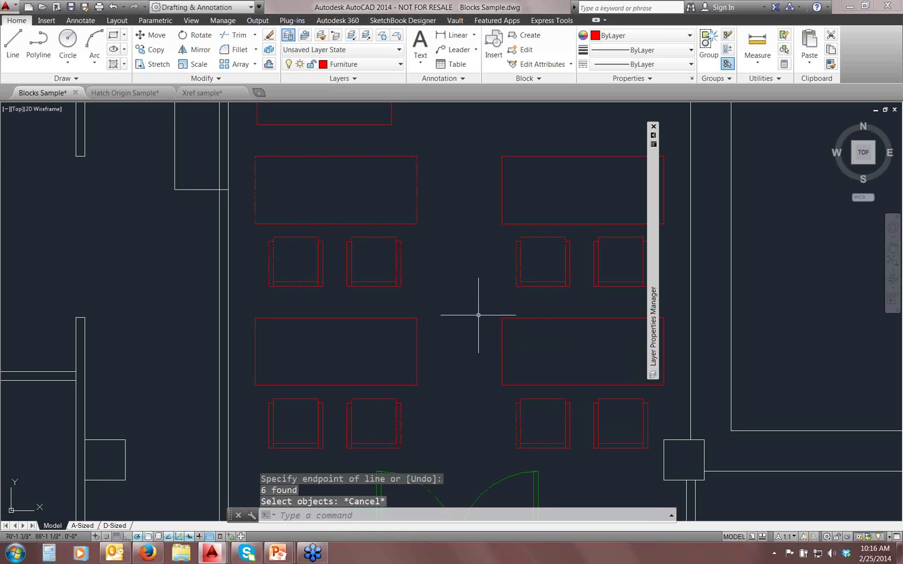
- Move all classroom tables and chairs, selected with one crossing window, a short distance up toward the front wall
{"action": "middle_click_drag", "start_coordinate": [497, 303], "coordinate": [468, 266]}
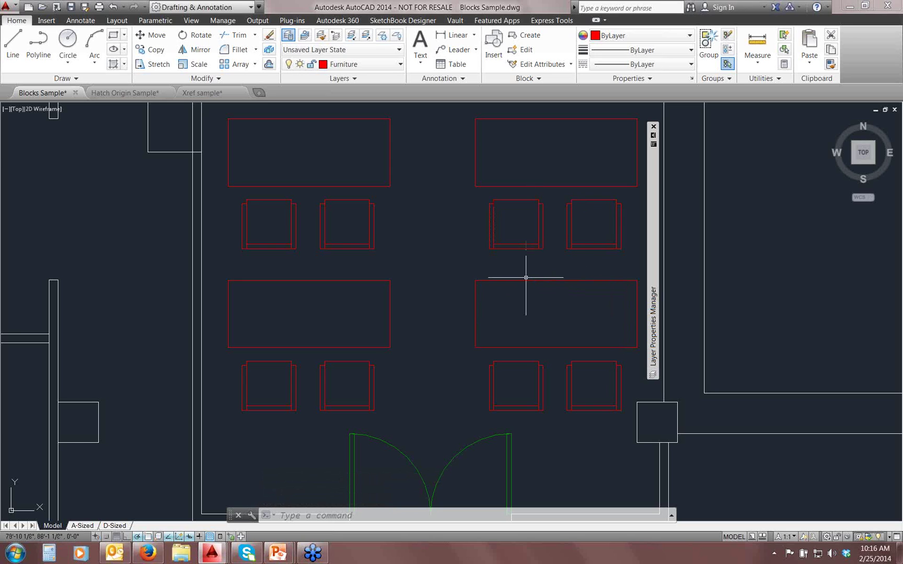
{"action": "scroll", "coordinate": [520, 281], "scroll_direction": "down", "scroll_amount": 3}
{"action": "scroll", "coordinate": [525, 279], "scroll_direction": "up", "scroll_amount": 3}
{"action": "middle_click_drag", "start_coordinate": [527, 280], "coordinate": [567, 226]}
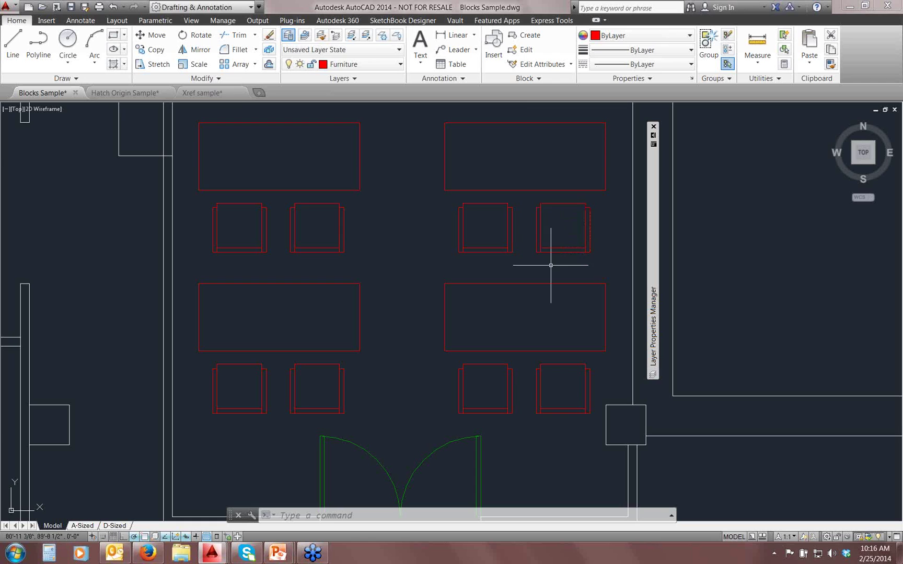
{"action": "type", "text": "m"}
{"action": "key", "text": "Return"}
{"action": "left_click", "coordinate": [554, 383]}
{"action": "scroll", "coordinate": [554, 383], "scroll_direction": "down", "scroll_amount": 2}
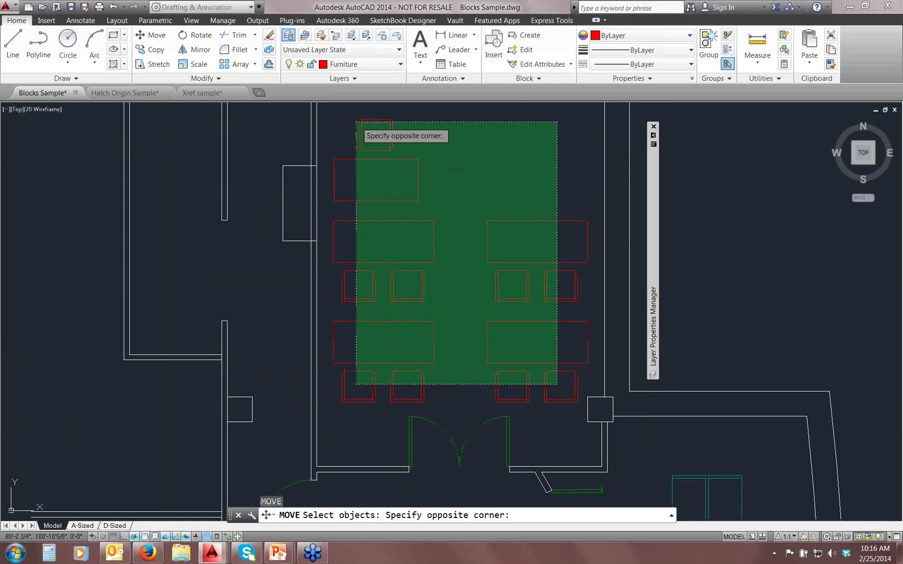
{"action": "left_click", "coordinate": [354, 121]}
{"action": "key", "text": "Return"}
{"action": "left_click", "coordinate": [477, 177]}
{"action": "left_click", "coordinate": [477, 177]}
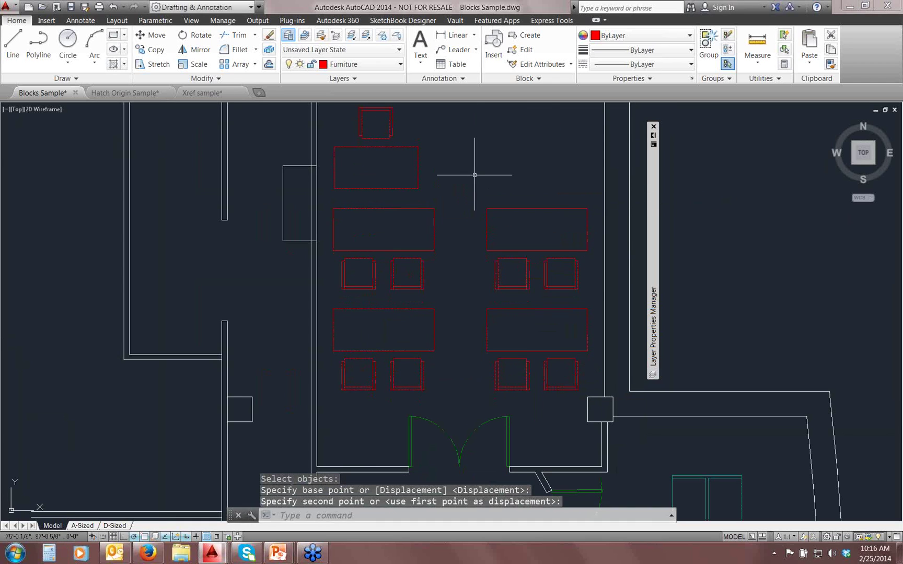
- Reselect the classroom furniture for another Move with the Previous selection option (p), and cancel the command
{"action": "scroll", "coordinate": [466, 196], "scroll_direction": "down", "scroll_amount": 2}
{"action": "scroll", "coordinate": [466, 195], "scroll_direction": "up", "scroll_amount": 3}
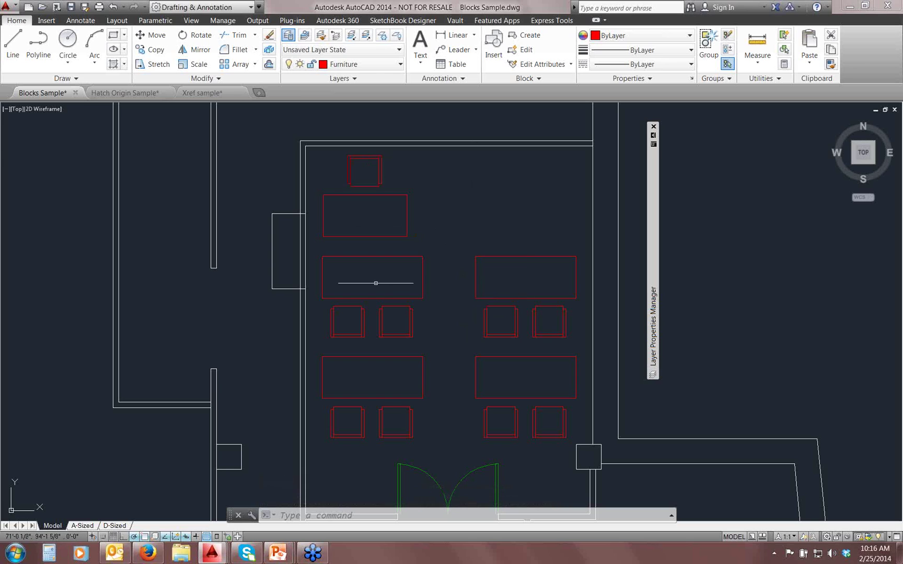
{"action": "type", "text": "m"}
{"action": "key", "text": "Return"}
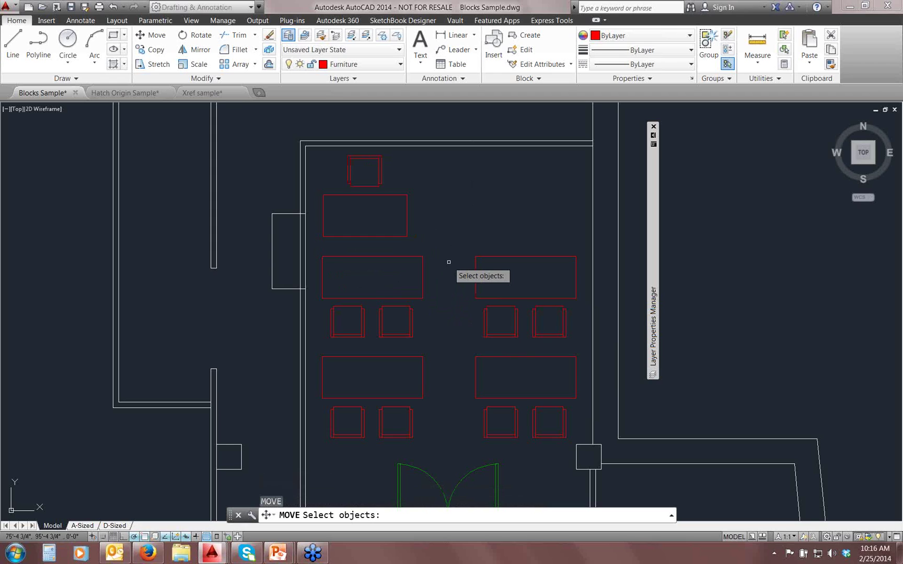
{"action": "type", "text": "p"}
{"action": "key", "text": "Return"}
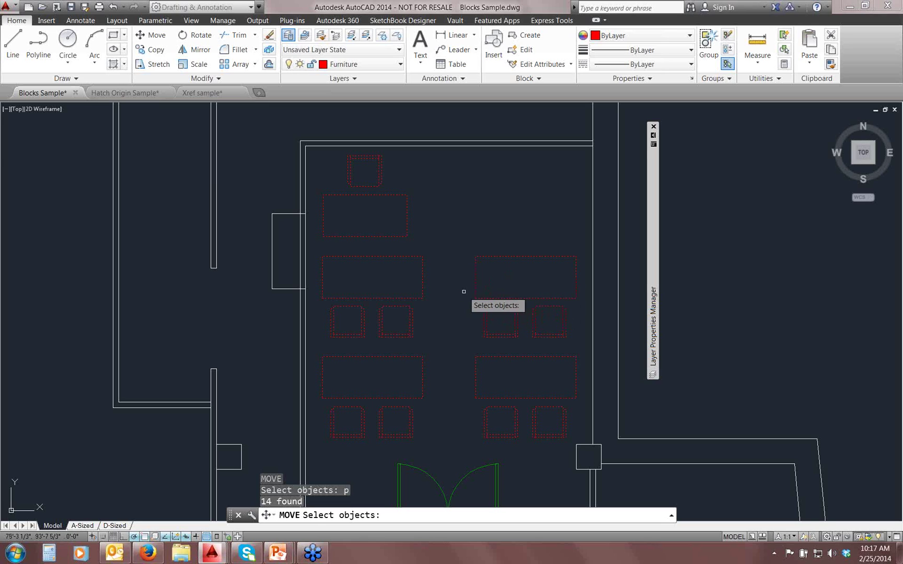
{"action": "key", "text": "Escape"}
{"action": "scroll", "coordinate": [453, 273], "scroll_direction": "down", "scroll_amount": 1}
{"action": "scroll", "coordinate": [453, 273], "scroll_direction": "down", "scroll_amount": 2}
{"action": "middle_click_drag", "start_coordinate": [536, 313], "coordinate": [465, 223]}
{"action": "scroll", "coordinate": [474, 303], "scroll_direction": "up", "scroll_amount": 4}
{"action": "middle_click_drag", "start_coordinate": [470, 305], "coordinate": [382, 331]}
{"action": "type", "text": "co"}
{"action": "key", "text": "Return"}
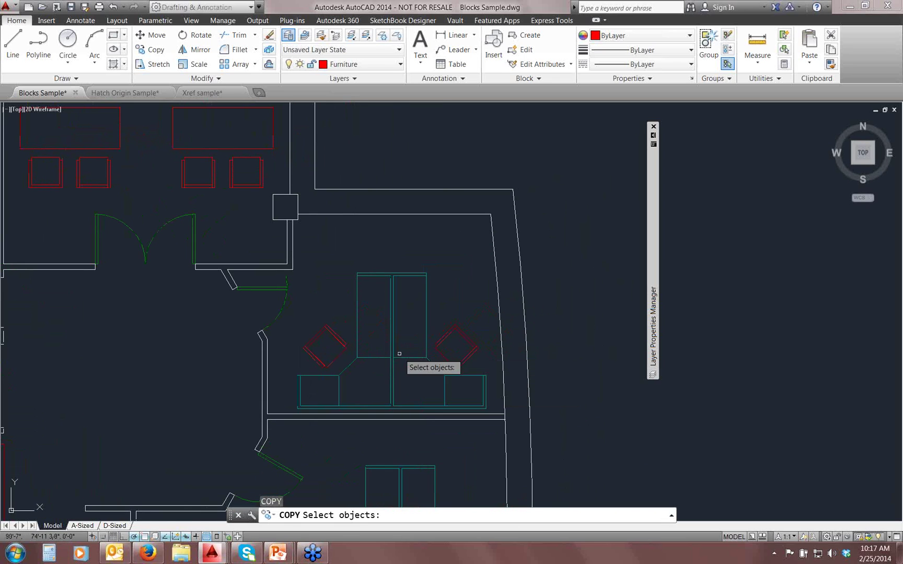
{"action": "left_click", "coordinate": [394, 371]}
{"action": "scroll", "coordinate": [407, 390], "scroll_direction": "up", "scroll_amount": 2}
{"action": "key", "text": "Return"}
{"action": "left_click", "coordinate": [400, 378]}
{"action": "scroll", "coordinate": [473, 345], "scroll_direction": "down", "scroll_amount": 2}
{"action": "middle_click_drag", "start_coordinate": [472, 345], "coordinate": [176, 402]}
{"action": "scroll", "coordinate": [176, 401], "scroll_direction": "down", "scroll_amount": 2}
{"action": "key", "text": "Escape"}
- Copy the upper office's double workstation with its two chairs into the empty area outside the building's curved wall
{"action": "key", "text": "Return"}
{"action": "left_click", "coordinate": [186, 370]}
{"action": "left_click", "coordinate": [144, 399]}
{"action": "key", "text": "Return"}
{"action": "left_click", "coordinate": [178, 383]}
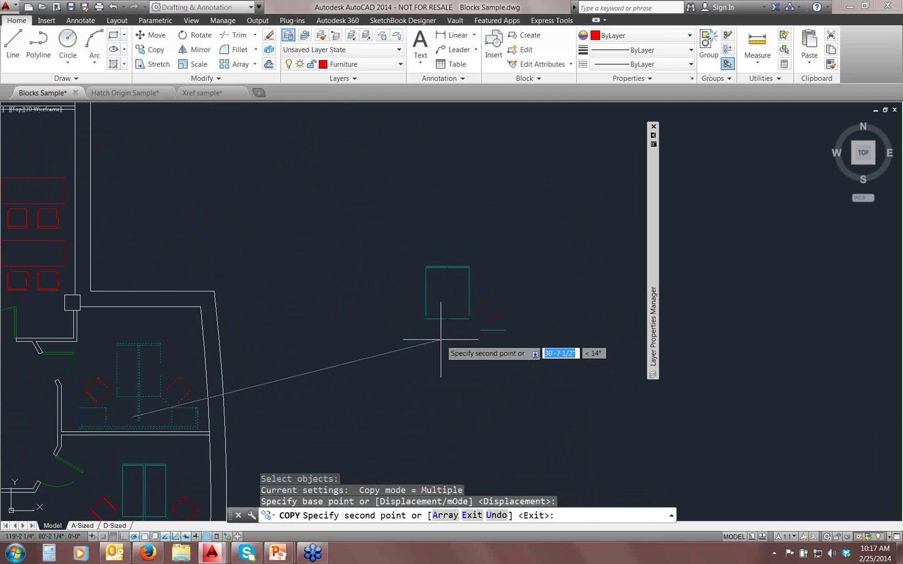
{"action": "scroll", "coordinate": [452, 328], "scroll_direction": "up", "scroll_amount": 3}
{"action": "key", "text": "Return"}
{"action": "scroll", "coordinate": [352, 327], "scroll_direction": "down", "scroll_amount": 4}
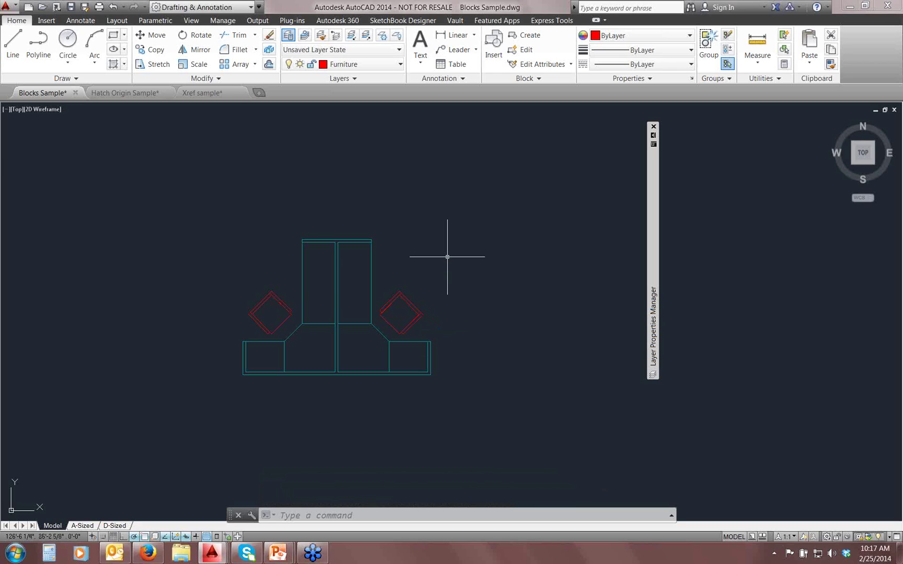
- Start copying the new workstation and both its chairs, using the workstation's lower-right corner as the base point
{"action": "mouse_move", "coordinate": [322, 297]}
{"action": "middle_mouse_down"}
{"action": "mouse_move", "coordinate": [320, 311]}
{"action": "mouse_move", "coordinate": [334, 301]}
{"action": "middle_mouse_up"}
{"action": "type", "text": "co"}
{"action": "key", "text": "Return"}
{"action": "left_click", "coordinate": [402, 279]}
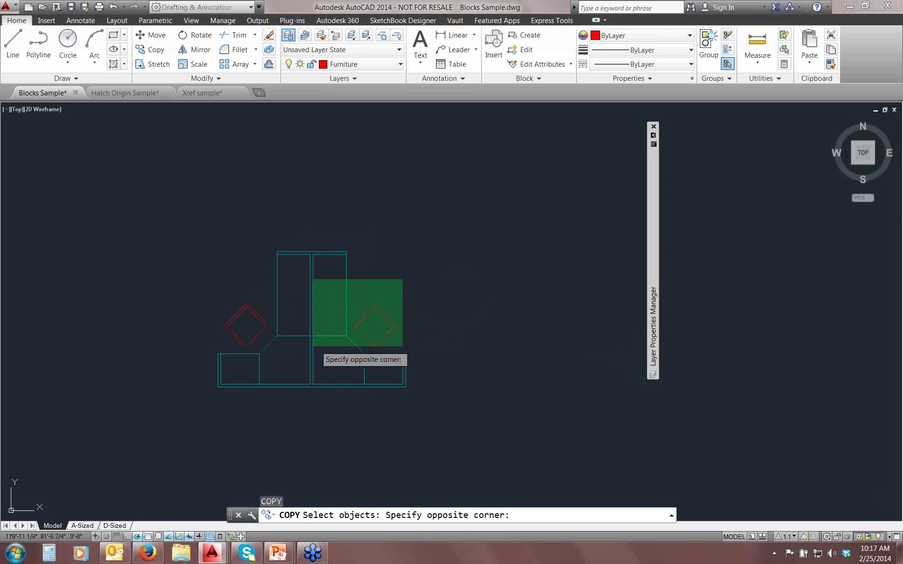
{"action": "left_click", "coordinate": [241, 366]}
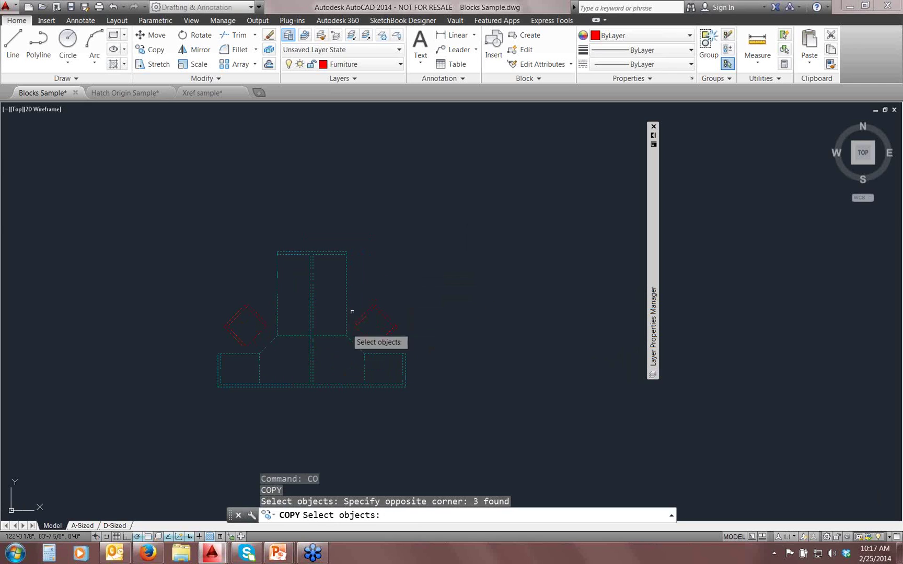
{"action": "key", "text": "Return"}
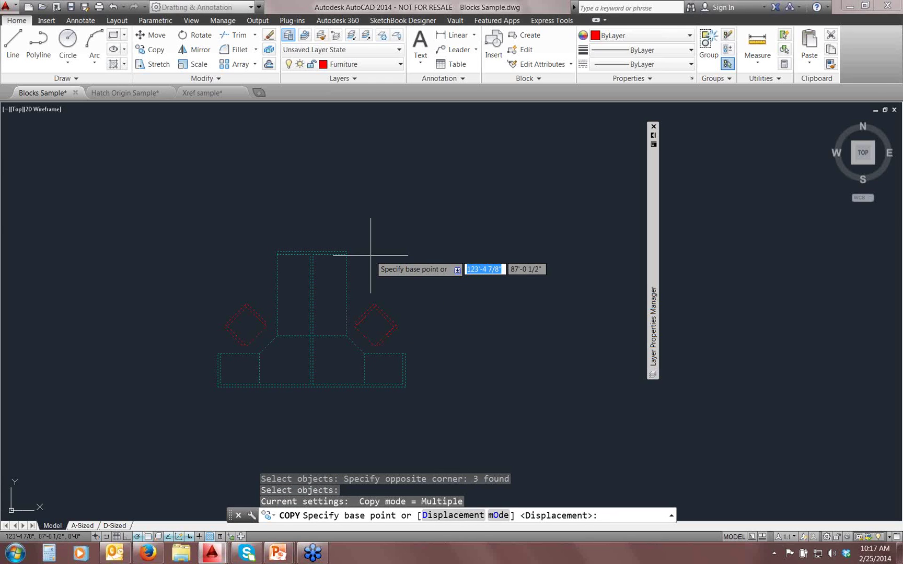
{"action": "left_click", "coordinate": [406, 387]}
{"action": "middle_click_drag", "start_coordinate": [505, 342], "coordinate": [303, 313]}
{"action": "scroll", "coordinate": [466, 357], "scroll_direction": "down", "scroll_amount": 2}
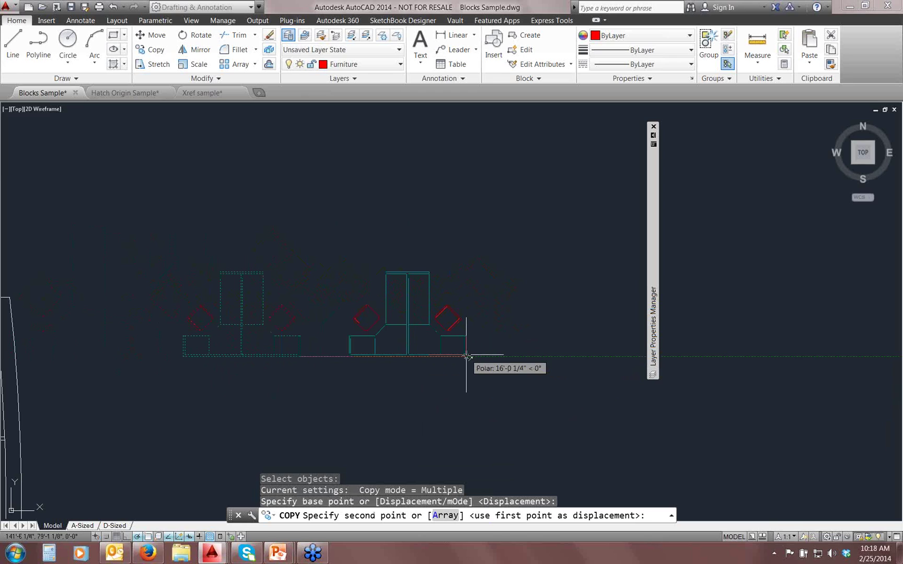
- Switch the workstation copy to the Array option with 6 items
{"action": "left_click_drag", "start_coordinate": [443, 179], "coordinate": [439, 514]}
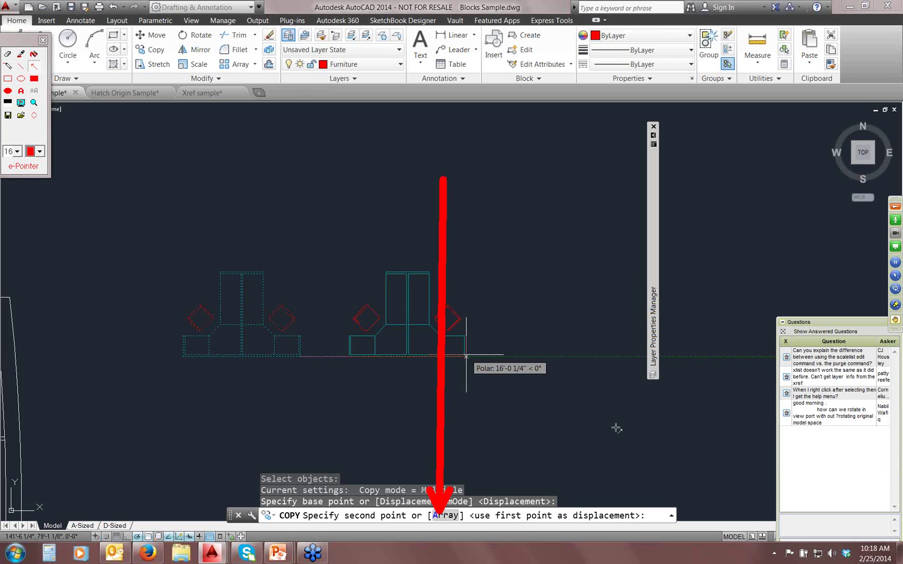
{"action": "key", "text": "F9"}
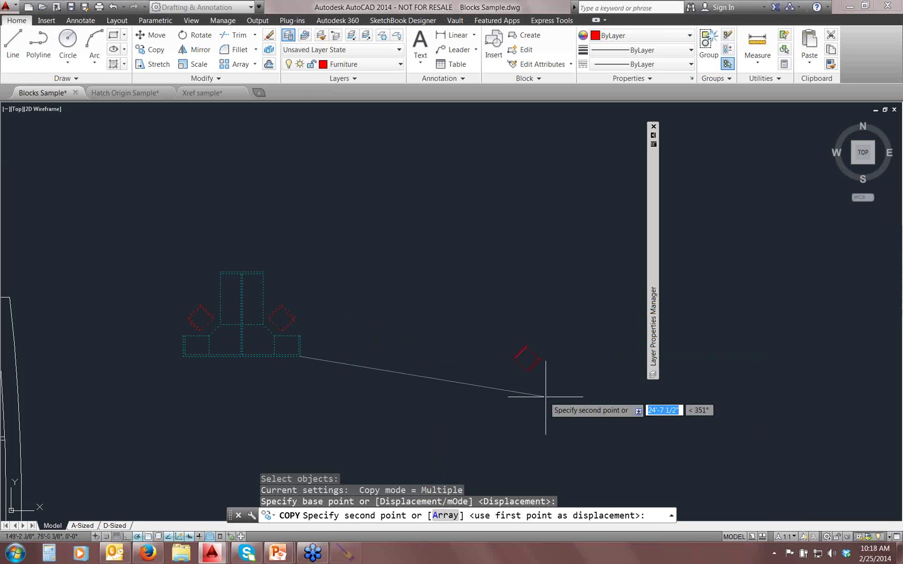
{"action": "type", "text": "a"}
{"action": "key", "text": "Return"}
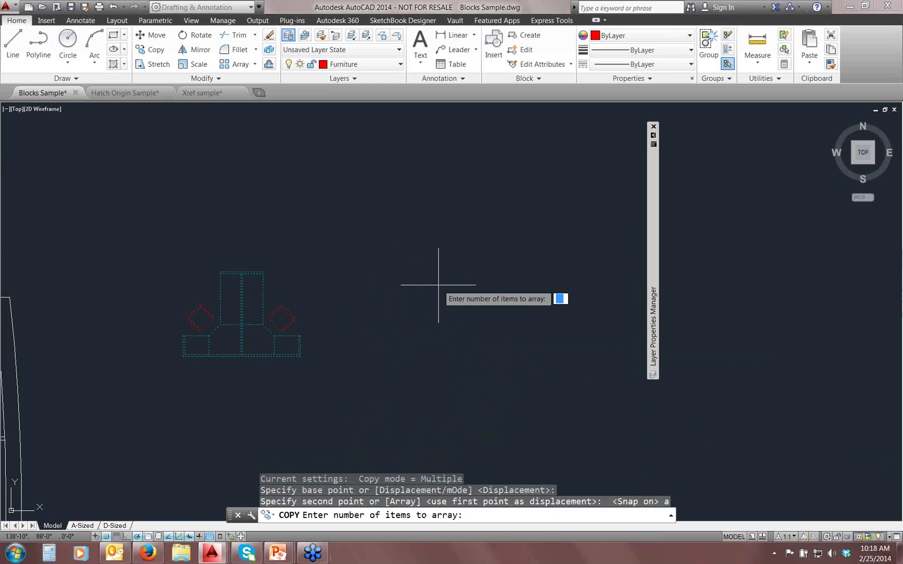
{"action": "type", "text": "6"}
{"action": "key", "text": "Return"}
- Place the arrayed workstations in a straight horizontal row extending right at 20' spacing, and finish the copy
{"action": "scroll", "coordinate": [439, 285], "scroll_direction": "down", "scroll_amount": 4}
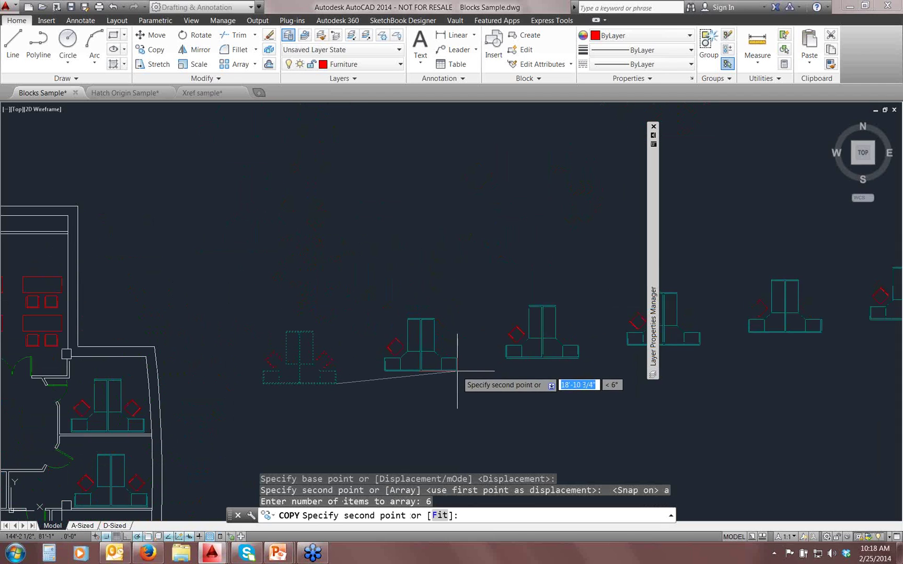
{"action": "scroll", "coordinate": [428, 360], "scroll_direction": "up", "scroll_amount": 2}
{"action": "middle_click_drag", "start_coordinate": [427, 360], "coordinate": [379, 356]}
{"action": "scroll", "coordinate": [363, 366], "scroll_direction": "down", "scroll_amount": 2}
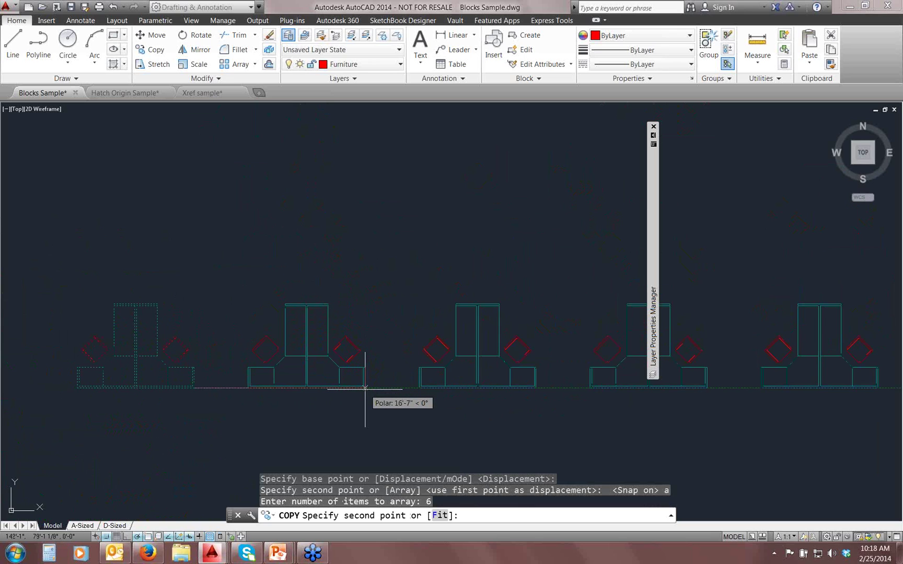
{"action": "scroll", "coordinate": [361, 387], "scroll_direction": "down", "scroll_amount": 3}
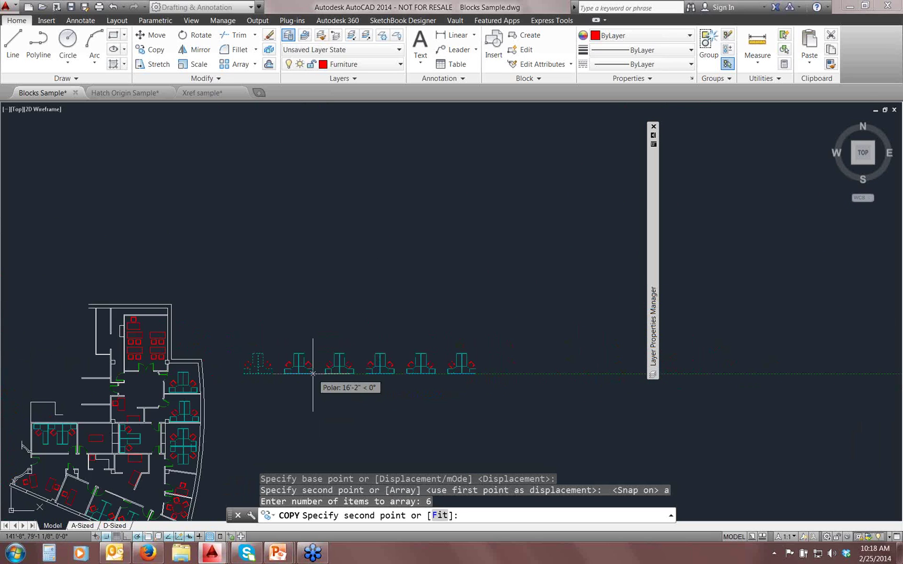
{"action": "scroll", "coordinate": [312, 374], "scroll_direction": "up", "scroll_amount": 4}
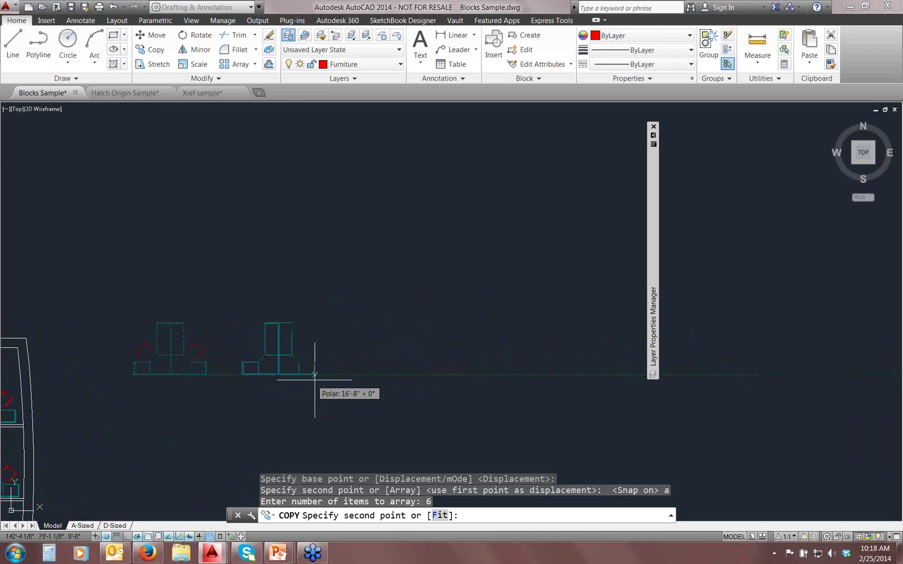
{"action": "middle_click_drag", "start_coordinate": [322, 382], "coordinate": [256, 368]}
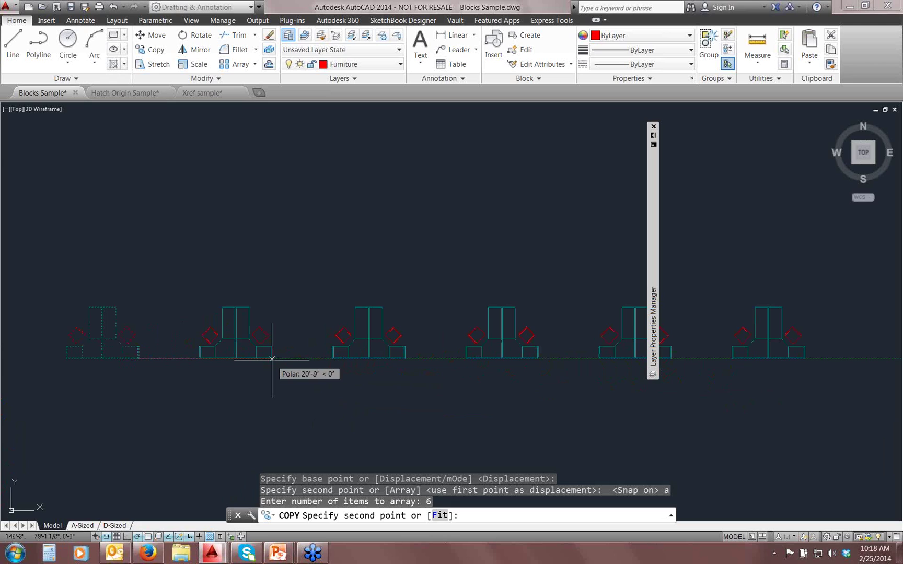
{"action": "left_click_drag", "start_coordinate": [140, 359], "coordinate": [272, 359]}
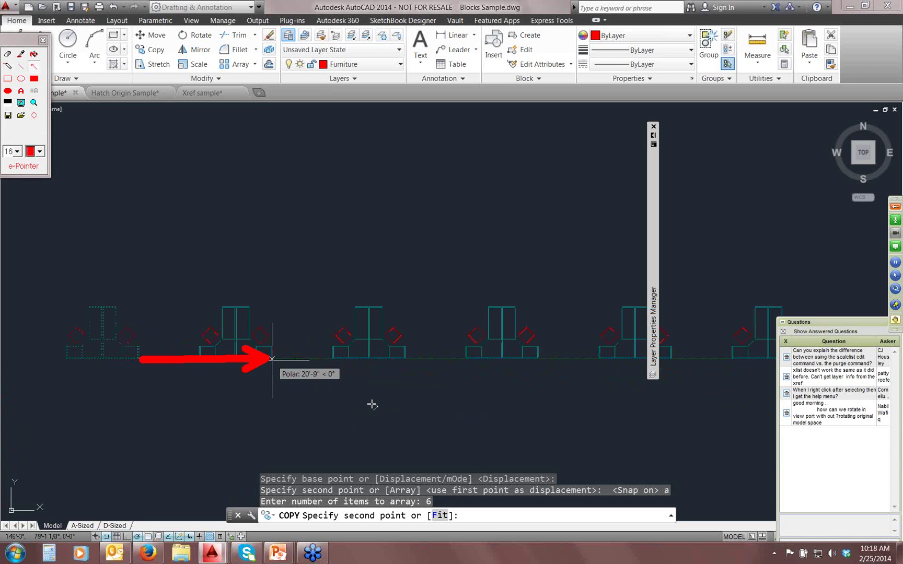
{"action": "key", "text": "F9"}
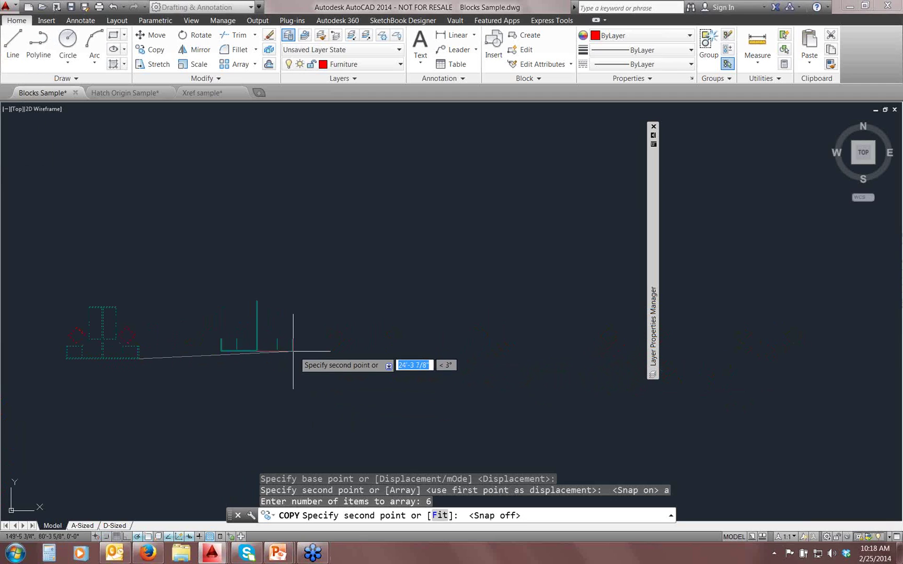
{"action": "type", "text": "20"}
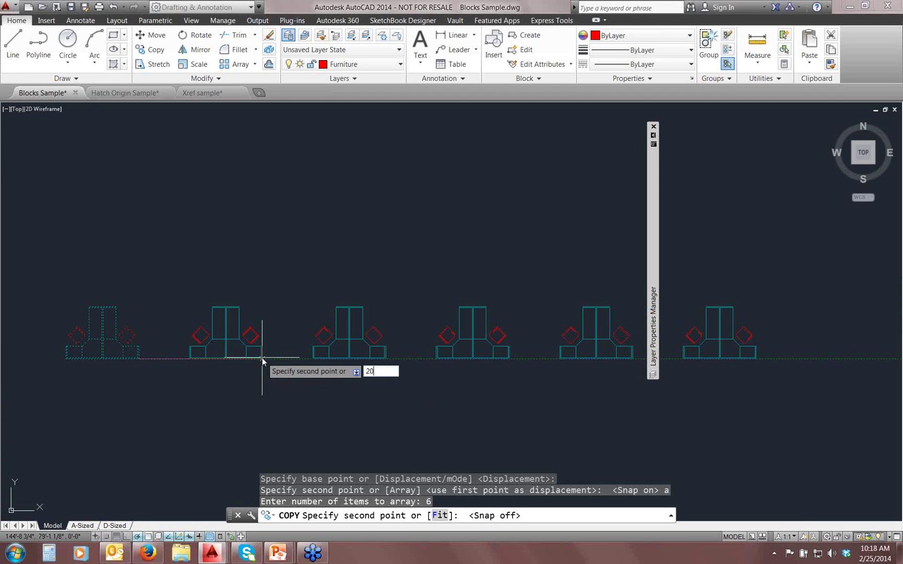
{"action": "key", "text": "Return"}
{"action": "key", "text": "Return"}
{"action": "scroll", "coordinate": [262, 345], "scroll_direction": "down", "scroll_amount": 3}
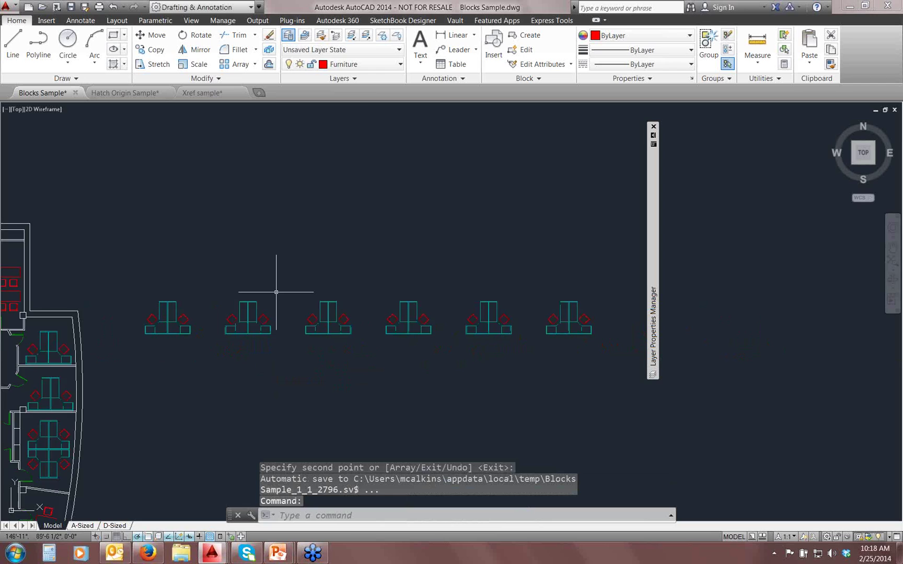
- Start copying the whole row of six workstations with their chairs, using the rightmost workstation's lower-right corner as the base point
{"action": "scroll", "coordinate": [261, 315], "scroll_direction": "up", "scroll_amount": 2}
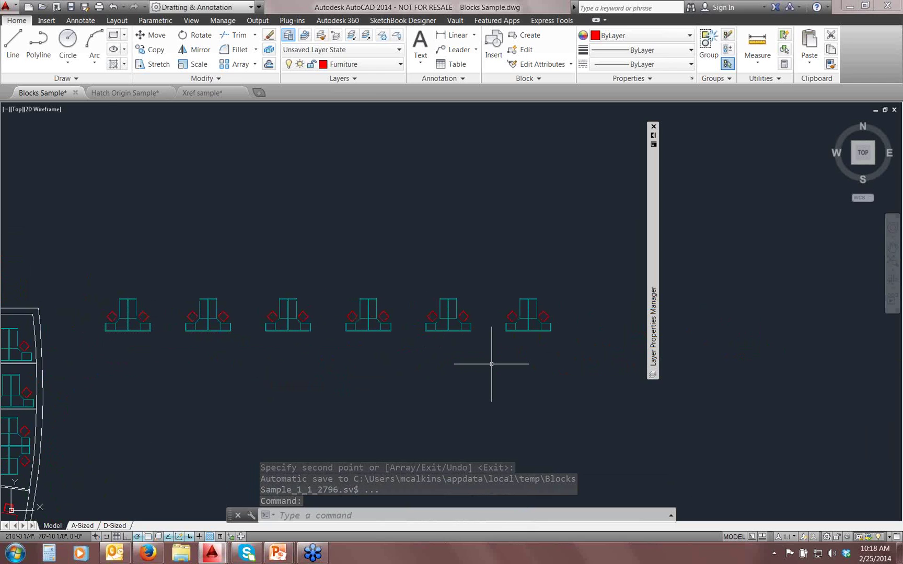
{"action": "type", "text": "co"}
{"action": "key", "text": "Return"}
{"action": "left_click", "coordinate": [527, 349]}
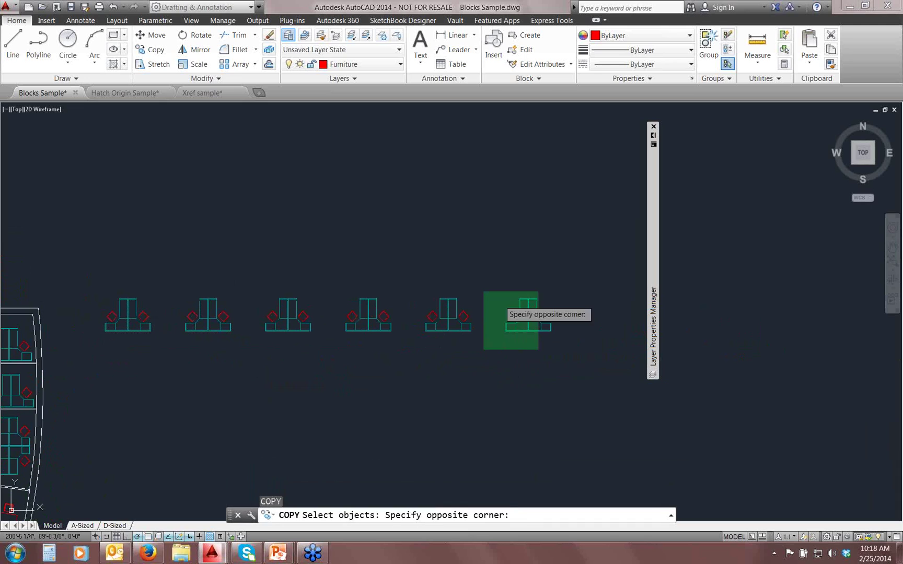
{"action": "left_click", "coordinate": [527, 354]}
{"action": "left_click", "coordinate": [561, 345]}
{"action": "left_click", "coordinate": [93, 265]}
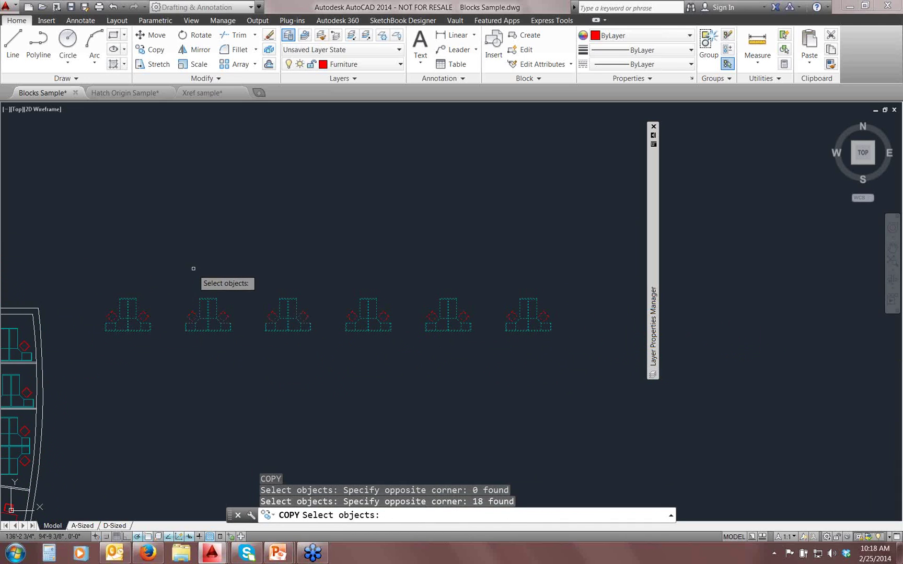
{"action": "key", "text": "Return"}
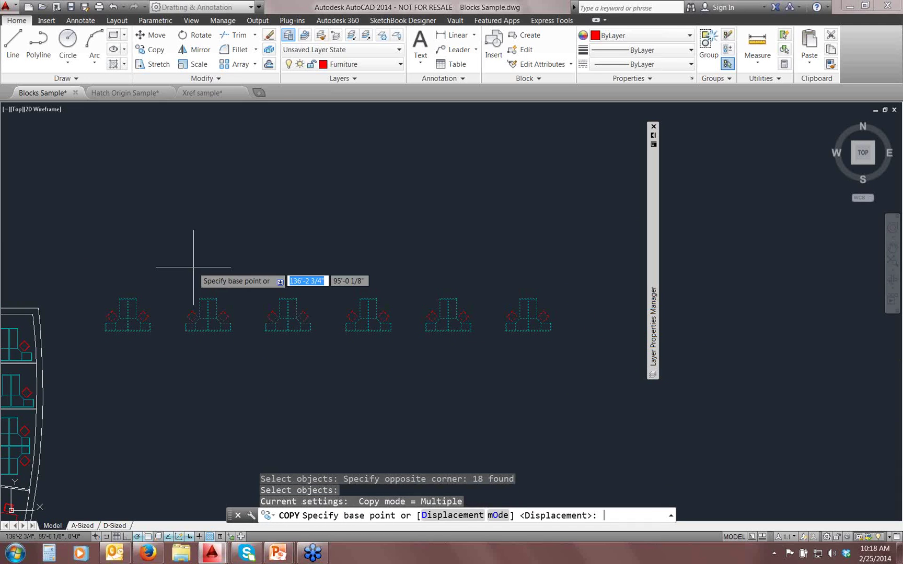
{"action": "left_click", "coordinate": [550, 332]}
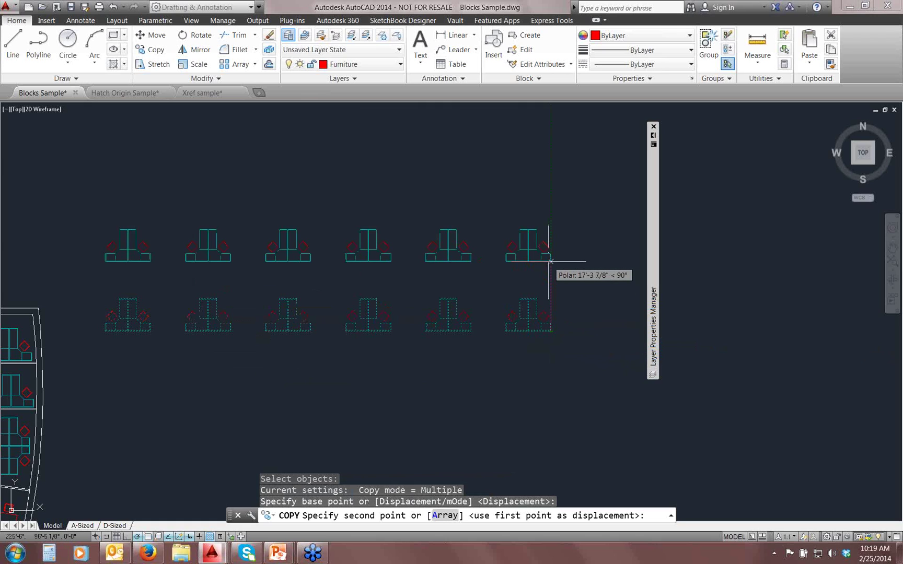
- Use the copy's Array option with 5 items for the workstation row, and choose Fit
{"action": "left_click", "coordinate": [450, 517]}
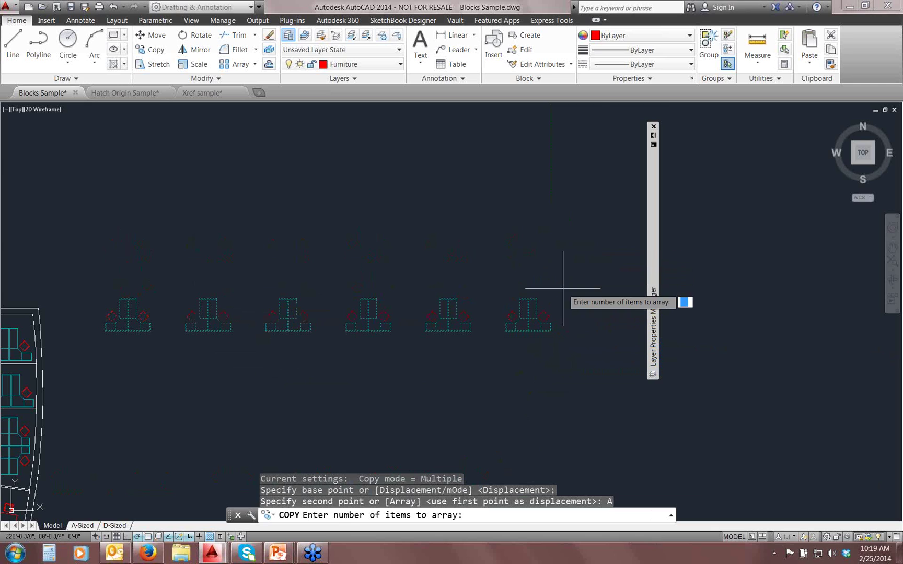
{"action": "type", "text": "5"}
{"action": "key", "text": "Return"}
{"action": "middle_click_drag", "start_coordinate": [550, 264], "coordinate": [557, 356]}
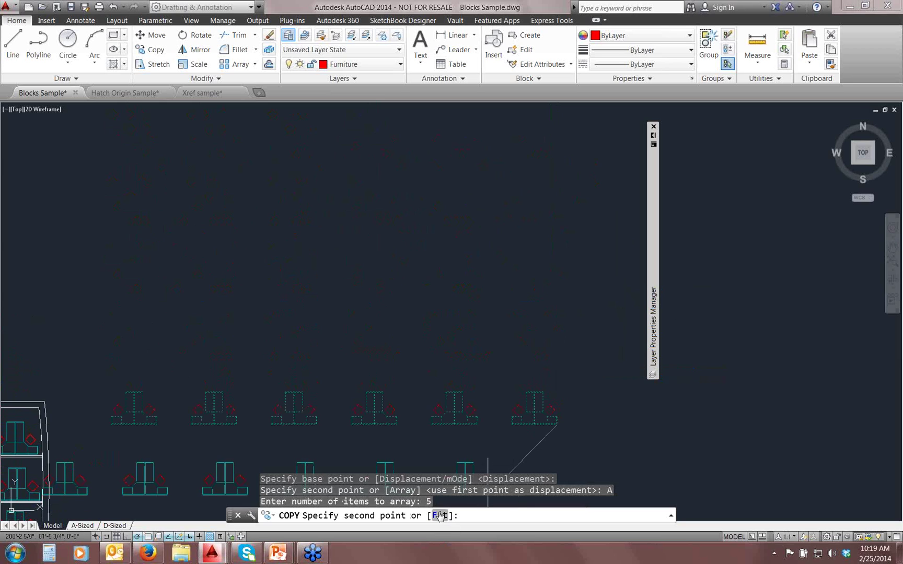
{"action": "left_click_drag", "start_coordinate": [530, 333], "coordinate": [445, 516]}
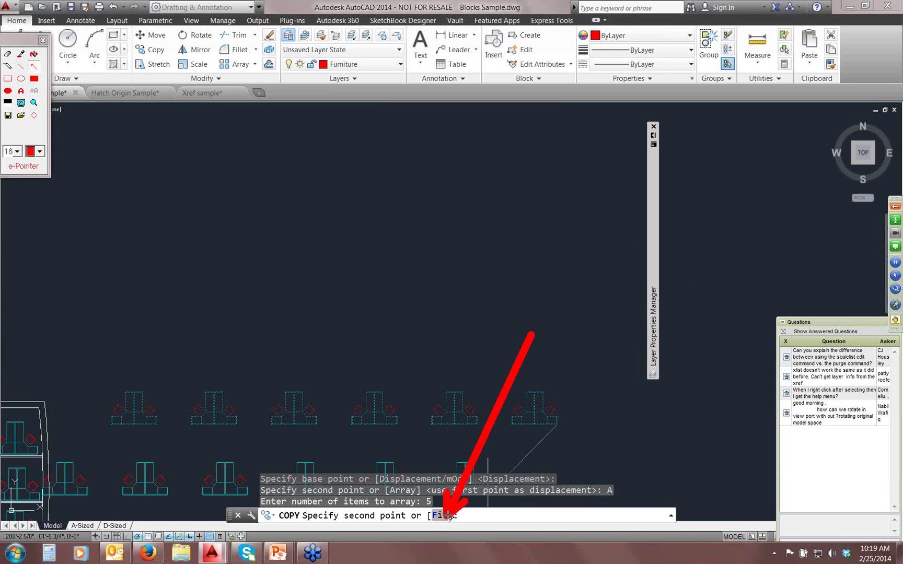
{"action": "key", "text": "Escape"}
{"action": "key", "text": "F9"}
{"action": "left_click", "coordinate": [442, 516]}
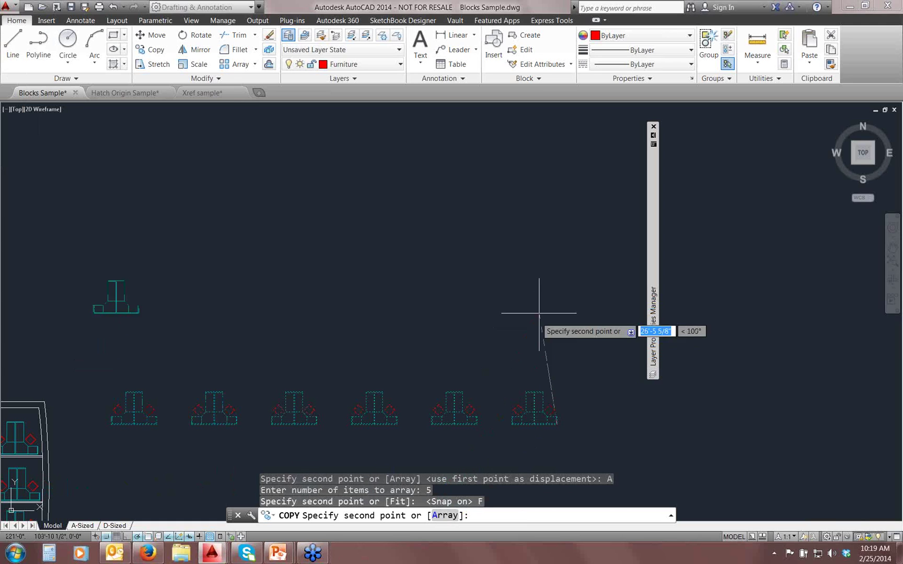
- Fit the arrayed rows over a distance of 100' straight up, and end the copy
{"action": "scroll", "coordinate": [583, 248], "scroll_direction": "down", "scroll_amount": 3}
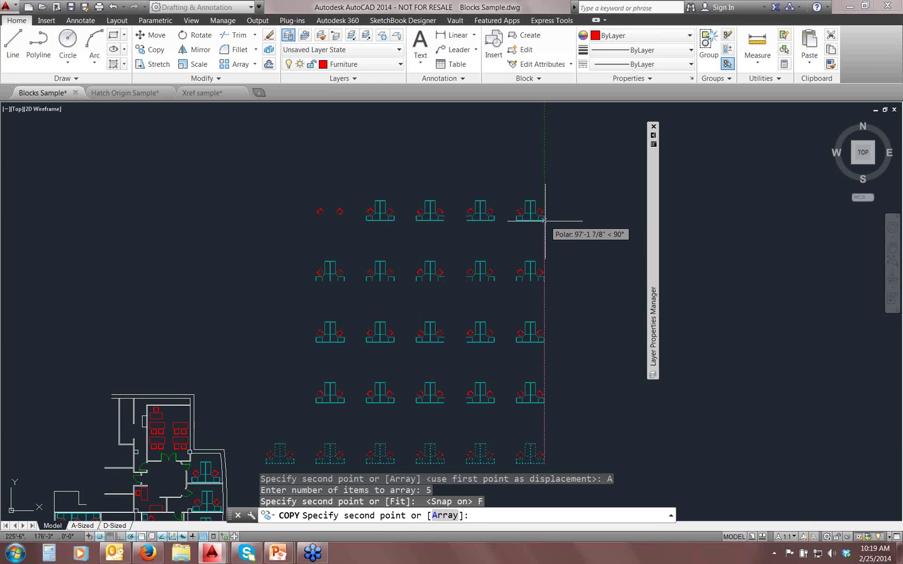
{"action": "middle_click_drag", "start_coordinate": [538, 238], "coordinate": [543, 203]}
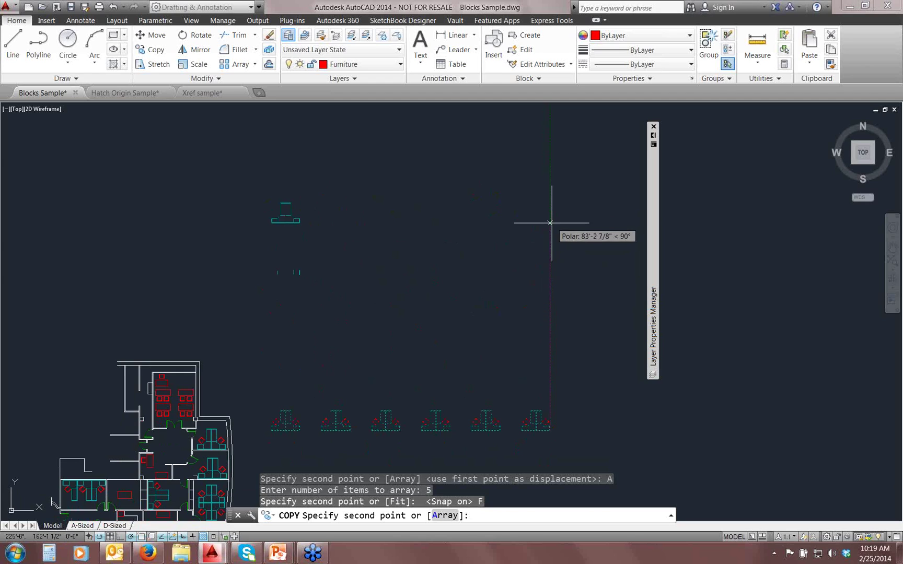
{"action": "type", "text": "10"}
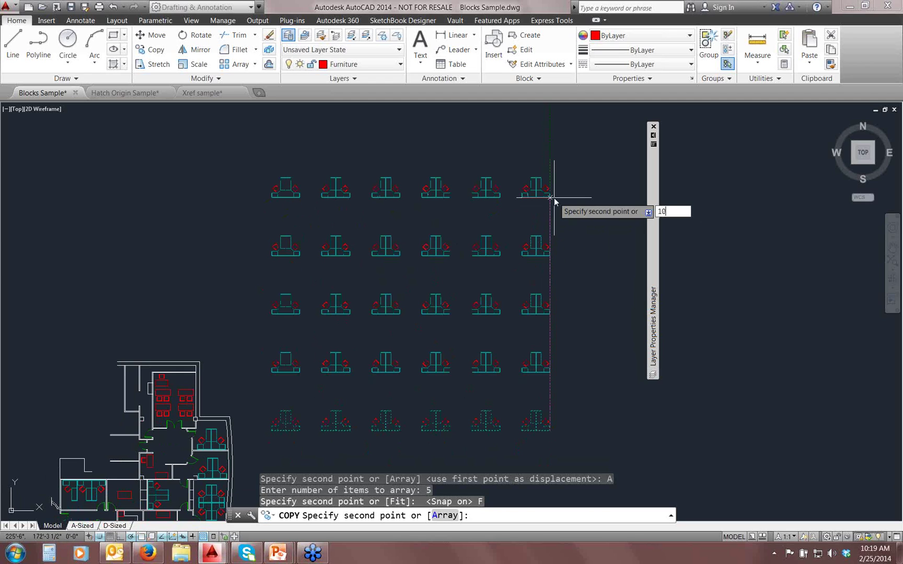
{"action": "type", "text": "0'"}
{"action": "key", "text": "Return"}
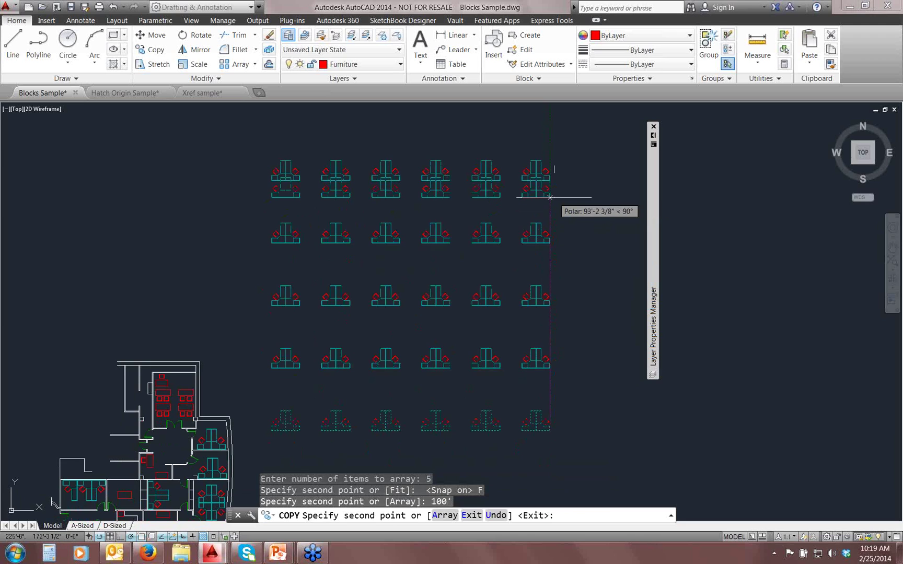
{"action": "key", "text": "Escape"}
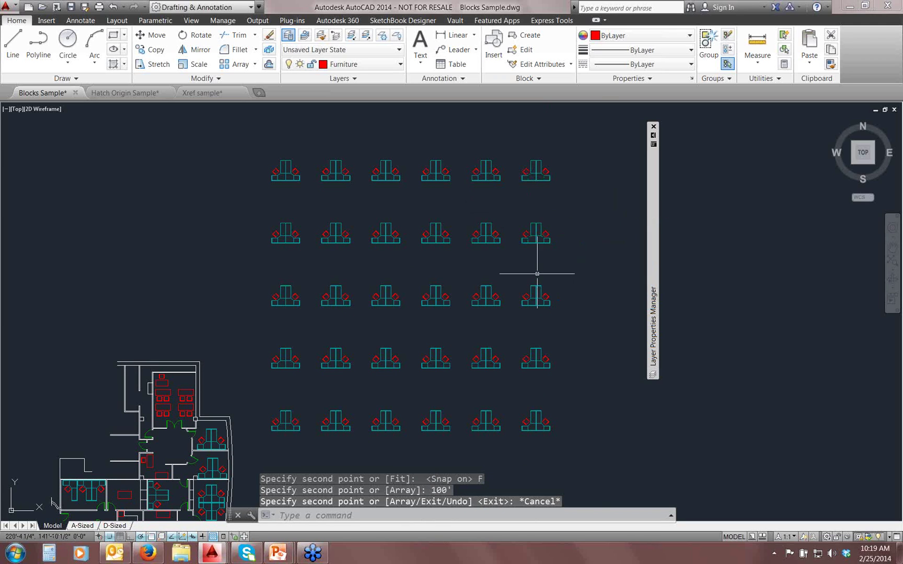
{"action": "middle_click_drag", "start_coordinate": [530, 363], "coordinate": [462, 368]}
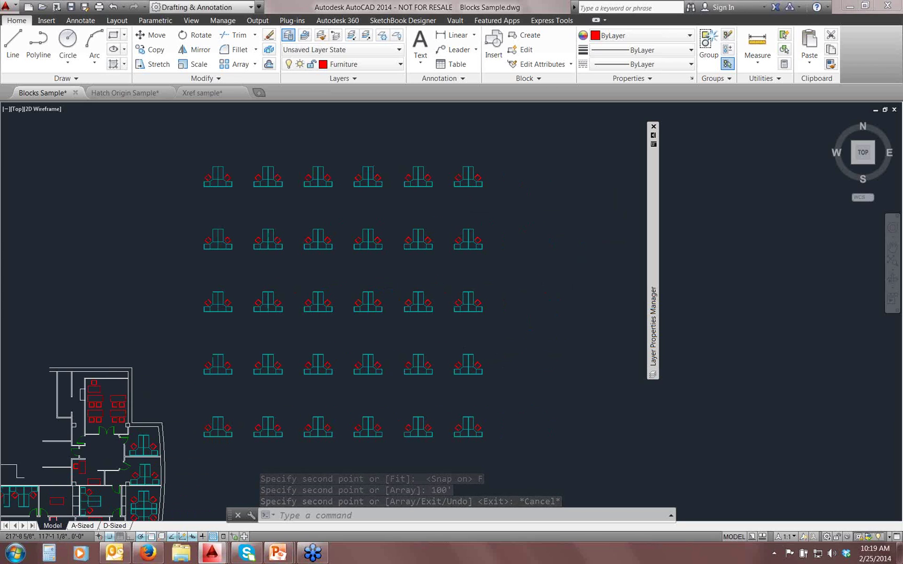
{"action": "mouse_move", "coordinate": [428, 304]}
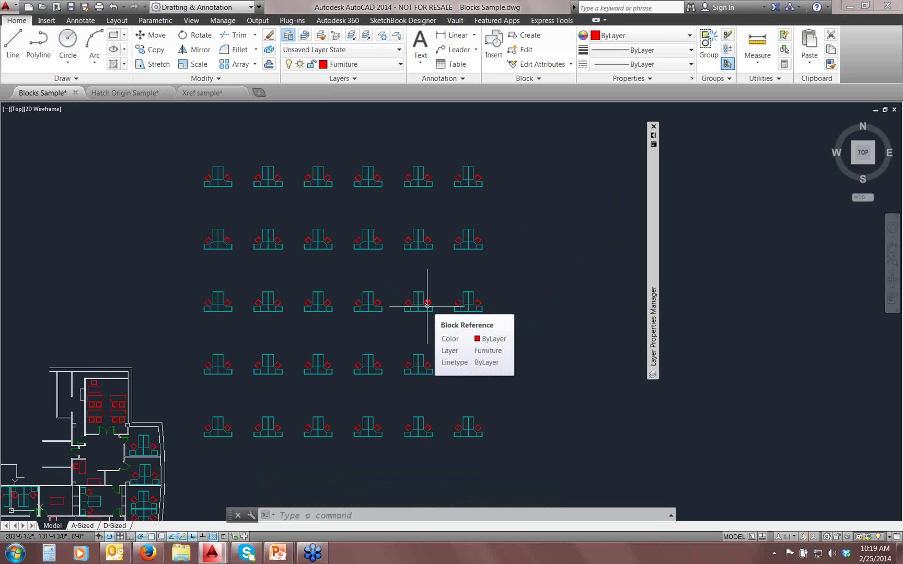
{"action": "middle_click_drag", "start_coordinate": [436, 336], "coordinate": [465, 330]}
{"action": "middle_click_drag", "start_coordinate": [389, 382], "coordinate": [394, 377]}
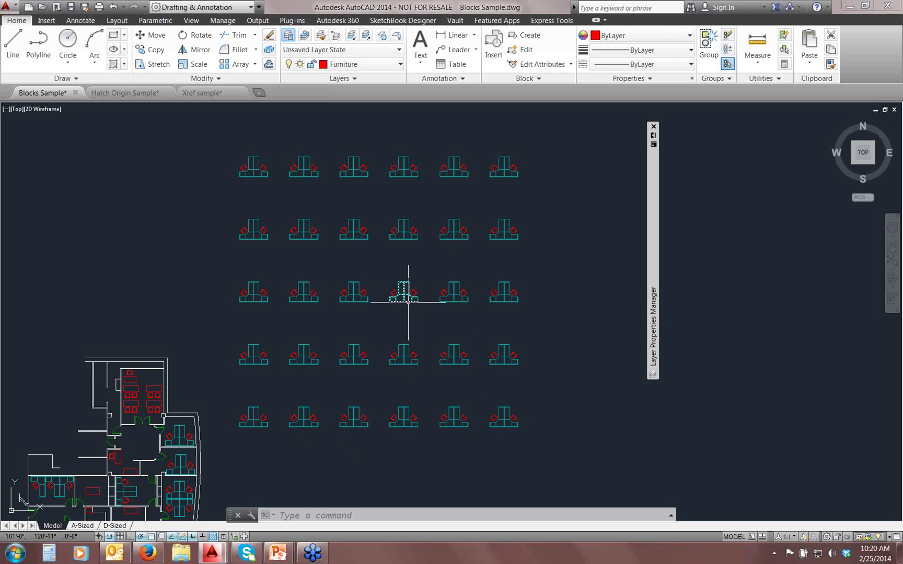
{"action": "middle_click_drag", "start_coordinate": [431, 285], "coordinate": [425, 281]}
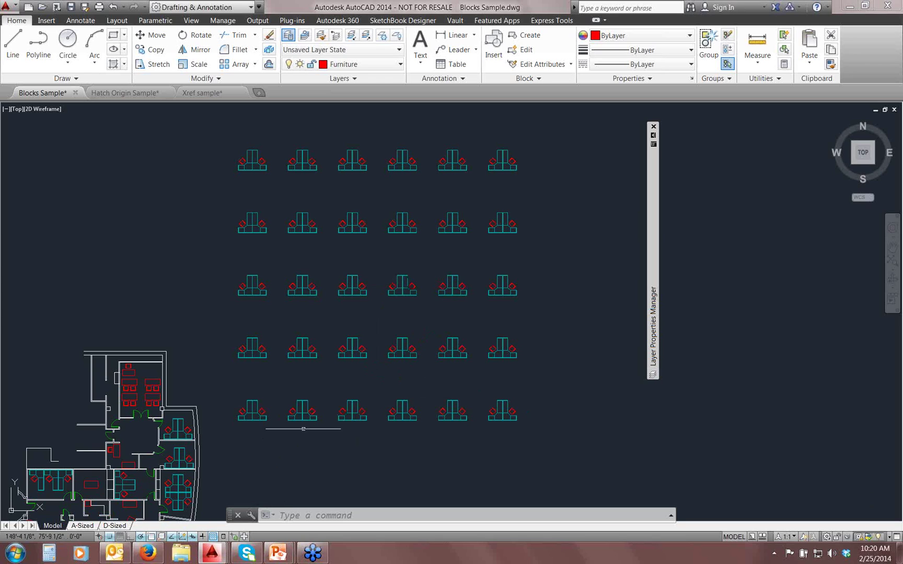
- Set the polar tracking angle increment to 45 degrees
{"action": "right_click", "coordinate": [142, 537]}
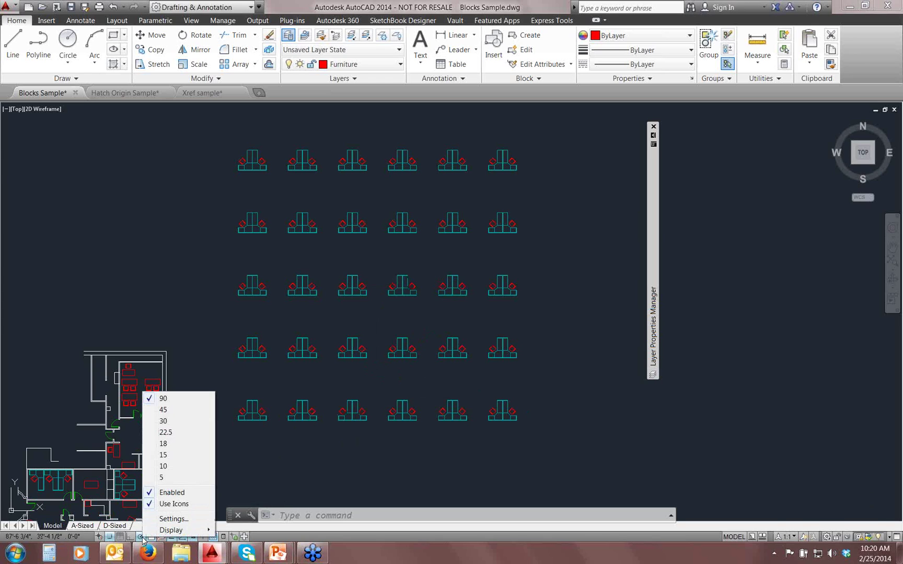
{"action": "left_click_drag", "start_coordinate": [426, 330], "coordinate": [183, 421]}
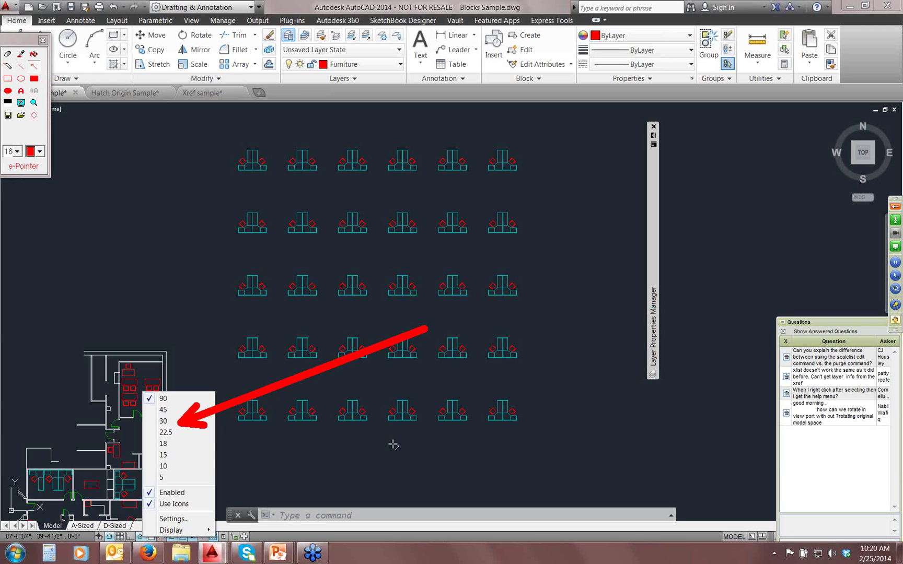
{"action": "key", "text": "Escape"}
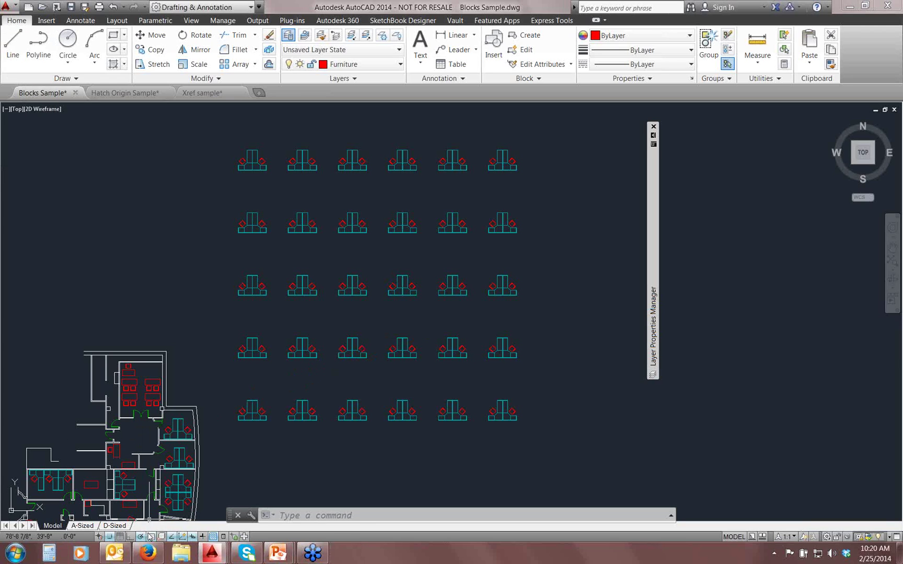
{"action": "right_click", "coordinate": [140, 537]}
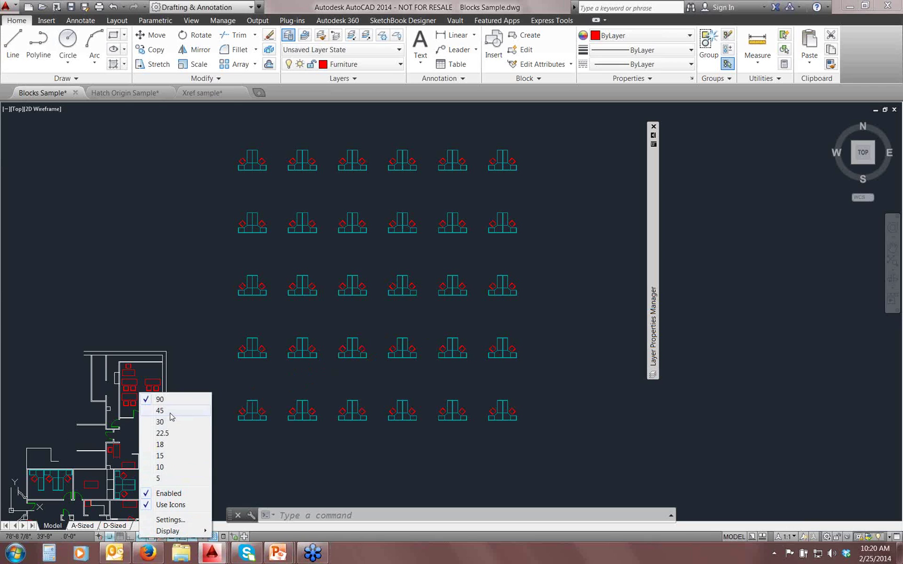
{"action": "left_click", "coordinate": [172, 413]}
- Start a trial line in the empty space to try out 45-degree polar tracking, and cancel it
{"action": "left_click", "coordinate": [12, 42]}
{"action": "middle_click_drag", "start_coordinate": [475, 433], "coordinate": [525, 235]}
{"action": "left_click", "coordinate": [353, 330]}
{"action": "scroll", "coordinate": [385, 306], "scroll_direction": "up", "scroll_amount": 7}
{"action": "scroll", "coordinate": [433, 369], "scroll_direction": "down", "scroll_amount": 2}
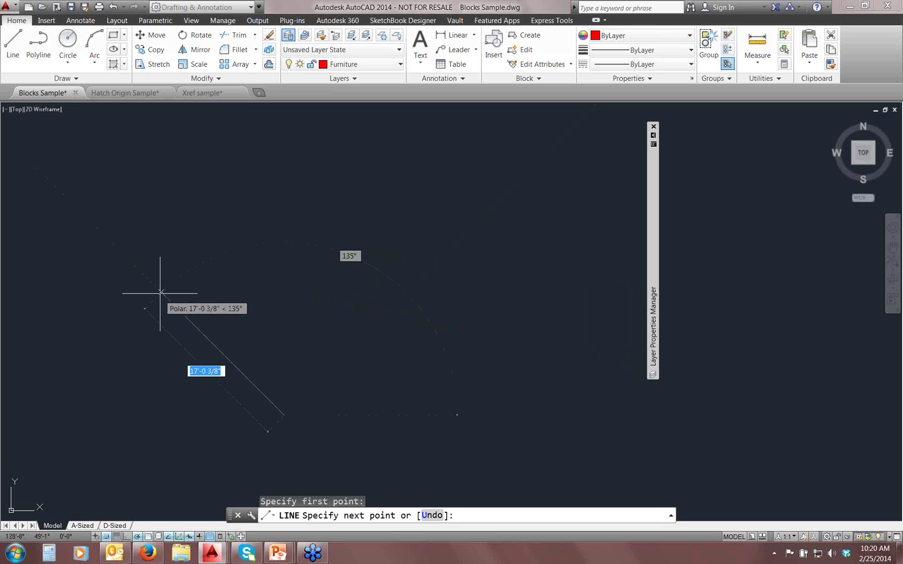
{"action": "key", "text": "Escape"}
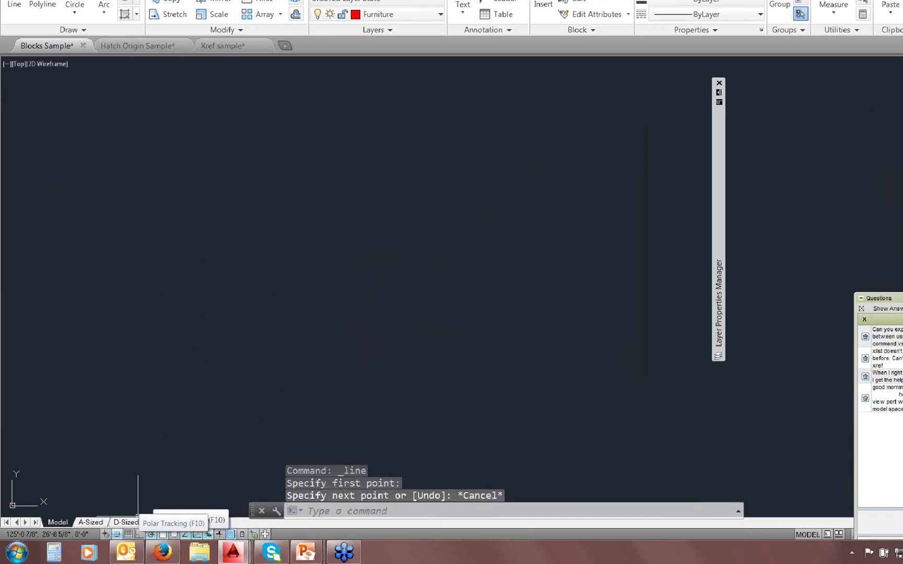
- In the polar tracking settings, enable additional angles and add a new angle of 37.5 degrees
{"action": "left_click_drag", "start_coordinate": [183, 529], "coordinate": [270, 516]}
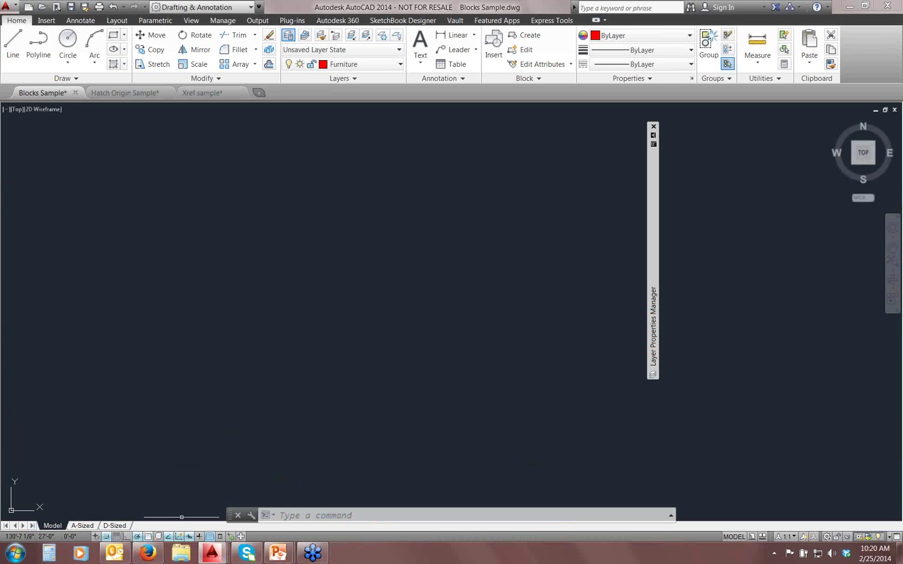
{"action": "right_click", "coordinate": [137, 537]}
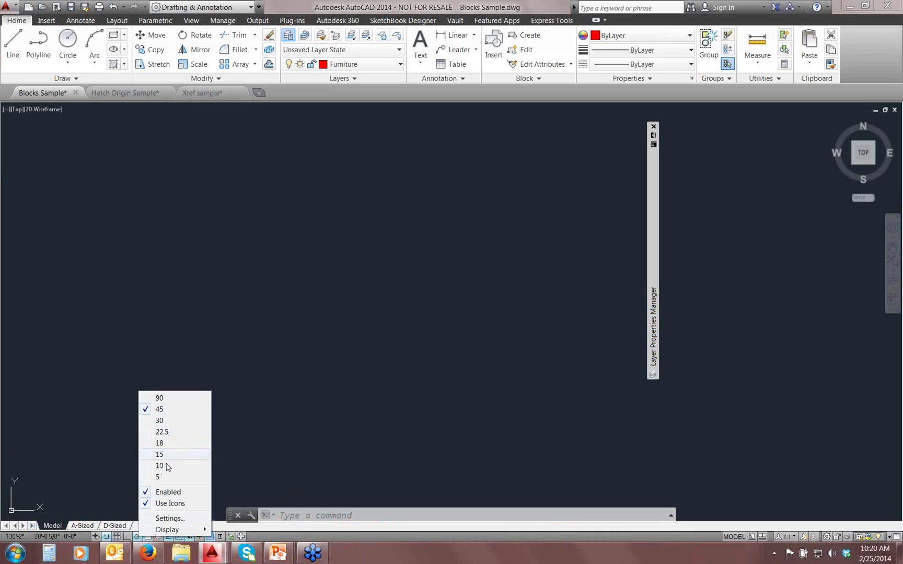
{"action": "left_click", "coordinate": [169, 519]}
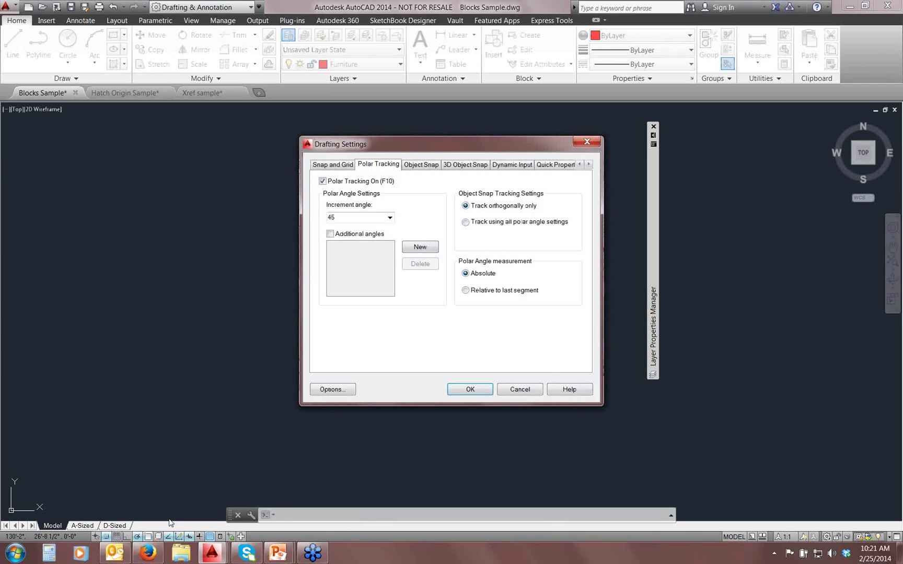
{"action": "left_click_drag", "start_coordinate": [133, 298], "coordinate": [326, 224]}
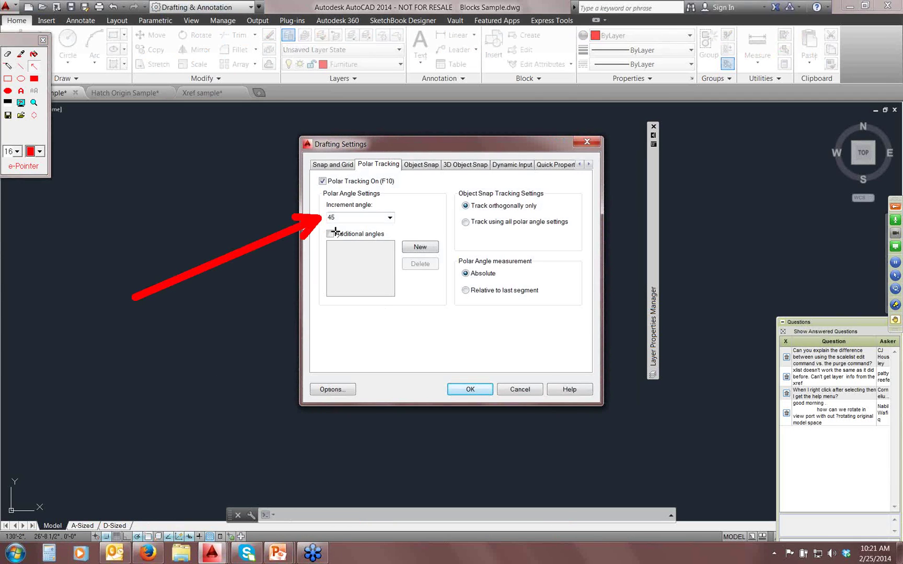
{"action": "key", "text": "Escape"}
{"action": "left_click_drag", "start_coordinate": [89, 350], "coordinate": [325, 235]}
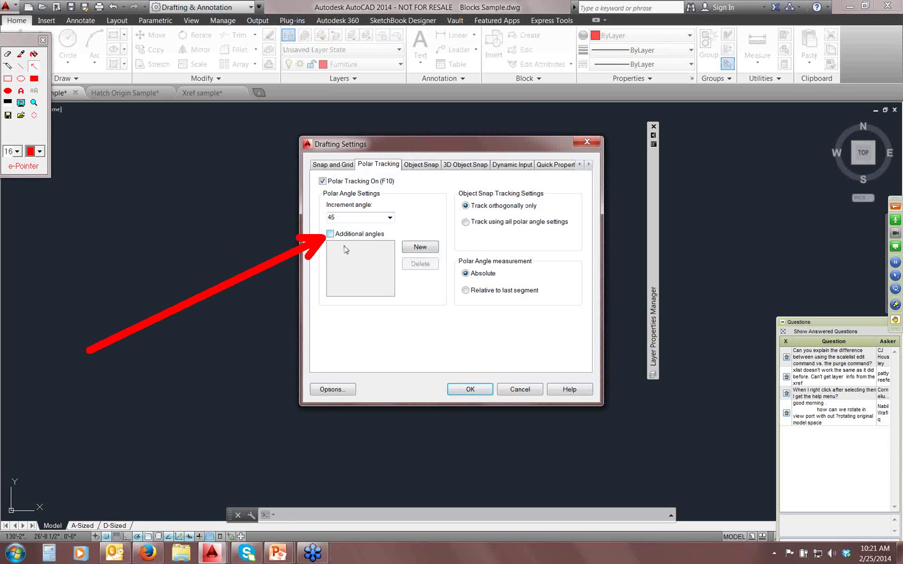
{"action": "key", "text": "Escape"}
{"action": "left_click", "coordinate": [330, 234]}
{"action": "left_click", "coordinate": [420, 247]}
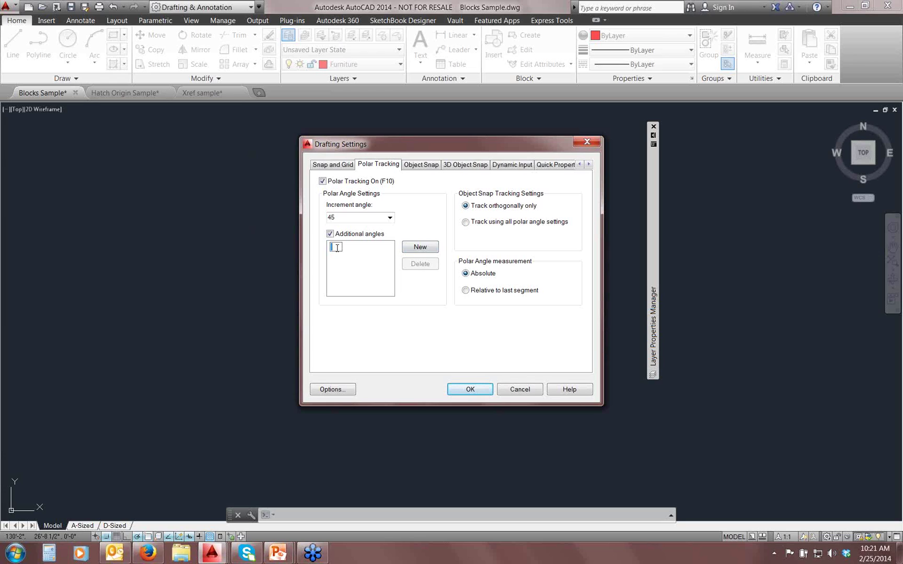
{"action": "type", "text": "37.5"}
- Set the polar tracking increment angle to a custom value of 3 degrees and accept the drafting settings
{"action": "left_click", "coordinate": [340, 215]}
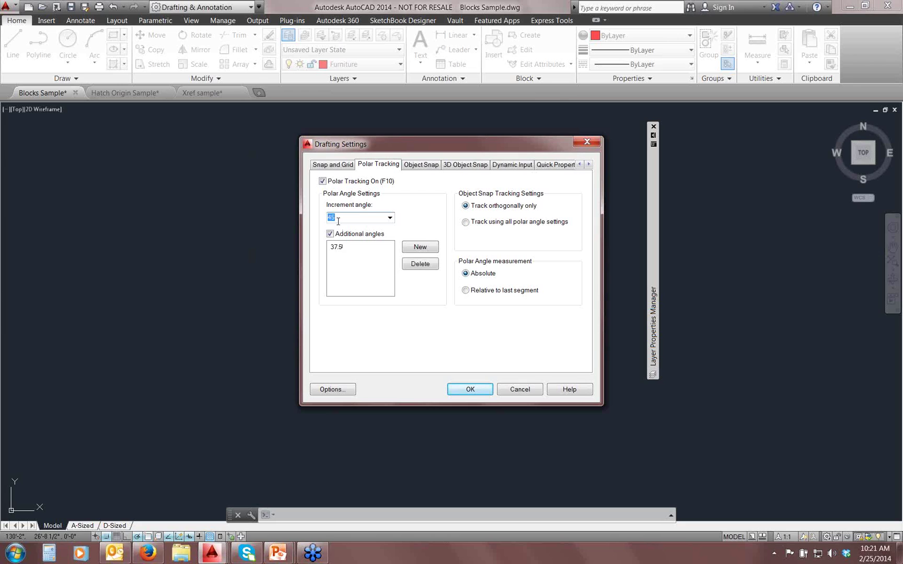
{"action": "left_click", "coordinate": [390, 217]}
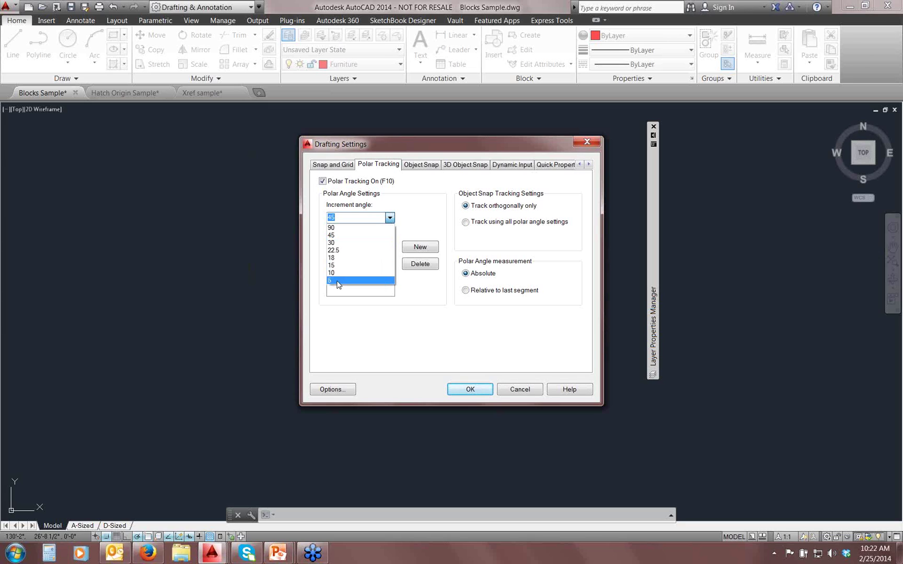
{"action": "left_click", "coordinate": [351, 217]}
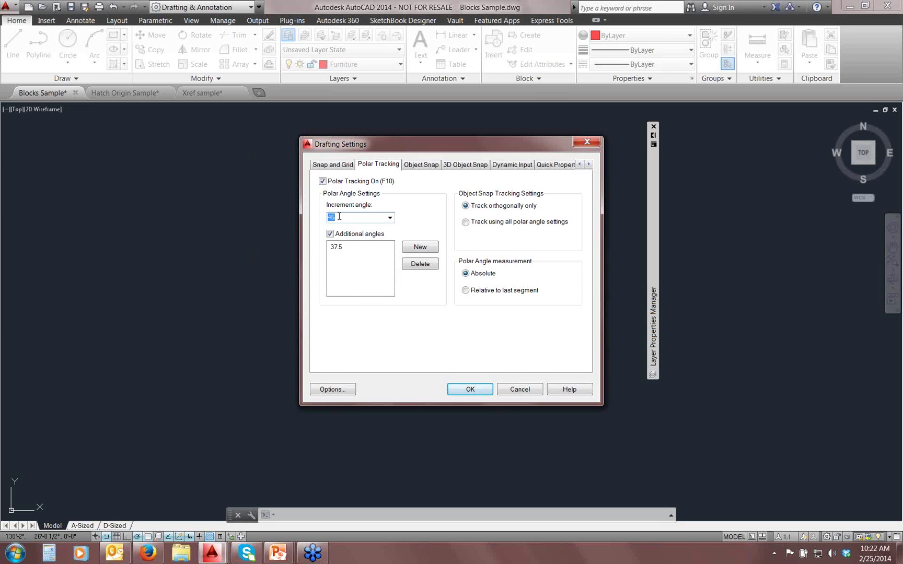
{"action": "type", "text": "3"}
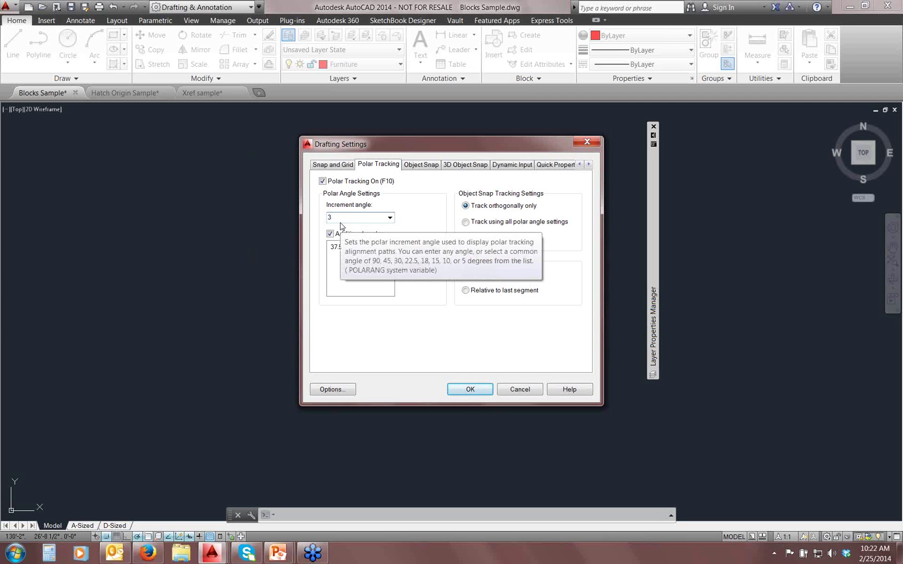
{"action": "left_click", "coordinate": [468, 390]}
- Start a trial line in the empty space and turn Snap off to test the 3-degree polar tracking
{"action": "key", "text": "Return"}
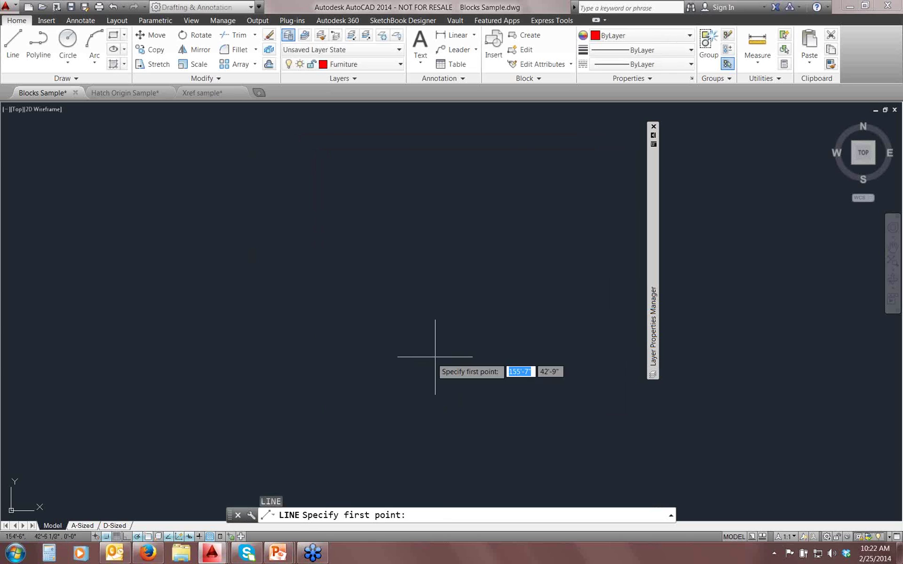
{"action": "left_click", "coordinate": [366, 379]}
{"action": "scroll", "coordinate": [439, 347], "scroll_direction": "up", "scroll_amount": 4}
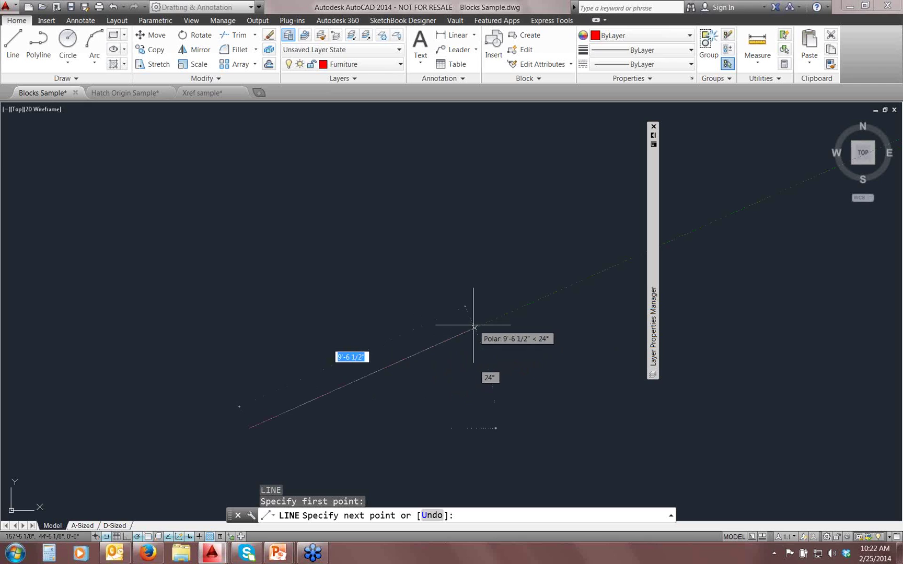
{"action": "left_click", "coordinate": [107, 537]}
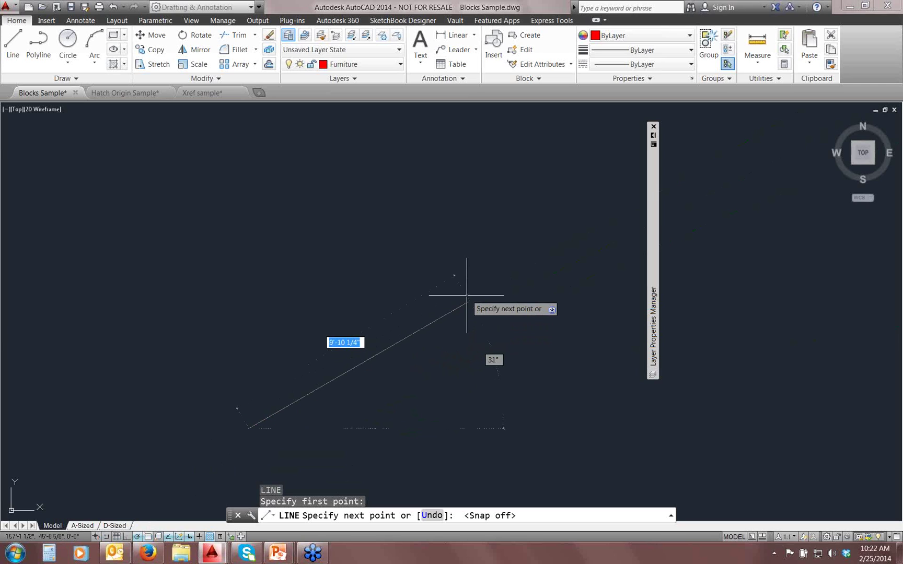
{"action": "scroll", "coordinate": [465, 290], "scroll_direction": "down", "scroll_amount": 2}
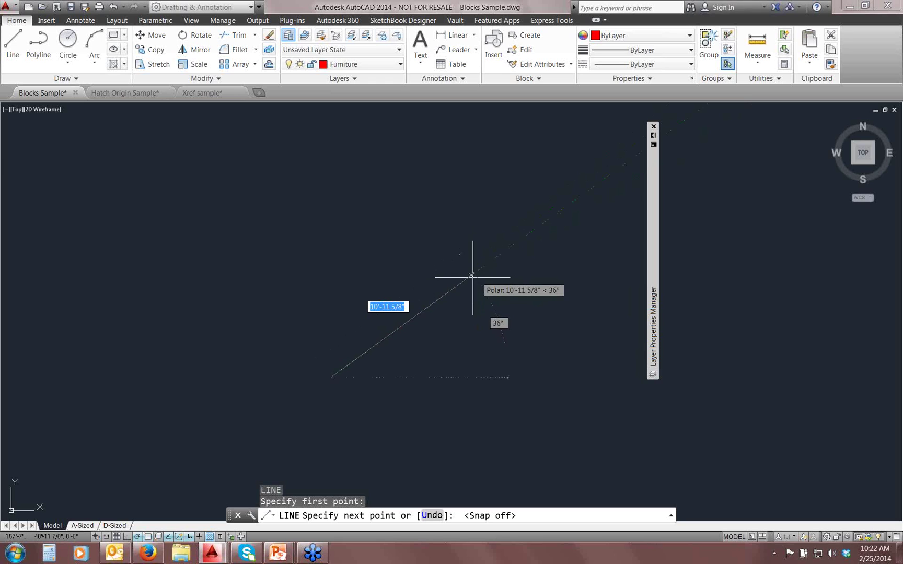
- Choose the 3-degree polar increment again, preview the trial line at small tracking angles, and cancel the line
{"action": "right_click", "coordinate": [140, 538]}
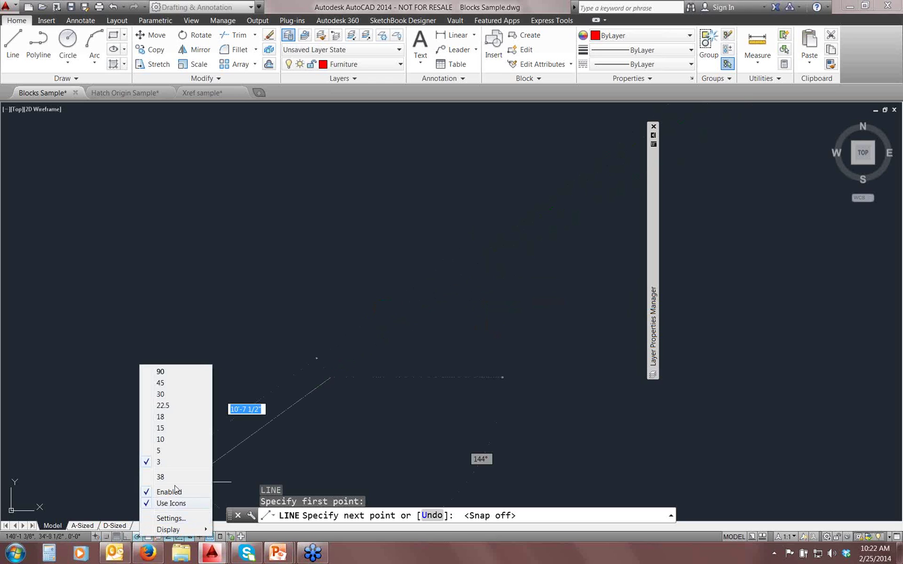
{"action": "left_click", "coordinate": [174, 463]}
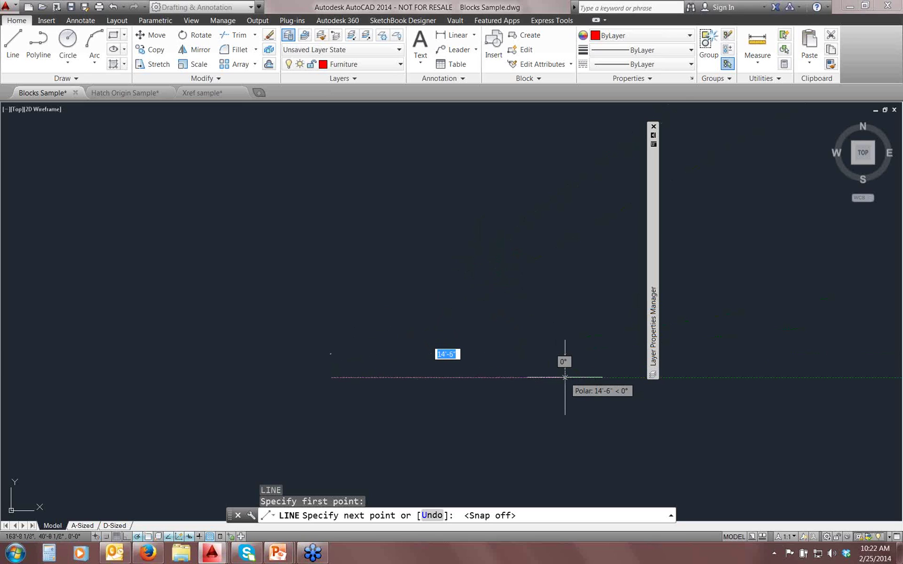
{"action": "scroll", "coordinate": [565, 378], "scroll_direction": "up", "scroll_amount": 4}
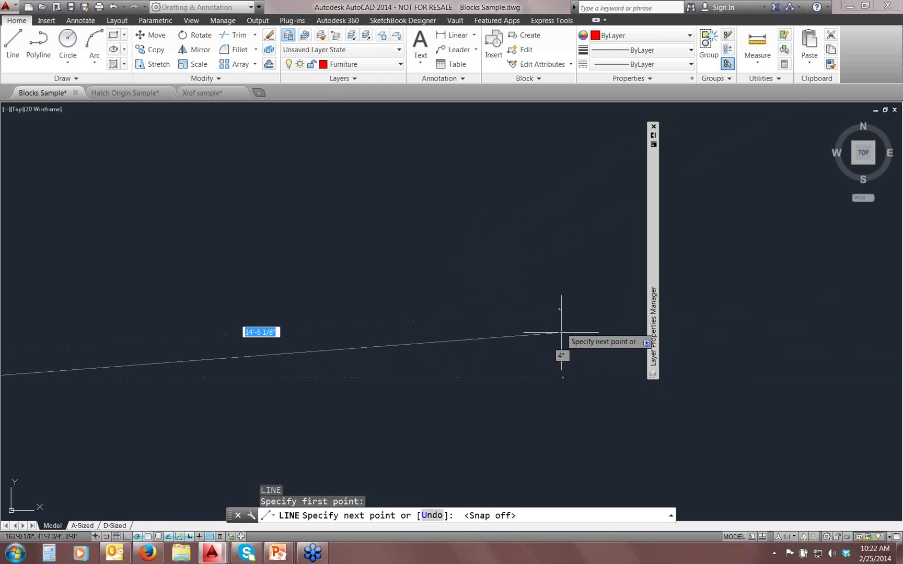
{"action": "scroll", "coordinate": [559, 322], "scroll_direction": "down", "scroll_amount": 2}
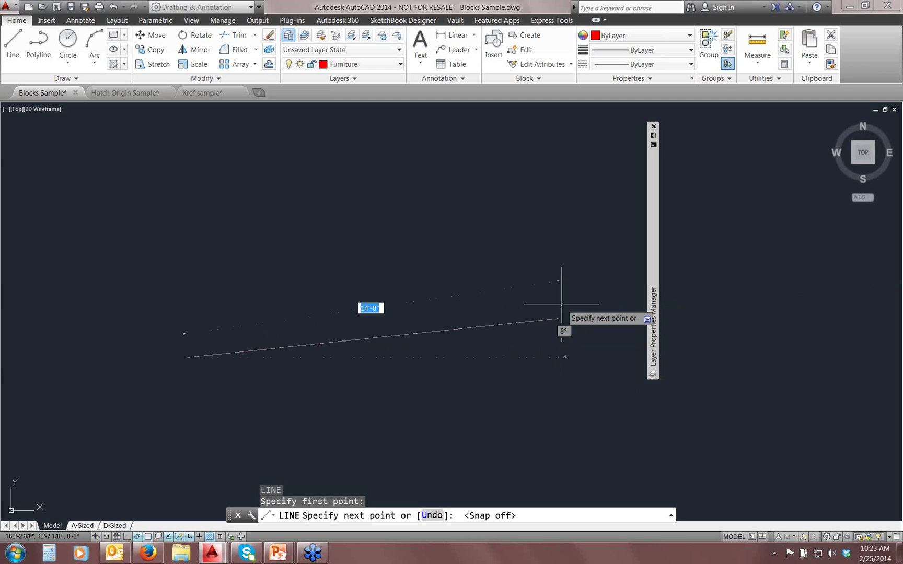
{"action": "right_click", "coordinate": [138, 537]}
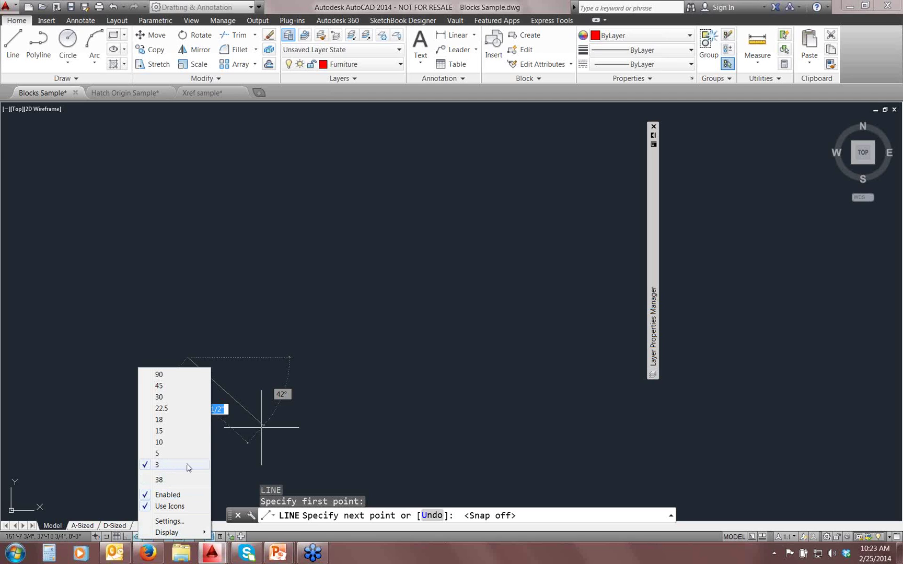
{"action": "left_click", "coordinate": [486, 310]}
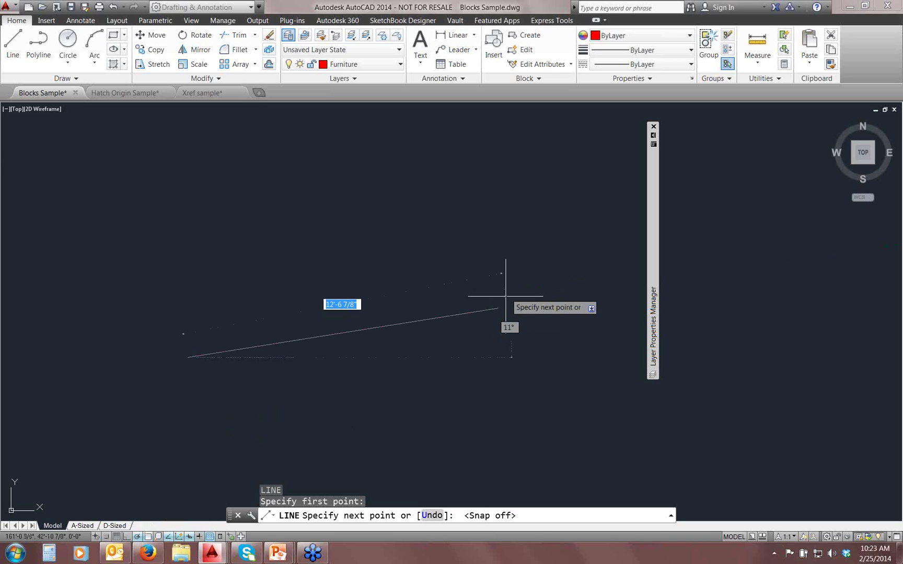
{"action": "scroll", "coordinate": [506, 296], "scroll_direction": "down", "scroll_amount": 2}
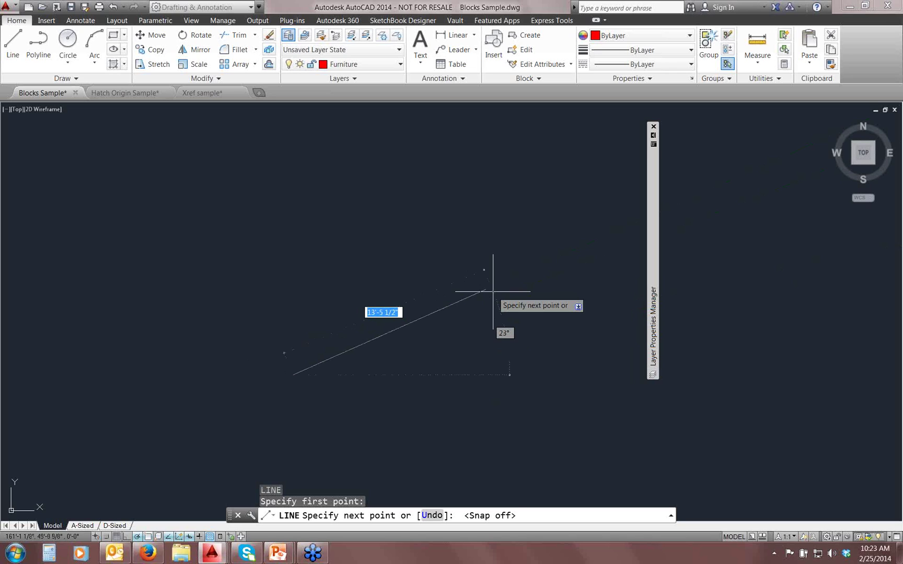
{"action": "key", "text": "Escape"}
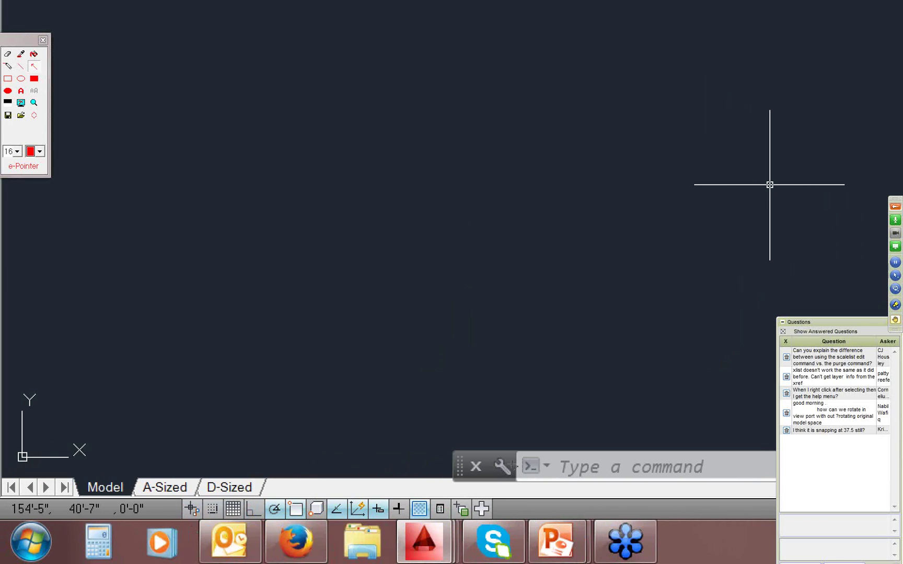
- Display the drafting mode toggles in the status bar as text labels instead of icons
{"action": "mouse_move", "coordinate": [670, 169]}
{"action": "left_mouse_down"}
{"action": "mouse_move", "coordinate": [433, 473]}
{"action": "mouse_move", "coordinate": [433, 491]}
{"action": "left_mouse_up"}
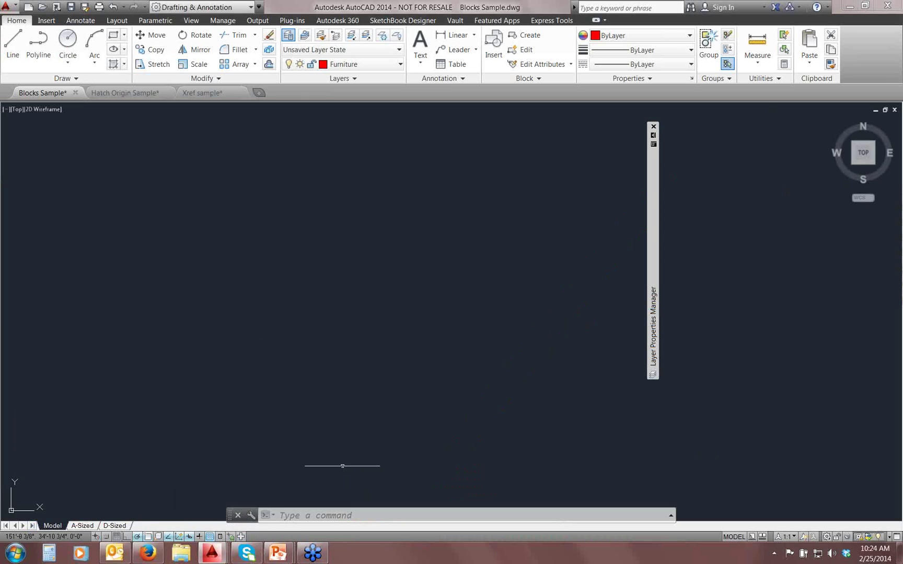
{"action": "right_click", "coordinate": [241, 537]}
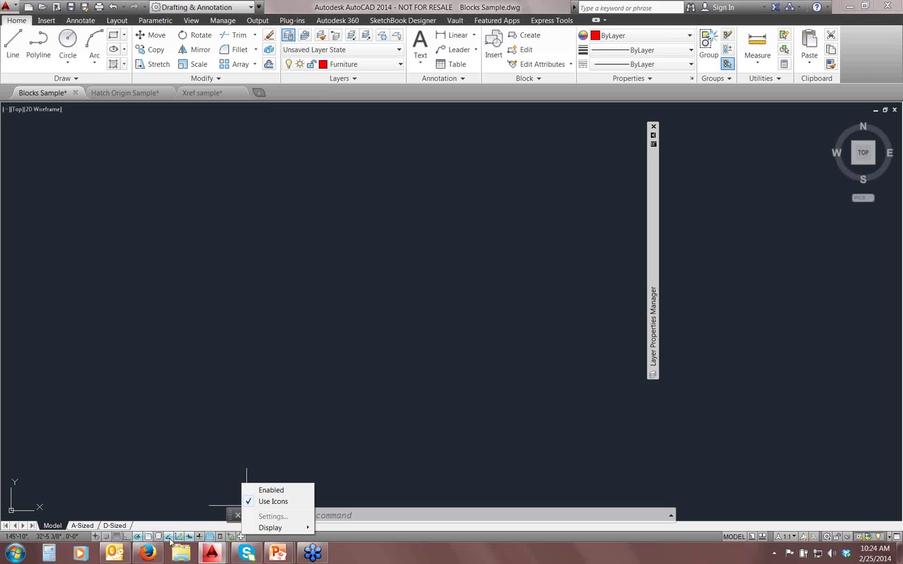
{"action": "right_click", "coordinate": [188, 537]}
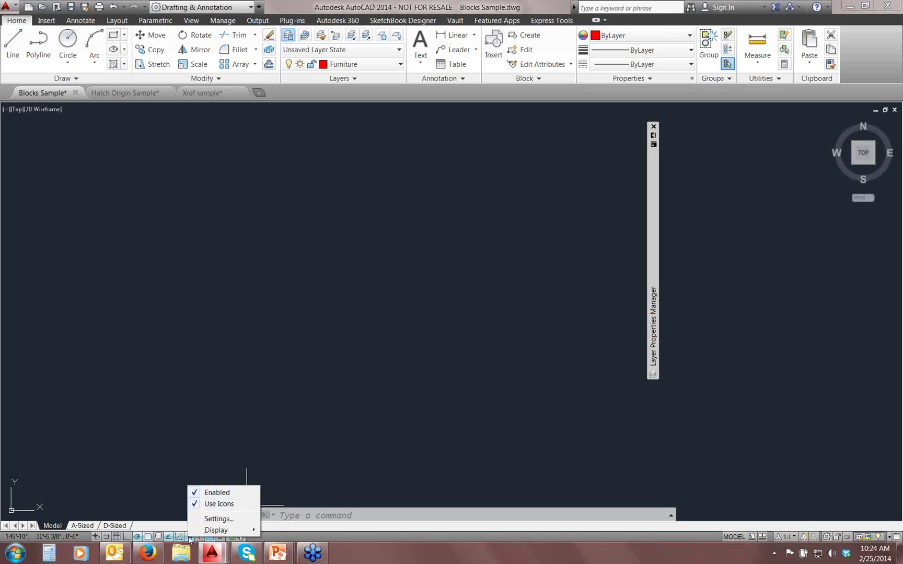
{"action": "left_click", "coordinate": [210, 505]}
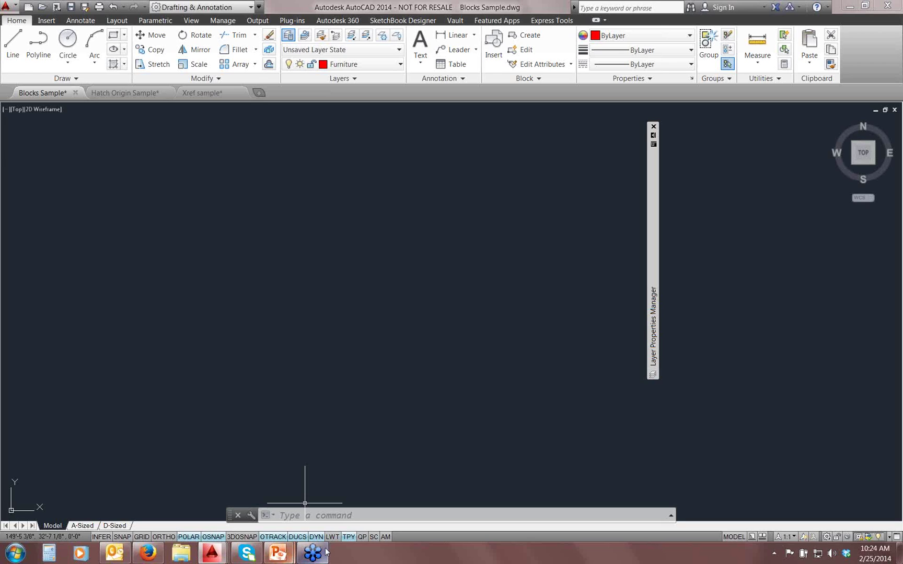
{"action": "mouse_move", "coordinate": [325, 551]}
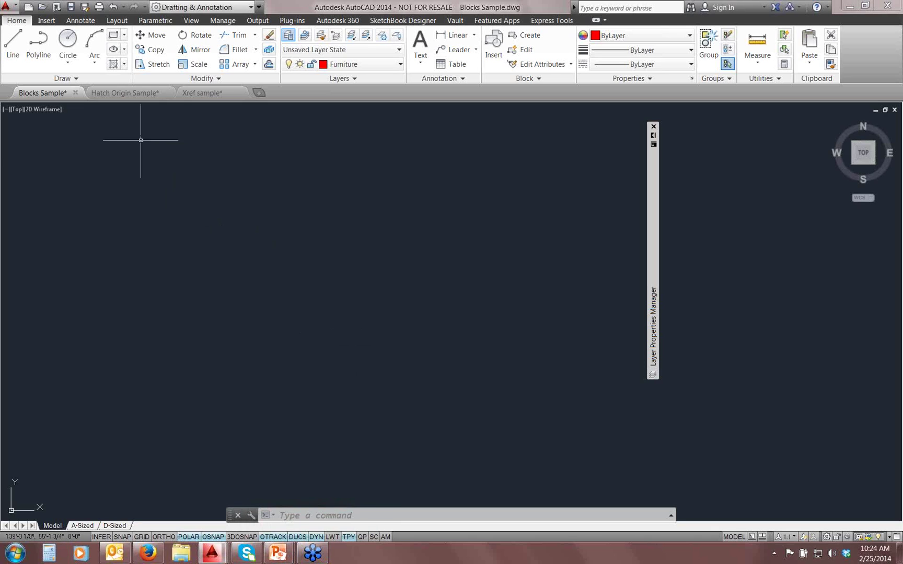
- Switch to the Hatch Origin Sample drawing and examine the pavement edge lines beside the building outline
{"action": "left_click", "coordinate": [128, 93]}
{"action": "scroll", "coordinate": [381, 256], "scroll_direction": "up", "scroll_amount": 5}
{"action": "middle_click_drag", "start_coordinate": [381, 256], "coordinate": [380, 262]}
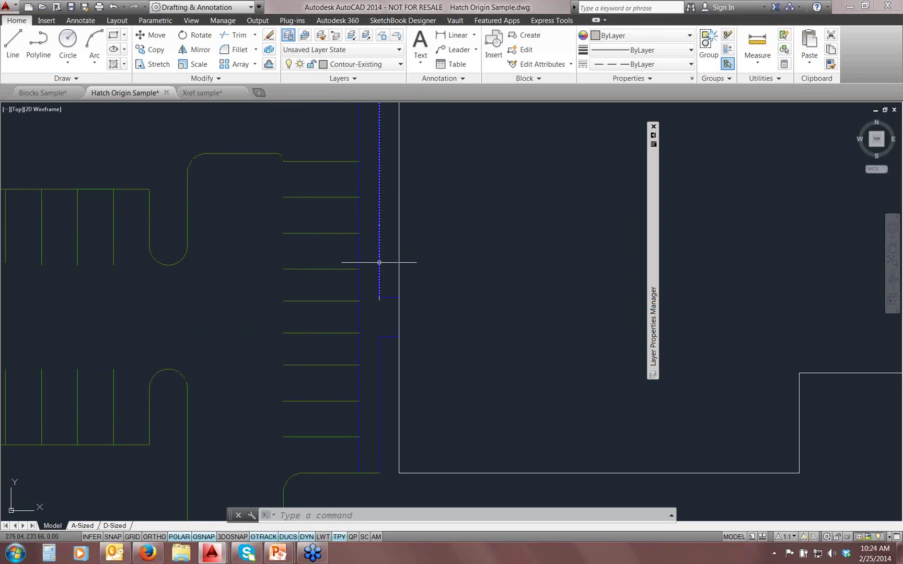
{"action": "mouse_move", "coordinate": [379, 262]}
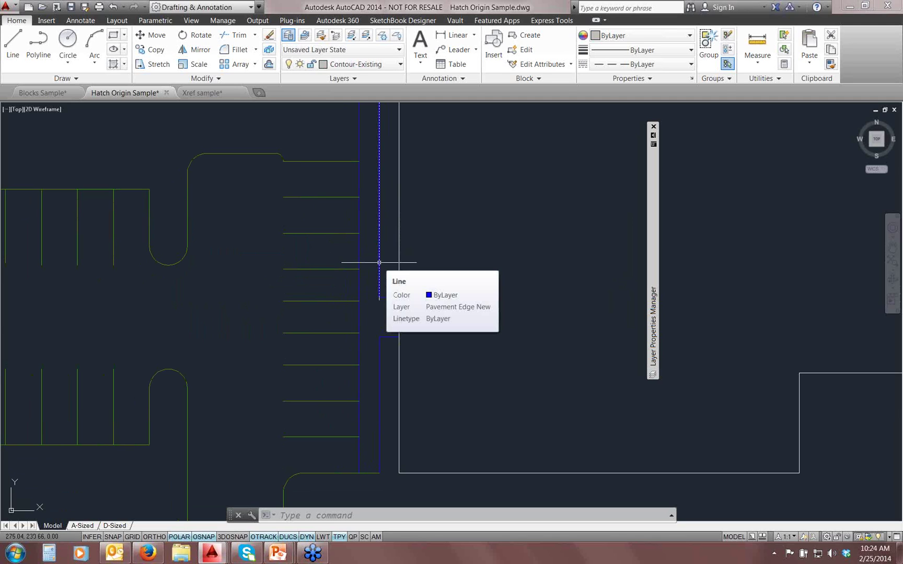
{"action": "scroll", "coordinate": [383, 284], "scroll_direction": "down", "scroll_amount": 3}
{"action": "middle_click_drag", "start_coordinate": [518, 296], "coordinate": [437, 289]}
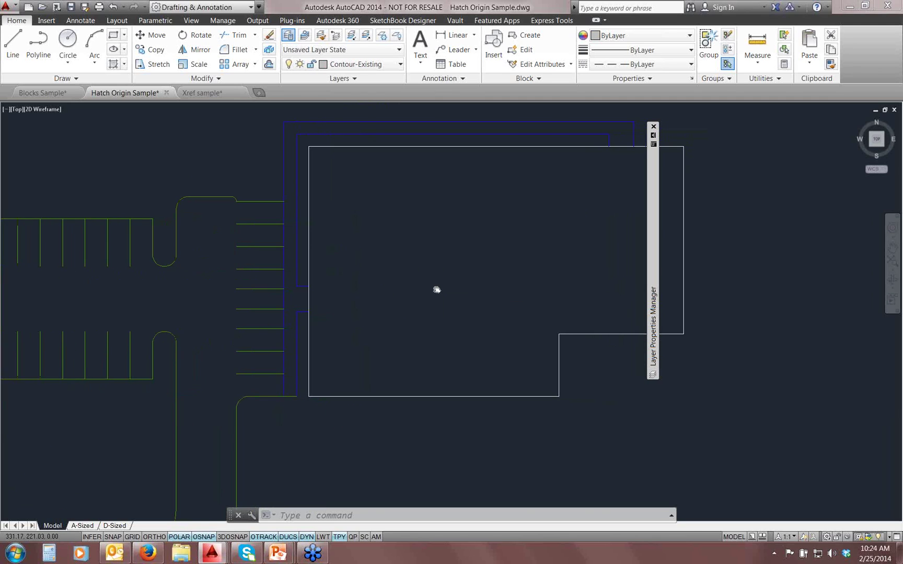
- Hatch the inside of the building outline with the ANSI37 pattern at a scale of 20
{"action": "type", "text": "hatch"}
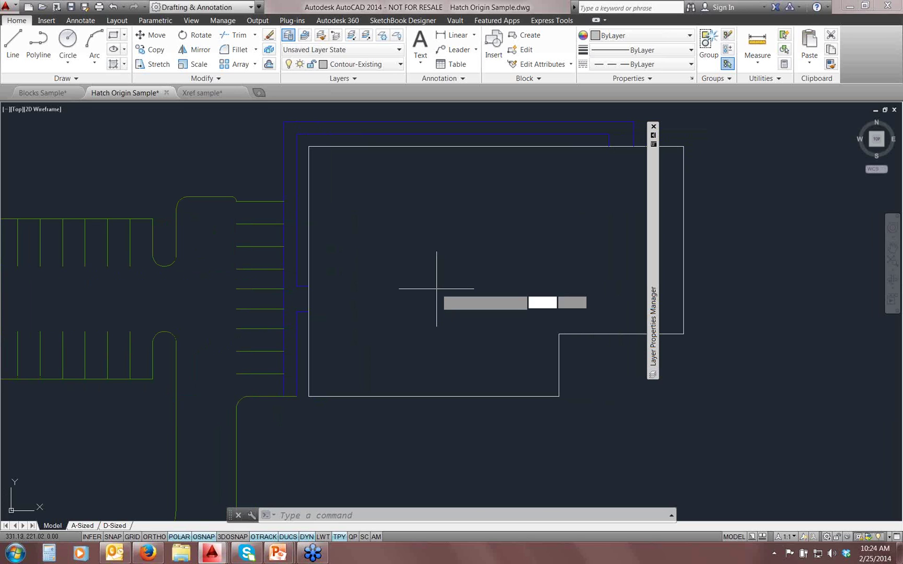
{"action": "key", "text": "Return"}
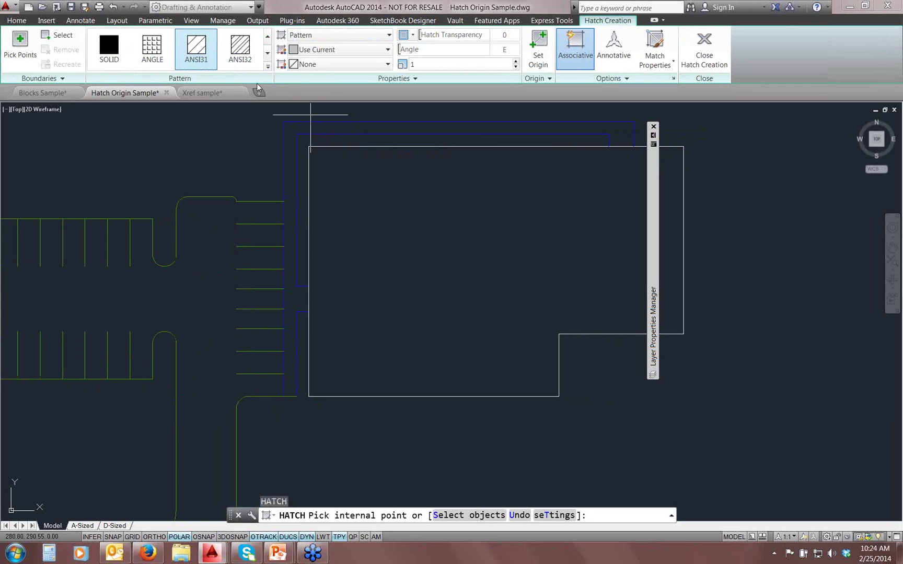
{"action": "left_click", "coordinate": [267, 67]}
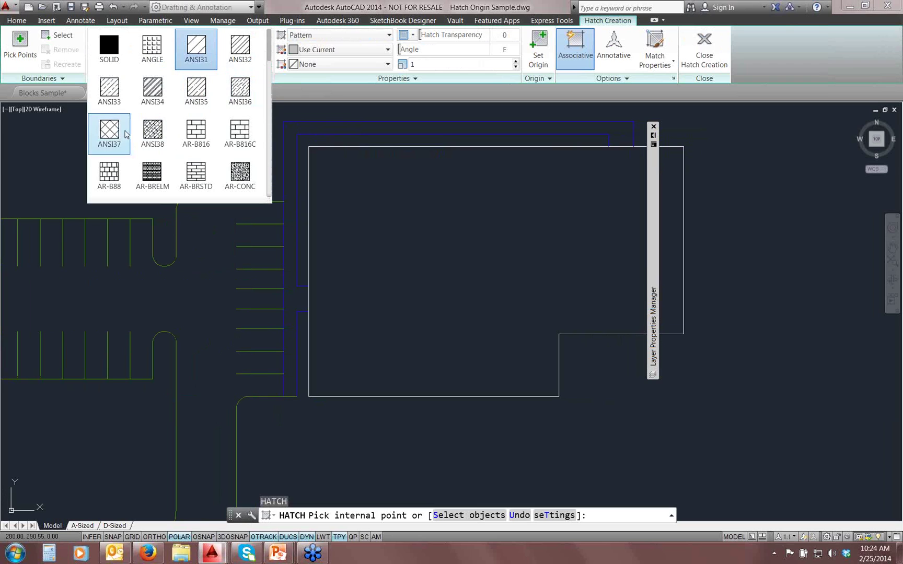
{"action": "left_click", "coordinate": [109, 132]}
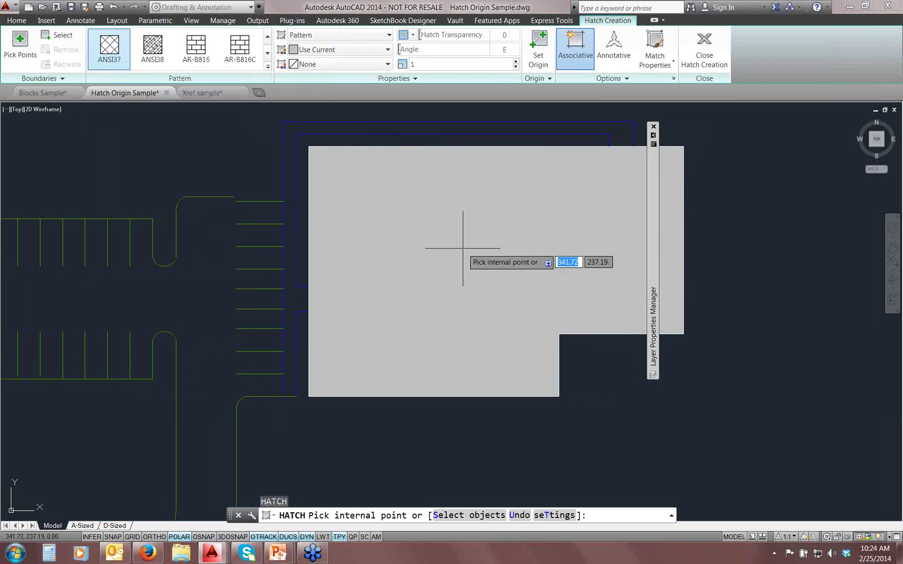
{"action": "left_click", "coordinate": [473, 65]}
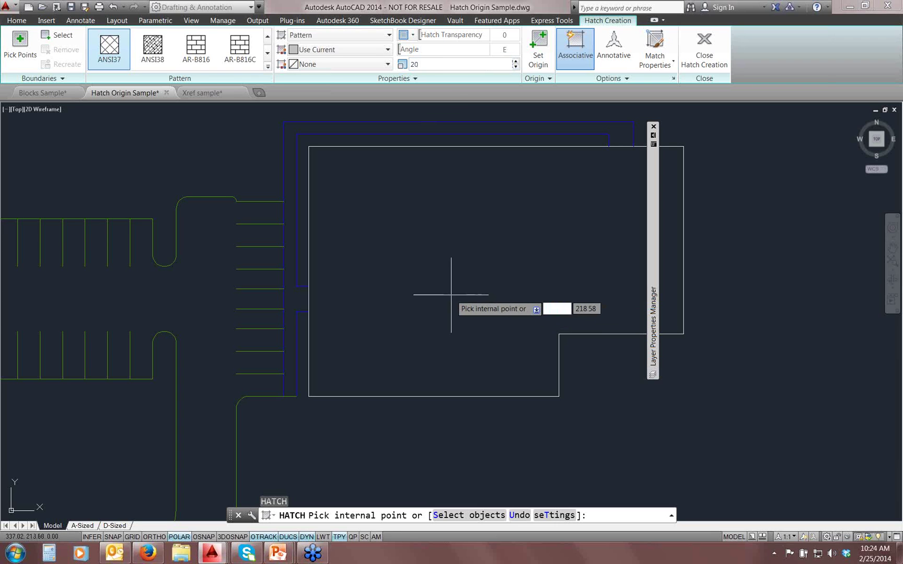
{"action": "left_click", "coordinate": [428, 294]}
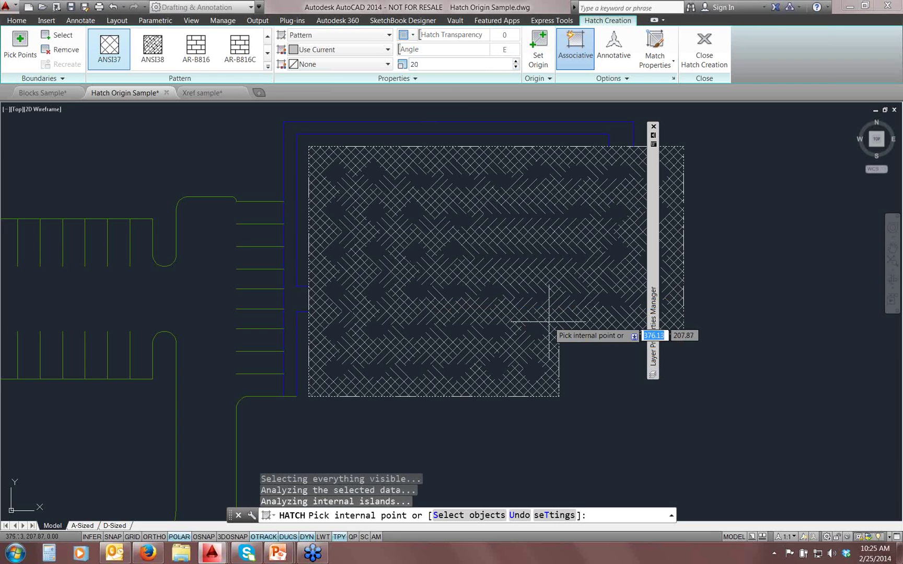
{"action": "key", "text": "Return"}
- Move the building hatch to the Dimensions layer and deselect it
{"action": "middle_click_drag", "start_coordinate": [353, 352], "coordinate": [370, 339]}
{"action": "scroll", "coordinate": [370, 340], "scroll_direction": "up", "scroll_amount": 2}
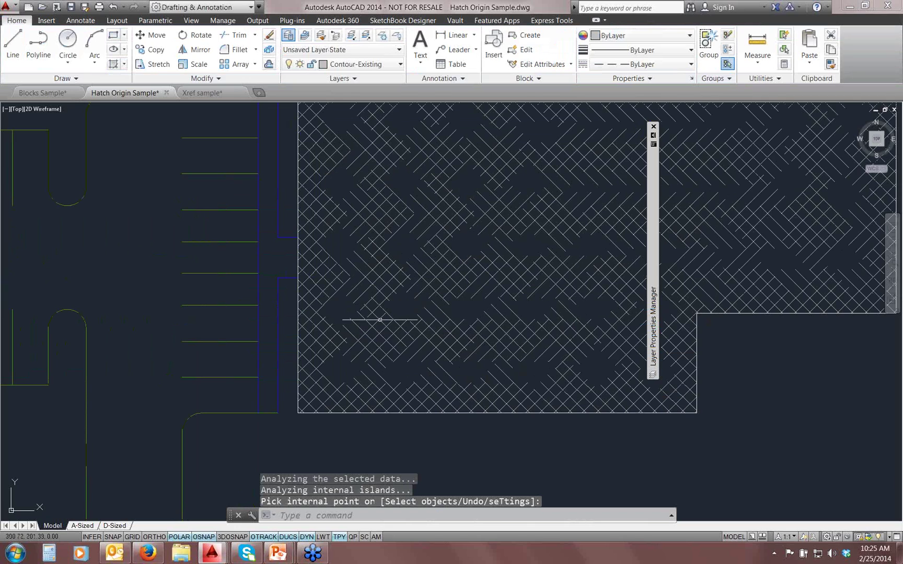
{"action": "left_click", "coordinate": [373, 317]}
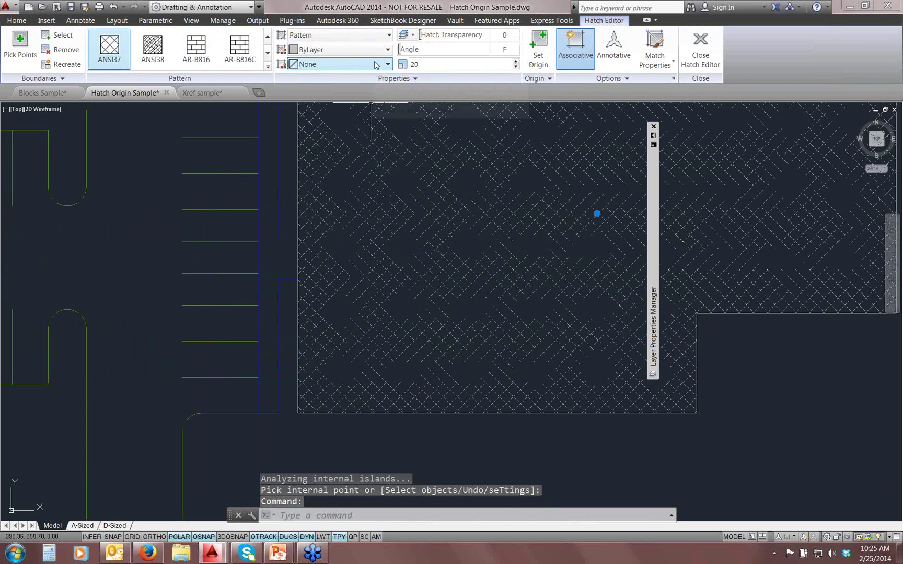
{"action": "left_click", "coordinate": [339, 77]}
{"action": "left_click", "coordinate": [343, 93]}
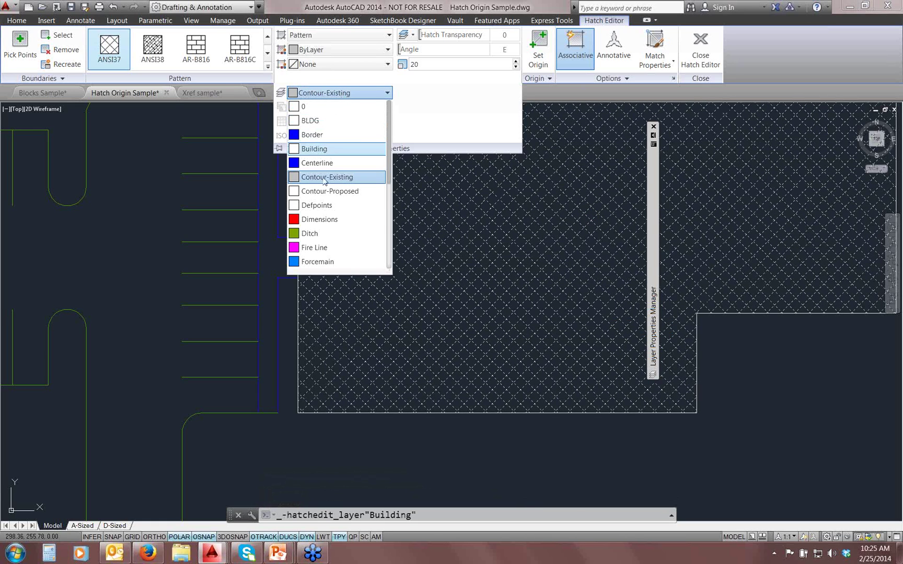
{"action": "left_click", "coordinate": [320, 220]}
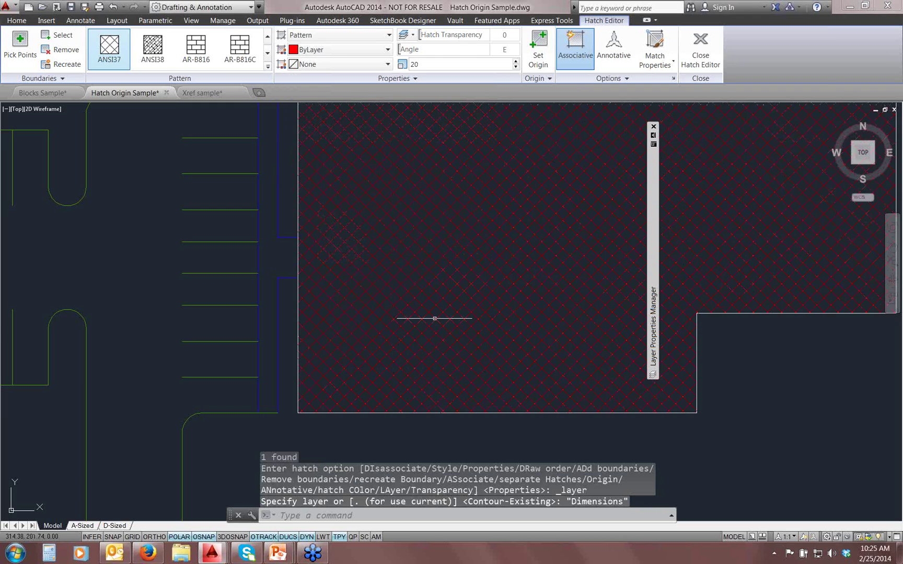
{"action": "key", "text": "Escape"}
- Start a trial line at the building's lower edge to test snapping to the hatch lines, and cancel it
{"action": "scroll", "coordinate": [434, 319], "scroll_direction": "up", "scroll_amount": 5}
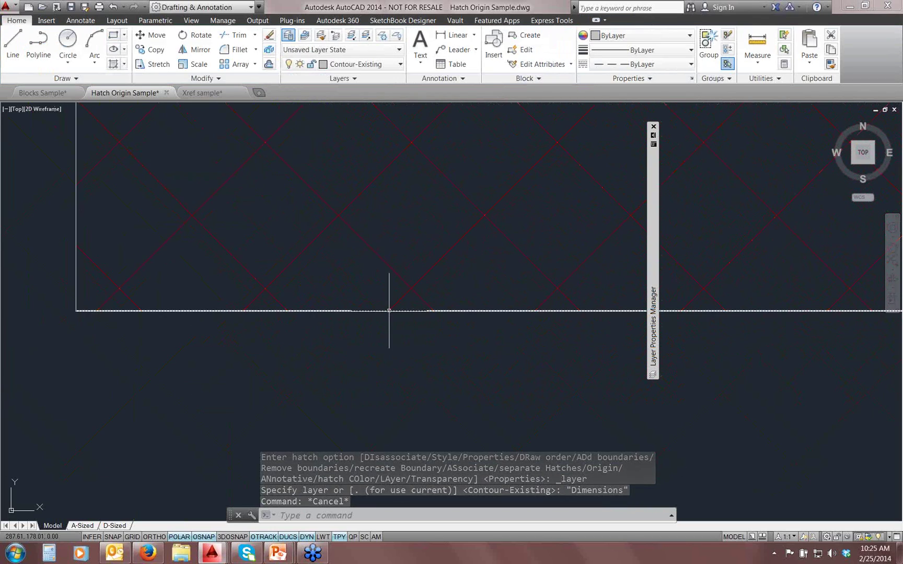
{"action": "type", "text": "line"}
{"action": "key", "text": "Return"}
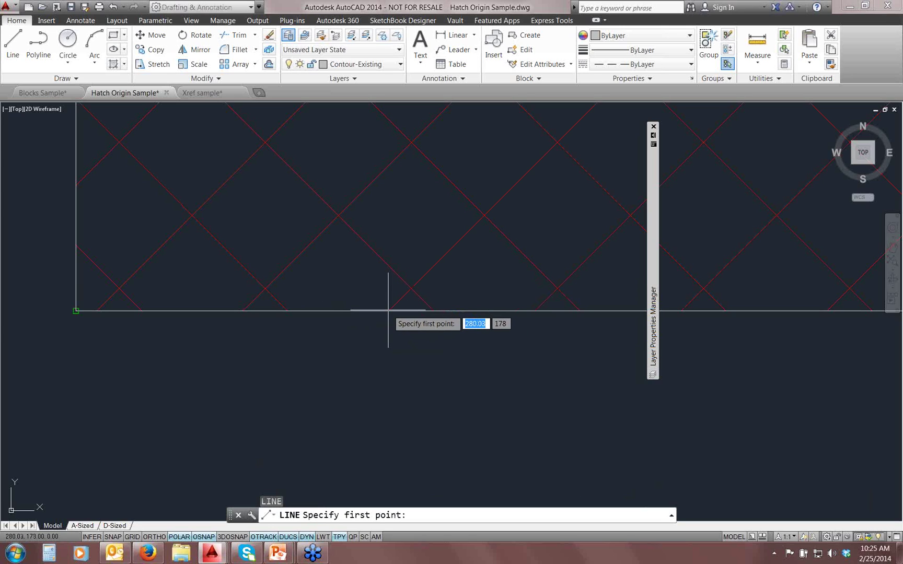
{"action": "key", "text": "Escape"}
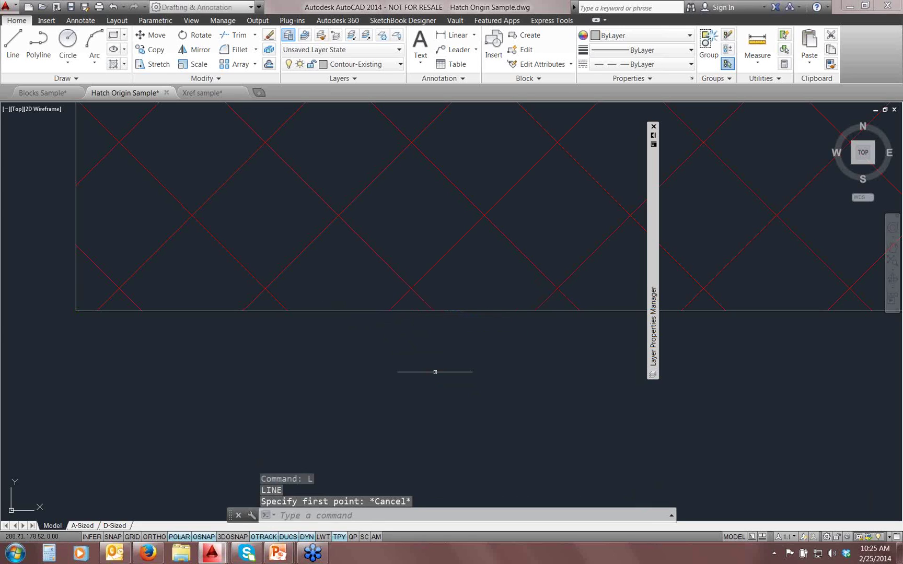
{"action": "key", "text": "Escape"}
{"action": "scroll", "coordinate": [407, 319], "scroll_direction": "up", "scroll_amount": 1}
{"action": "scroll", "coordinate": [433, 313], "scroll_direction": "down", "scroll_amount": 1}
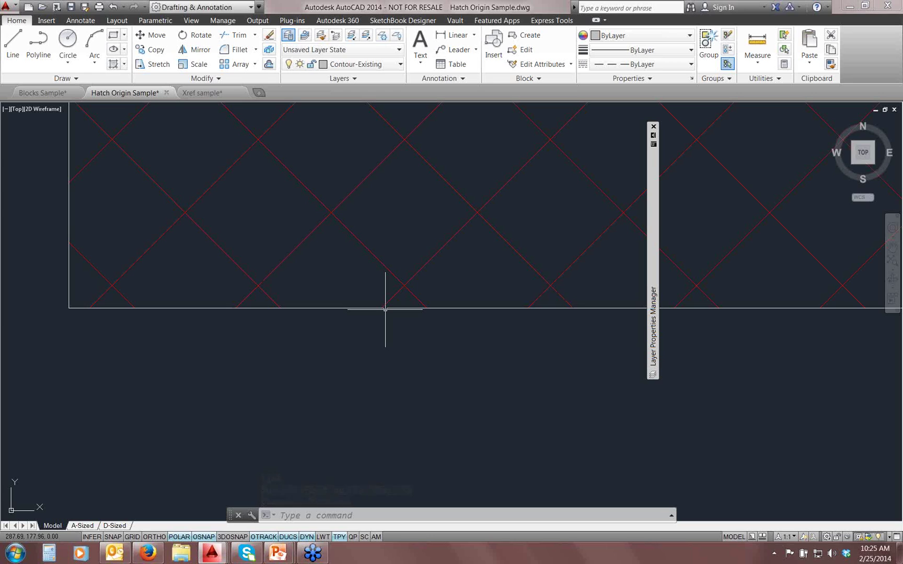
- Turn off the Ignore hatch objects object snap option in the drafting options
{"action": "type", "text": "op"}
{"action": "key", "text": "Return"}
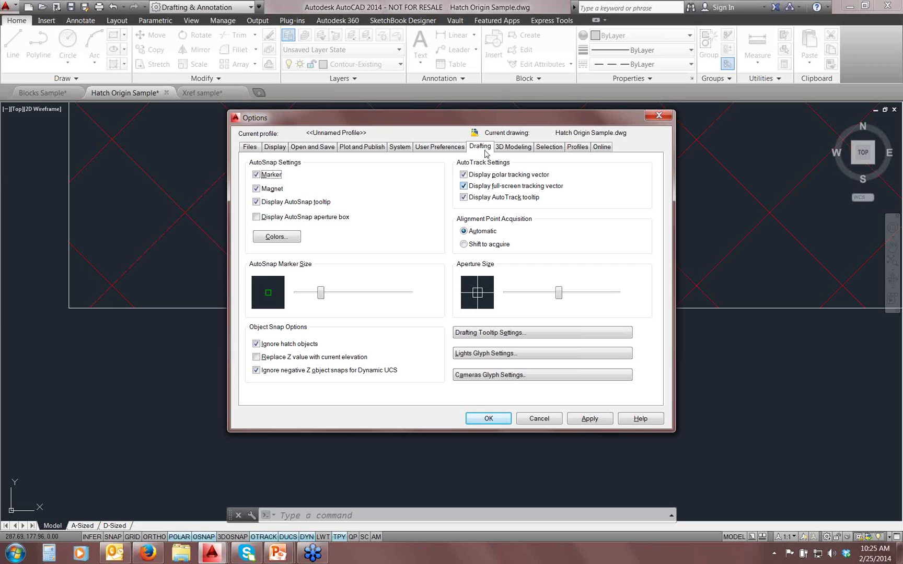
{"action": "key", "text": "ctrl+shift+e"}
{"action": "left_click_drag", "start_coordinate": [297, 337], "coordinate": [295, 339]}
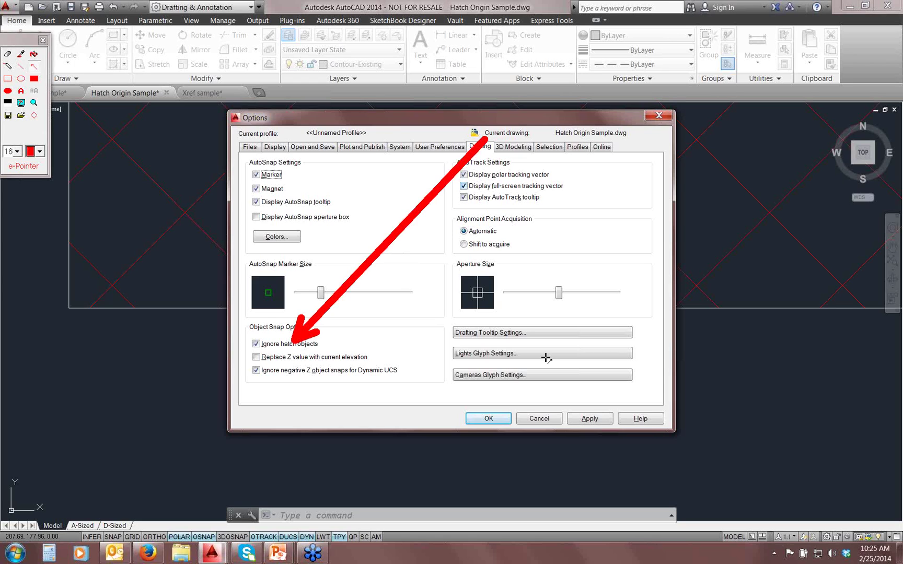
{"action": "key", "text": "Escape"}
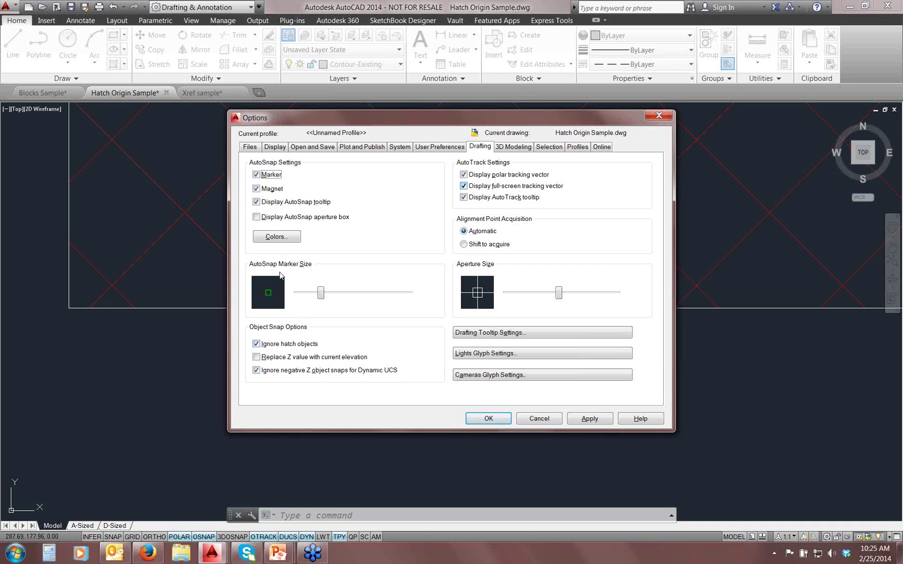
{"action": "left_click", "coordinate": [256, 343]}
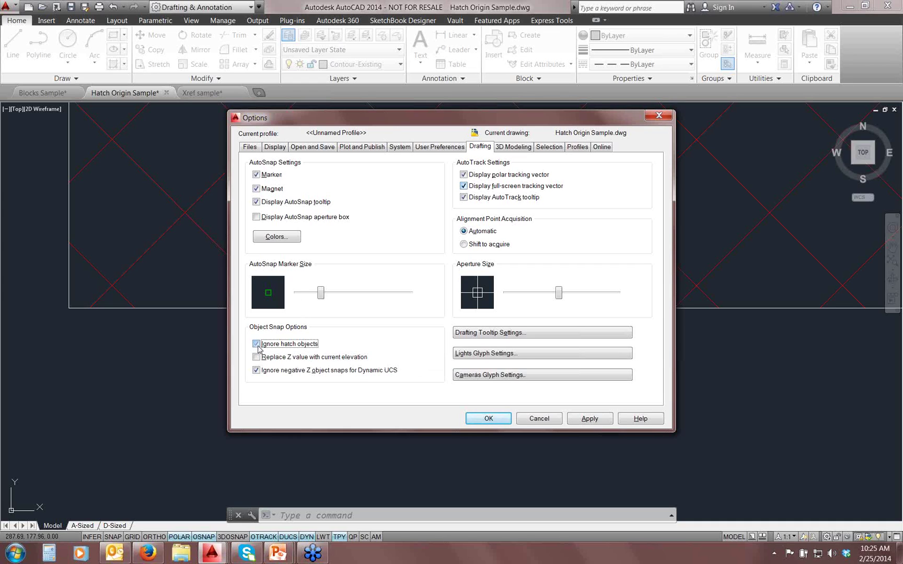
{"action": "left_click", "coordinate": [488, 419]}
- Draw a short vertical line downward from the end of a hatch line on the building's lower edge
{"action": "type", "text": "l"}
{"action": "key", "text": "Return"}
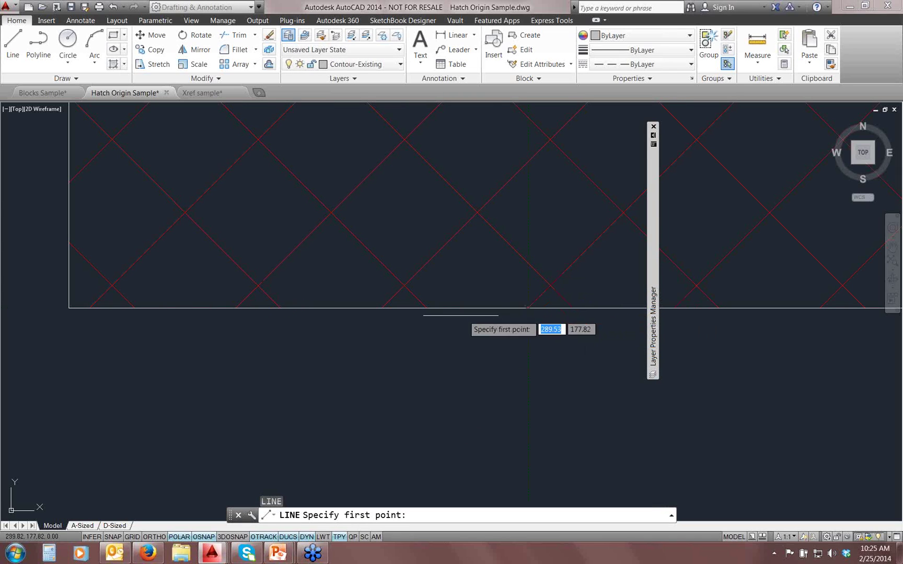
{"action": "left_click", "coordinate": [425, 310]}
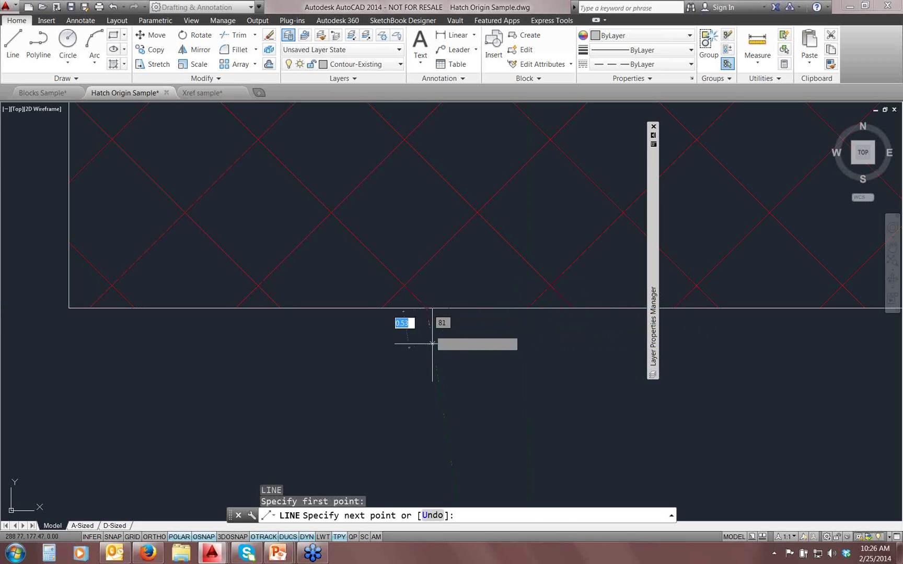
{"action": "left_click", "coordinate": [427, 392]}
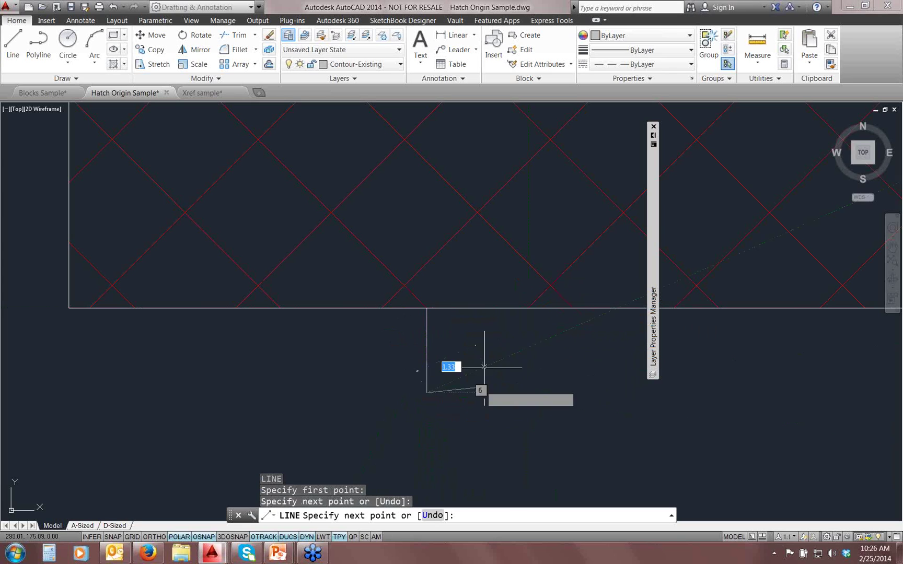
{"action": "key", "text": "Escape"}
- Draw a circle centred on a hatch line crossing just above the building's lower edge
{"action": "key", "text": "Return"}
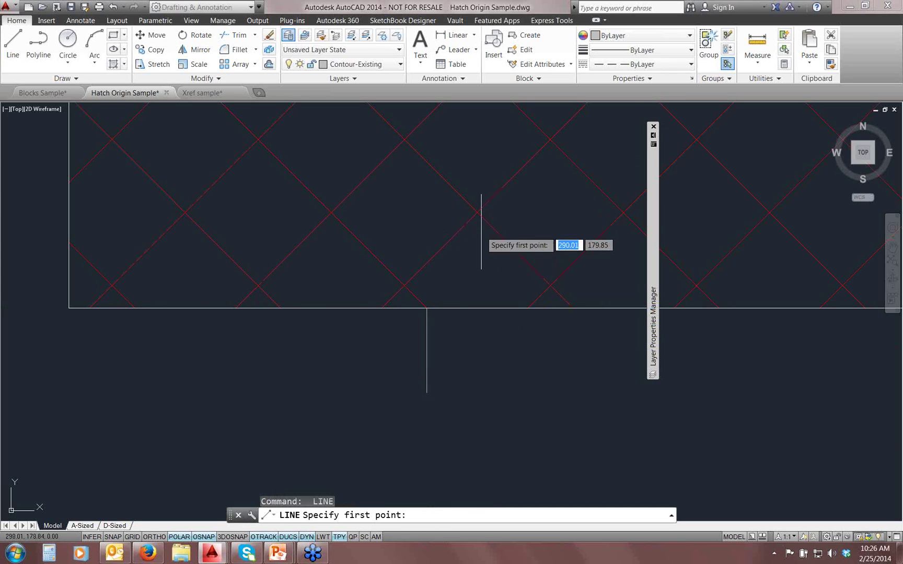
{"action": "key", "text": "Escape"}
{"action": "key", "text": "Escape"}
{"action": "type", "text": "c"}
{"action": "key", "text": "Return"}
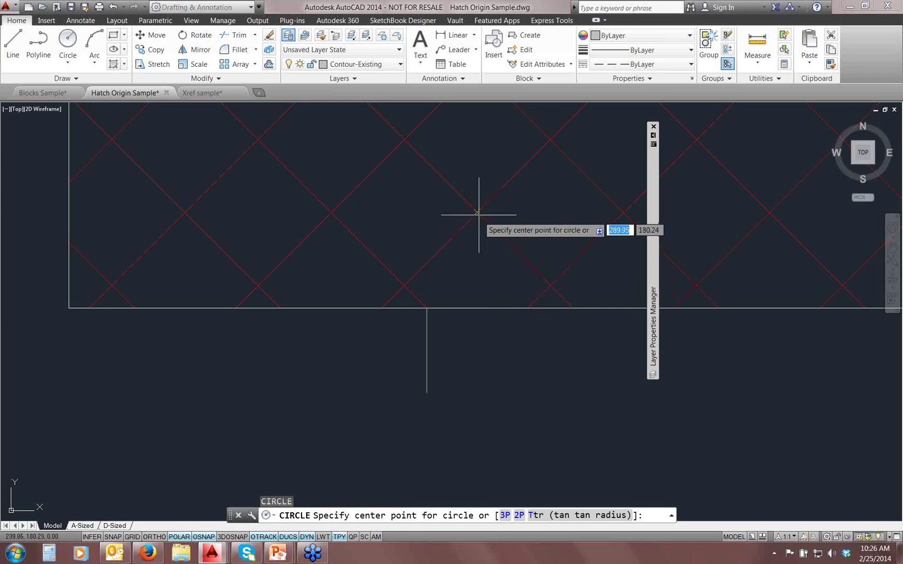
{"action": "left_click", "coordinate": [476, 212]}
{"action": "left_click", "coordinate": [528, 204]}
{"action": "middle_click_drag", "start_coordinate": [569, 310], "coordinate": [461, 378]}
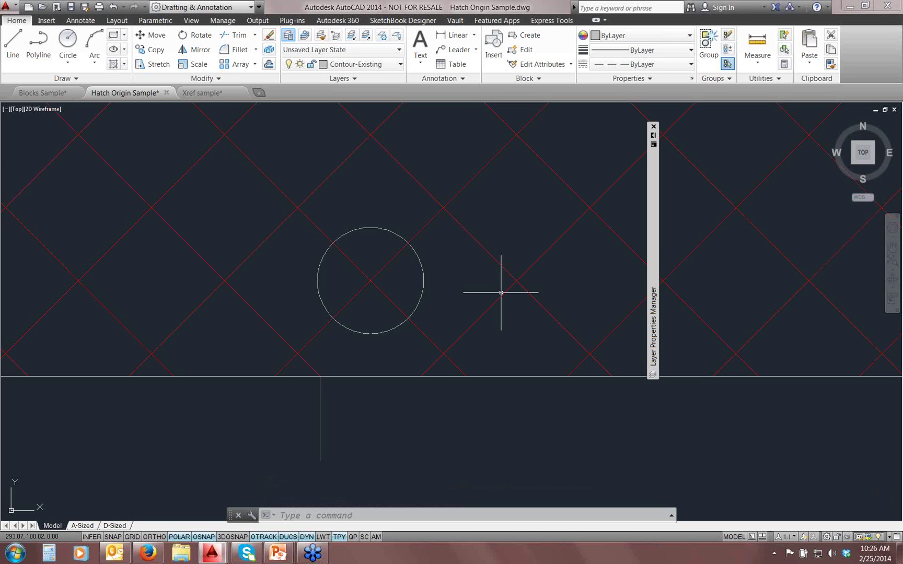
- Turn the Ignore hatch objects option back on and view the selection mode settings before closing the options
{"action": "scroll", "coordinate": [506, 237], "scroll_direction": "down", "scroll_amount": 3}
{"action": "mouse_move", "coordinate": [484, 345]}
{"action": "middle_mouse_down"}
{"action": "mouse_move", "coordinate": [375, 375]}
{"action": "mouse_move", "coordinate": [332, 404]}
{"action": "middle_mouse_up"}
{"action": "scroll", "coordinate": [375, 376], "scroll_direction": "down", "scroll_amount": 2}
{"action": "middle_click_drag", "start_coordinate": [538, 448], "coordinate": [497, 442]}
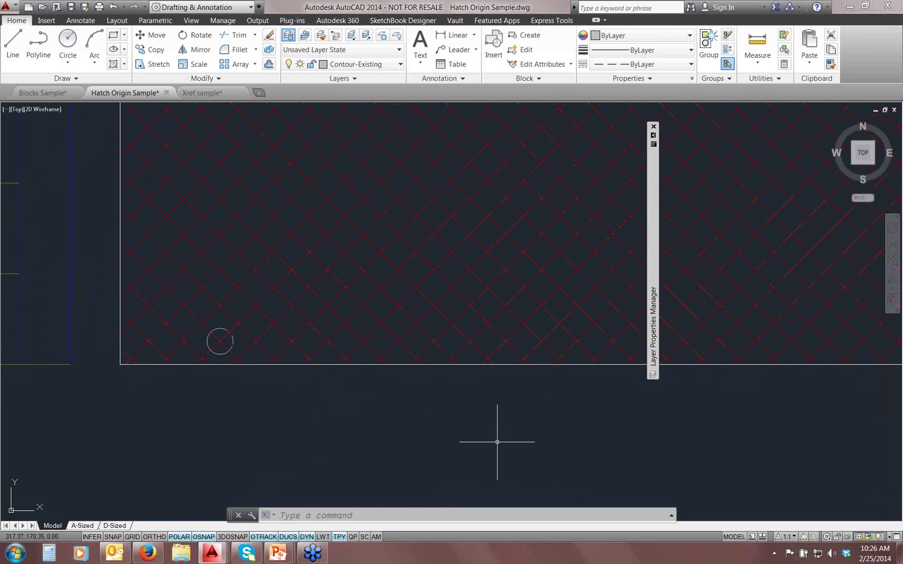
{"action": "type", "text": "cp"}
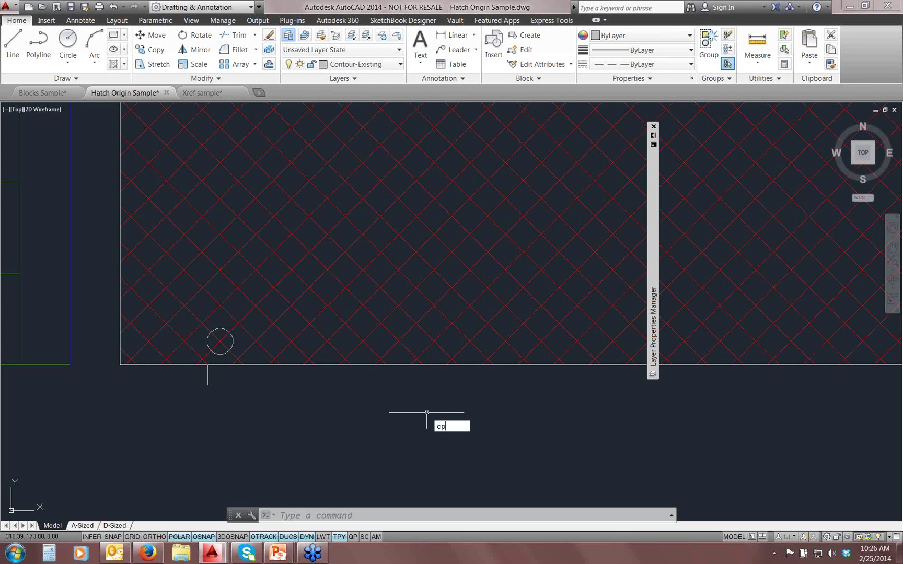
{"action": "key", "text": "Return"}
{"action": "left_click", "coordinate": [279, 345]}
{"action": "left_click", "coordinate": [281, 347]}
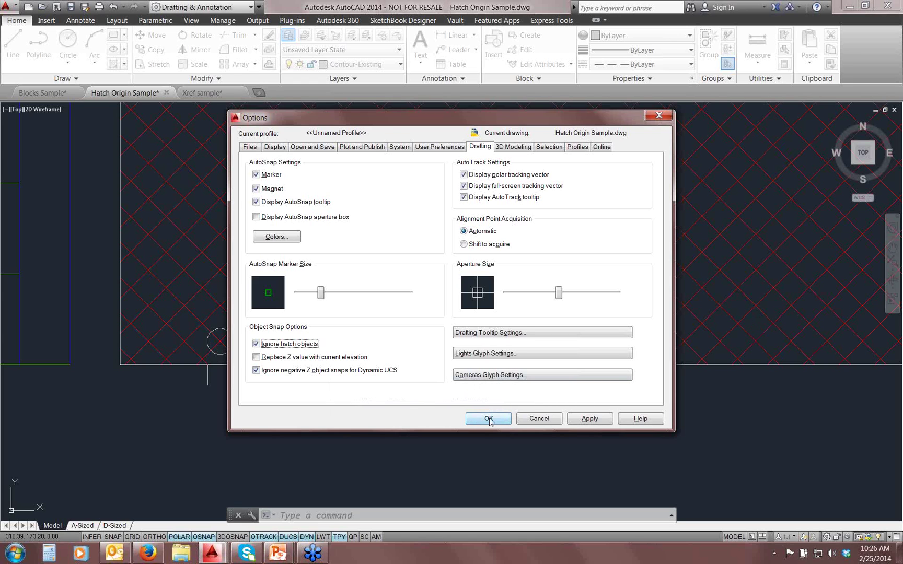
{"action": "left_click", "coordinate": [549, 147]}
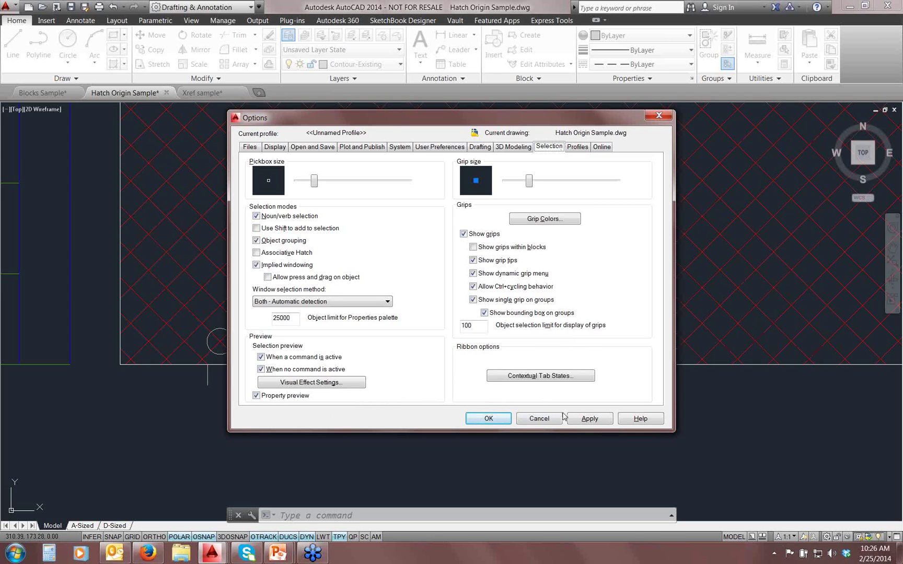
{"action": "left_click", "coordinate": [509, 418]}
- Start the Erase command, preview the hatch and the building outline as separate selection targets, and cancel the command
{"action": "scroll", "coordinate": [500, 418], "scroll_direction": "down", "scroll_amount": 2}
{"action": "type", "text": "e"}
{"action": "key", "text": "Return"}
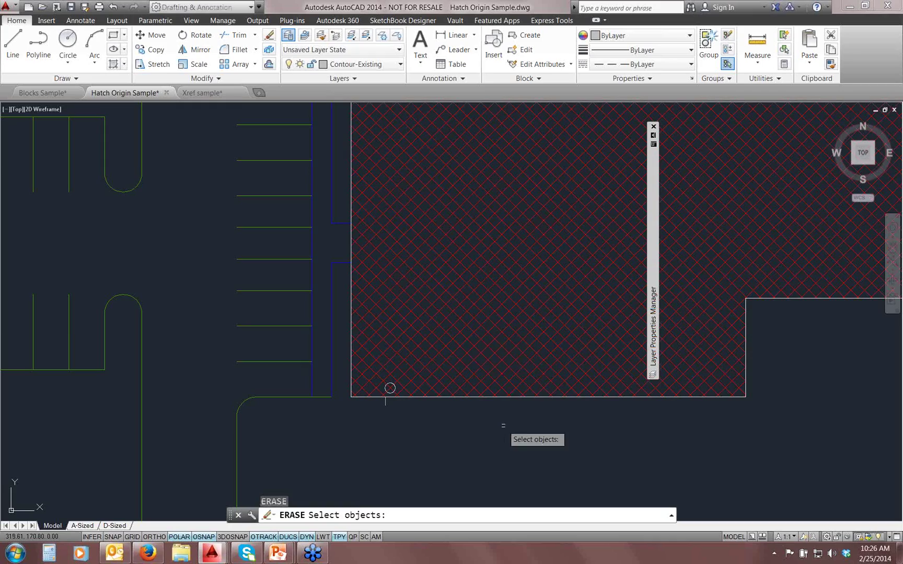
{"action": "middle_click_drag", "start_coordinate": [524, 282], "coordinate": [399, 292]}
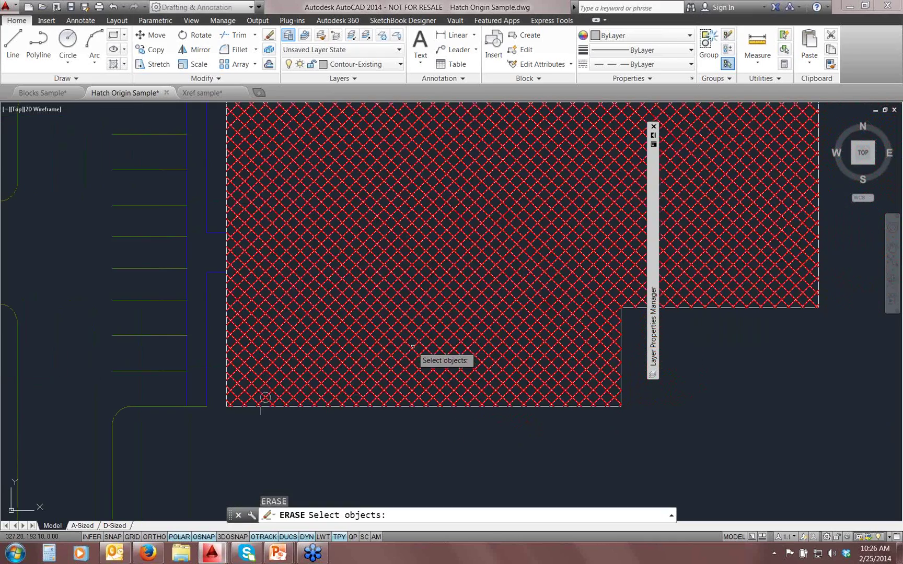
{"action": "left_click", "coordinate": [276, 335]}
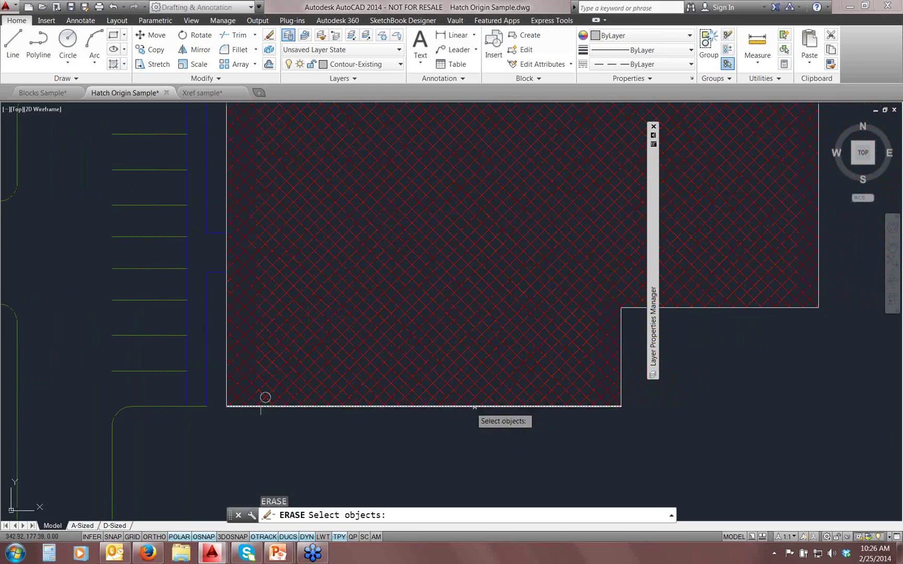
{"action": "middle_click_drag", "start_coordinate": [506, 401], "coordinate": [324, 411]}
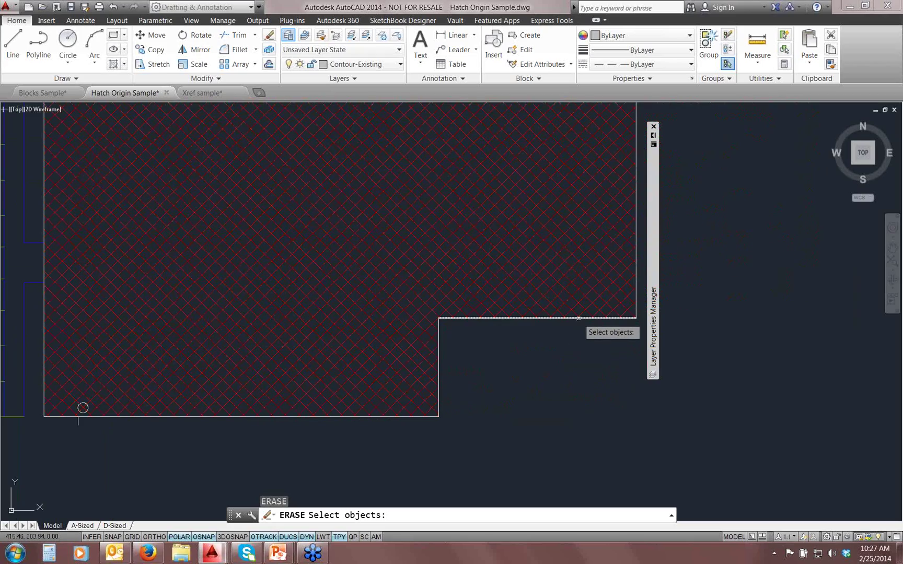
{"action": "middle_click_drag", "start_coordinate": [274, 348], "coordinate": [414, 355]}
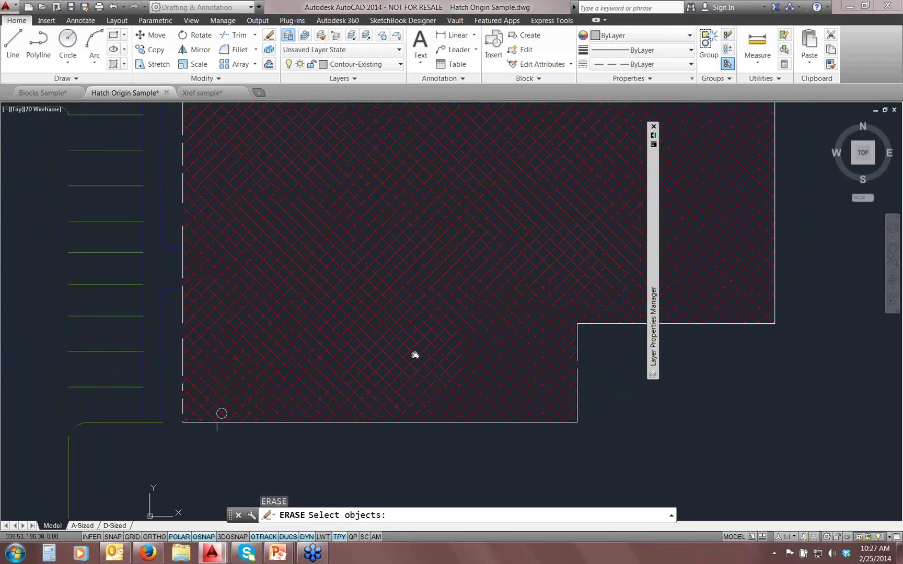
{"action": "key", "text": "Escape"}
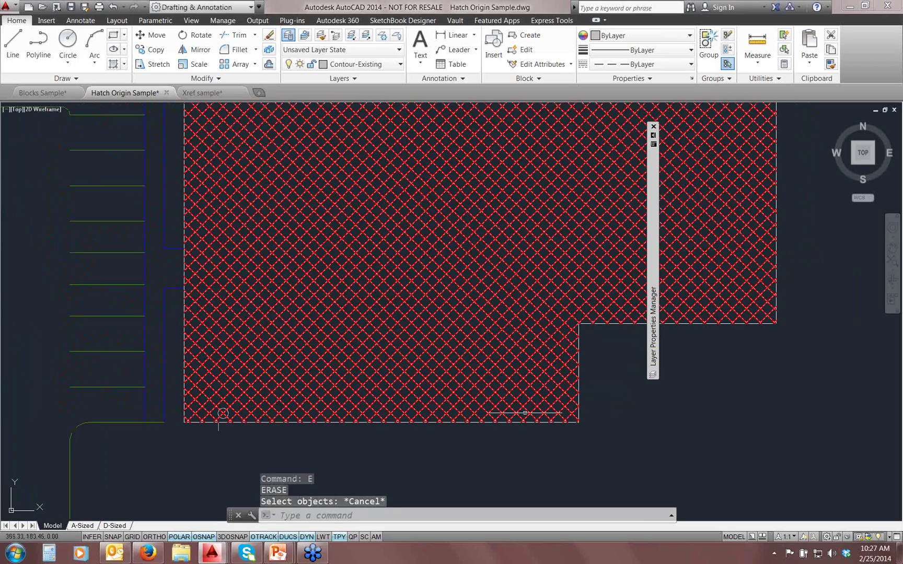
{"action": "key", "text": "Escape"}
{"action": "key", "text": "Escape"}
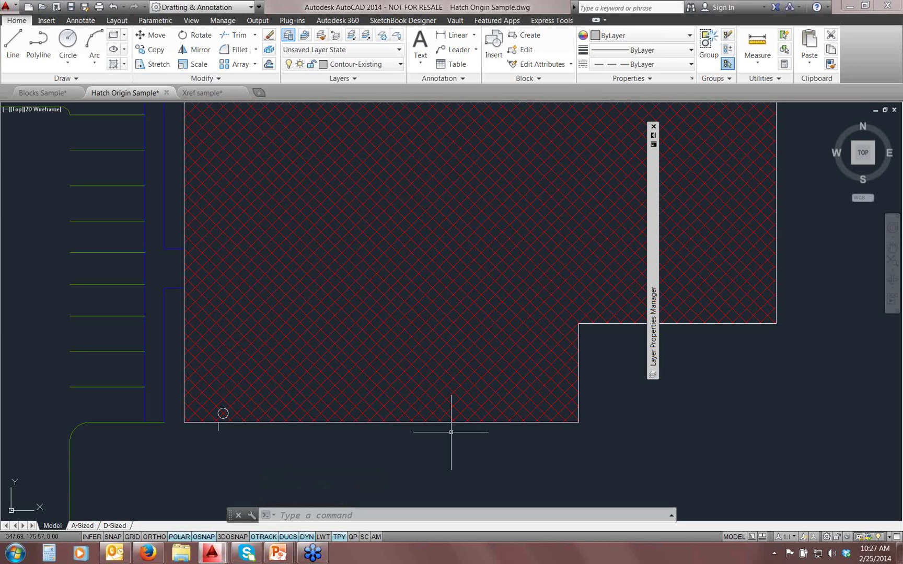
- Open the Visual Effect Settings for selection preview from the Selection options and examine the selection preview effect settings
{"action": "type", "text": "op"}
{"action": "key", "text": "Return"}
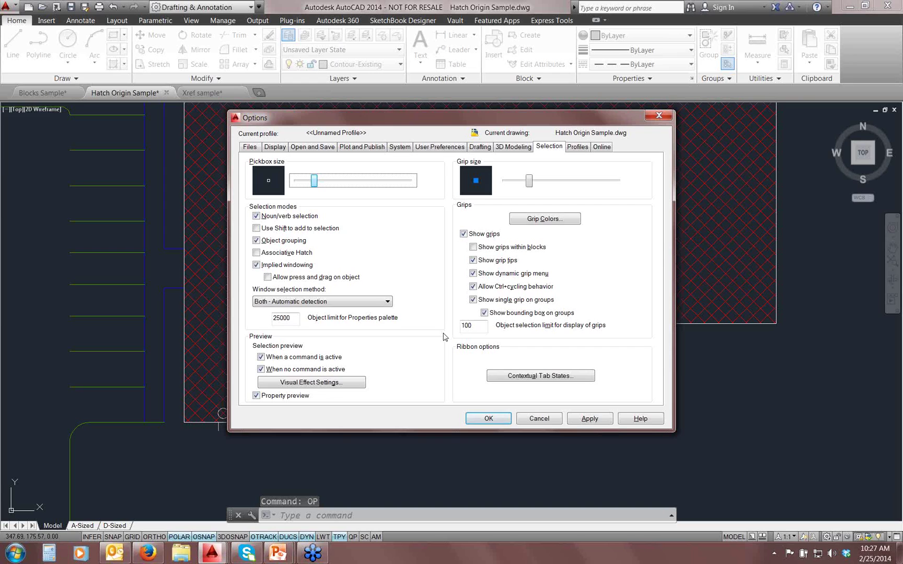
{"action": "key", "text": "ctrl+F1"}
{"action": "mouse_move", "coordinate": [517, 218]}
{"action": "left_mouse_down"}
{"action": "mouse_move", "coordinate": [392, 371]}
{"action": "mouse_move", "coordinate": [363, 384]}
{"action": "left_mouse_up"}
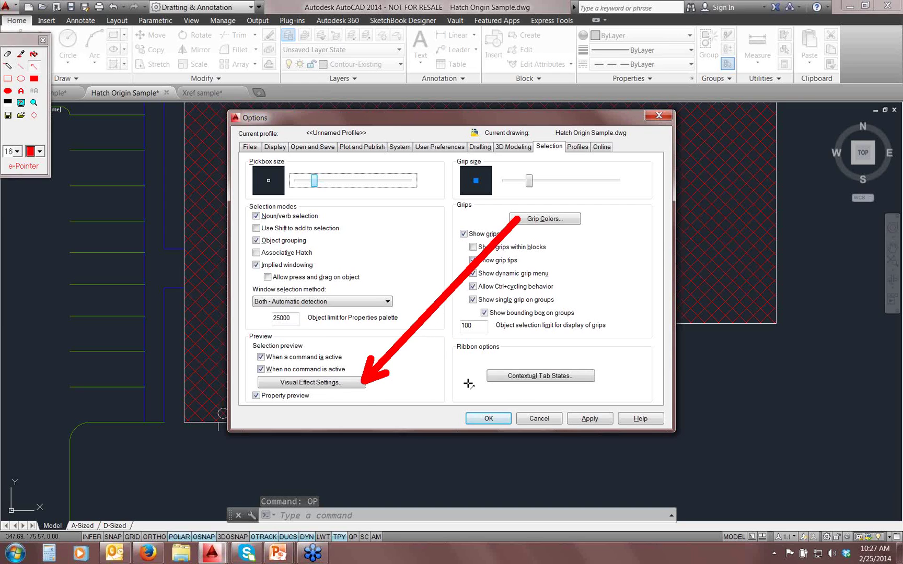
{"action": "key", "text": "Escape"}
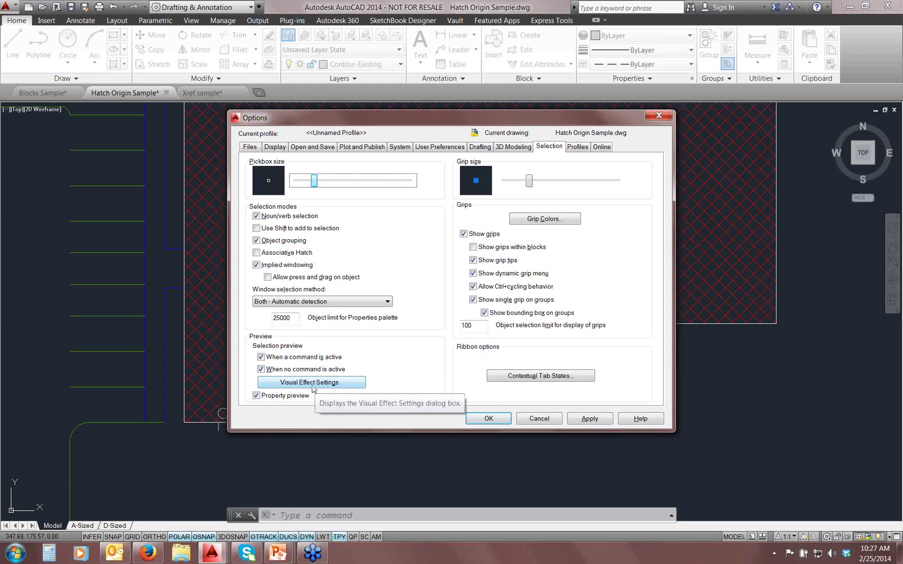
{"action": "left_click", "coordinate": [313, 385]}
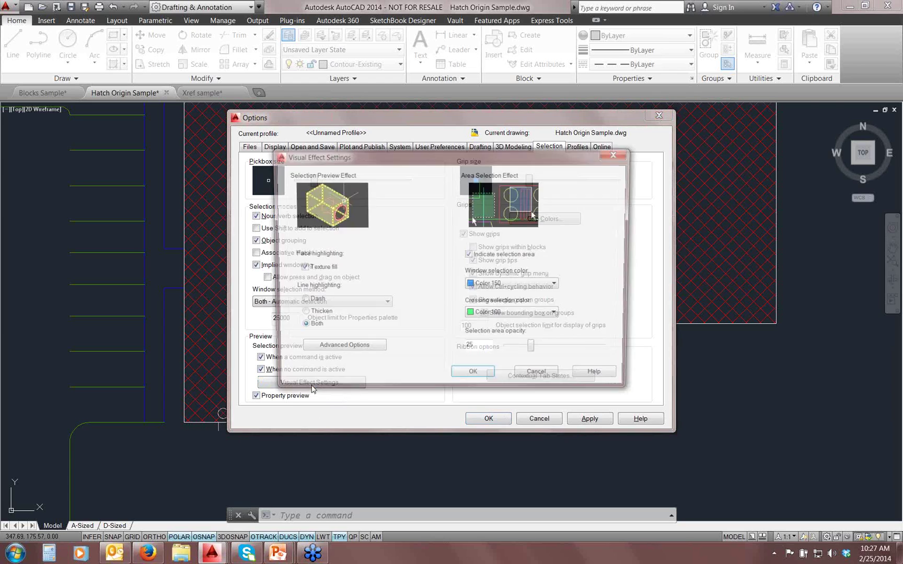
{"action": "key", "text": "F9"}
{"action": "left_click_drag", "start_coordinate": [436, 234], "coordinate": [370, 343]}
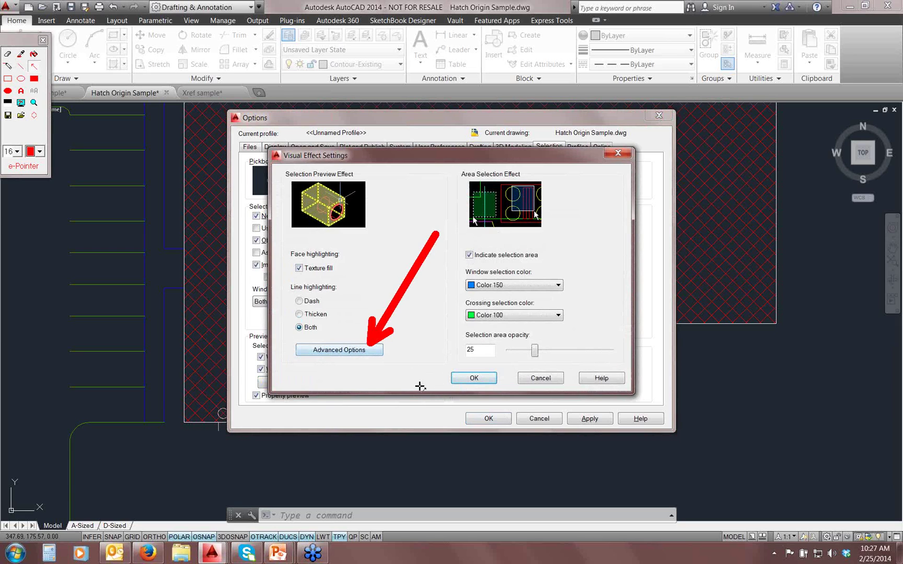
{"action": "key", "text": "F9"}
- View the Hatches exclusion in the advanced selection preview options, then accept and close all the open settings dialogs
{"action": "left_click", "coordinate": [355, 351]}
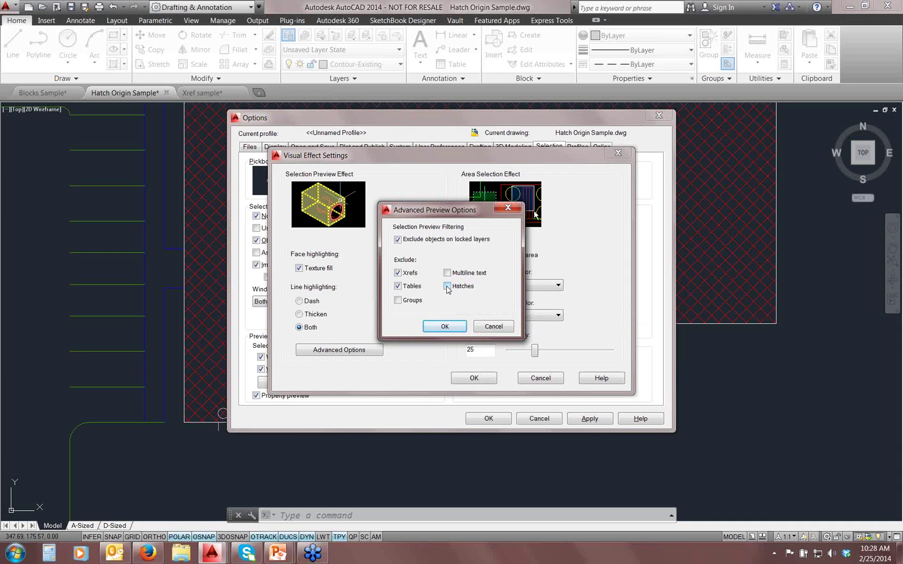
{"action": "key", "text": "F9"}
{"action": "left_click_drag", "start_coordinate": [163, 335], "coordinate": [439, 284]}
{"action": "key", "text": "F9"}
{"action": "left_click", "coordinate": [444, 326]}
{"action": "left_click", "coordinate": [473, 377]}
{"action": "left_click", "coordinate": [488, 418]}
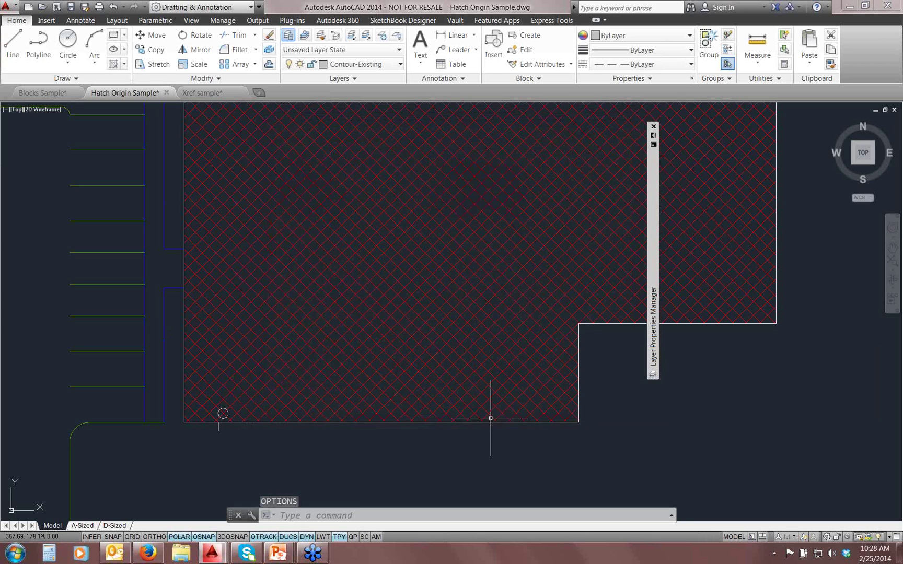
- Start the Erase command
{"action": "type", "text": "e"}
{"action": "key", "text": "Return"}
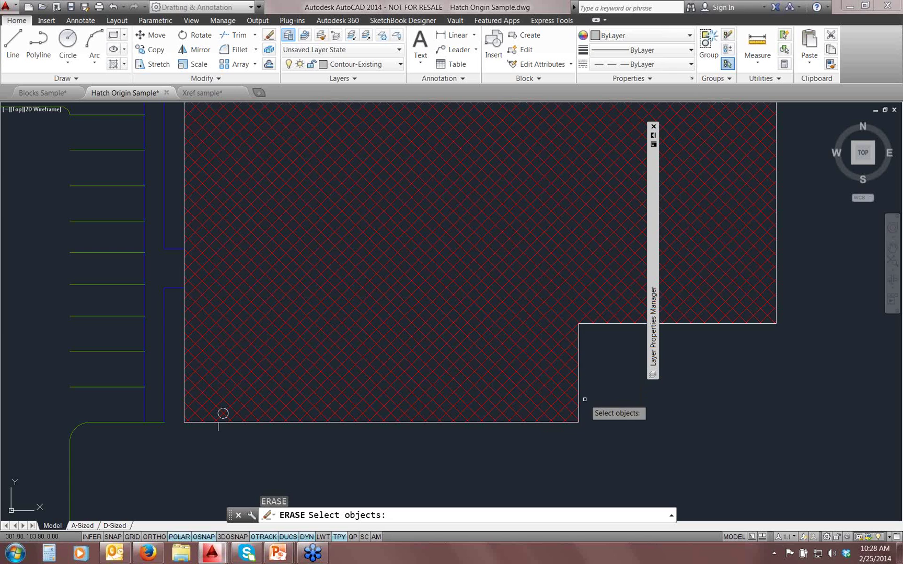
- Cancel the running Erase command
{"action": "scroll", "coordinate": [434, 295], "scroll_direction": "down", "scroll_amount": 5}
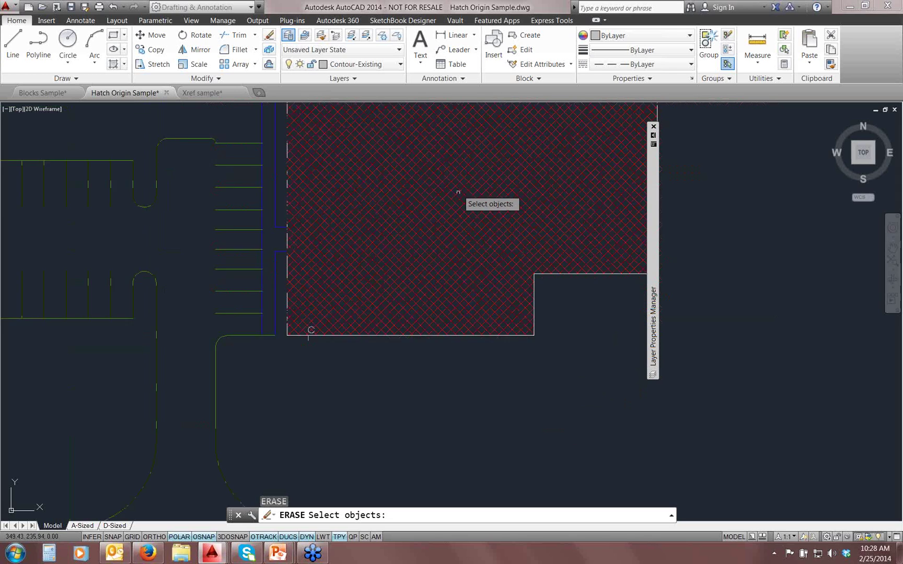
{"action": "scroll", "coordinate": [434, 295], "scroll_direction": "up", "scroll_amount": 4}
{"action": "scroll", "coordinate": [427, 268], "scroll_direction": "down", "scroll_amount": 1}
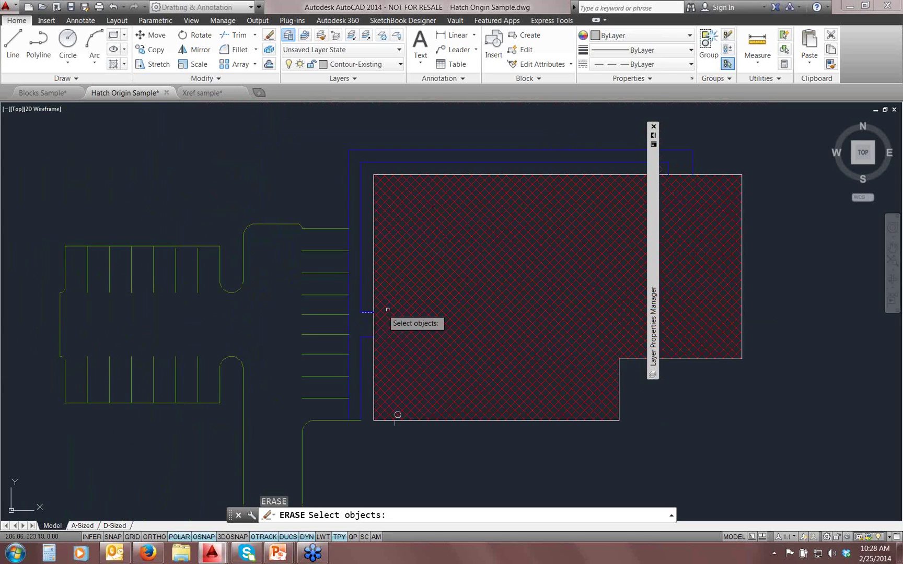
{"action": "scroll", "coordinate": [393, 324], "scroll_direction": "down", "scroll_amount": 3}
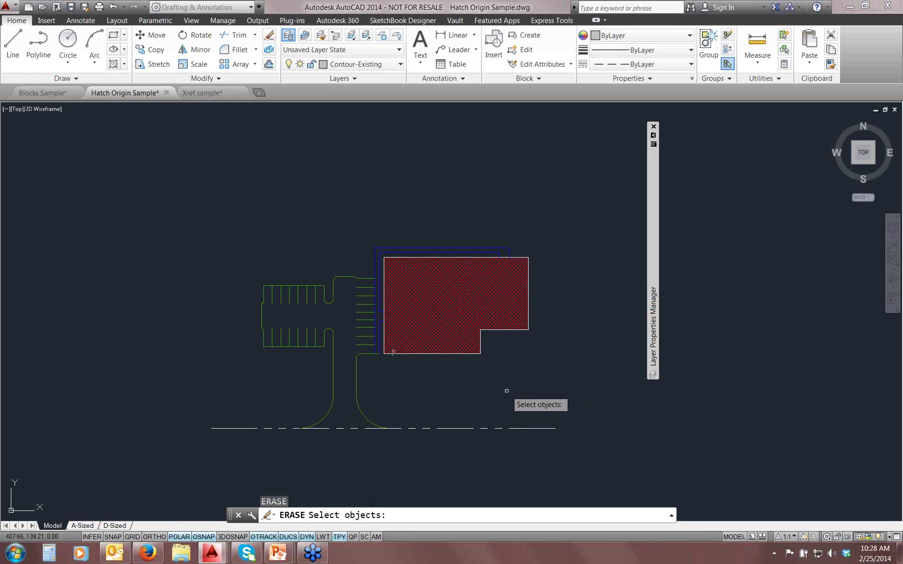
{"action": "key", "text": "Escape"}
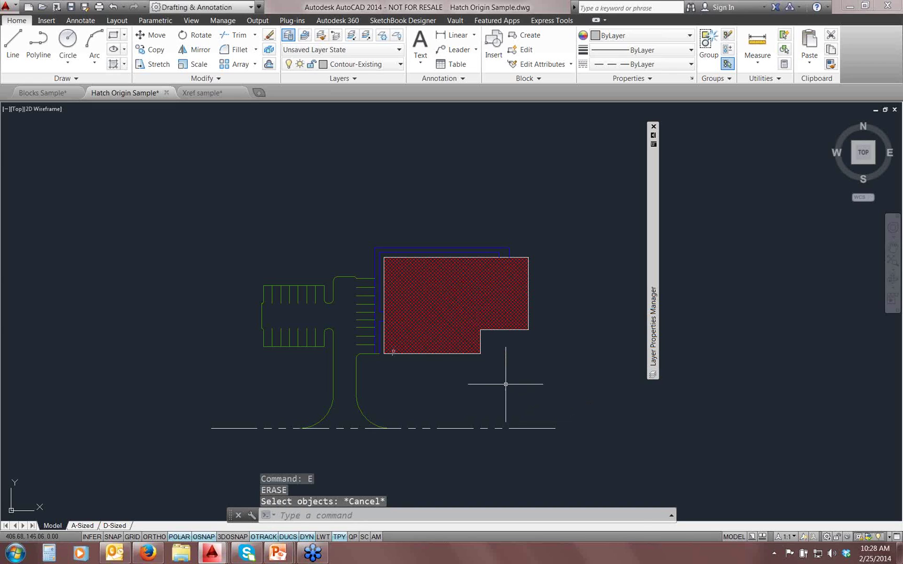
{"action": "mouse_move", "coordinate": [457, 340]}
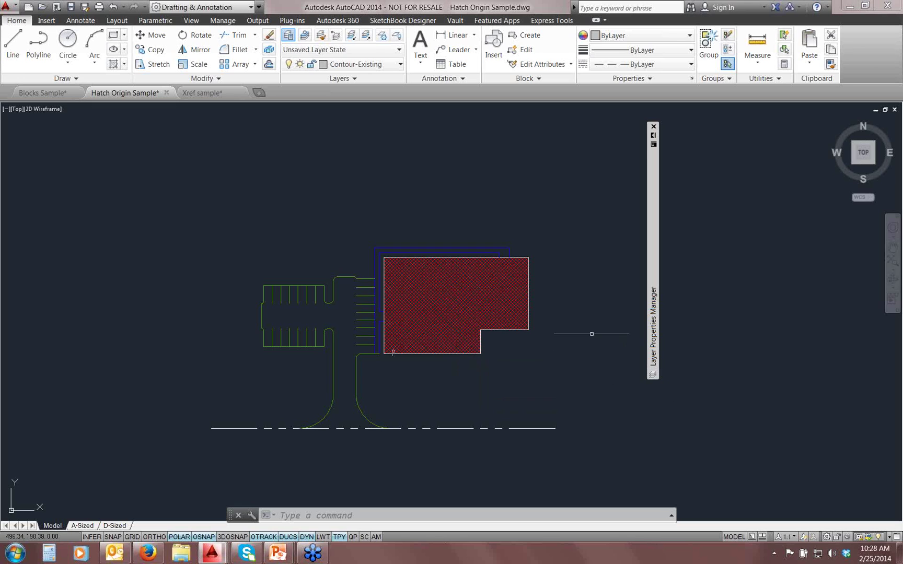
{"action": "key", "text": "Escape"}
{"action": "key", "text": "Escape"}
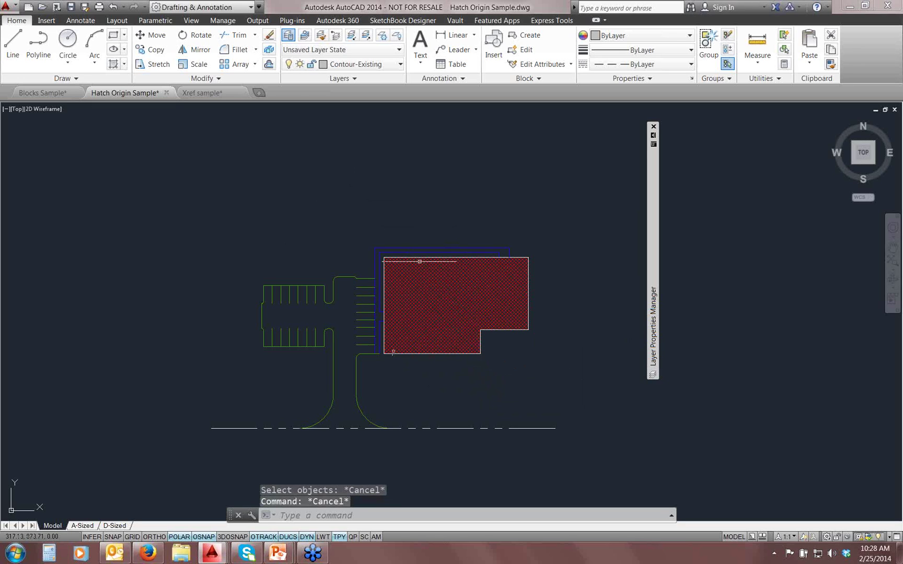
- Start a hatch with the AR-B816 brick pattern inside the walkway strip between the parking stalls and the building
{"action": "mouse_move", "coordinate": [443, 295]}
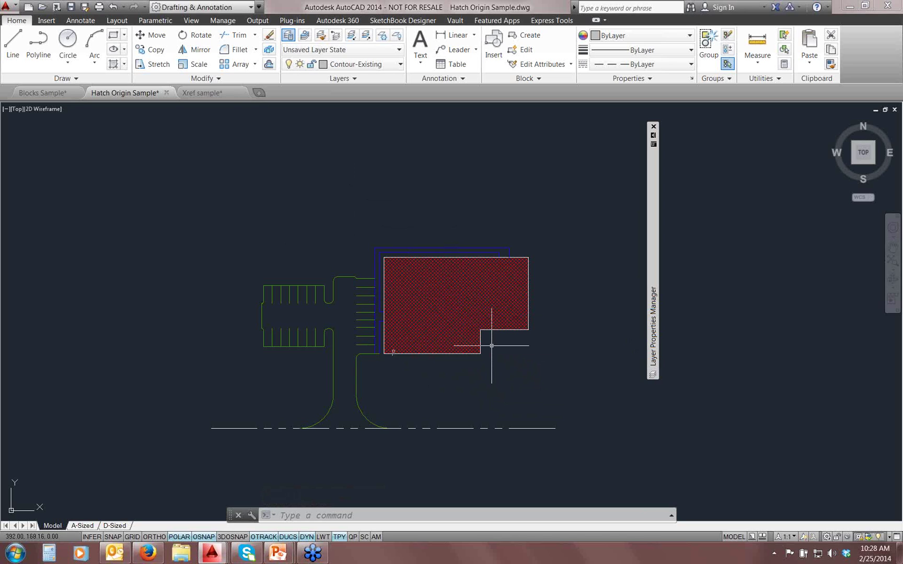
{"action": "scroll", "coordinate": [406, 354], "scroll_direction": "up", "scroll_amount": 5}
{"action": "mouse_move", "coordinate": [304, 310]}
{"action": "middle_mouse_down"}
{"action": "mouse_move", "coordinate": [342, 345]}
{"action": "mouse_move", "coordinate": [480, 371]}
{"action": "middle_mouse_up"}
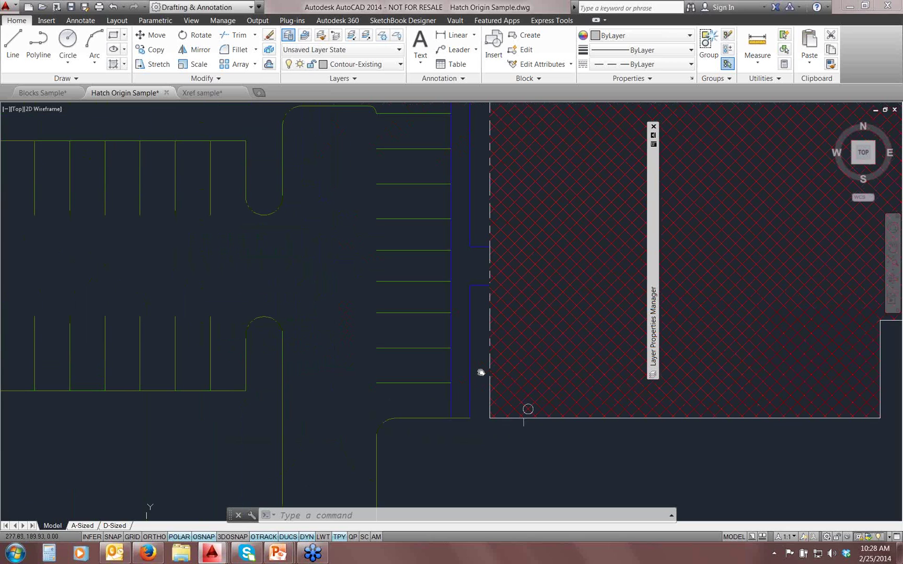
{"action": "type", "text": "h"}
{"action": "key", "text": "Return"}
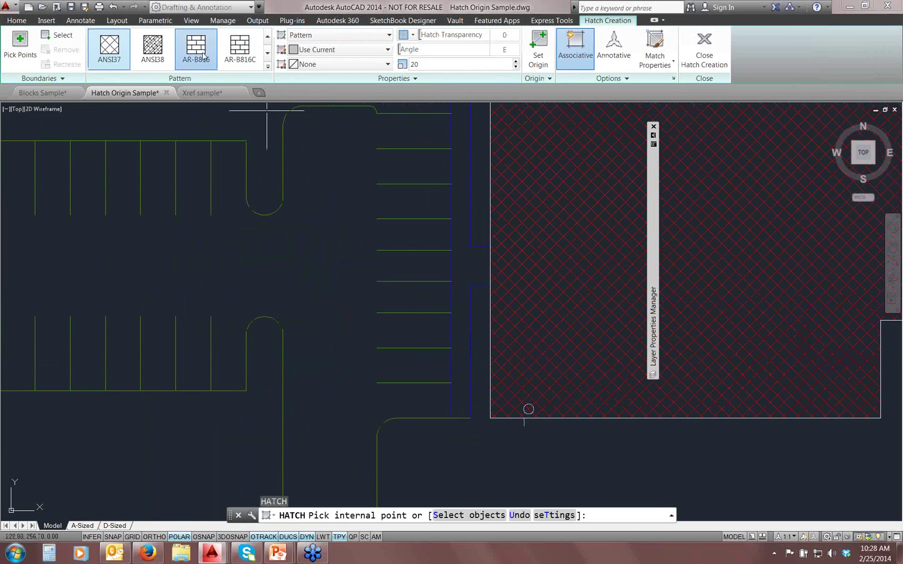
{"action": "left_click", "coordinate": [203, 57]}
{"action": "left_click", "coordinate": [459, 337]}
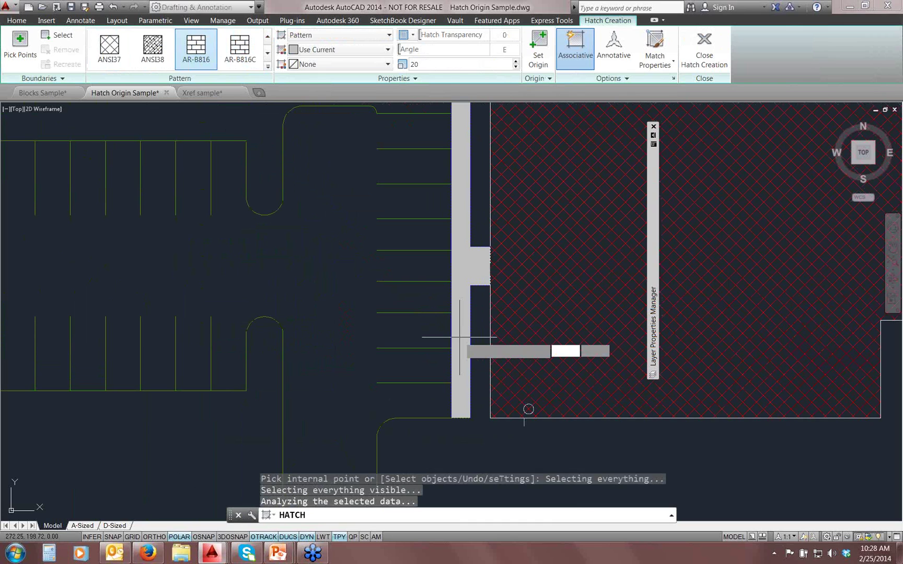
- Try a hatch scale of 60 and 100 on the new walkway hatch and finish the hatch
{"action": "scroll", "coordinate": [468, 376], "scroll_direction": "up", "scroll_amount": 10}
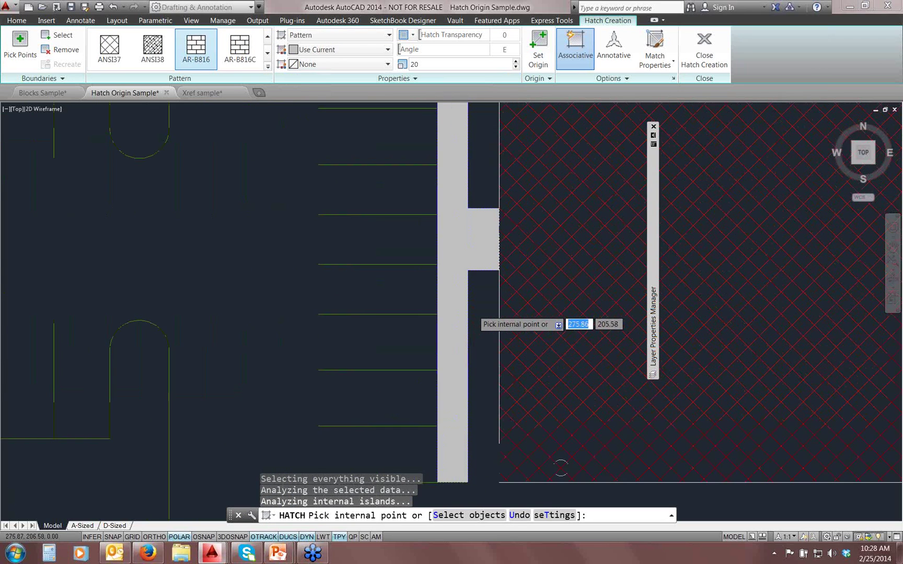
{"action": "left_click", "coordinate": [442, 64]}
{"action": "type", "text": "60"}
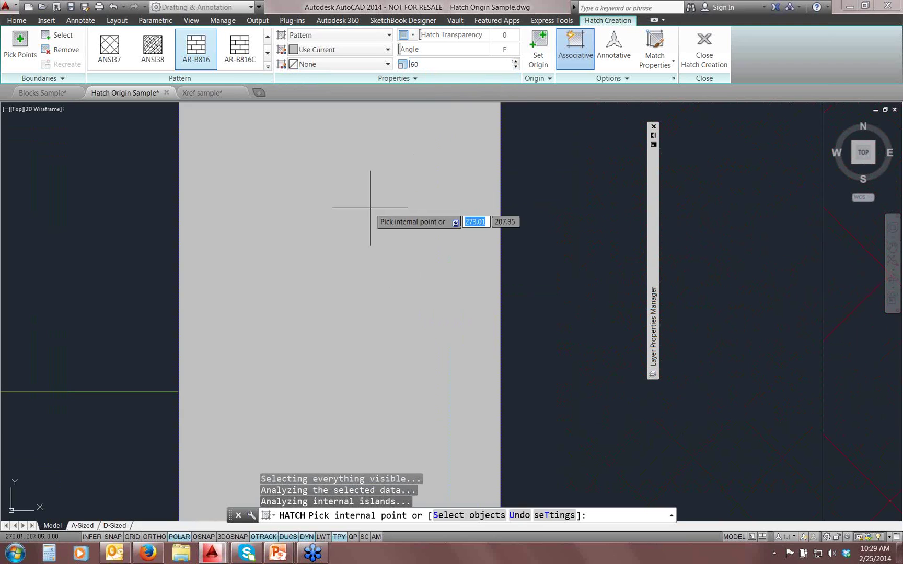
{"action": "left_click", "coordinate": [435, 64]}
{"action": "type", "text": "100"}
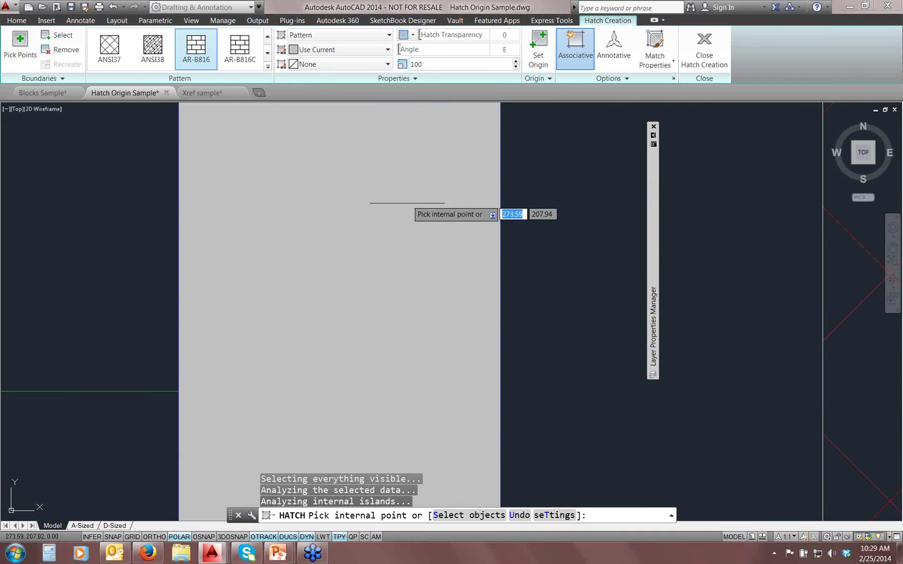
{"action": "key", "text": "Return"}
- Select the walkway hatch, try a scale of 1000 and clear the selection
{"action": "scroll", "coordinate": [378, 269], "scroll_direction": "down", "scroll_amount": 4}
{"action": "scroll", "coordinate": [379, 275], "scroll_direction": "down", "scroll_amount": 2}
{"action": "left_click", "coordinate": [381, 185]}
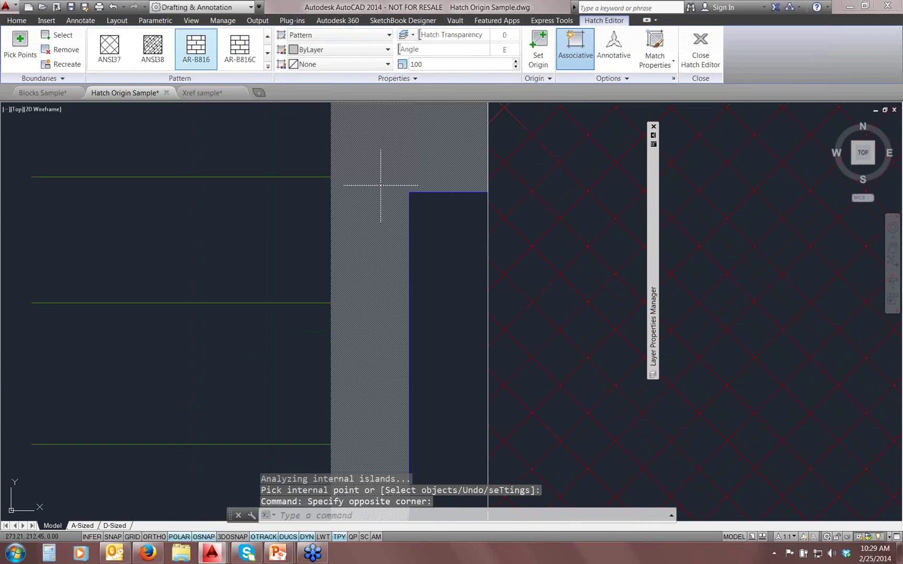
{"action": "left_click", "coordinate": [468, 66]}
{"action": "type", "text": "1000"}
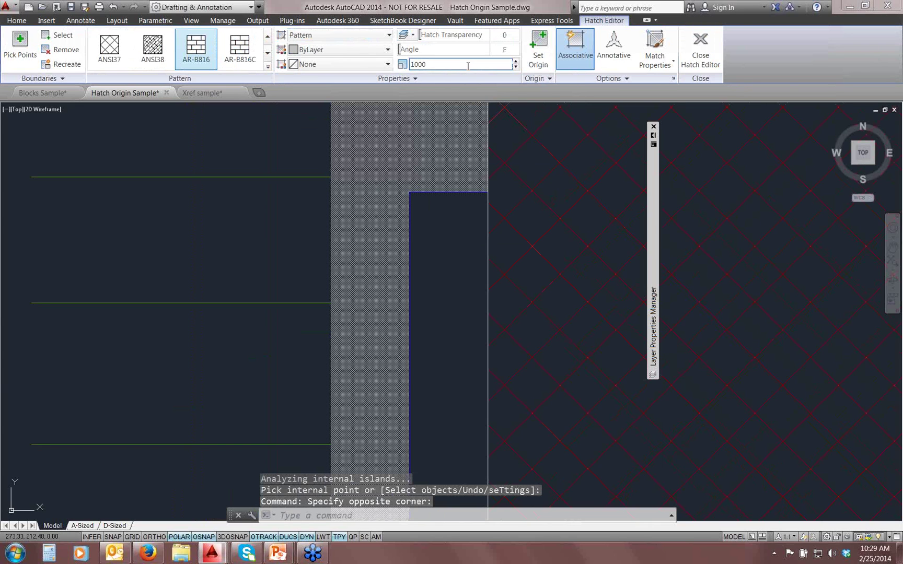
{"action": "scroll", "coordinate": [383, 272], "scroll_direction": "down", "scroll_amount": 3}
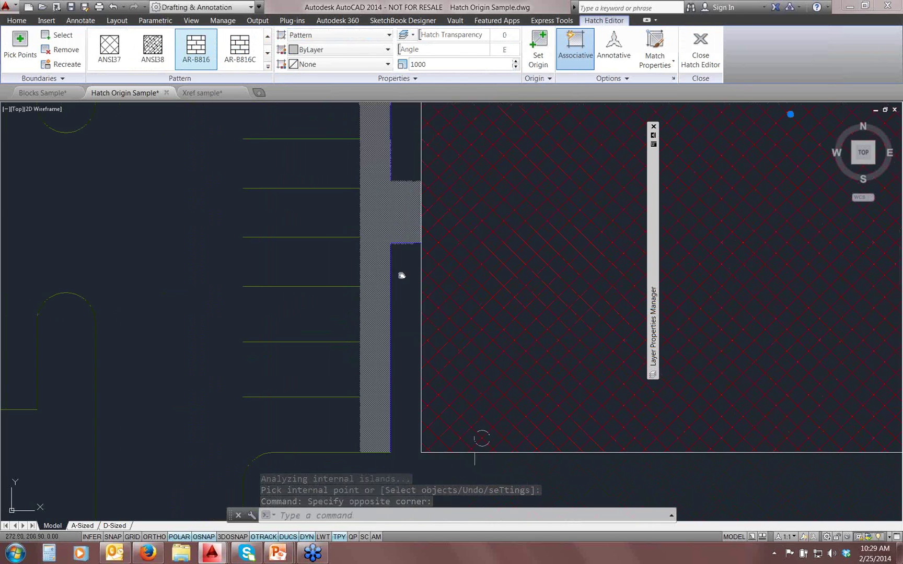
{"action": "key", "text": "Escape"}
- Reselect the walkway hatch and change its scale to 10000, 1 and finally 0.25
{"action": "left_click", "coordinate": [403, 222]}
{"action": "left_click", "coordinate": [446, 64]}
{"action": "type", "text": "10000"}
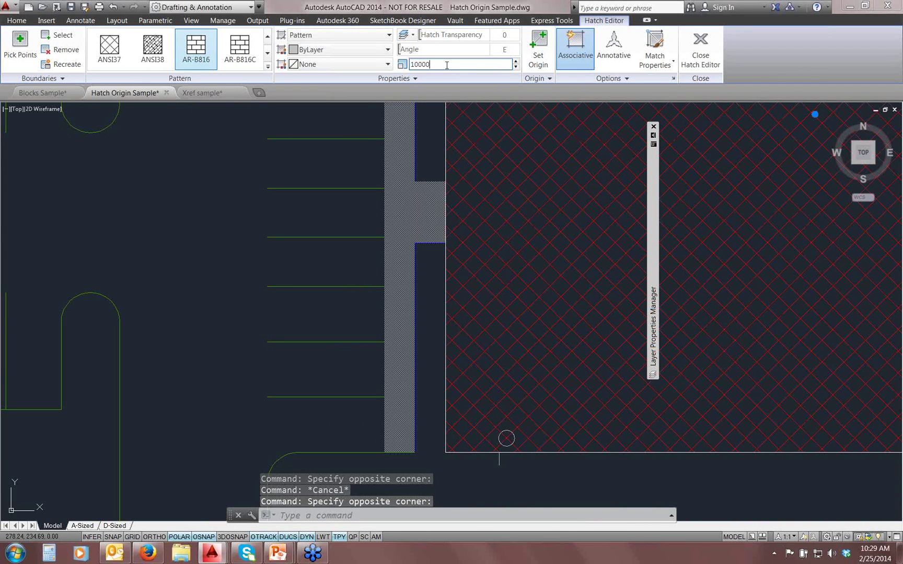
{"action": "key", "text": "Return"}
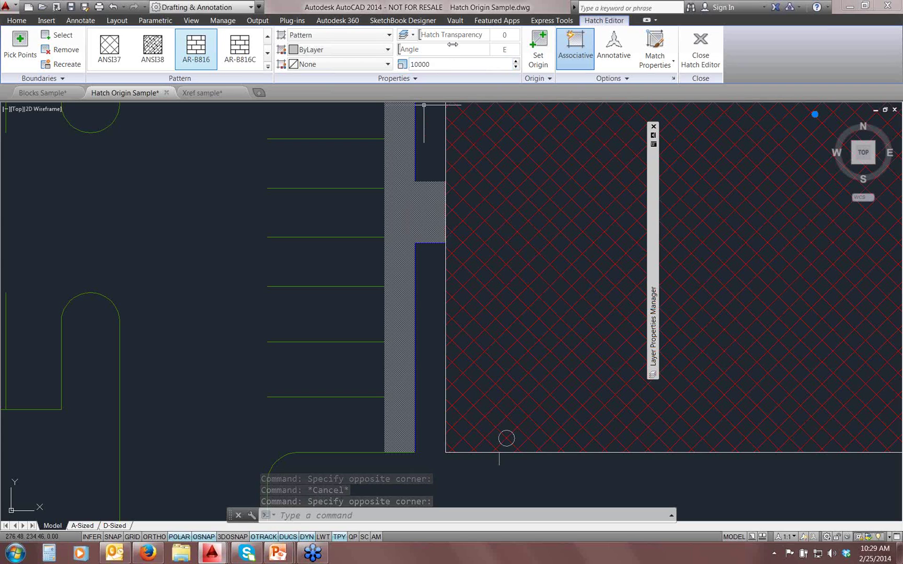
{"action": "left_click", "coordinate": [457, 63]}
{"action": "type", "text": "1"}
{"action": "key", "text": "Return"}
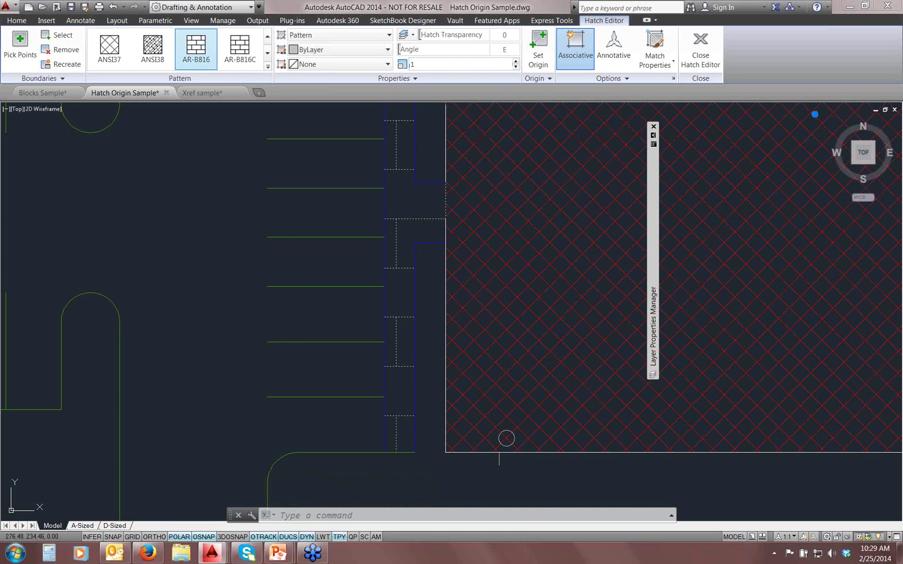
{"action": "left_click", "coordinate": [441, 65]}
{"action": "type", "text": "0.25"}
{"action": "key", "text": "Return"}
{"action": "scroll", "coordinate": [403, 433], "scroll_direction": "up", "scroll_amount": 5}
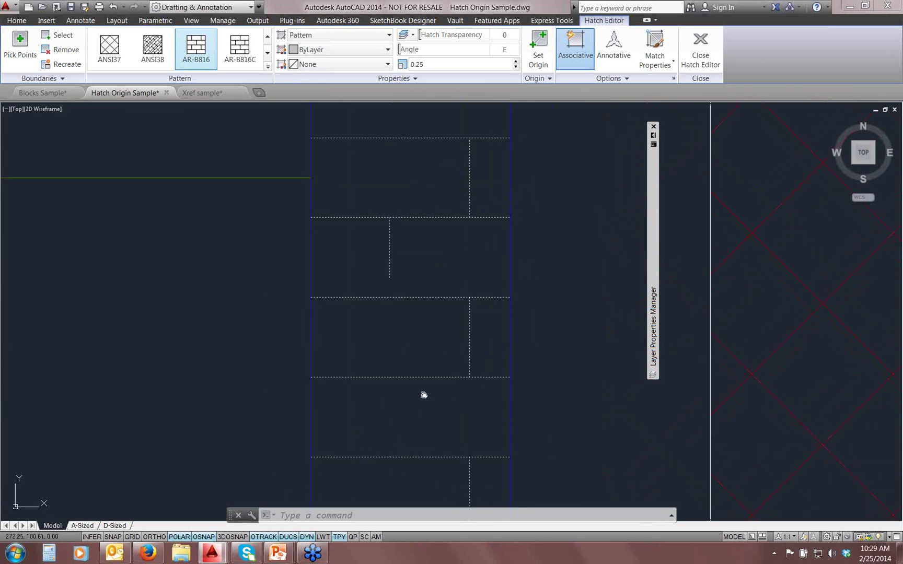
- Move the selected walkway hatch to the Dimensions layer
{"action": "scroll", "coordinate": [452, 333], "scroll_direction": "down", "scroll_amount": 3}
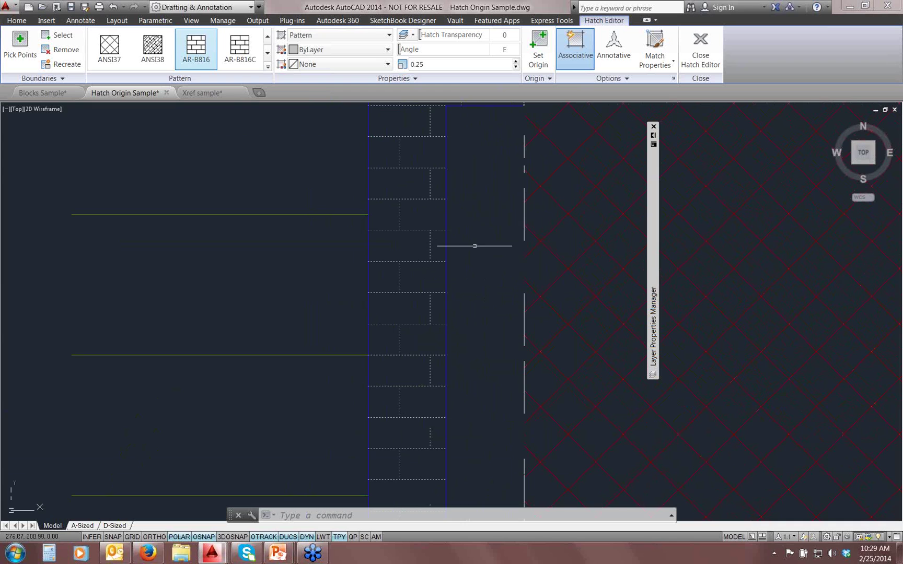
{"action": "scroll", "coordinate": [487, 361], "scroll_direction": "up", "scroll_amount": 2}
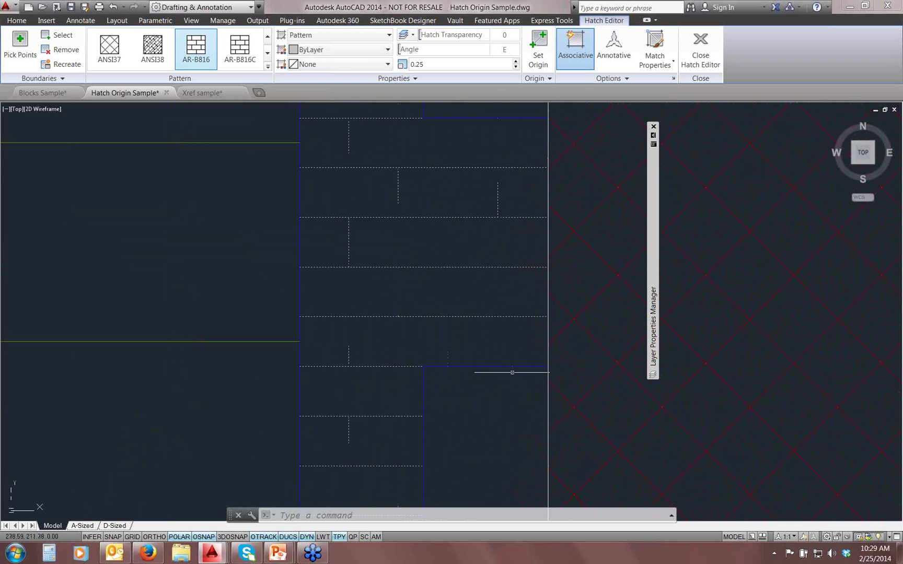
{"action": "scroll", "coordinate": [524, 363], "scroll_direction": "up", "scroll_amount": 3}
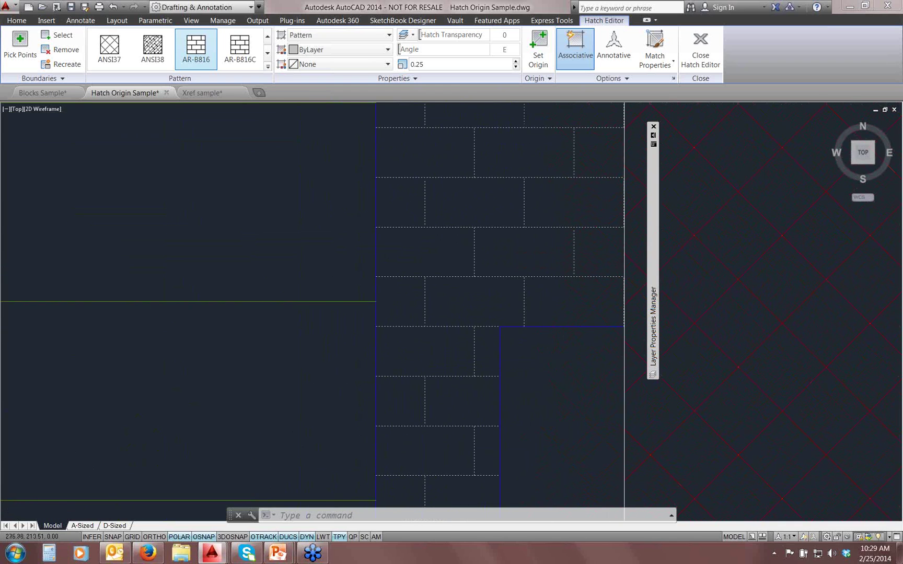
{"action": "scroll", "coordinate": [502, 352], "scroll_direction": "down", "scroll_amount": 6}
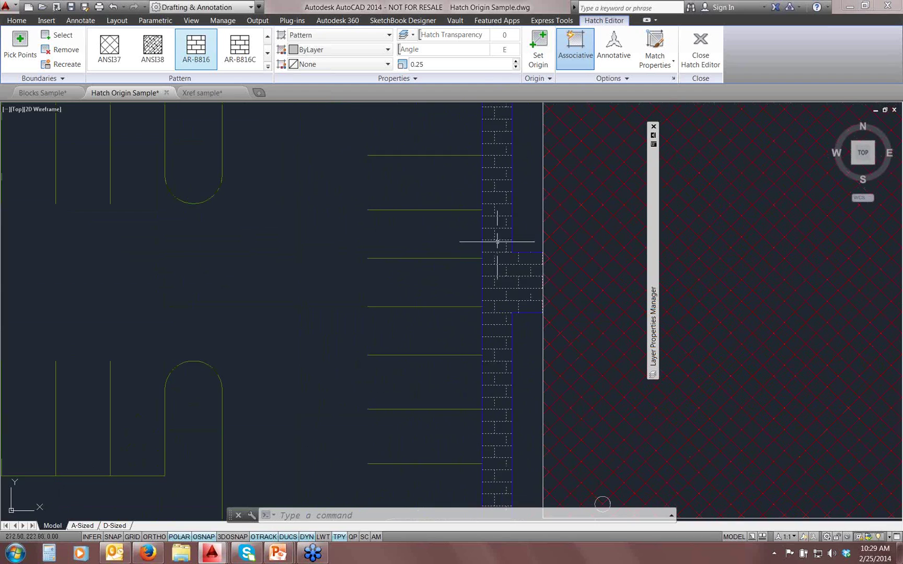
{"action": "middle_click_drag", "start_coordinate": [482, 421], "coordinate": [479, 209]}
{"action": "scroll", "coordinate": [469, 180], "scroll_direction": "up", "scroll_amount": 5}
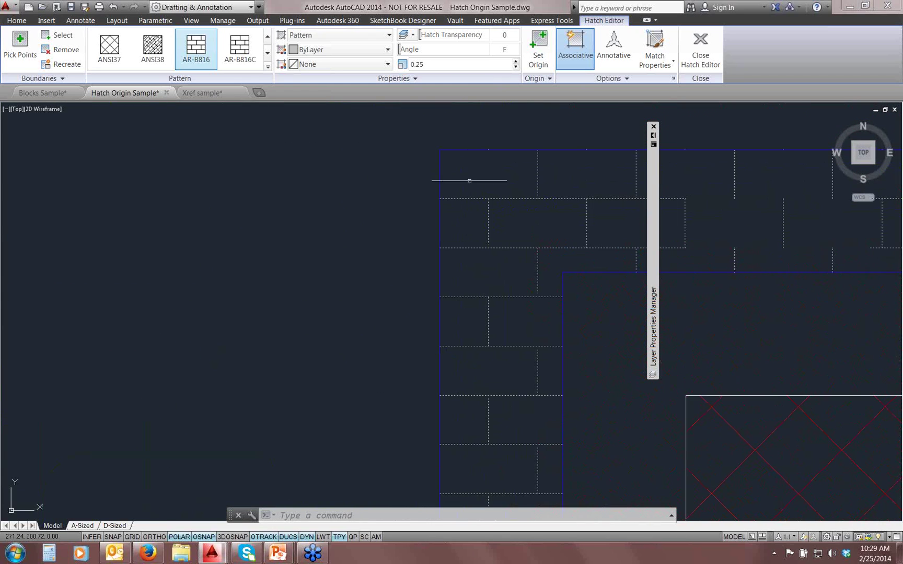
{"action": "left_click", "coordinate": [386, 78]}
{"action": "left_click", "coordinate": [337, 93]}
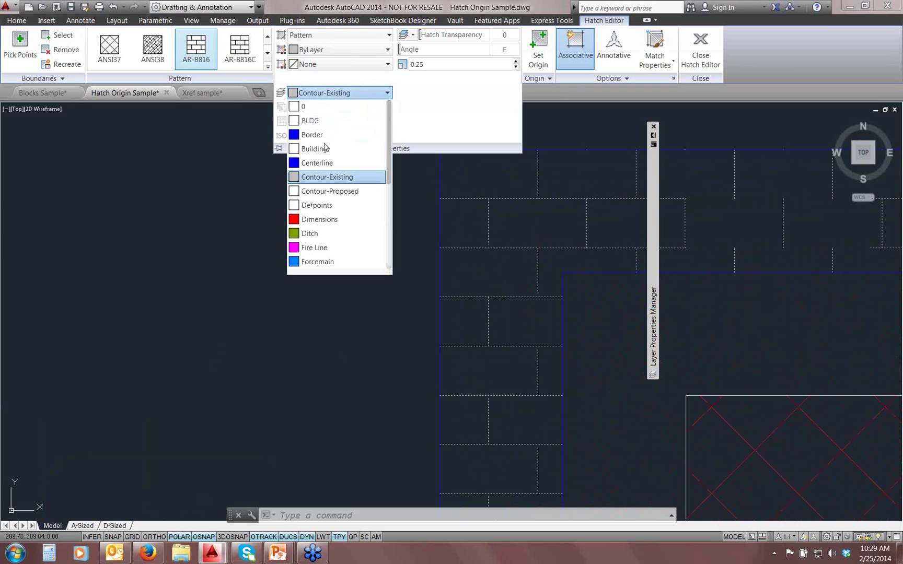
{"action": "left_click", "coordinate": [326, 220]}
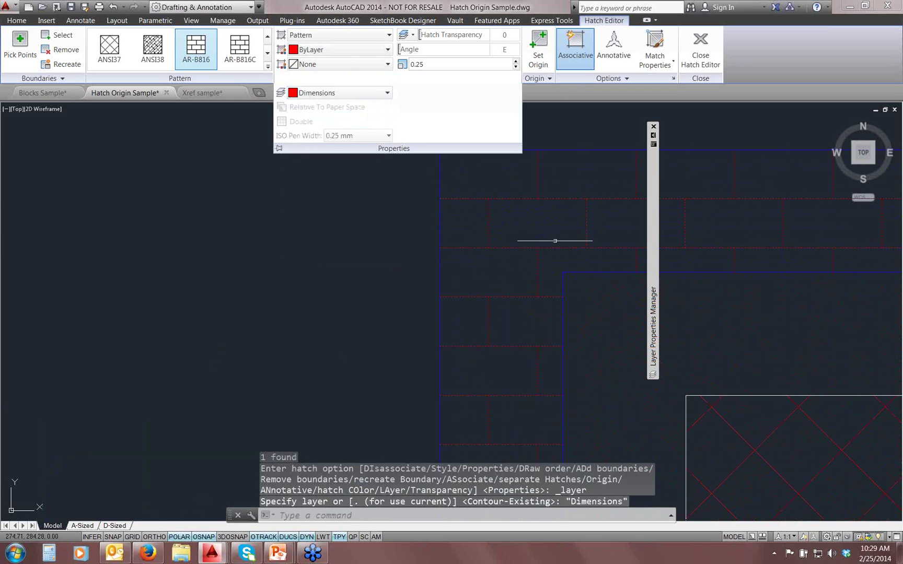
- Set the origin of the walkway hatch to the endpoint at the walkway's inner upper-left corner
{"action": "scroll", "coordinate": [501, 230], "scroll_direction": "up", "scroll_amount": 2}
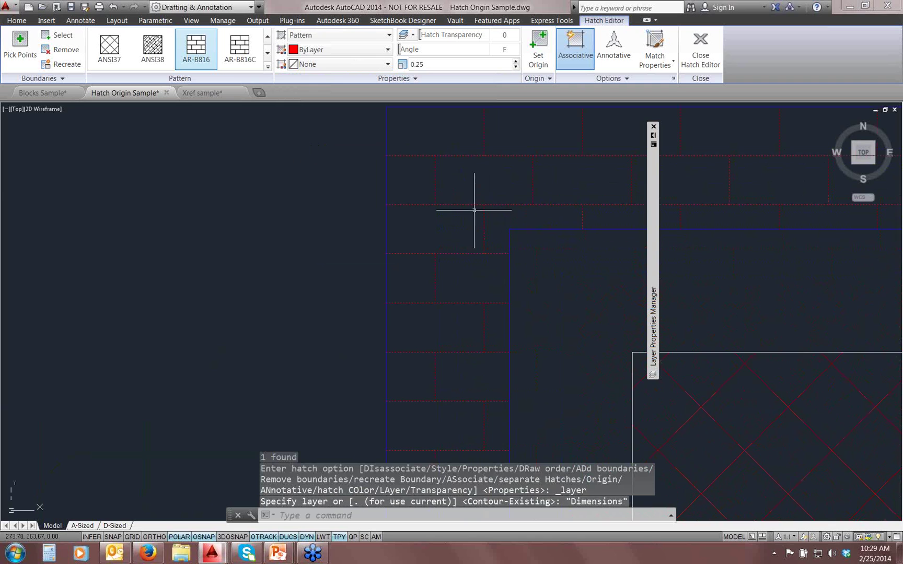
{"action": "left_click_drag", "start_coordinate": [601, 376], "coordinate": [517, 238]}
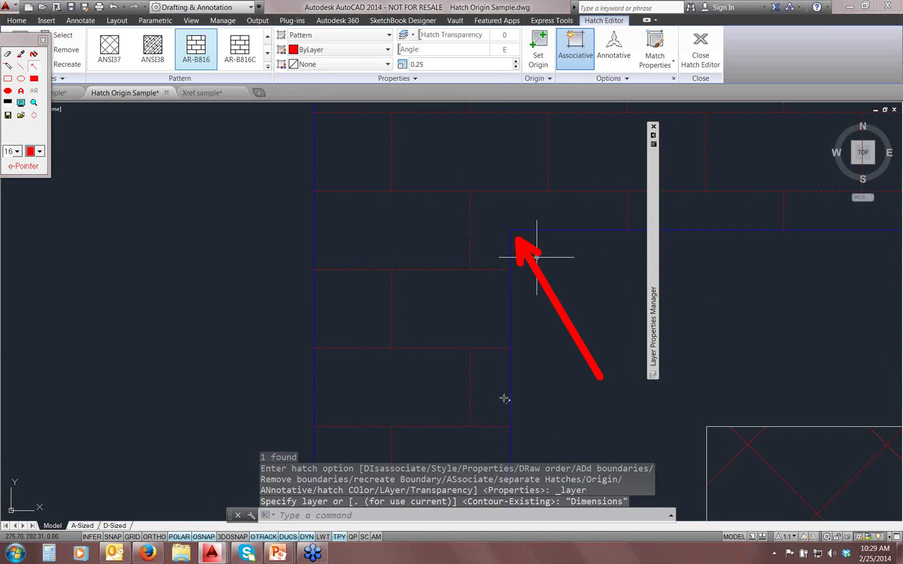
{"action": "key", "text": "Escape"}
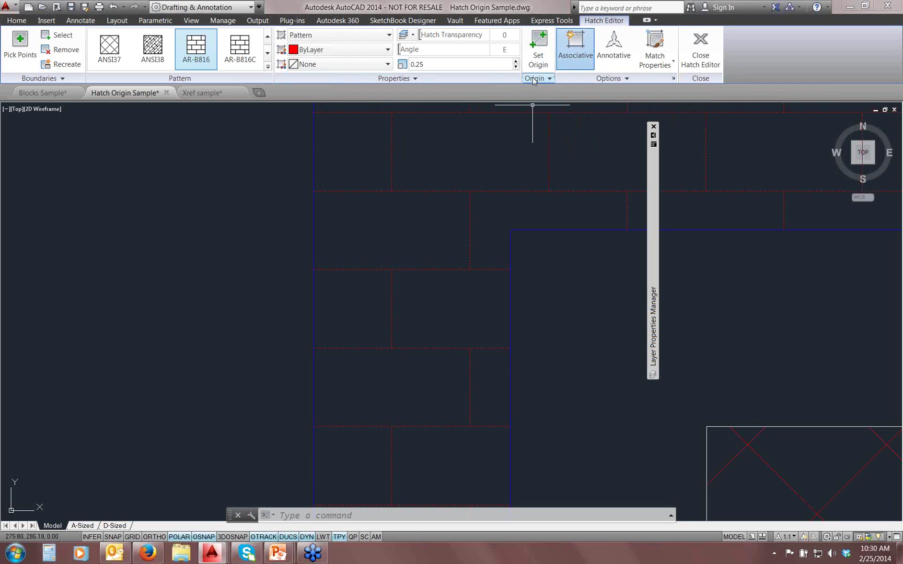
{"action": "left_click", "coordinate": [541, 47]}
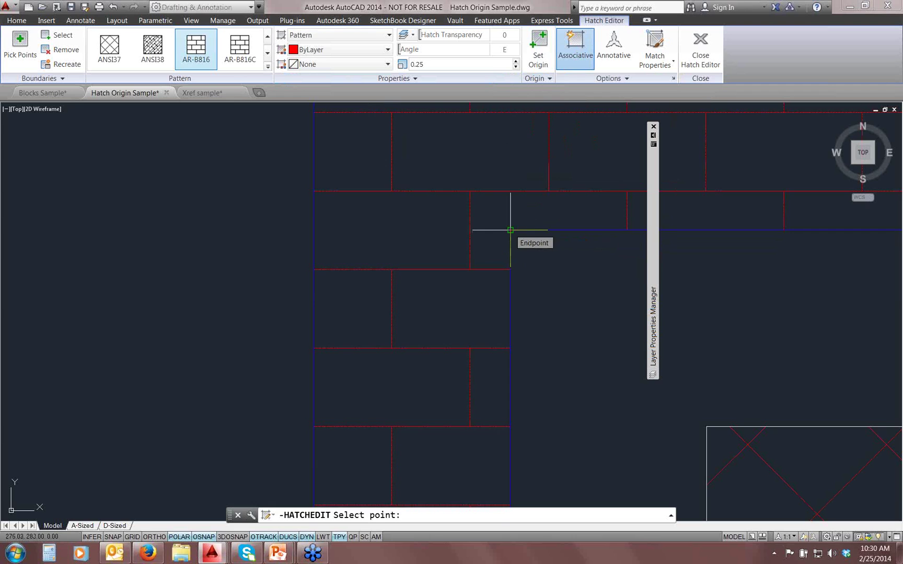
{"action": "left_click", "coordinate": [510, 230]}
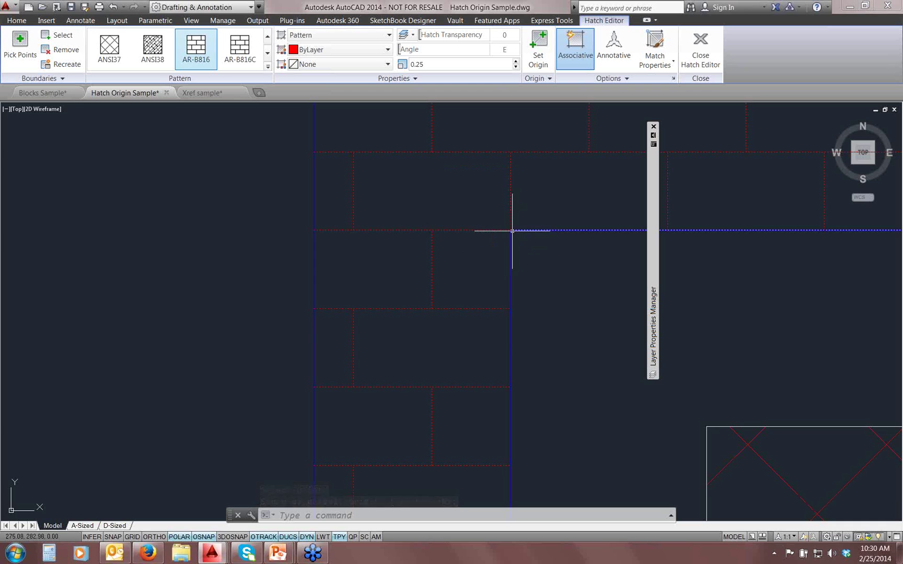
{"action": "scroll", "coordinate": [502, 240], "scroll_direction": "down", "scroll_amount": 2}
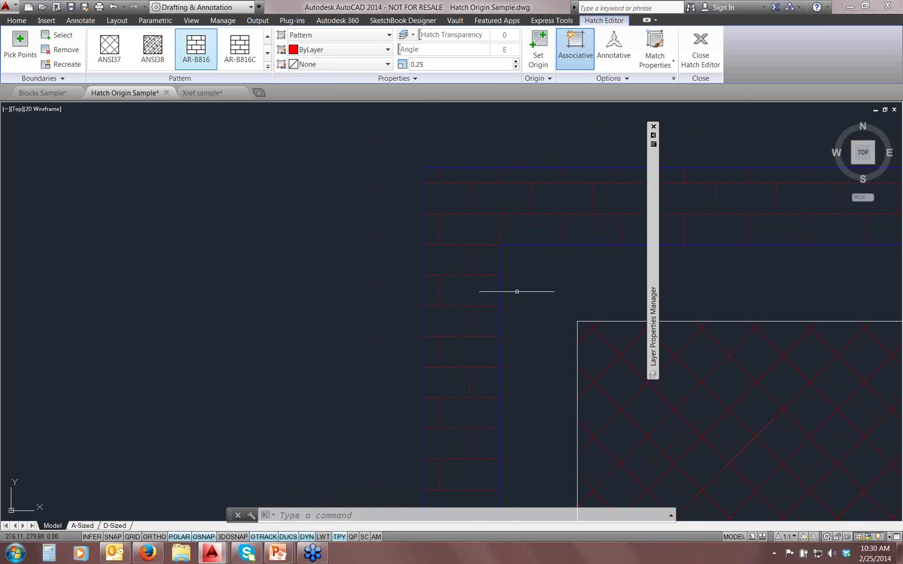
{"action": "scroll", "coordinate": [502, 245], "scroll_direction": "up", "scroll_amount": 2}
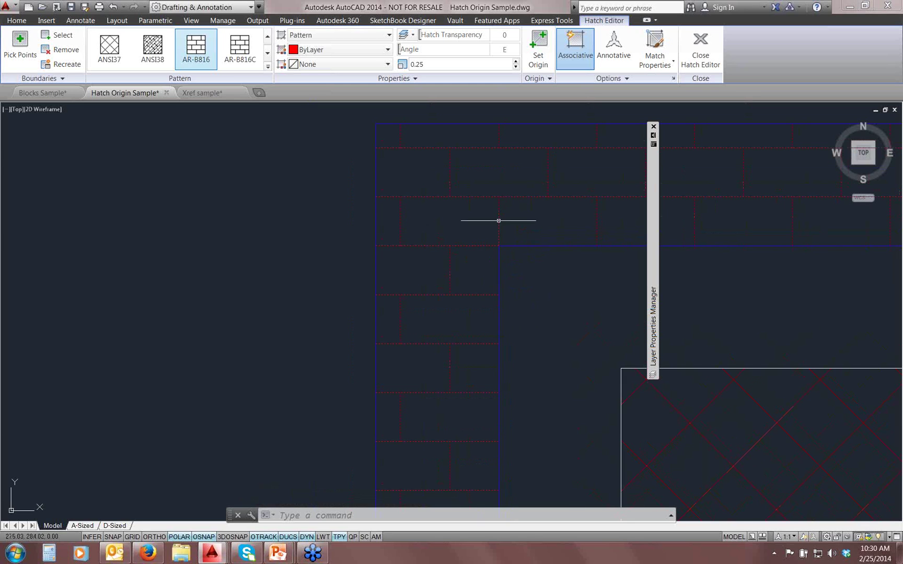
{"action": "scroll", "coordinate": [491, 221], "scroll_direction": "up", "scroll_amount": 2}
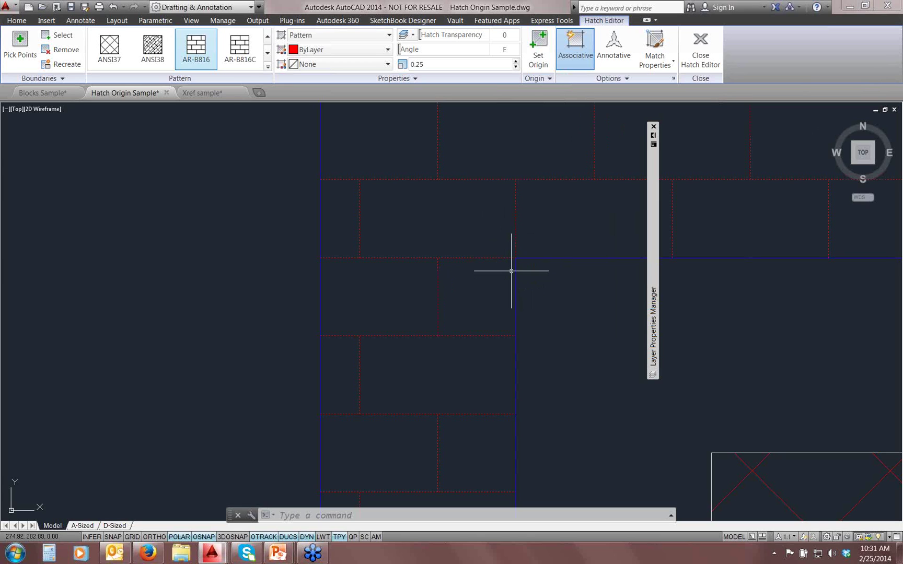
- Cycle from Hatch Origin Sample past Xref sample to Blocks Sample and fit that whole drawing in view
{"action": "scroll", "coordinate": [511, 271], "scroll_direction": "down", "scroll_amount": 4}
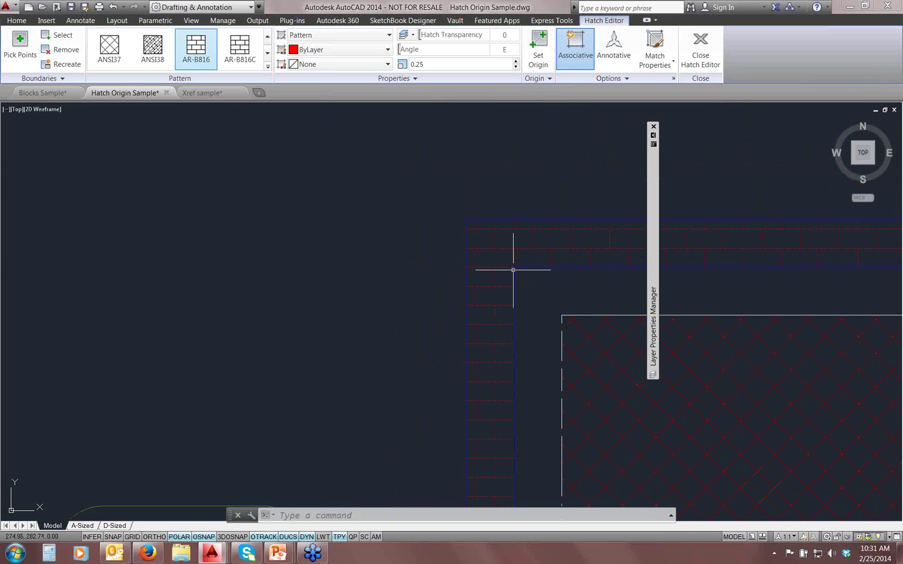
{"action": "key", "text": "ctrl+Tab"}
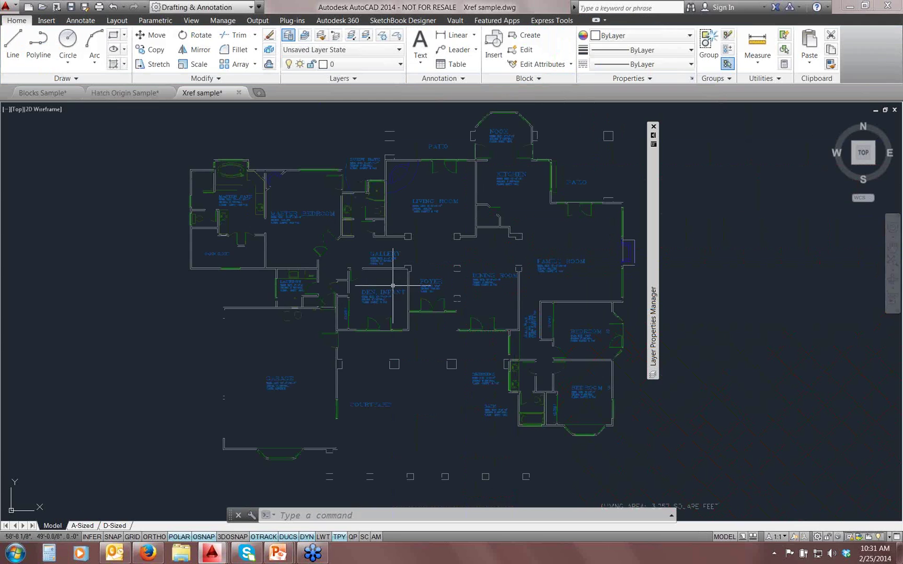
{"action": "key", "text": "ctrl+Tab"}
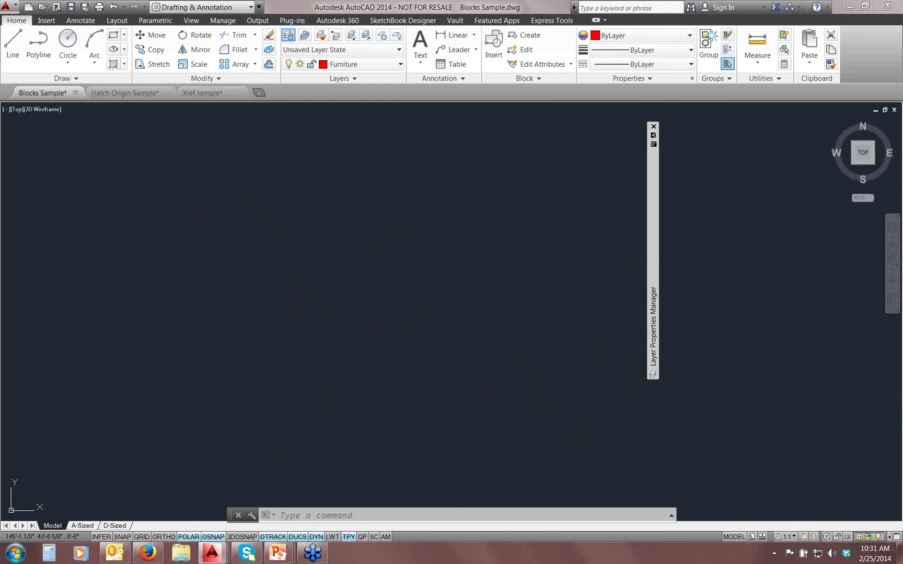
{"action": "middle_click", "coordinate": [408, 281]}
{"action": "middle_click", "coordinate": [407, 281]}
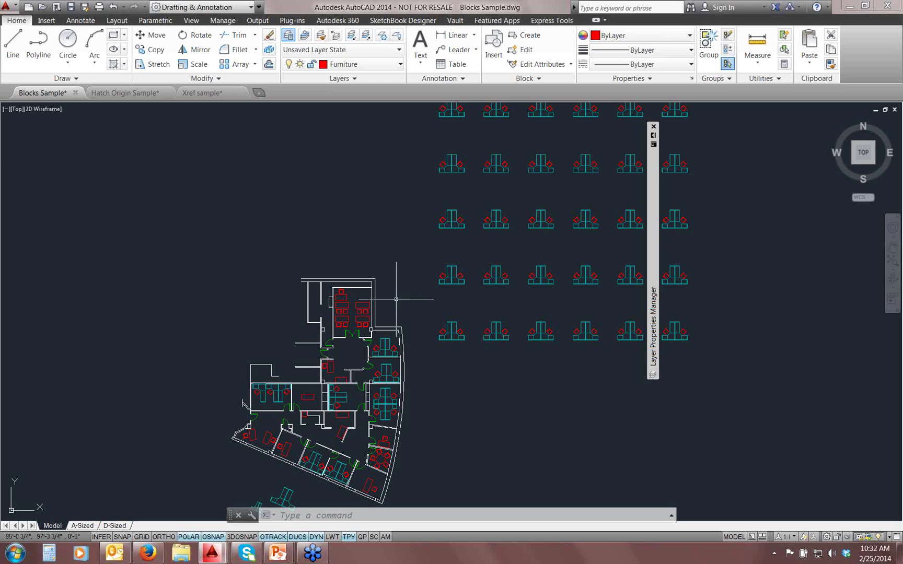
- Cycle through all the open drawings once, ending back on Blocks Sample
{"action": "key", "text": "ctrl+Tab"}
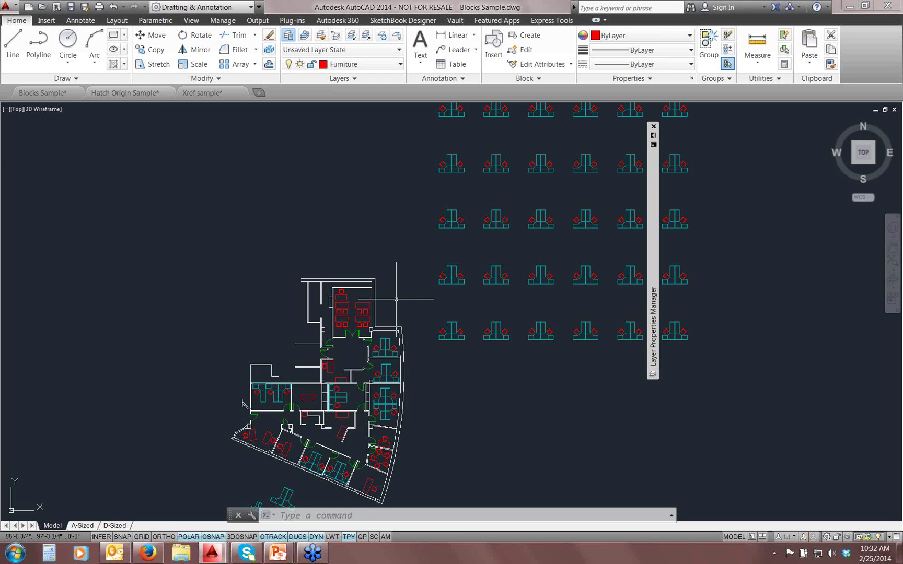
{"action": "key", "text": "ctrl+Tab"}
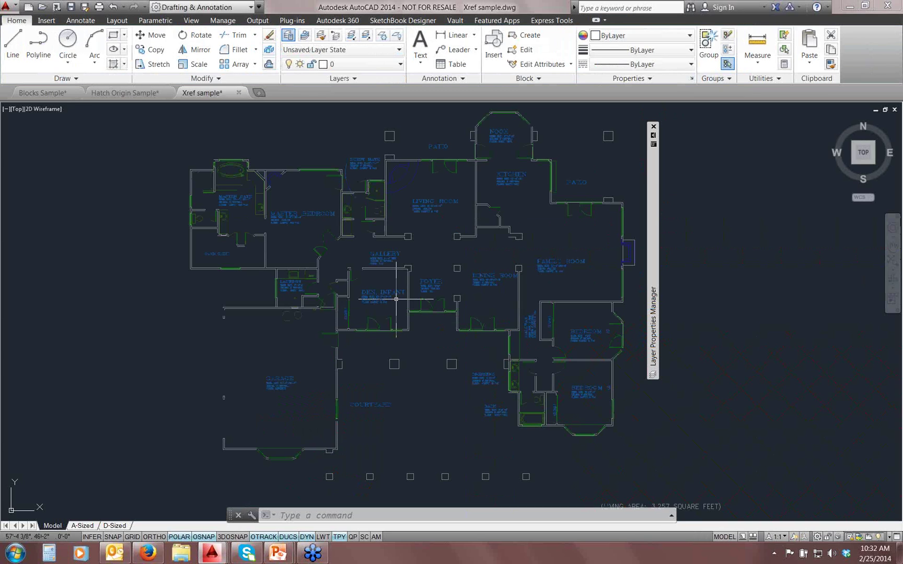
{"action": "key", "text": "ctrl+Tab"}
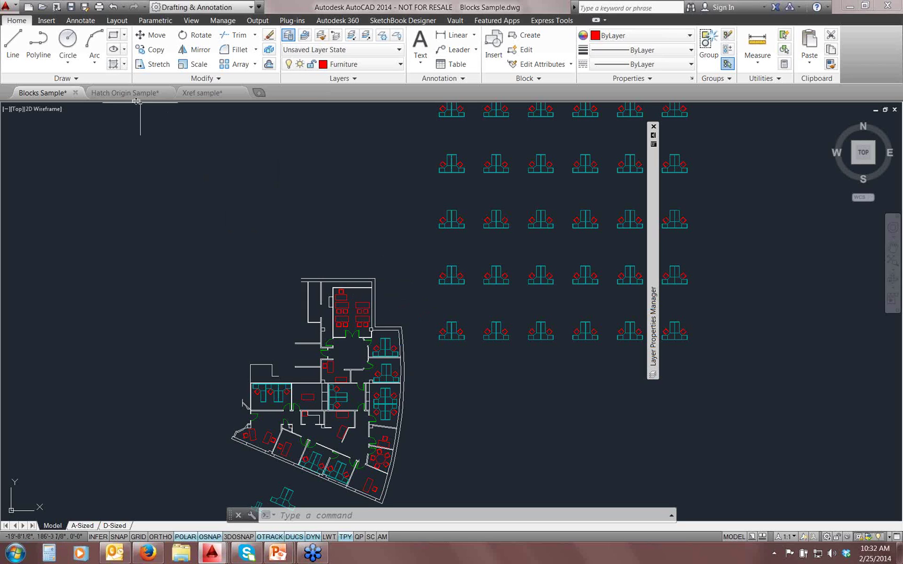
- Open the A-Sized layout of Xref sample and cycle through the other open drawings back to it
{"action": "mouse_move", "coordinate": [235, 97]}
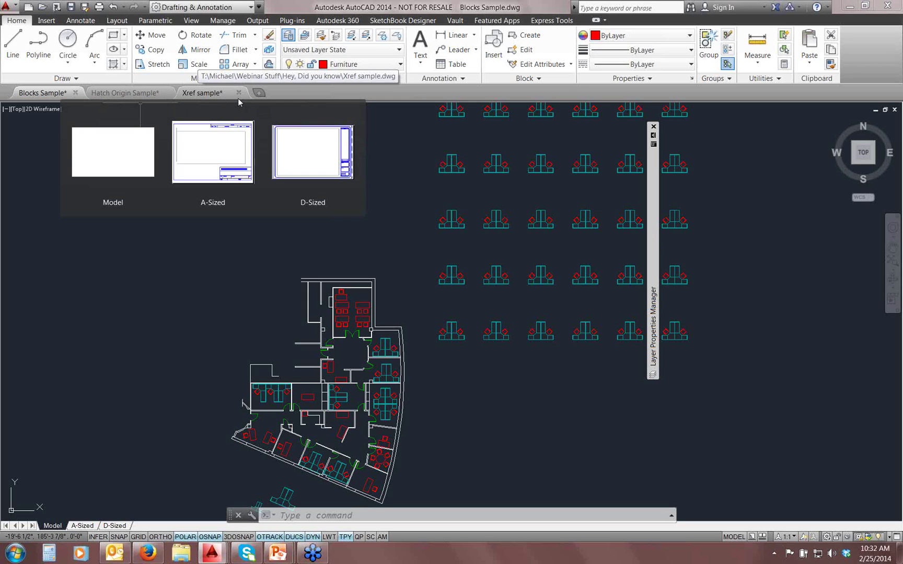
{"action": "left_click", "coordinate": [201, 164]}
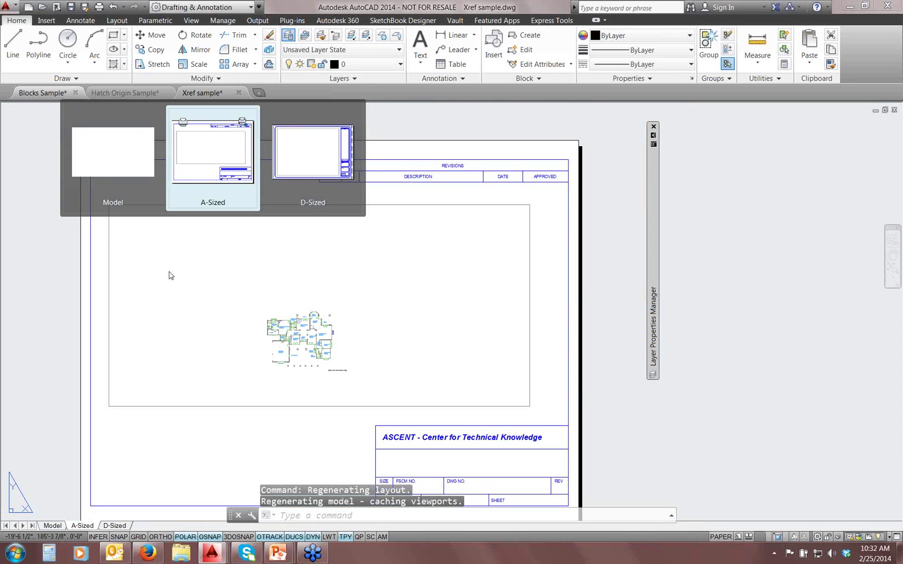
{"action": "key", "text": "ctrl+Tab"}
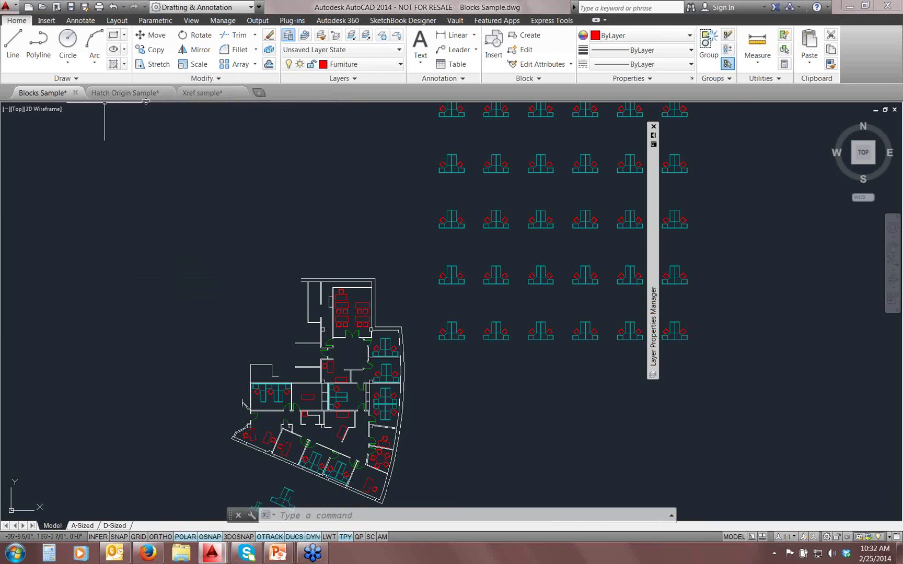
{"action": "key", "text": "ctrl+Tab"}
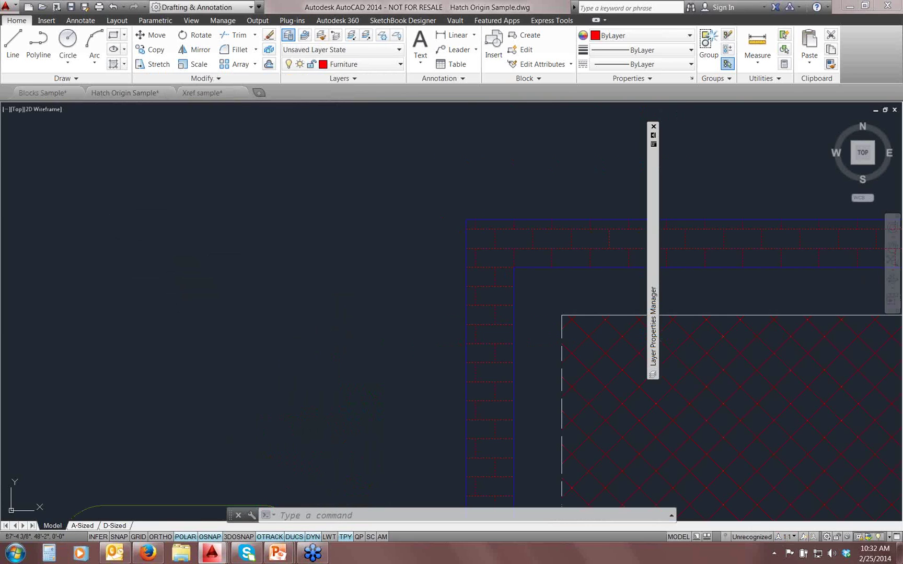
{"action": "key", "text": "ctrl+Tab"}
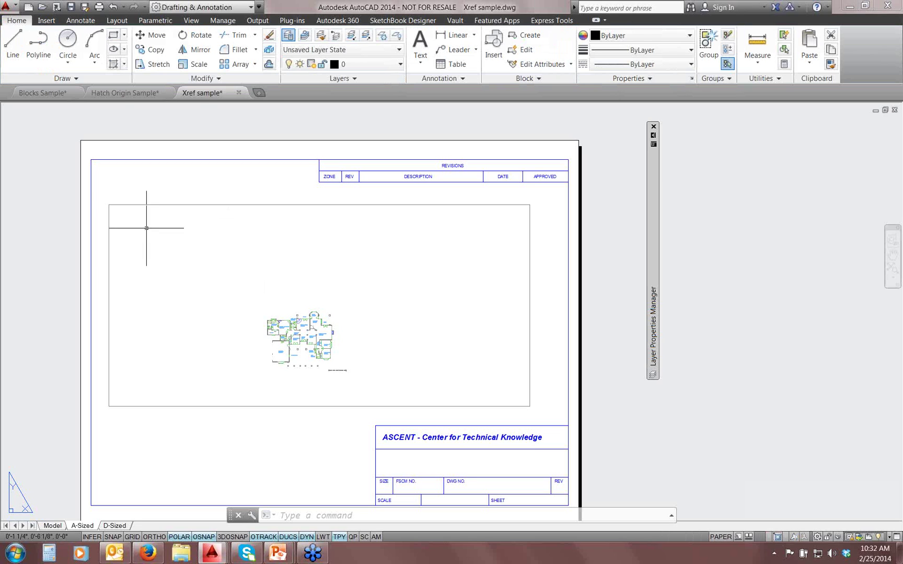
- Reorder the open drawings so Hatch Origin Sample follows Xref sample, and cycle through them, ending on Blocks Sample
{"action": "left_click_drag", "start_coordinate": [127, 94], "coordinate": [239, 97]}
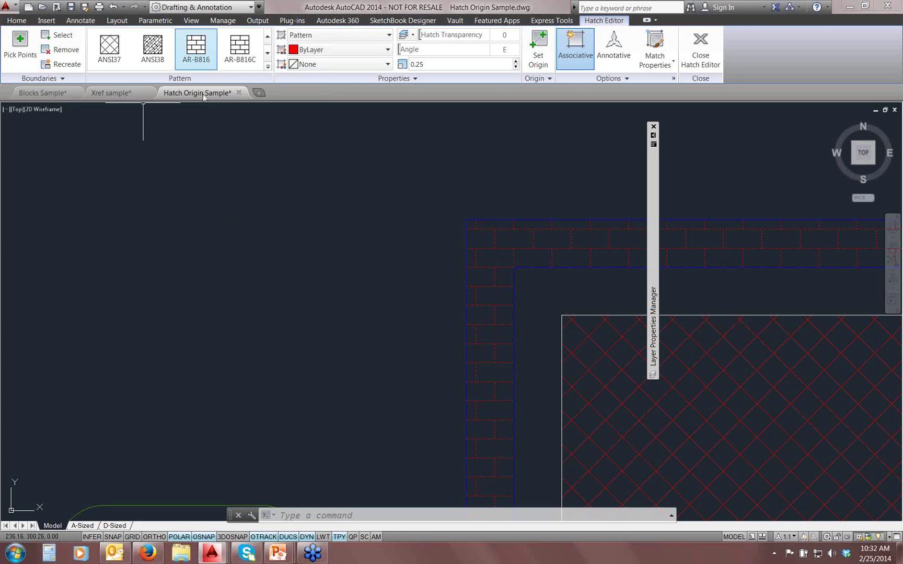
{"action": "key", "text": "ctrl+Tab"}
{"action": "key", "text": "ctrl+Tab"}
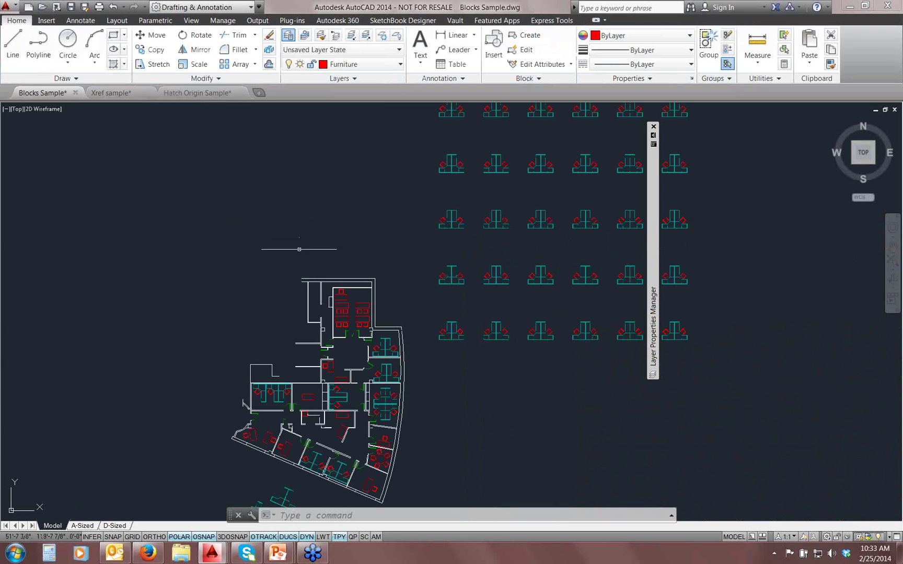
{"action": "key", "text": "ctrl+Tab"}
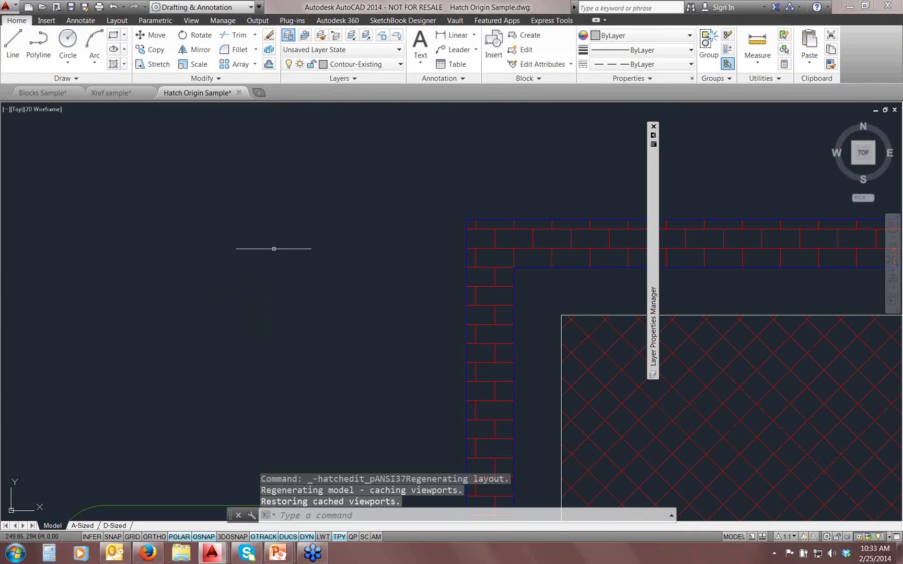
{"action": "key", "text": "ctrl+Tab"}
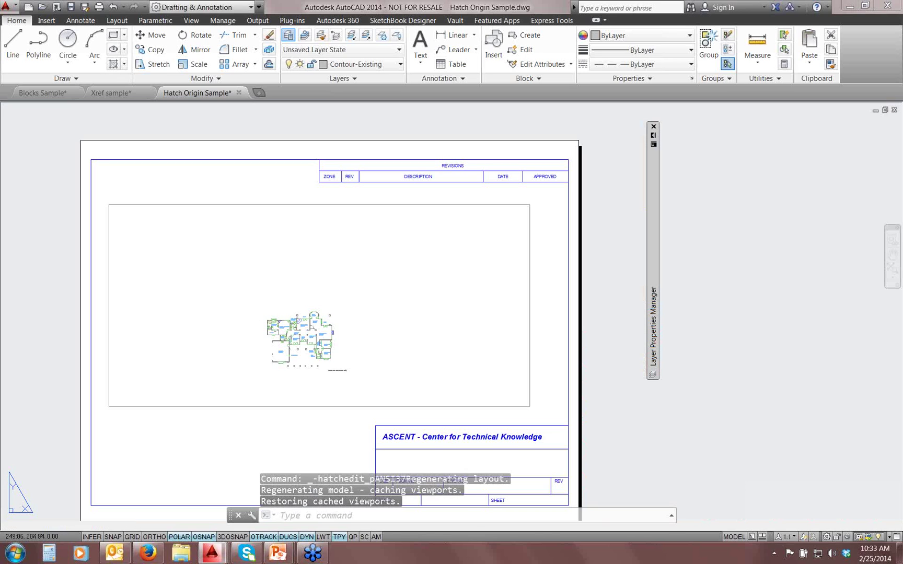
{"action": "key", "text": "ctrl+Tab"}
{"action": "key", "text": "ctrl+Tab"}
{"action": "key", "text": "ctrl+Tab"}
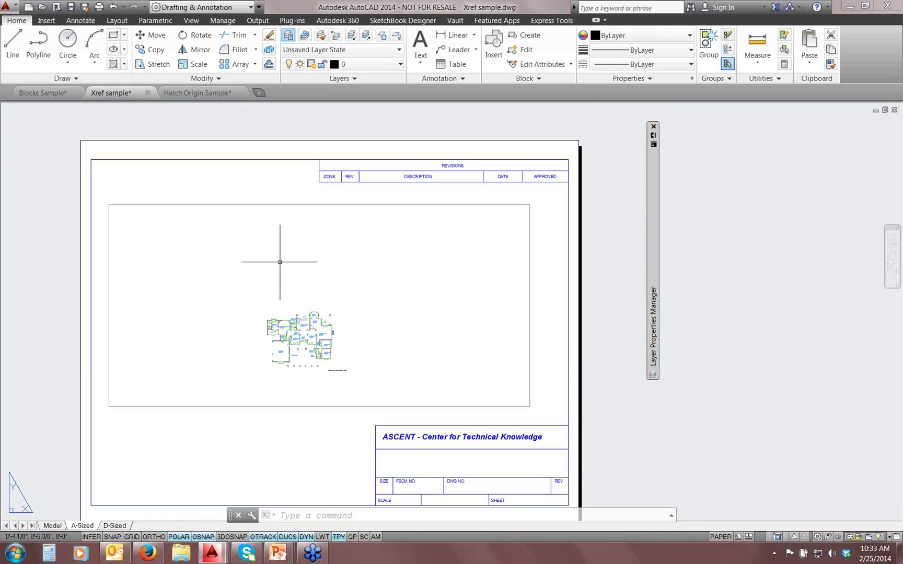
{"action": "key", "text": "ctrl+Tab"}
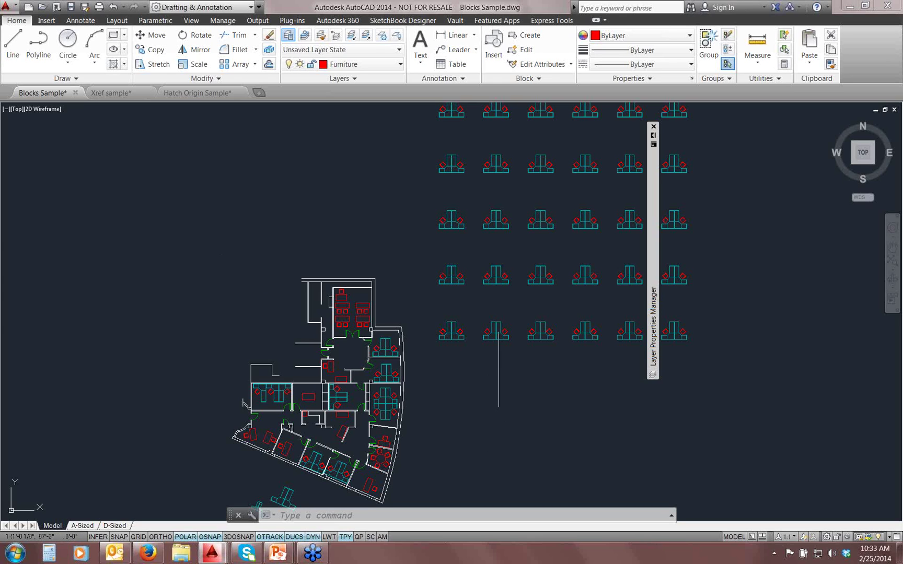
- Select a cubicle in the array beside the floor plan and open its CUBICLE block definition for editing
{"action": "scroll", "coordinate": [452, 340], "scroll_direction": "up", "scroll_amount": 10}
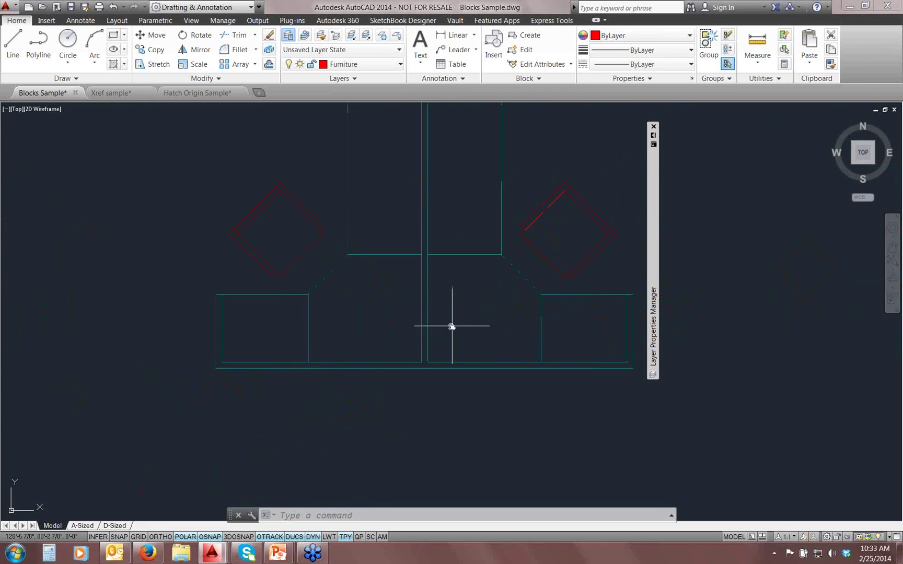
{"action": "scroll", "coordinate": [404, 387], "scroll_direction": "down", "scroll_amount": 5}
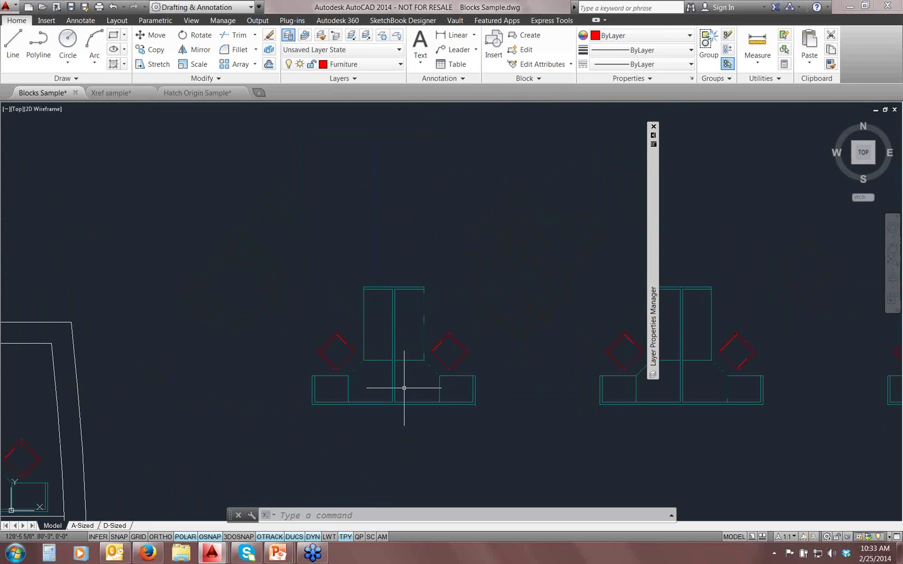
{"action": "left_click", "coordinate": [395, 402]}
{"action": "middle_click_drag", "start_coordinate": [356, 405], "coordinate": [342, 406]}
{"action": "scroll", "coordinate": [334, 397], "scroll_direction": "up", "scroll_amount": 5}
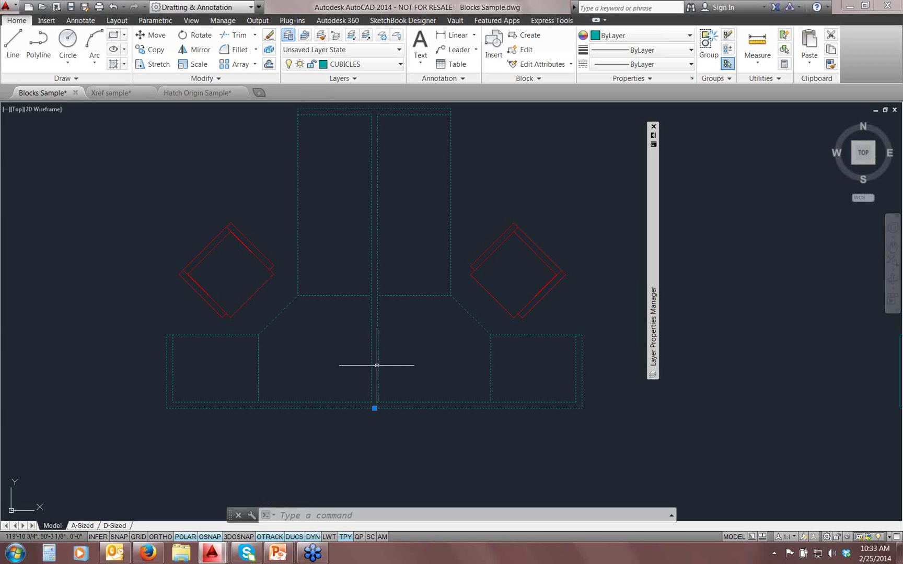
{"action": "mouse_move", "coordinate": [378, 366]}
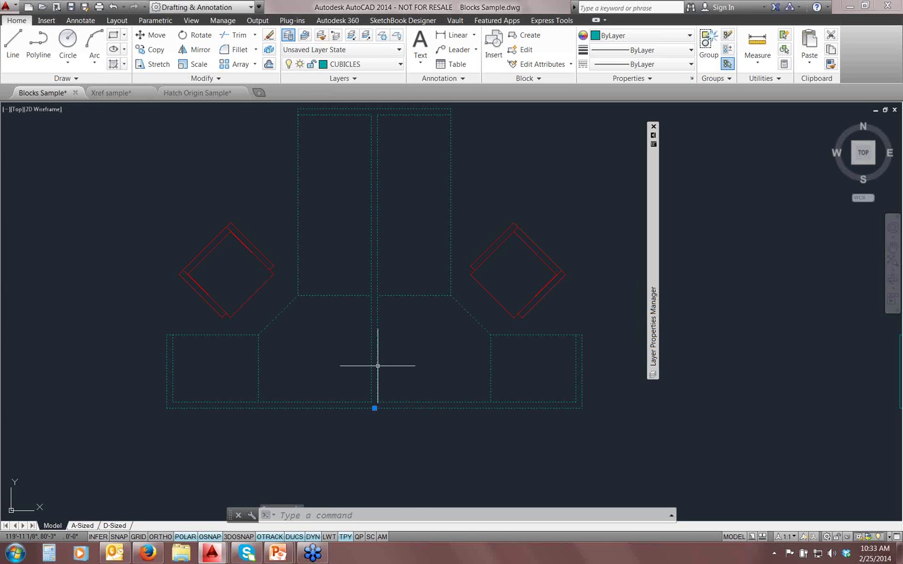
{"action": "double_click", "coordinate": [378, 365]}
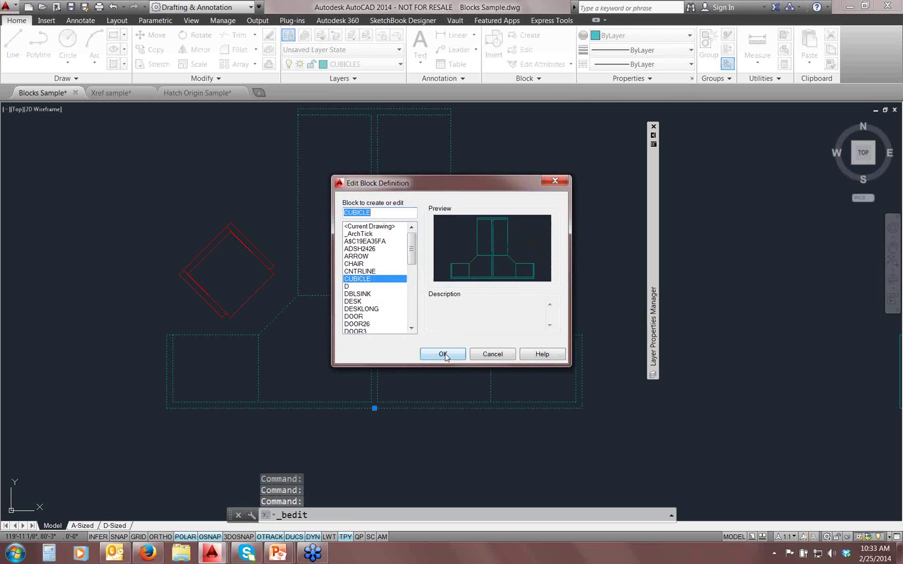
{"action": "left_click", "coordinate": [445, 360]}
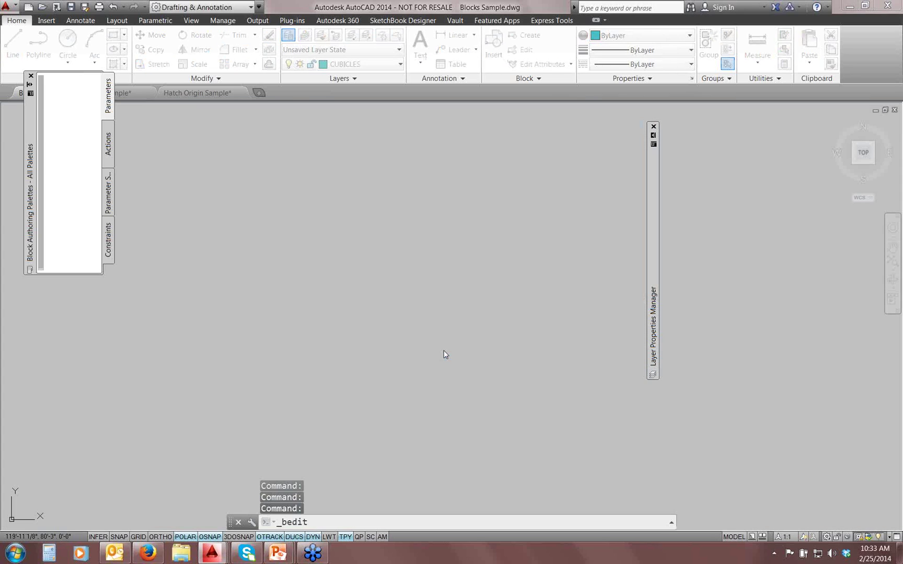
- Draw a circle on the desk area just right of the cubicle's central partition and close the block definition, saving the changes
{"action": "type", "text": "c"}
{"action": "key", "text": "Return"}
{"action": "left_click", "coordinate": [499, 412]}
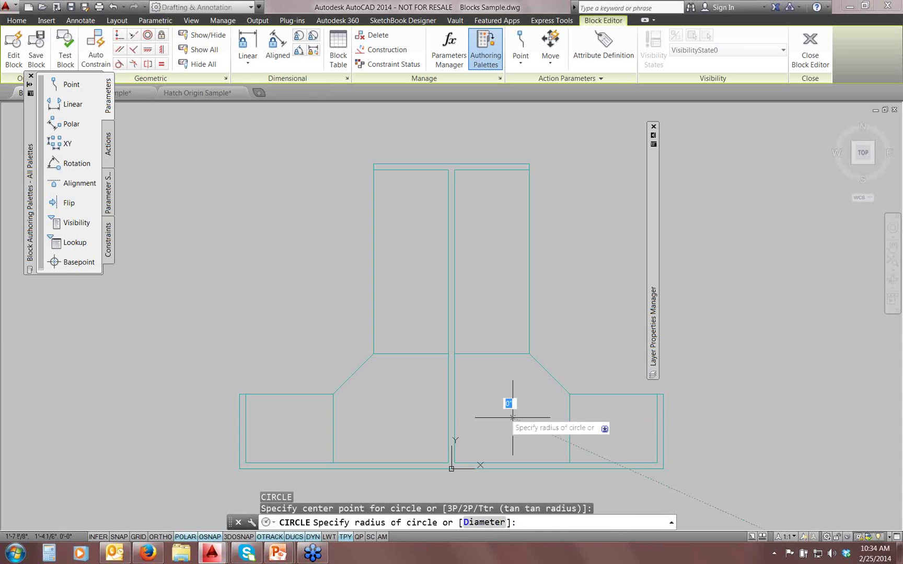
{"action": "left_click", "coordinate": [529, 423]}
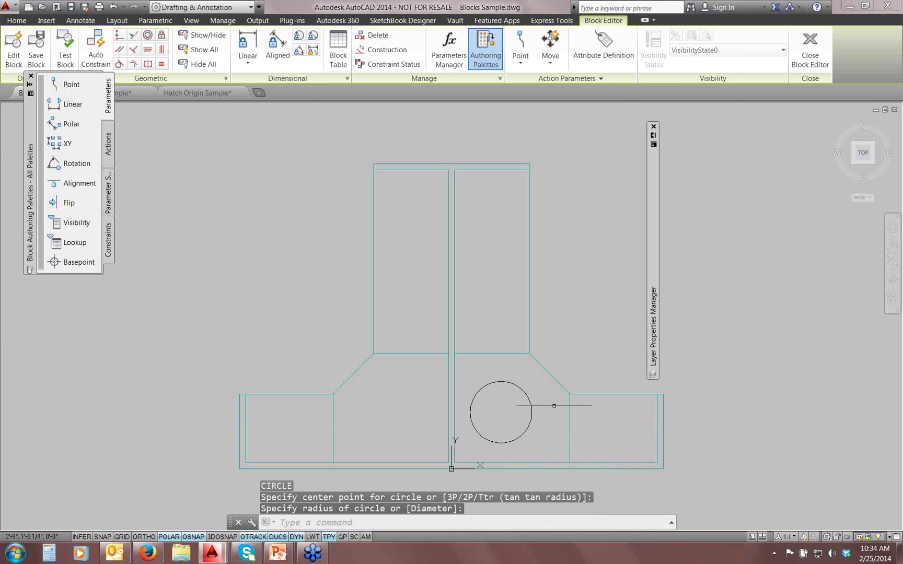
{"action": "left_click", "coordinate": [810, 50]}
{"action": "left_click", "coordinate": [415, 256]}
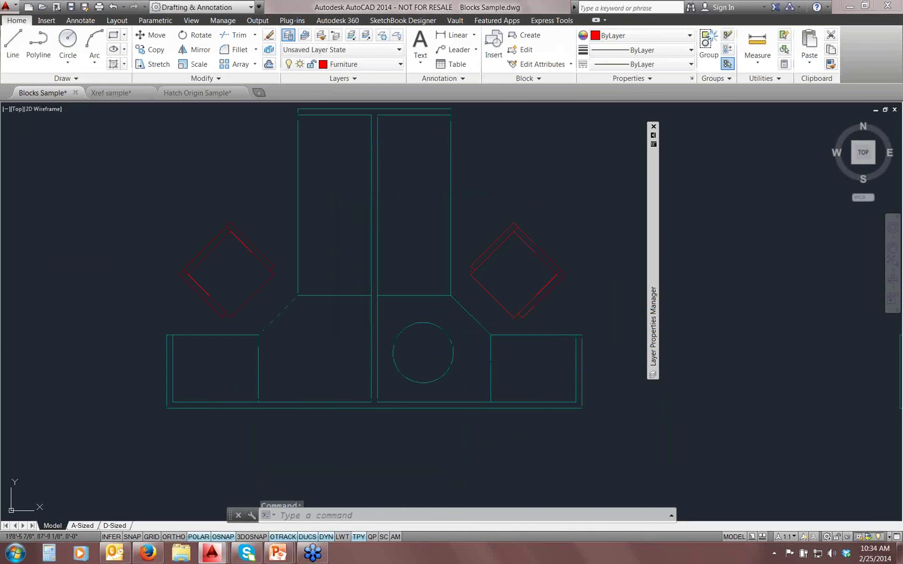
- Examine the neighbouring cubicles in the array for the circle added to the block definition
{"action": "middle_click_drag", "start_coordinate": [474, 302], "coordinate": [214, 297]}
{"action": "middle_click_drag", "start_coordinate": [481, 367], "coordinate": [286, 436]}
{"action": "mouse_move", "coordinate": [434, 406]}
{"action": "middle_mouse_down"}
{"action": "mouse_move", "coordinate": [294, 376]}
{"action": "mouse_move", "coordinate": [534, 373]}
{"action": "middle_mouse_up"}
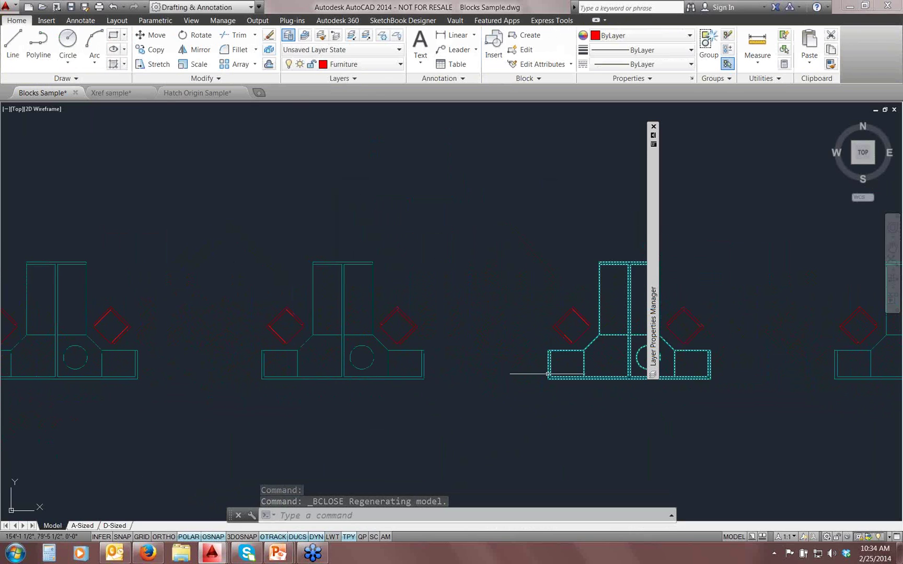
{"action": "middle_click_drag", "start_coordinate": [340, 361], "coordinate": [185, 370]}
{"action": "scroll", "coordinate": [275, 359], "scroll_direction": "up", "scroll_amount": 4}
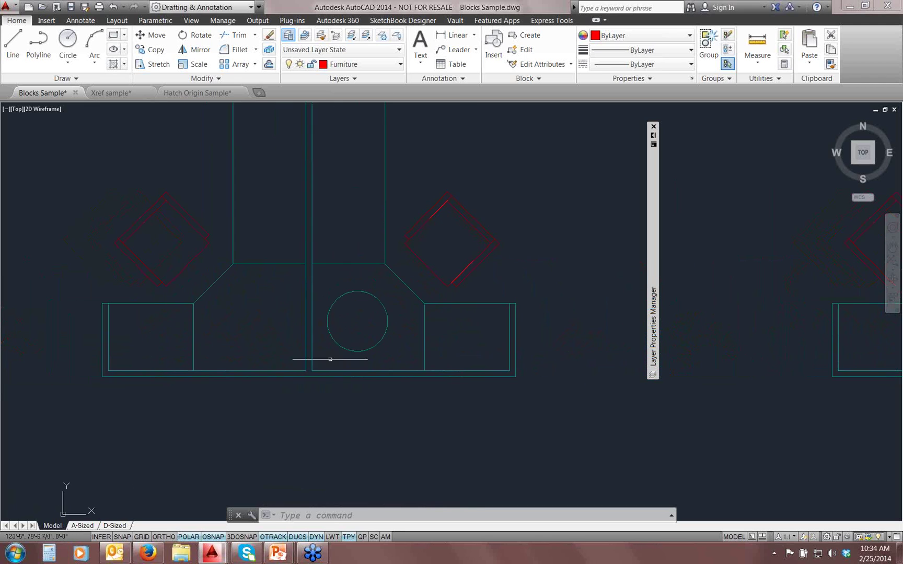
{"action": "middle_click_drag", "start_coordinate": [393, 329], "coordinate": [407, 370]}
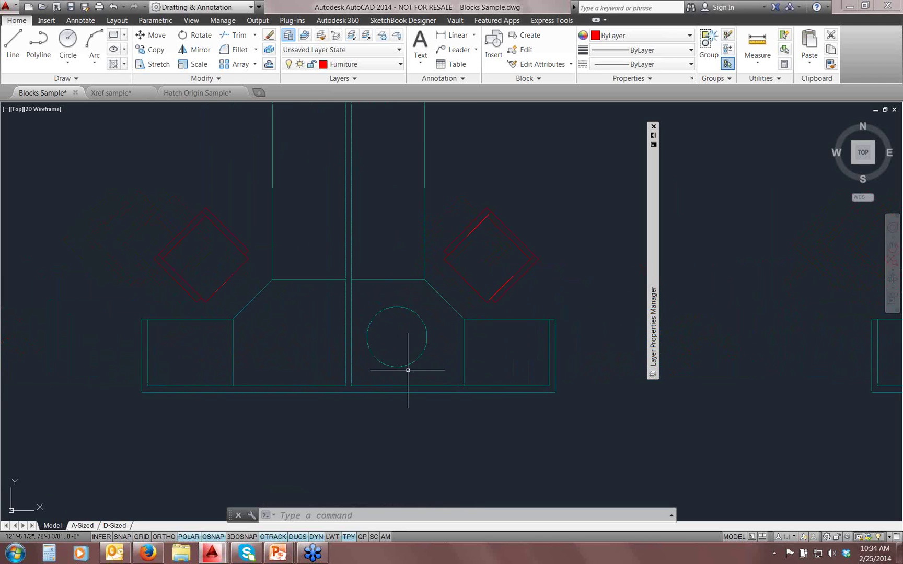
{"action": "scroll", "coordinate": [407, 370], "scroll_direction": "down", "scroll_amount": 4}
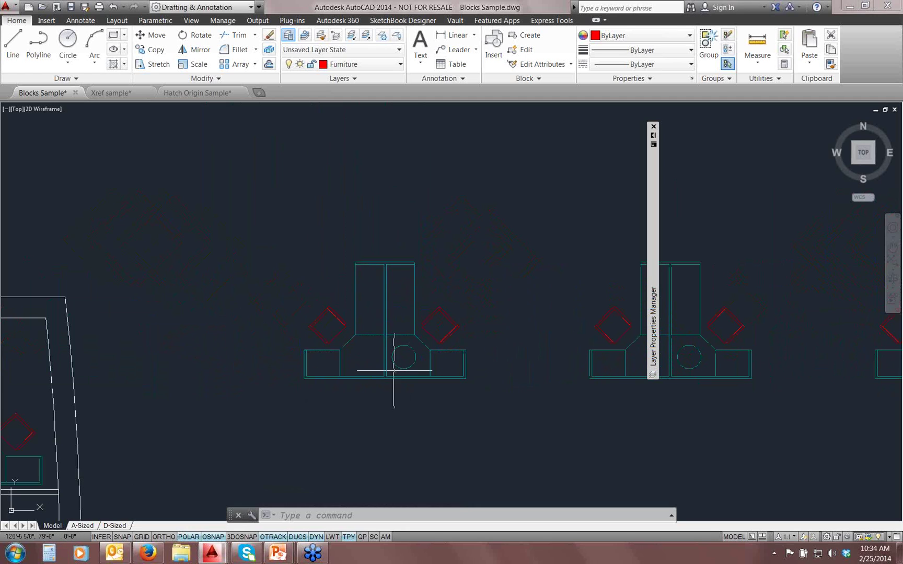
- Reopen the CUBICLE block definition, erase its circle and move the Block Authoring Palettes clear of the open-drawing names
{"action": "double_click", "coordinate": [397, 370]}
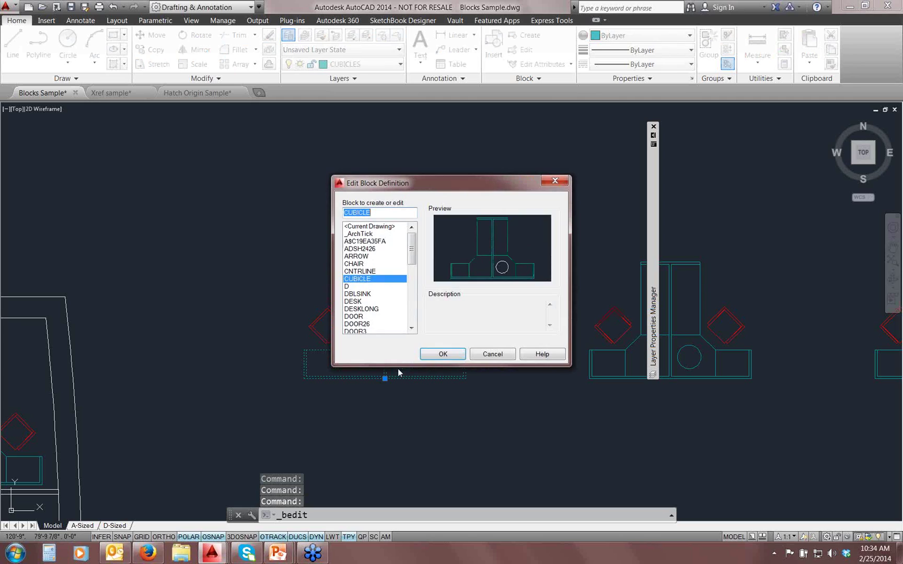
{"action": "left_click", "coordinate": [425, 357]}
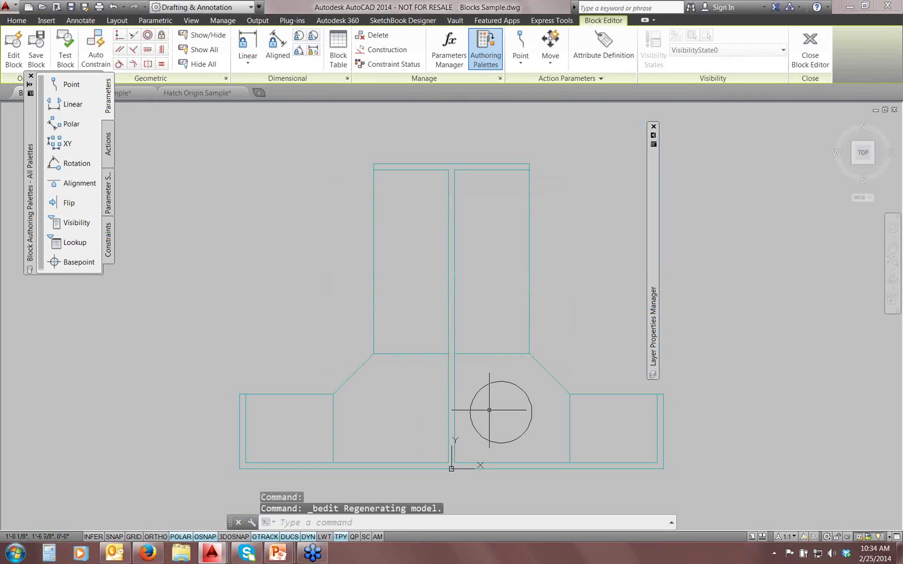
{"action": "left_click", "coordinate": [489, 366]}
{"action": "left_click", "coordinate": [451, 329]}
{"action": "key", "text": "Delete"}
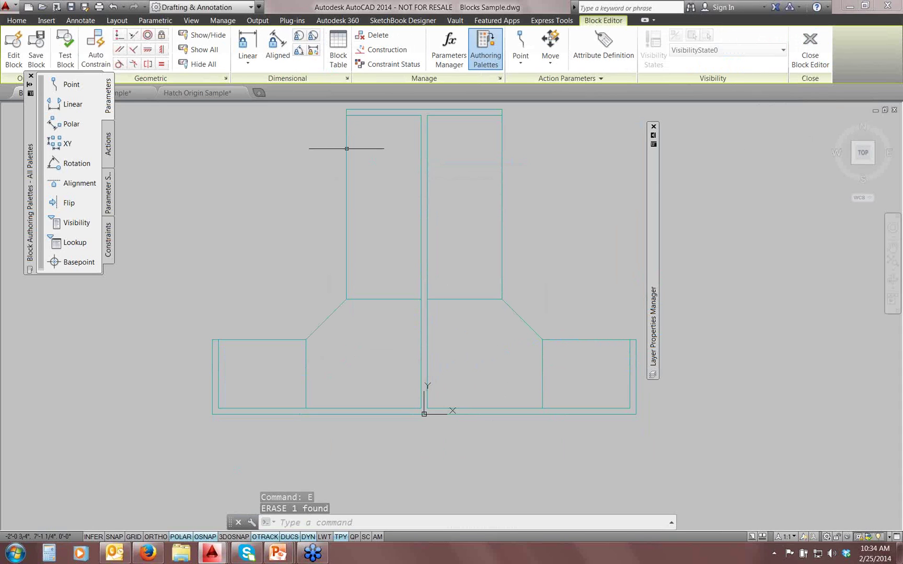
{"action": "left_click_drag", "start_coordinate": [34, 115], "coordinate": [29, 206]}
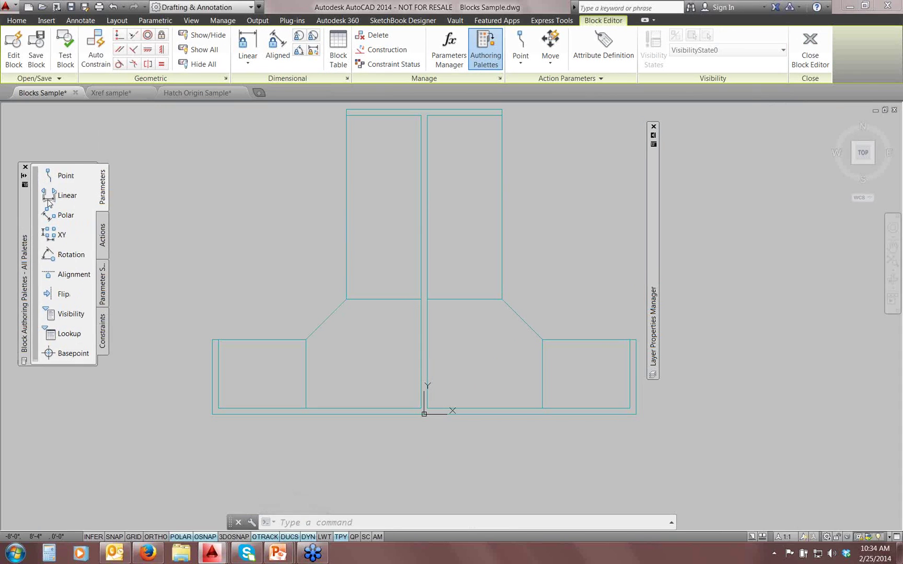
{"action": "right_click", "coordinate": [32, 42]}
{"action": "left_click", "coordinate": [55, 61]}
{"action": "mouse_move", "coordinate": [187, 249]}
{"action": "left_mouse_down"}
{"action": "mouse_move", "coordinate": [73, 118]}
{"action": "mouse_move", "coordinate": [45, 67]}
{"action": "left_mouse_up"}
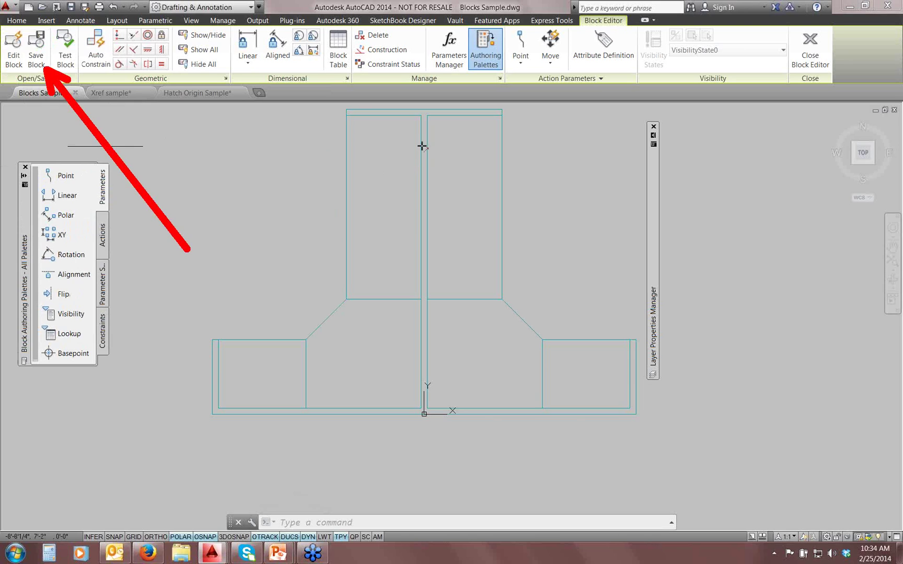
{"action": "key", "text": "Escape"}
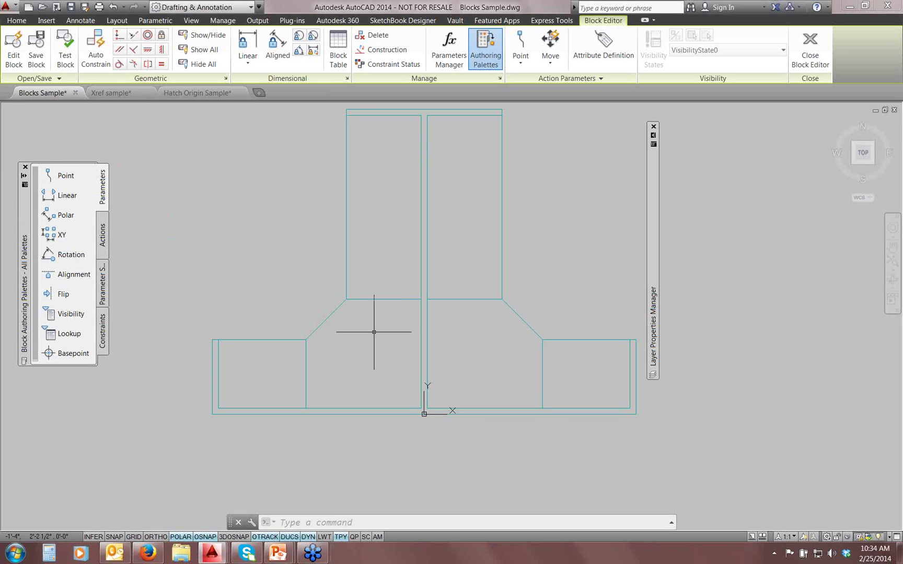
- Save the edited cubicle as a new block definition named CUBICLE 002 and close the Block Editor
{"action": "left_click", "coordinate": [59, 78]}
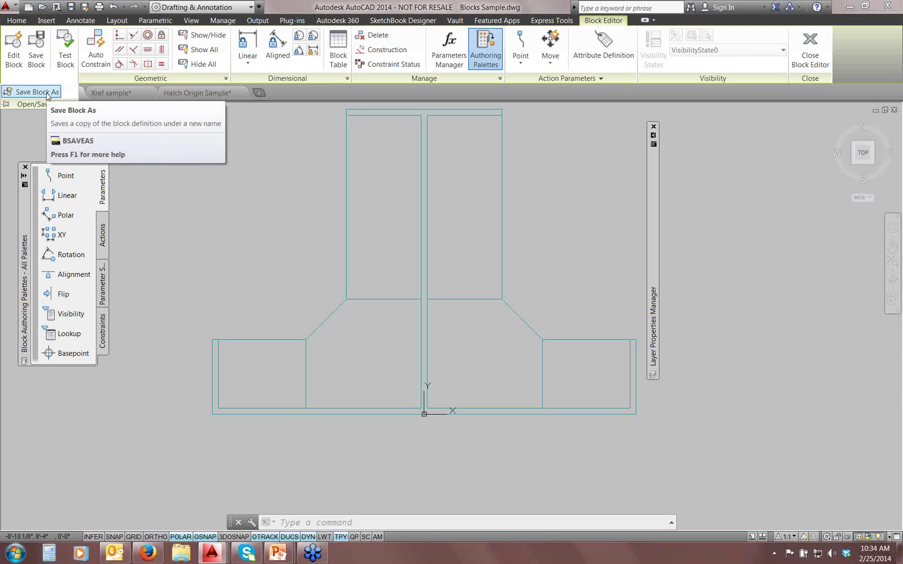
{"action": "left_click", "coordinate": [46, 93]}
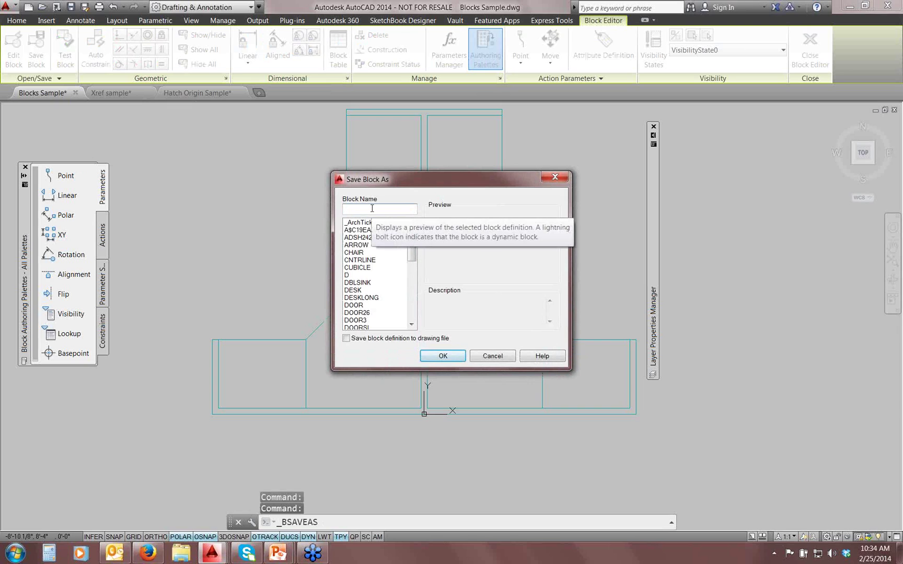
{"action": "left_click", "coordinate": [360, 267]}
{"action": "left_click", "coordinate": [383, 209]}
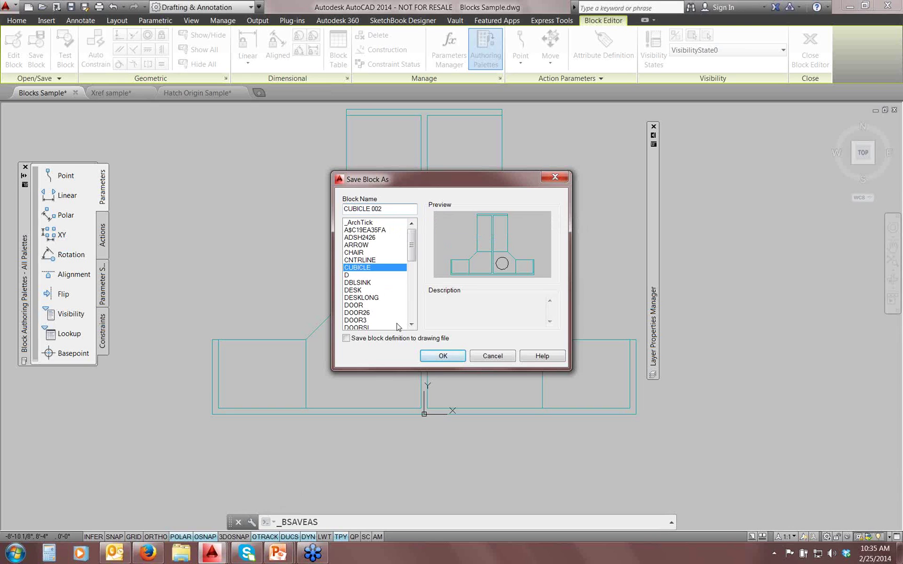
{"action": "left_click", "coordinate": [443, 356]}
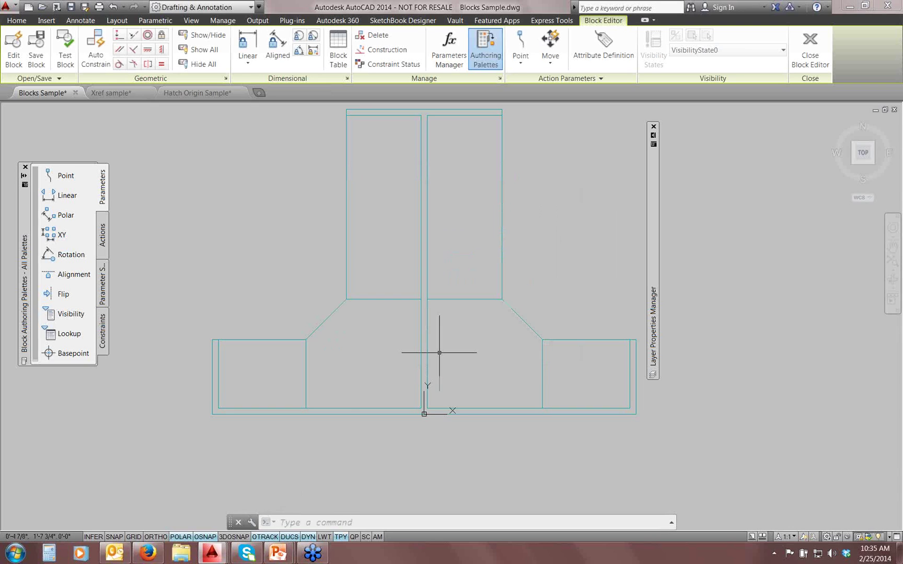
{"action": "left_click", "coordinate": [810, 48]}
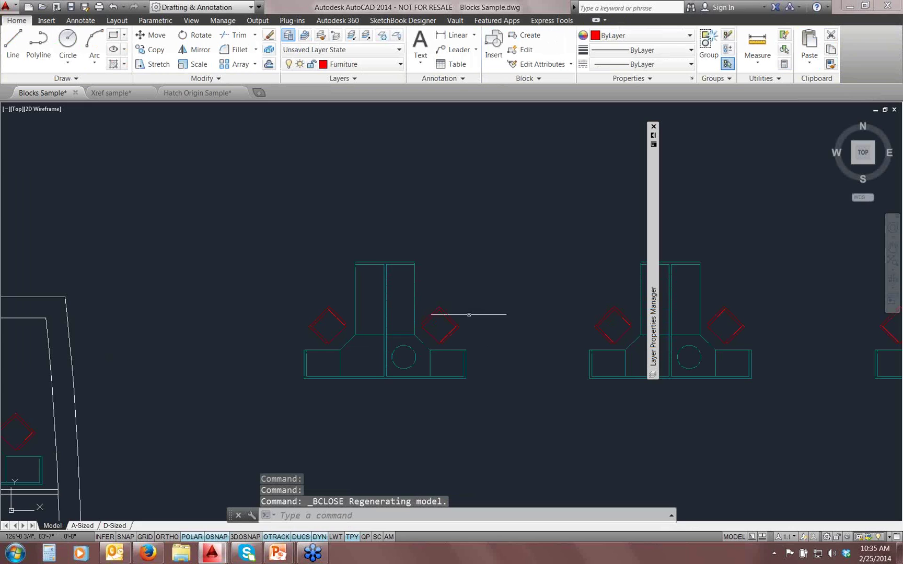
{"action": "left_click", "coordinate": [397, 347]}
{"action": "key", "text": "Escape"}
{"action": "key", "text": "Escape"}
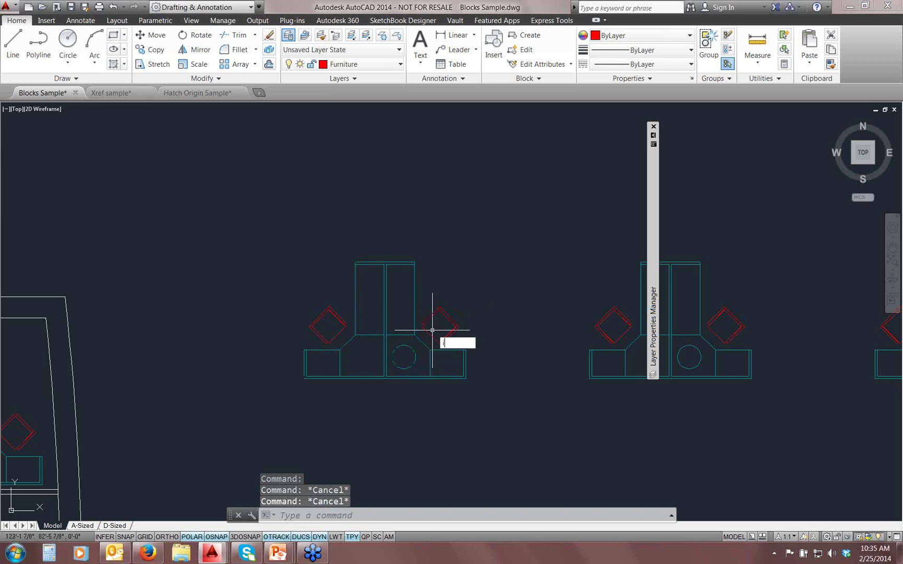
- Insert the CUBICLE 002 block at scale 1 in the free space between the floor plan and the cubicle array
{"action": "type", "text": "i"}
{"action": "key", "text": "Return"}
{"action": "left_click", "coordinate": [452, 203]}
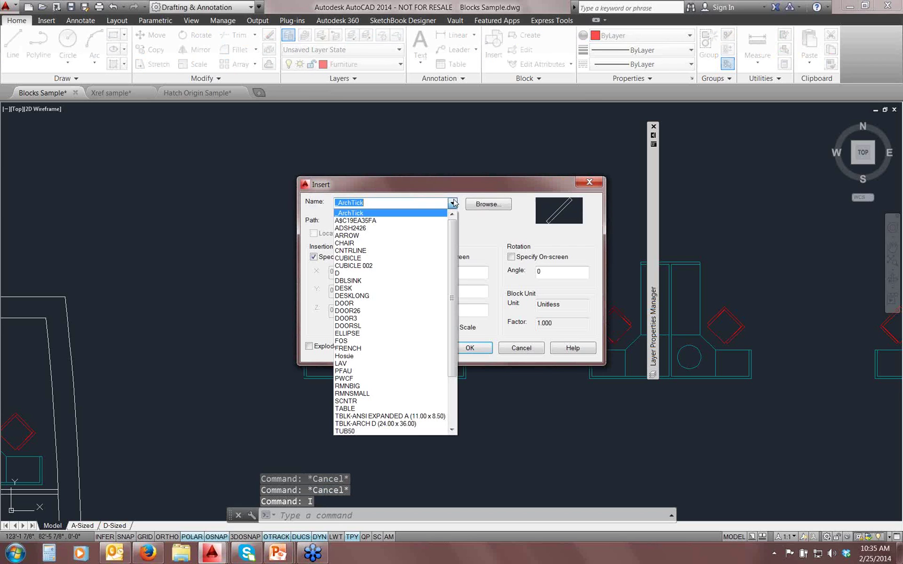
{"action": "left_click", "coordinate": [366, 267]}
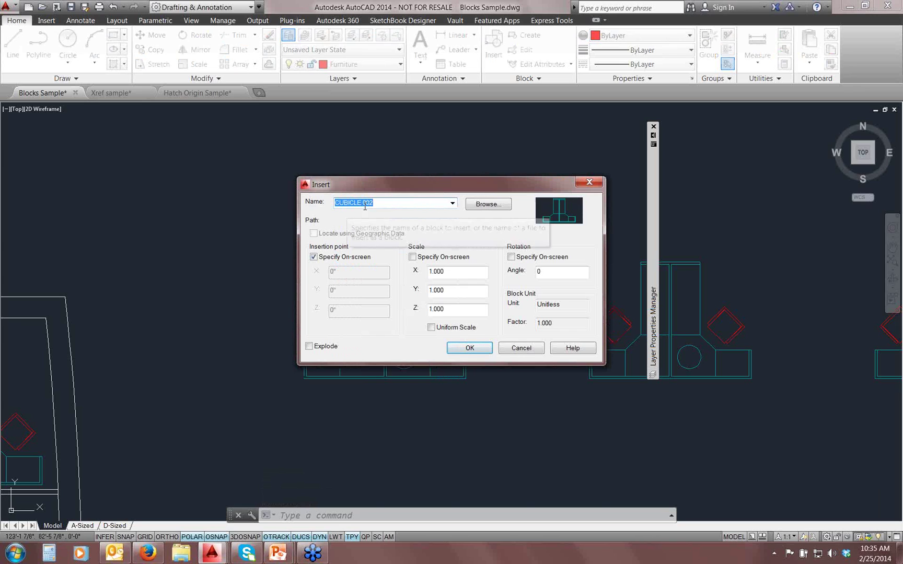
{"action": "left_click", "coordinate": [465, 348]}
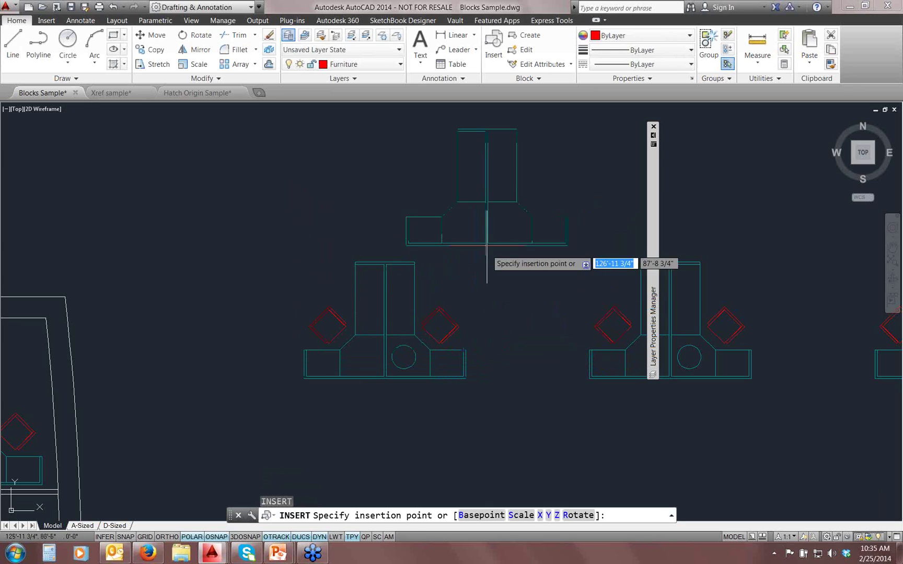
{"action": "scroll", "coordinate": [324, 298], "scroll_direction": "down", "scroll_amount": 2}
{"action": "scroll", "coordinate": [361, 305], "scroll_direction": "down", "scroll_amount": 1}
{"action": "middle_click_drag", "start_coordinate": [360, 306], "coordinate": [296, 351]}
{"action": "left_click", "coordinate": [296, 294]}
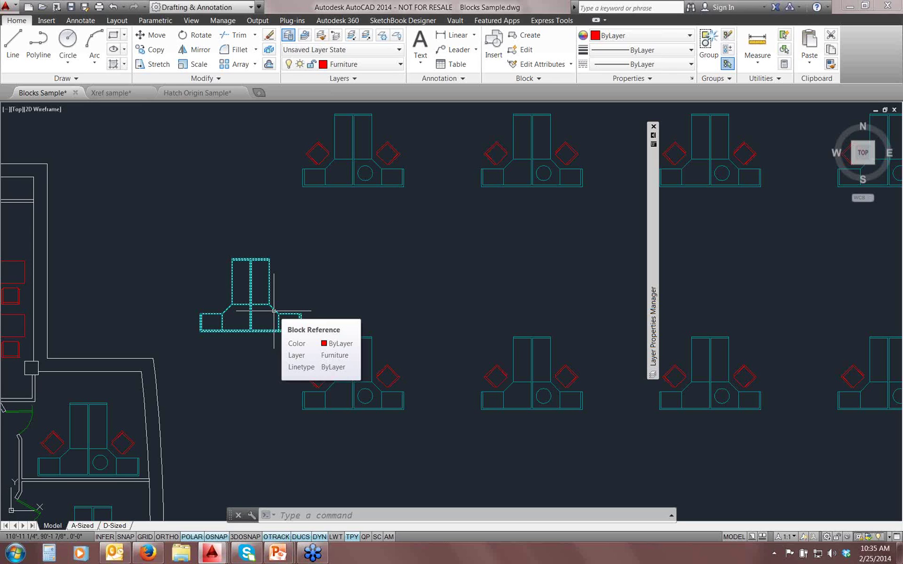
{"action": "key", "text": "Escape"}
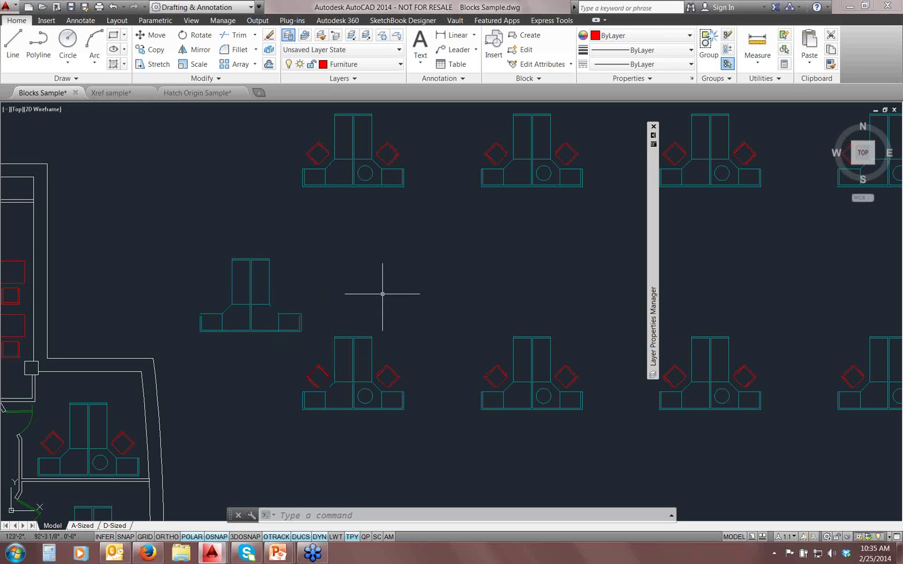
- Count the blocks in the floor plan and cubicle array with BCOUNT and review the full list of block counts
{"action": "mouse_move", "coordinate": [390, 258]}
{"action": "middle_mouse_down"}
{"action": "mouse_move", "coordinate": [323, 268]}
{"action": "mouse_move", "coordinate": [389, 264]}
{"action": "mouse_move", "coordinate": [392, 288]}
{"action": "middle_mouse_up"}
{"action": "scroll", "coordinate": [314, 271], "scroll_direction": "down", "scroll_amount": 6}
{"action": "scroll", "coordinate": [379, 273], "scroll_direction": "down", "scroll_amount": 3}
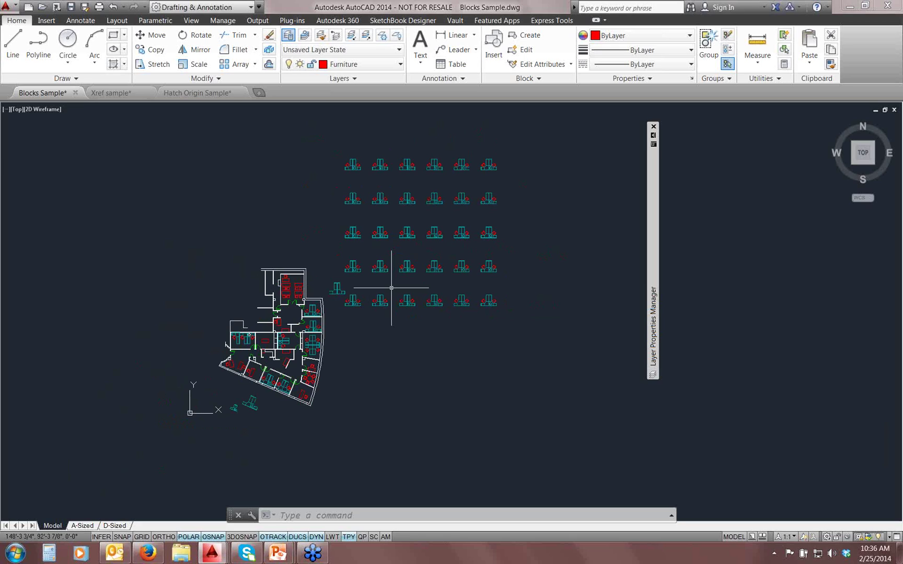
{"action": "type", "text": "Bcount"}
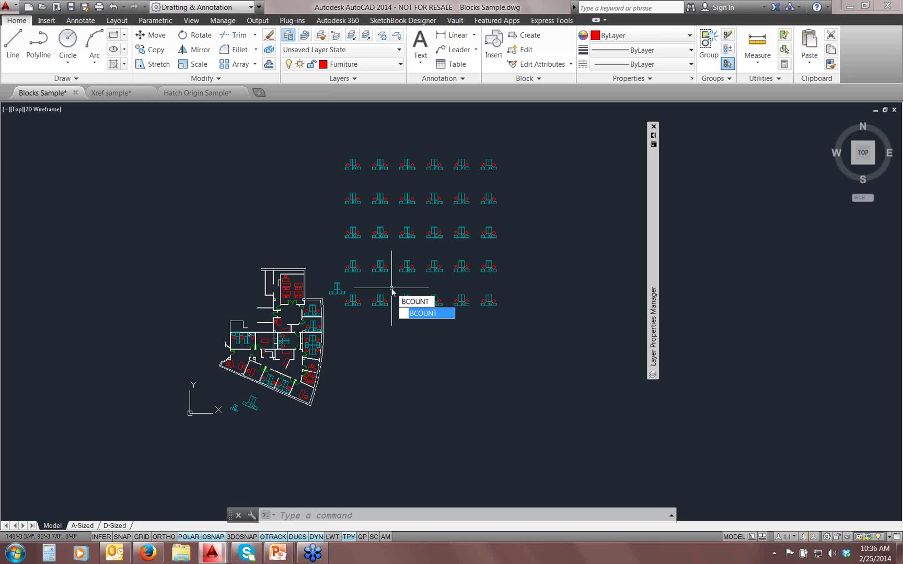
{"action": "key", "text": "Return"}
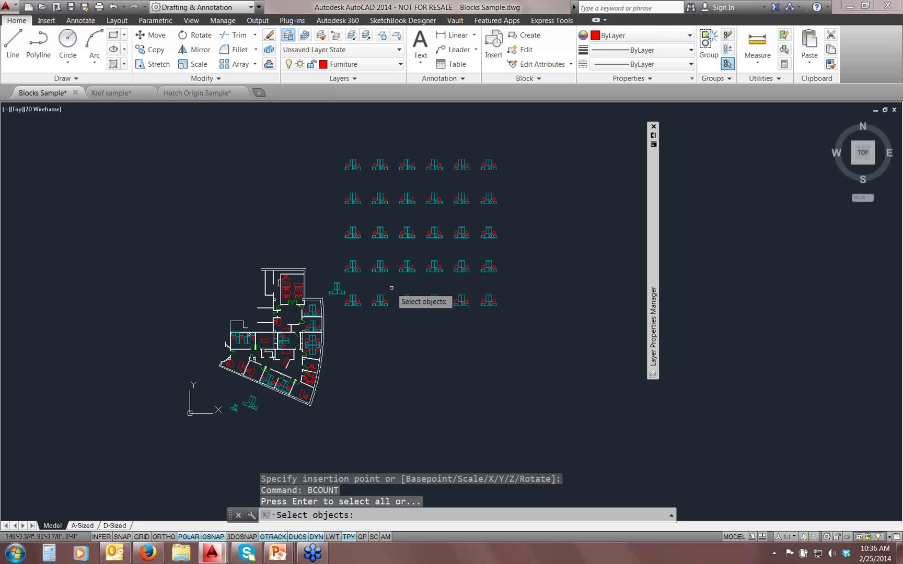
{"action": "left_click", "coordinate": [521, 139]}
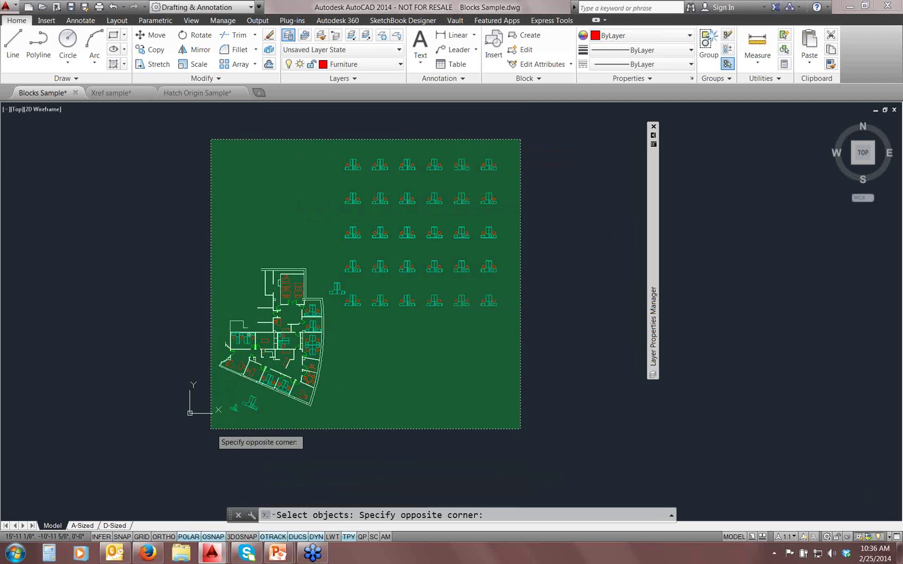
{"action": "left_click", "coordinate": [209, 433]}
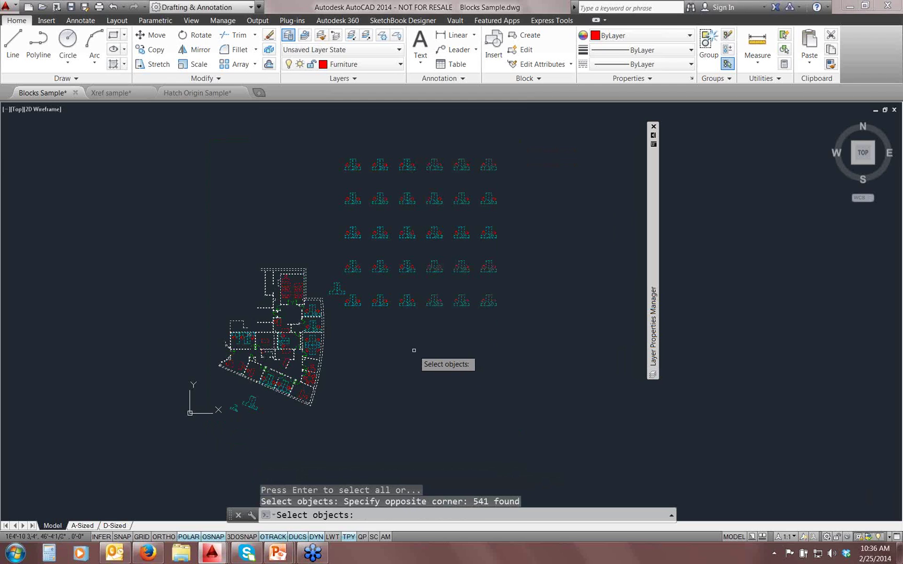
{"action": "key", "text": "Return"}
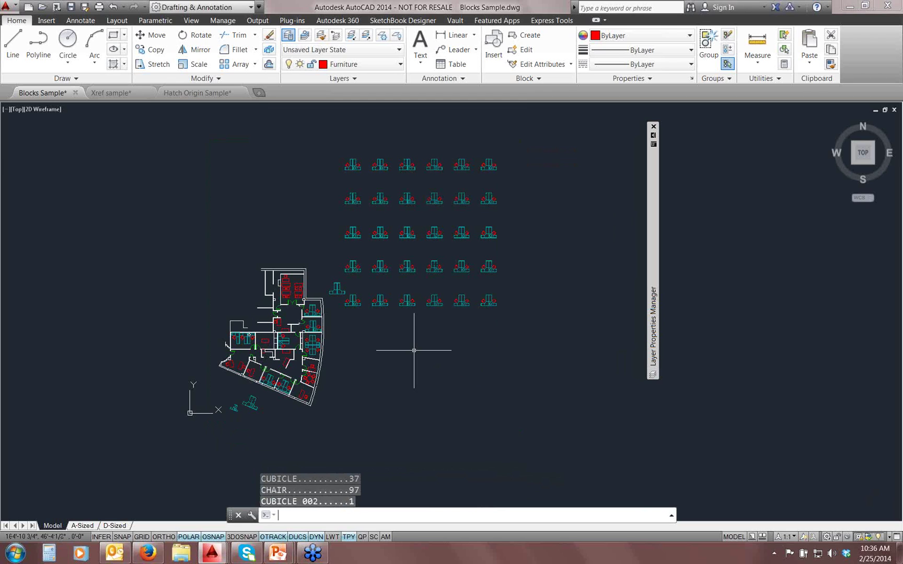
{"action": "key", "text": "F2"}
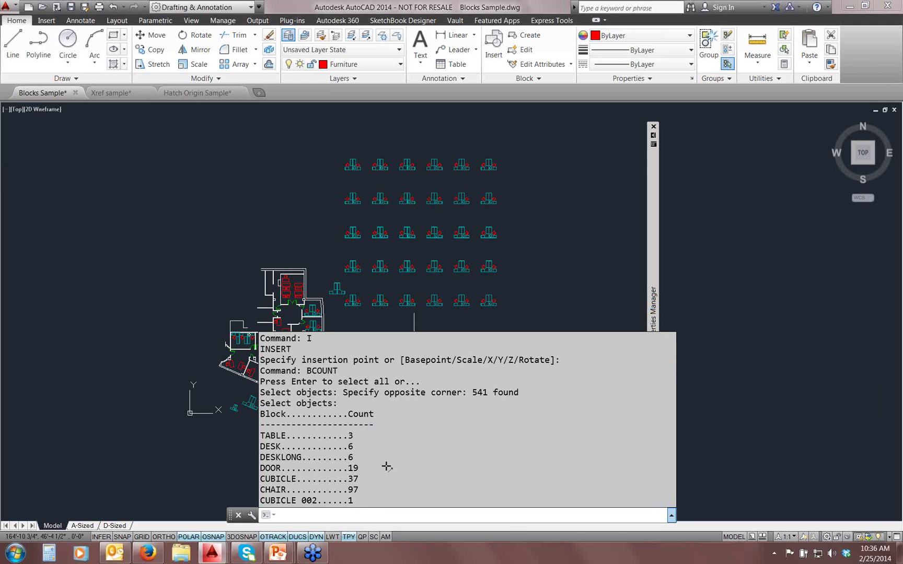
{"action": "left_click_drag", "start_coordinate": [22, 335], "coordinate": [259, 446]}
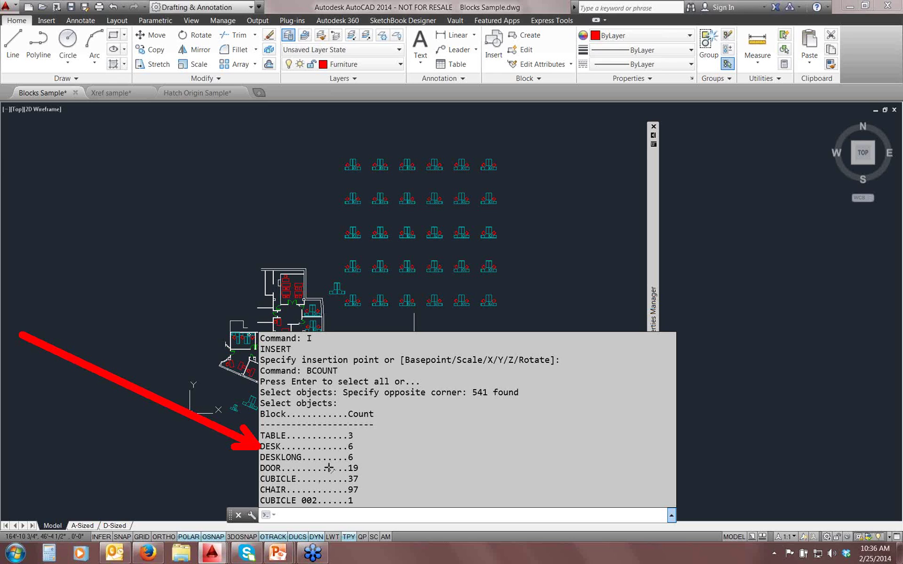
{"action": "key", "text": "Escape"}
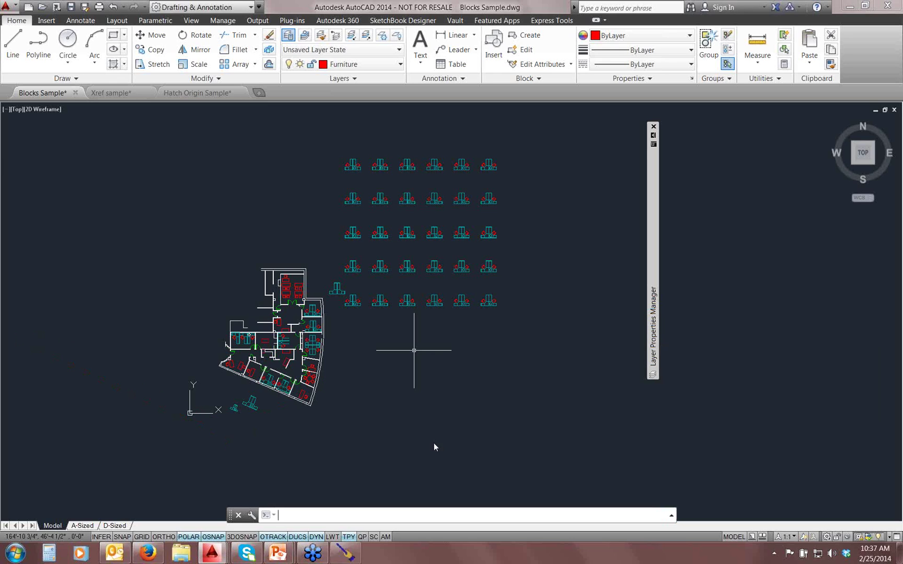
- Switch from model space to the D-Sized layout
{"action": "mouse_move", "coordinate": [380, 386]}
{"action": "middle_mouse_down"}
{"action": "mouse_move", "coordinate": [381, 371]}
{"action": "mouse_move", "coordinate": [359, 377]}
{"action": "mouse_move", "coordinate": [358, 393]}
{"action": "mouse_move", "coordinate": [335, 389]}
{"action": "middle_mouse_up"}
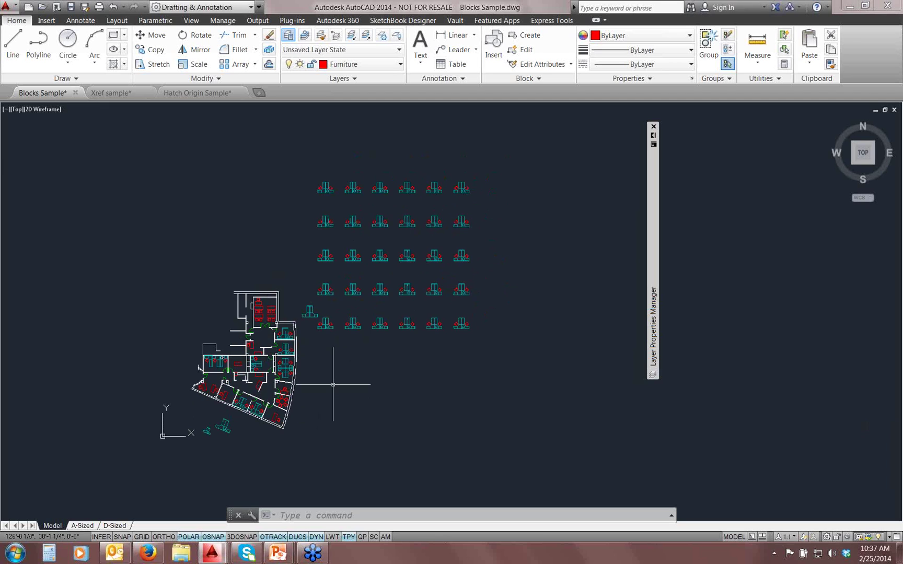
{"action": "left_click", "coordinate": [114, 526]}
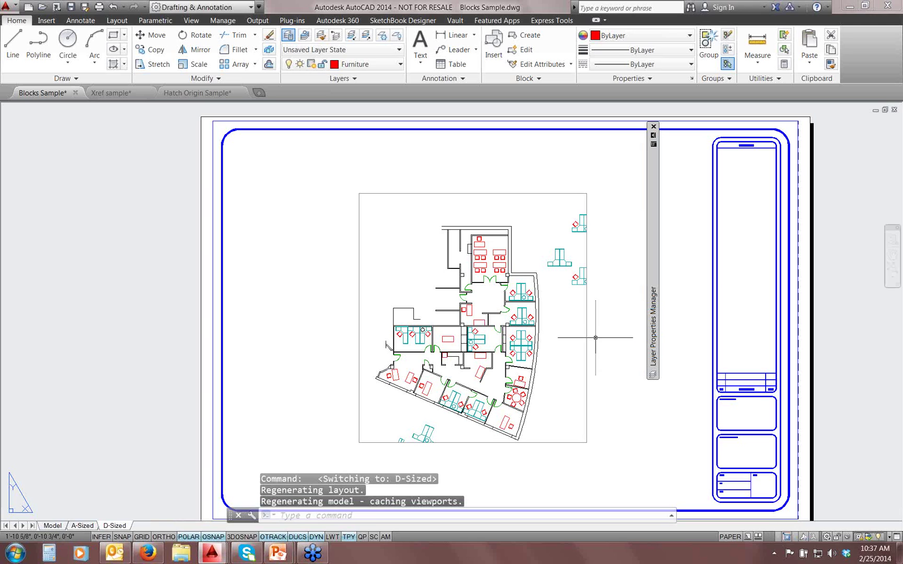
{"action": "middle_click_drag", "start_coordinate": [568, 345], "coordinate": [497, 343]}
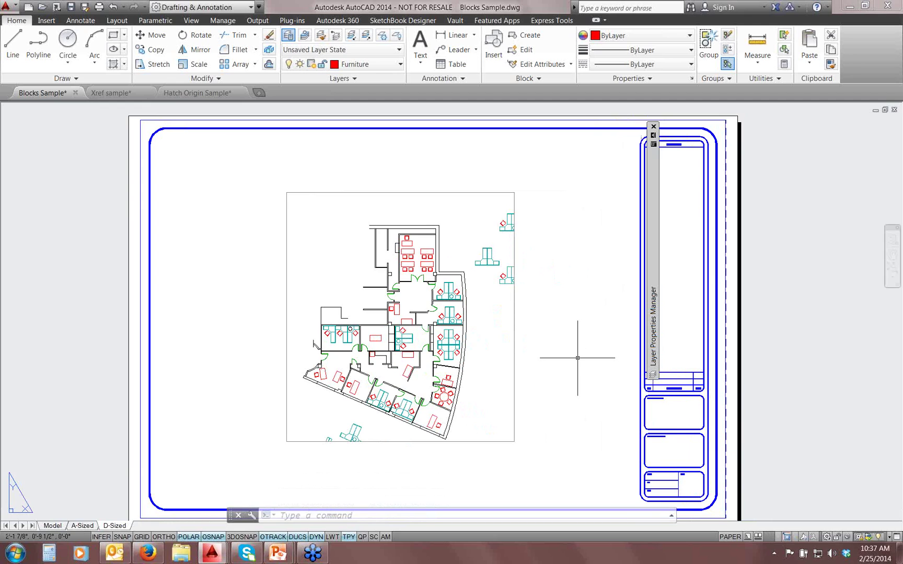
- Check the current value of the VPROTATEASSOC system variable and leave it without entering a new one
{"action": "type", "text": "VPRt"}
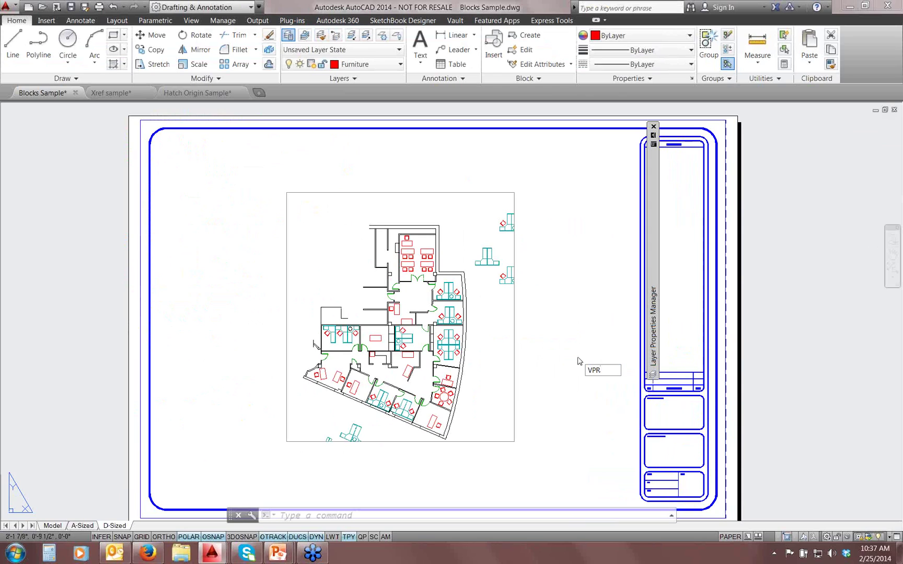
{"action": "key", "text": "Escape"}
{"action": "key", "text": "Escape"}
{"action": "type", "text": "VP"}
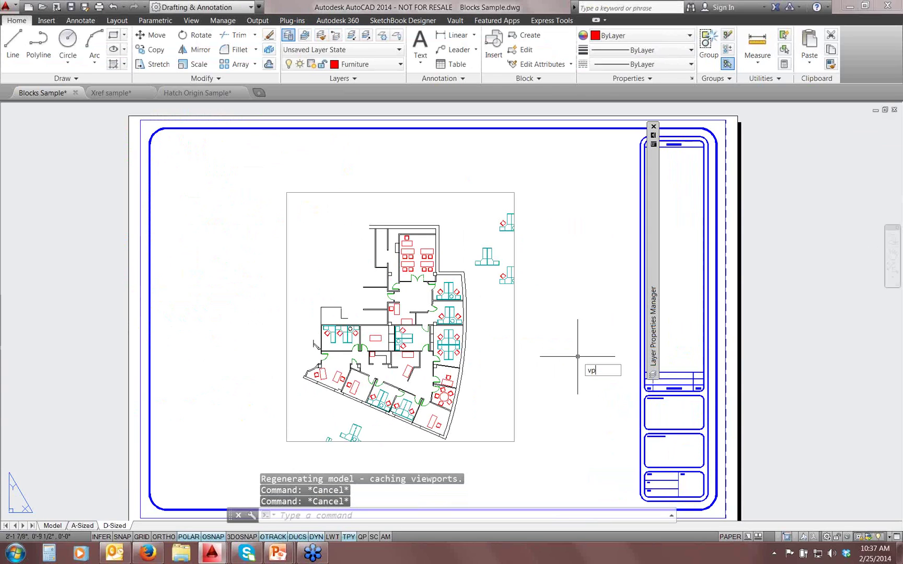
{"action": "type", "text": "R"}
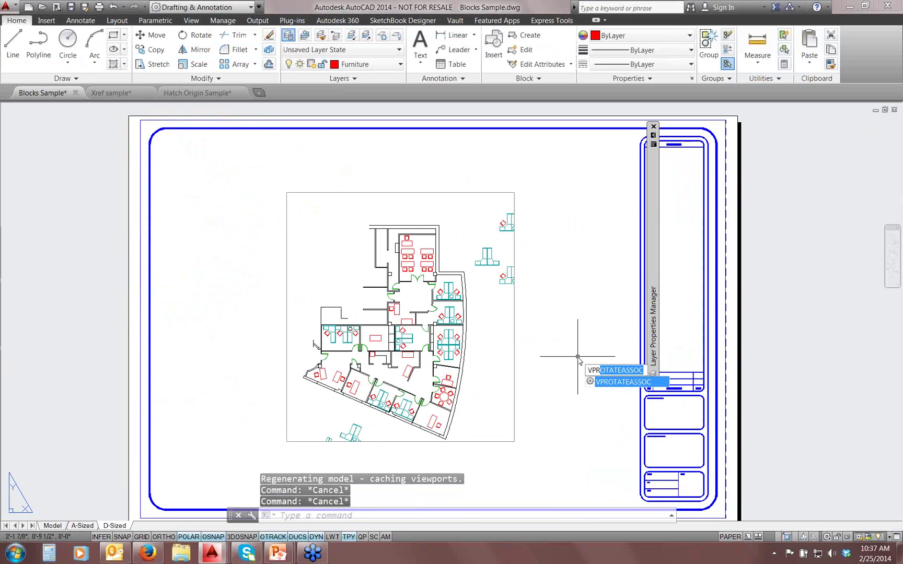
{"action": "key", "text": "Return"}
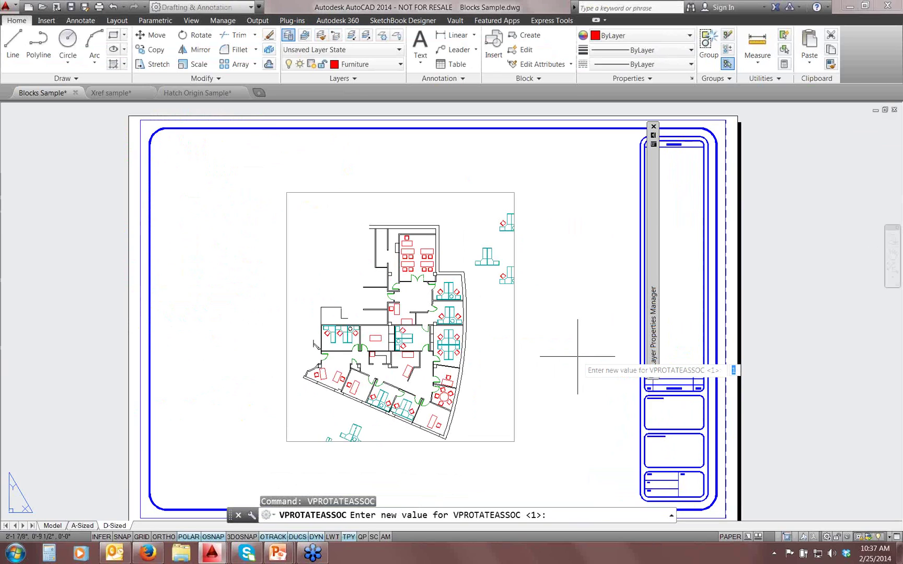
{"action": "key", "text": "Escape"}
- Rotate the floor plan viewport on the layout by 45 degrees about a point near its centre
{"action": "type", "text": "r"}
{"action": "key", "text": "Return"}
{"action": "left_click", "coordinate": [531, 336]}
{"action": "left_click", "coordinate": [494, 288]}
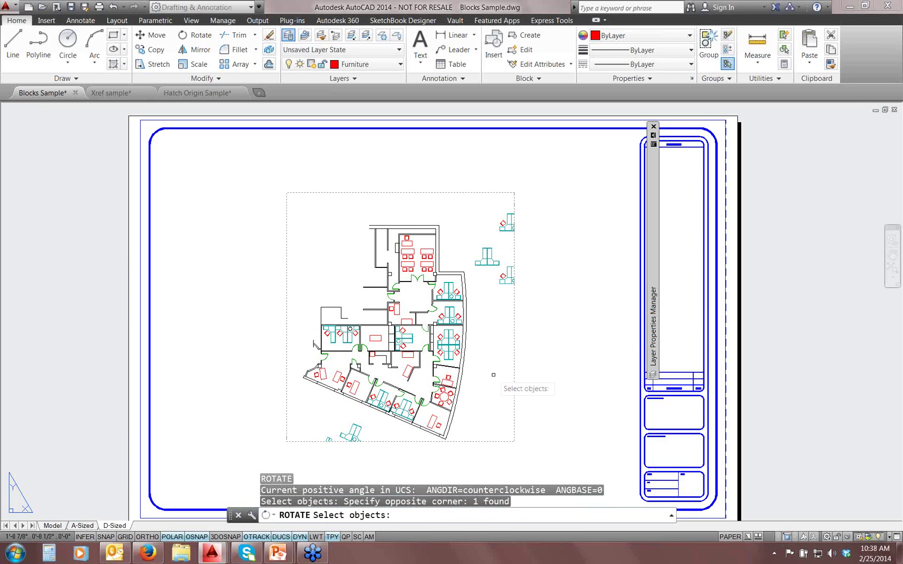
{"action": "key", "text": "Return"}
{"action": "left_click", "coordinate": [398, 341]}
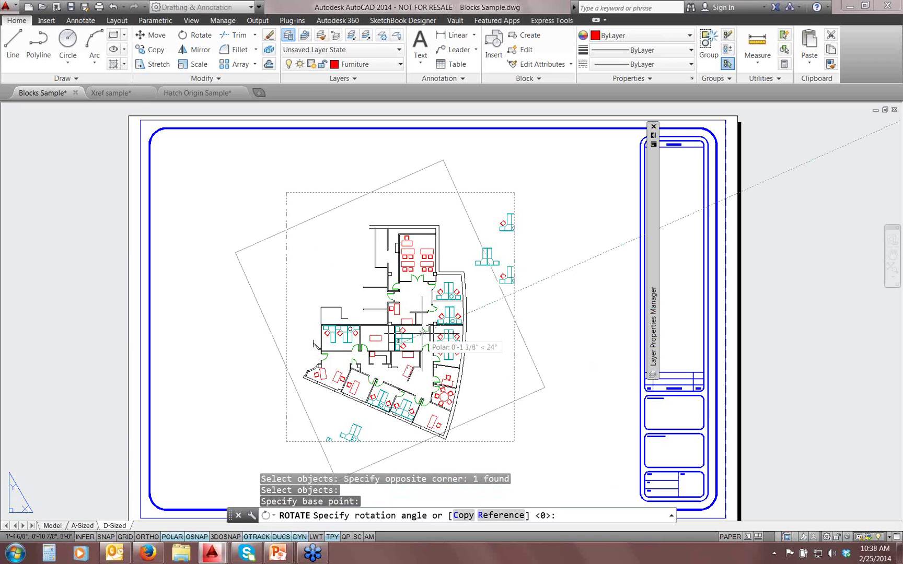
{"action": "type", "text": "45"}
{"action": "key", "text": "Return"}
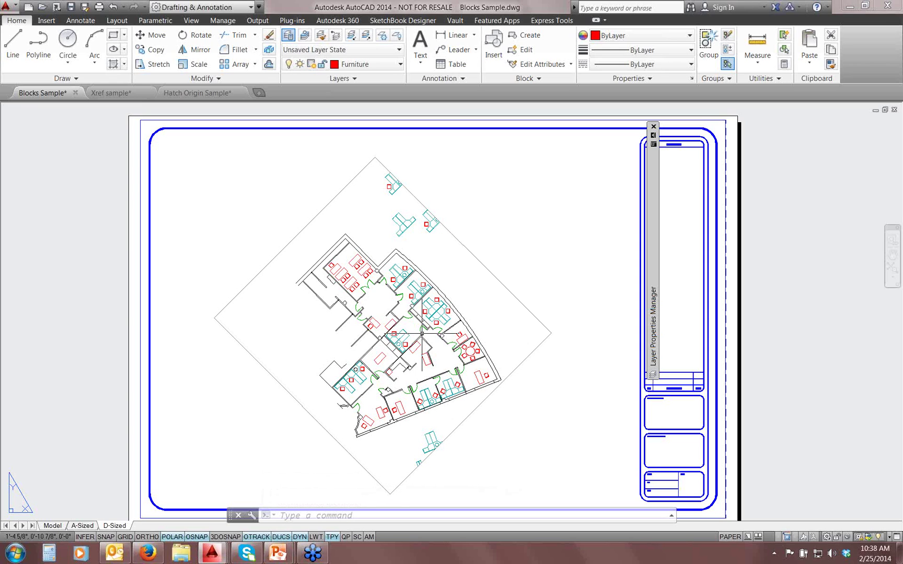
- Undo the viewport rotation and set the VPROTATEASSOC system variable to 0
{"action": "type", "text": "u"}
{"action": "key", "text": "Return"}
{"action": "type", "text": "vprotateassoc"}
{"action": "key", "text": "Return"}
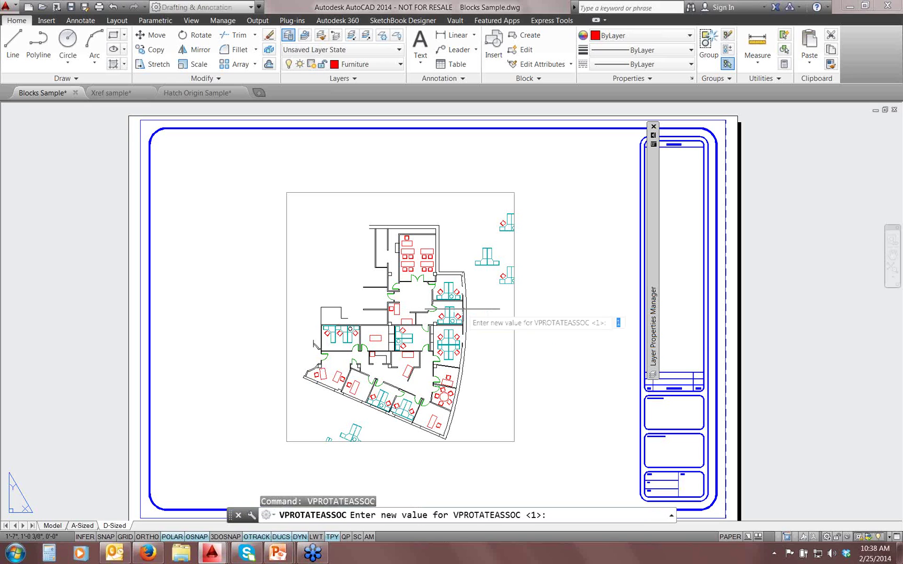
{"action": "type", "text": "0"}
{"action": "key", "text": "Return"}
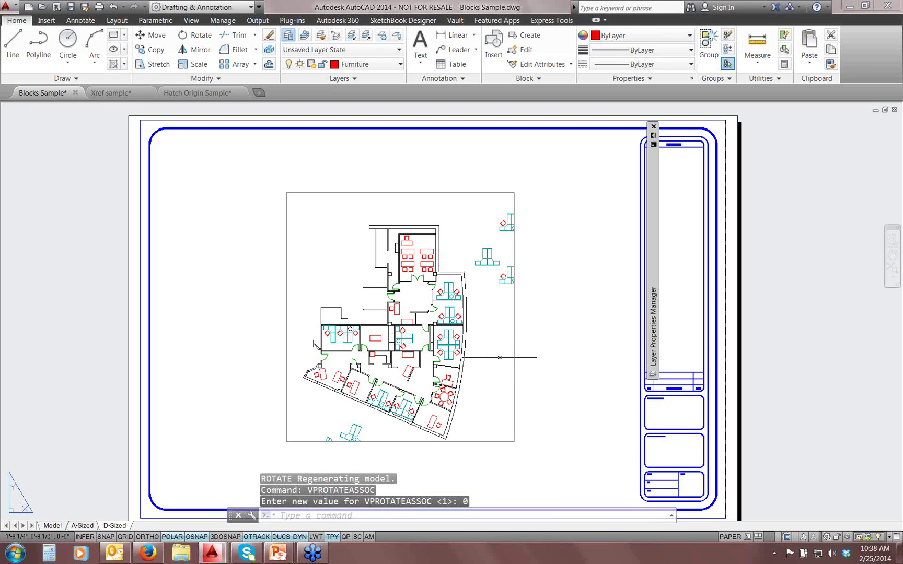
- Rotate the floor plan viewport on the layout freehand about a base point just inside its right edge
{"action": "type", "text": "ro"}
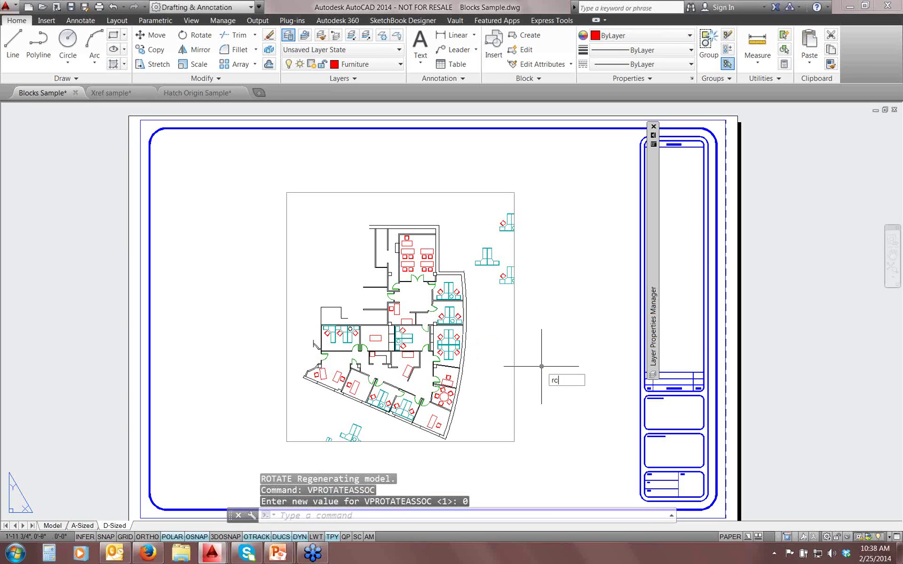
{"action": "key", "text": "Return"}
{"action": "left_click", "coordinate": [541, 366]}
{"action": "left_click", "coordinate": [502, 342]}
{"action": "key", "text": "Return"}
{"action": "left_click", "coordinate": [495, 346]}
{"action": "left_click", "coordinate": [496, 346]}
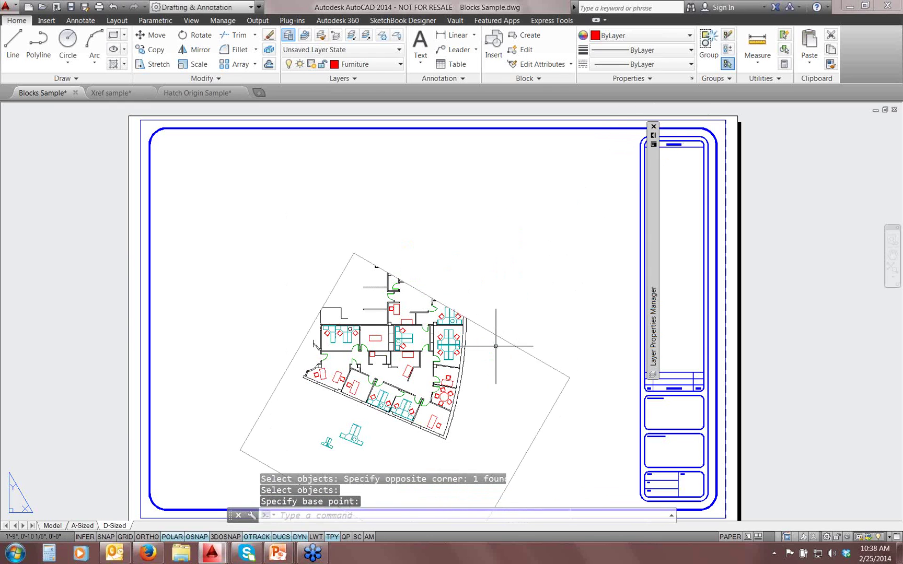
{"action": "middle_click_drag", "start_coordinate": [439, 381], "coordinate": [457, 317]}
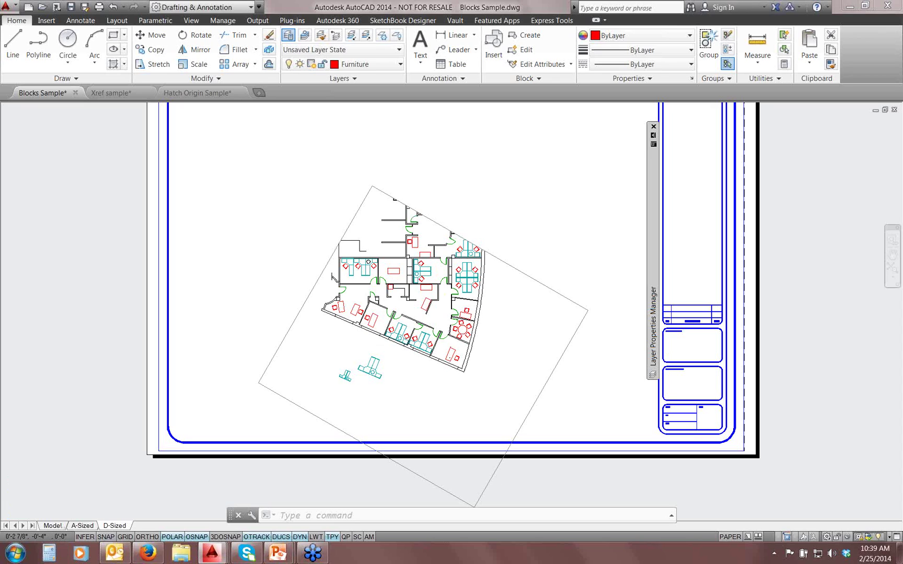
- Switch to model space and zoom in and out on the floor plan to test the current wheel zoom speed
{"action": "left_click", "coordinate": [52, 526]}
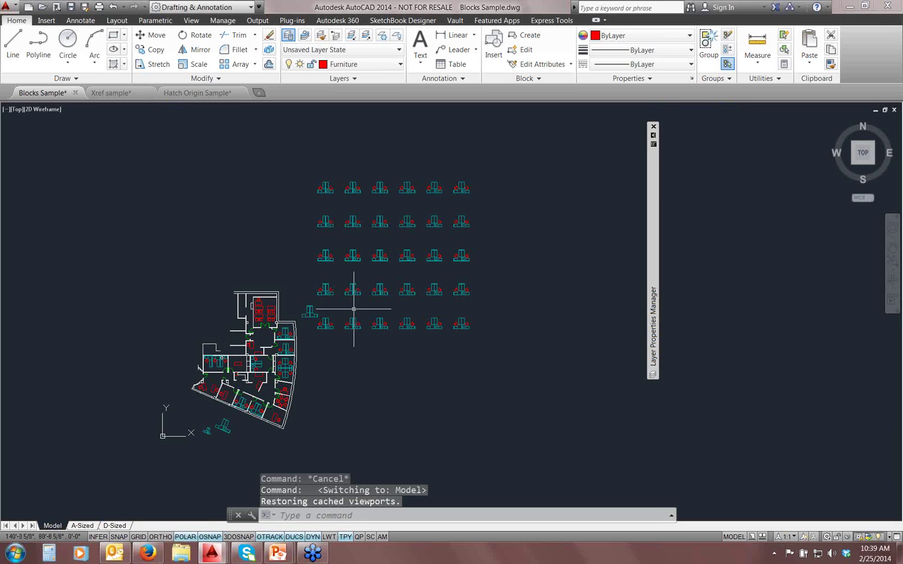
{"action": "mouse_move", "coordinate": [322, 376]}
{"action": "middle_mouse_down"}
{"action": "mouse_move", "coordinate": [390, 365]}
{"action": "mouse_move", "coordinate": [420, 336]}
{"action": "middle_mouse_up"}
{"action": "scroll", "coordinate": [387, 364], "scroll_direction": "up", "scroll_amount": 3}
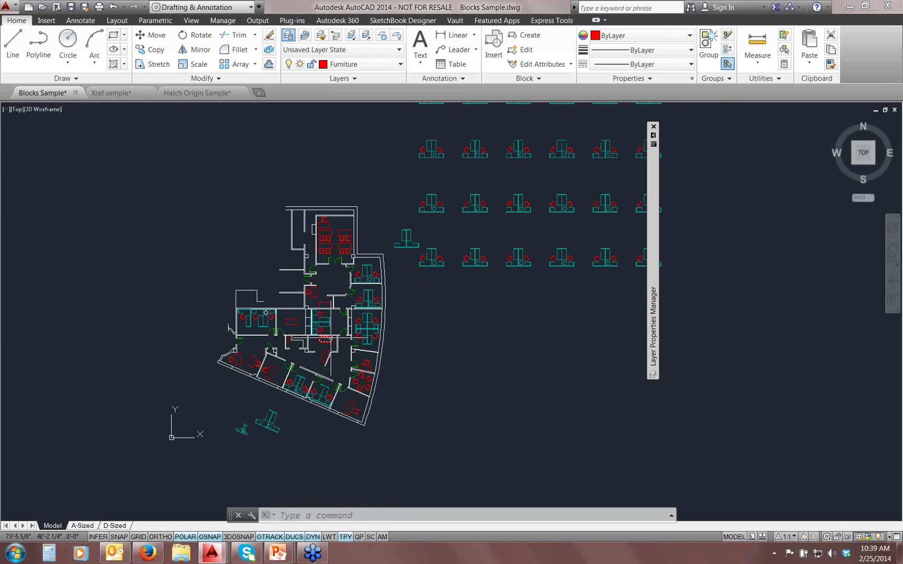
{"action": "scroll", "coordinate": [329, 335], "scroll_direction": "up", "scroll_amount": 4}
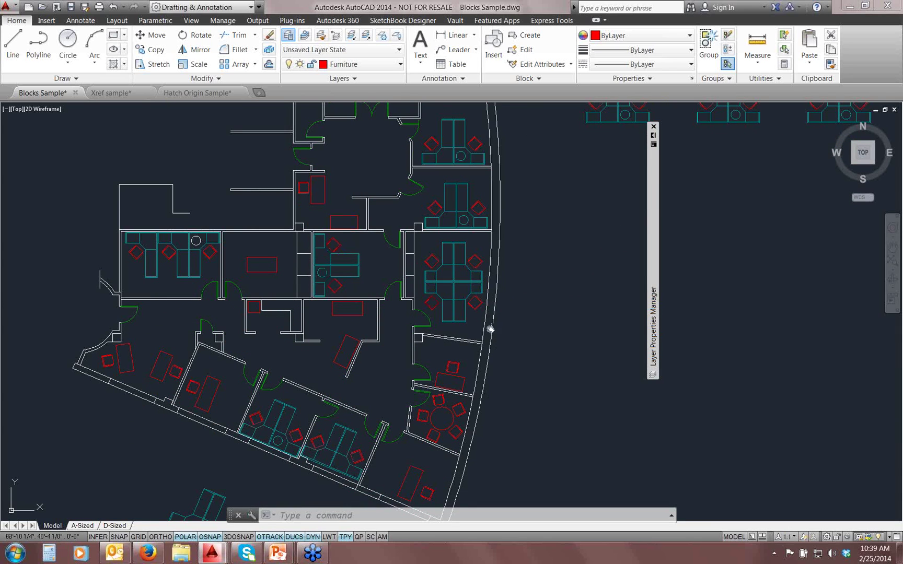
{"action": "scroll", "coordinate": [494, 293], "scroll_direction": "up", "scroll_amount": 2}
{"action": "scroll", "coordinate": [494, 292], "scroll_direction": "up", "scroll_amount": 3}
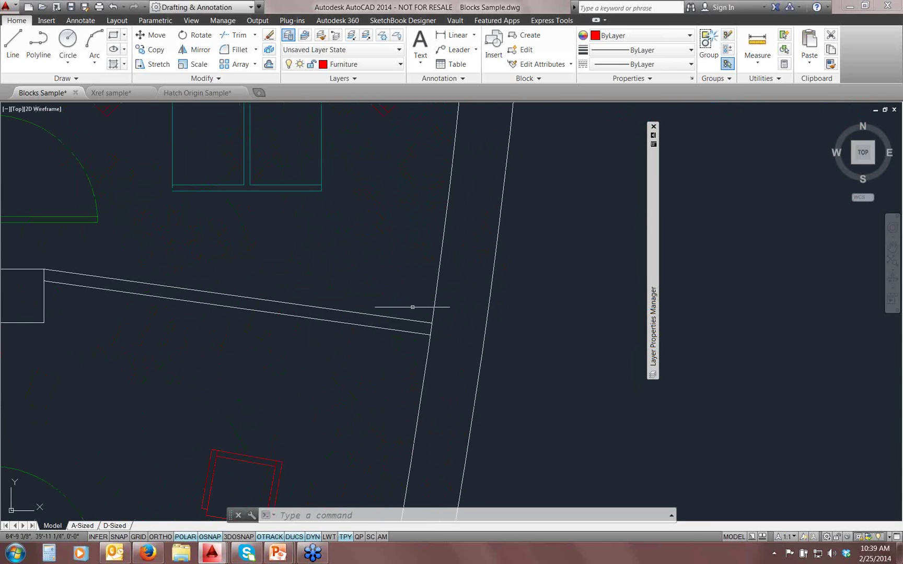
{"action": "scroll", "coordinate": [401, 310], "scroll_direction": "down", "scroll_amount": 3}
{"action": "scroll", "coordinate": [402, 310], "scroll_direction": "down", "scroll_amount": 2}
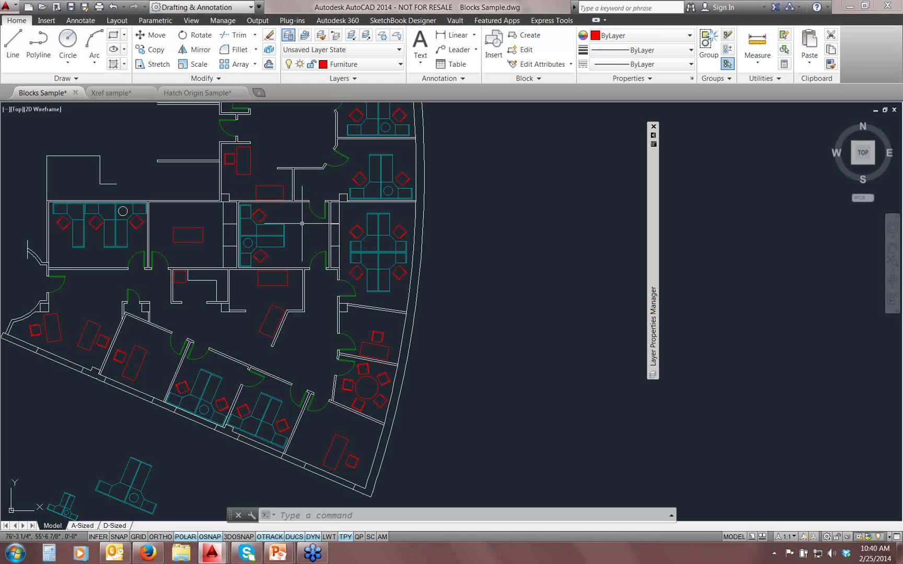
{"action": "scroll", "coordinate": [272, 278], "scroll_direction": "down", "scroll_amount": 2}
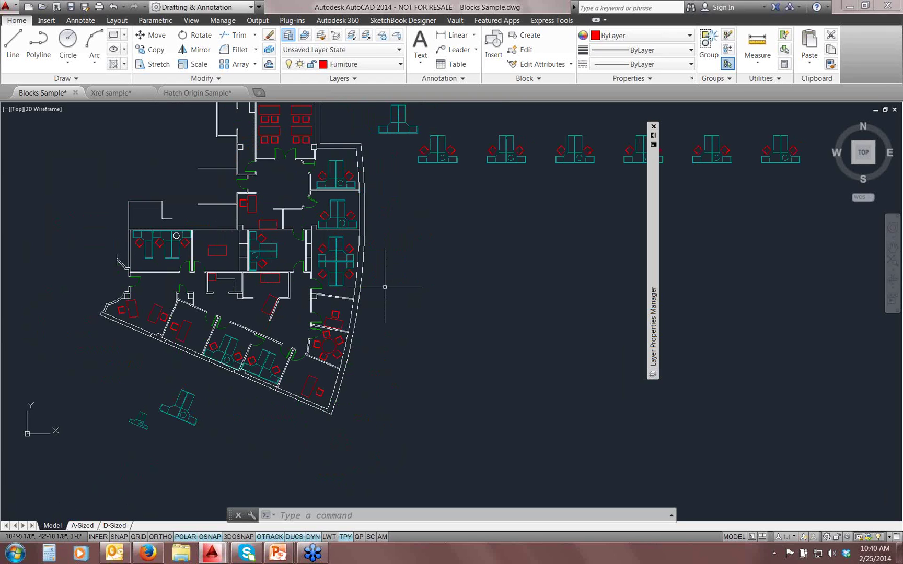
- Set the ZOOMFACTOR system variable to 20 and test the wheel zoom on the floor plan
{"action": "type", "text": "ZOOM"}
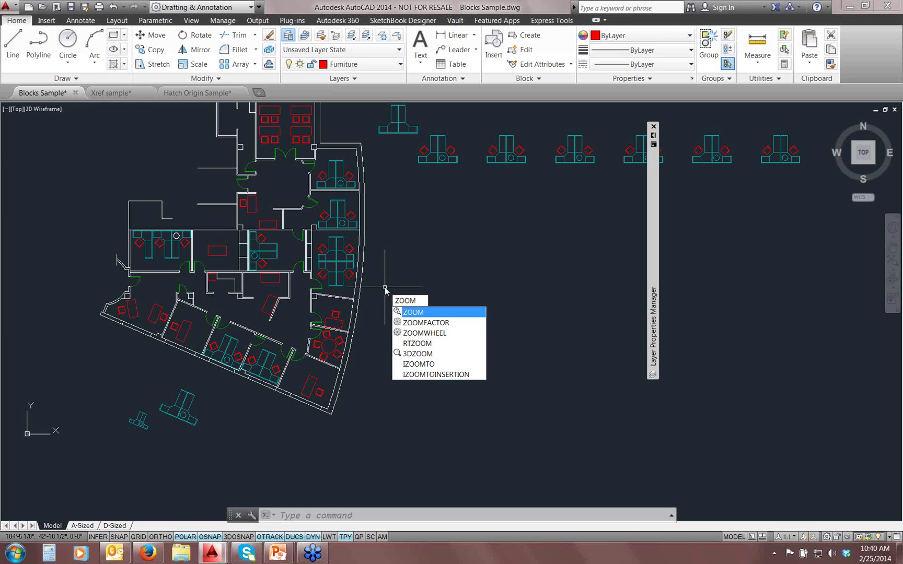
{"action": "type", "text": "FACTOR"}
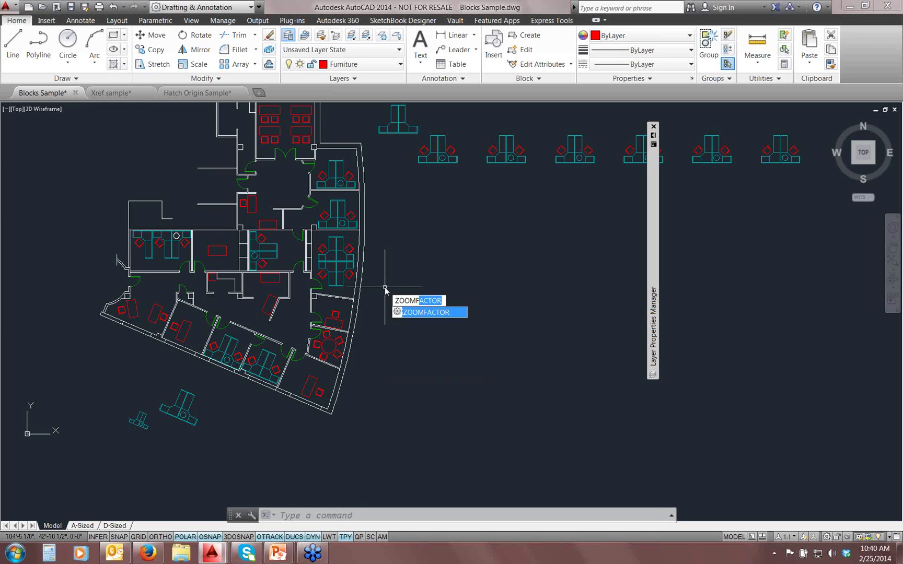
{"action": "key", "text": "Return"}
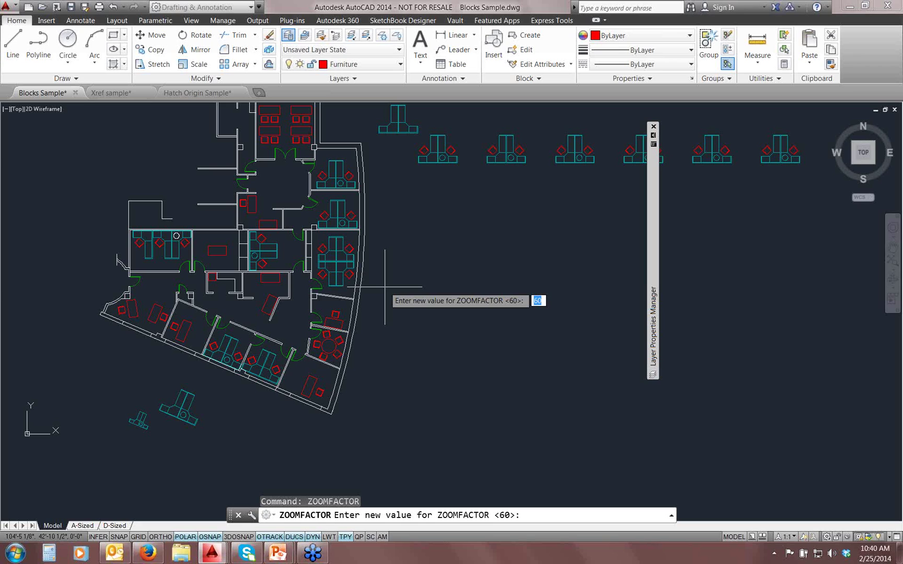
{"action": "type", "text": "20"}
{"action": "key", "text": "Return"}
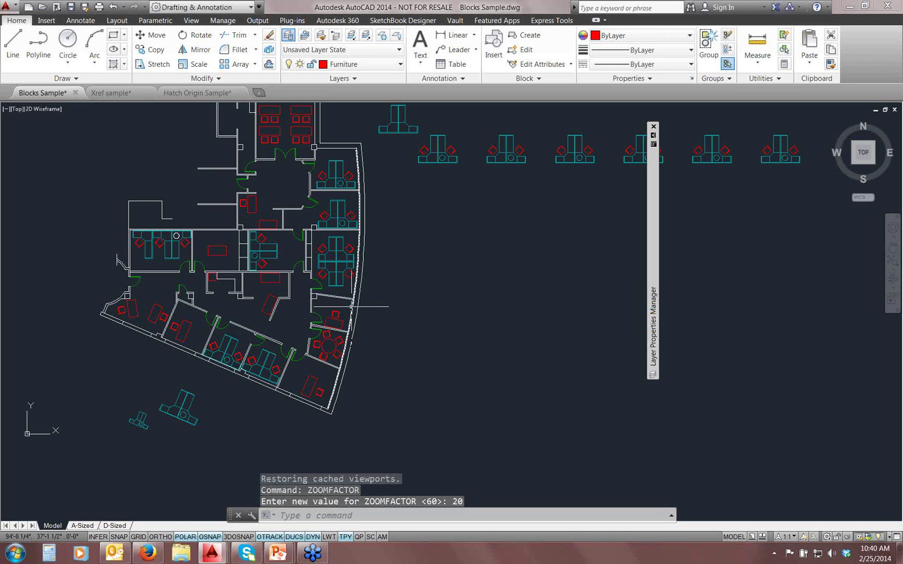
{"action": "scroll", "coordinate": [335, 311], "scroll_direction": "up", "scroll_amount": 3}
{"action": "scroll", "coordinate": [332, 314], "scroll_direction": "up", "scroll_amount": 5}
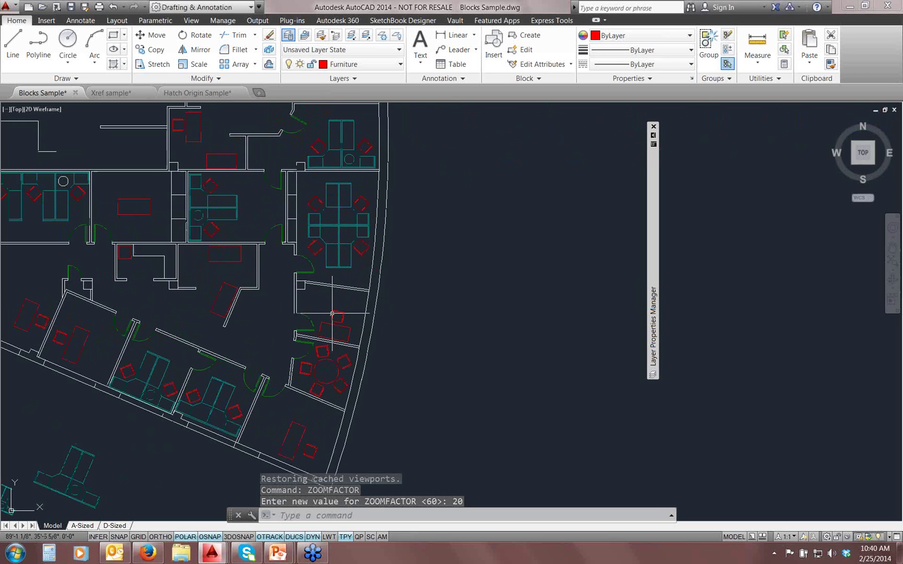
{"action": "scroll", "coordinate": [332, 313], "scroll_direction": "up", "scroll_amount": 6}
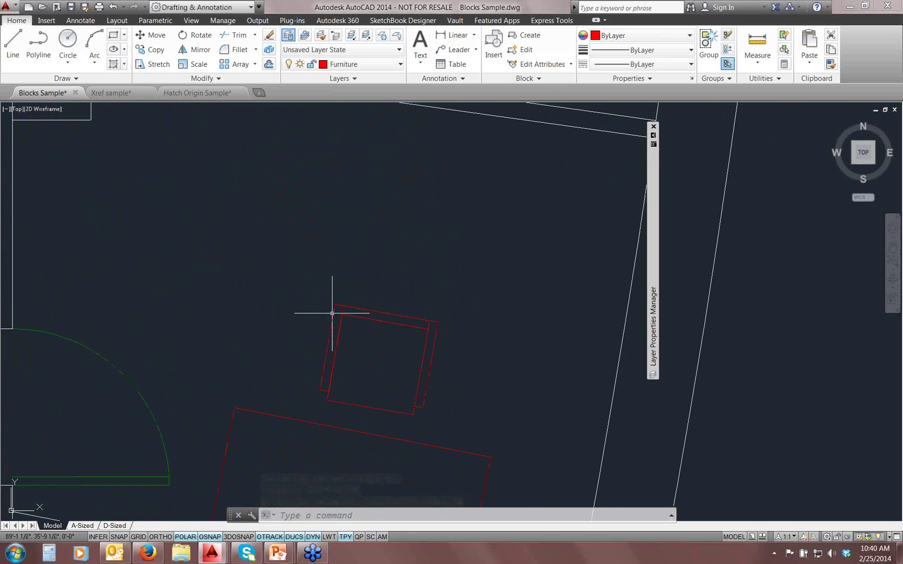
{"action": "scroll", "coordinate": [333, 313], "scroll_direction": "down", "scroll_amount": 8}
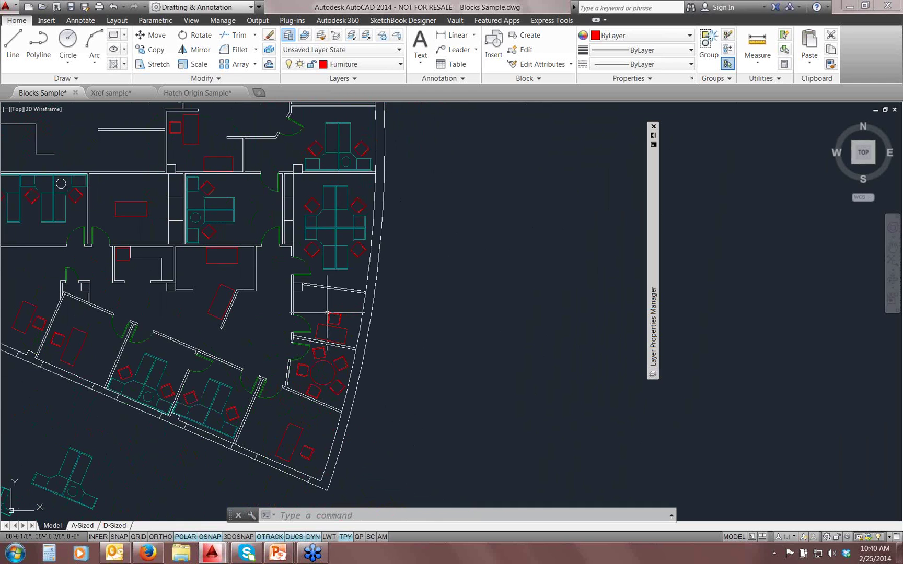
- Set the ZOOMFACTOR system variable to 100
{"action": "type", "text": "zo0mf"}
{"action": "key", "text": "BackSpace"}
{"action": "key", "text": "BackSpace"}
{"action": "key", "text": "BackSpace"}
{"action": "key", "text": "BackSpace"}
{"action": "key", "text": "BackSpace"}
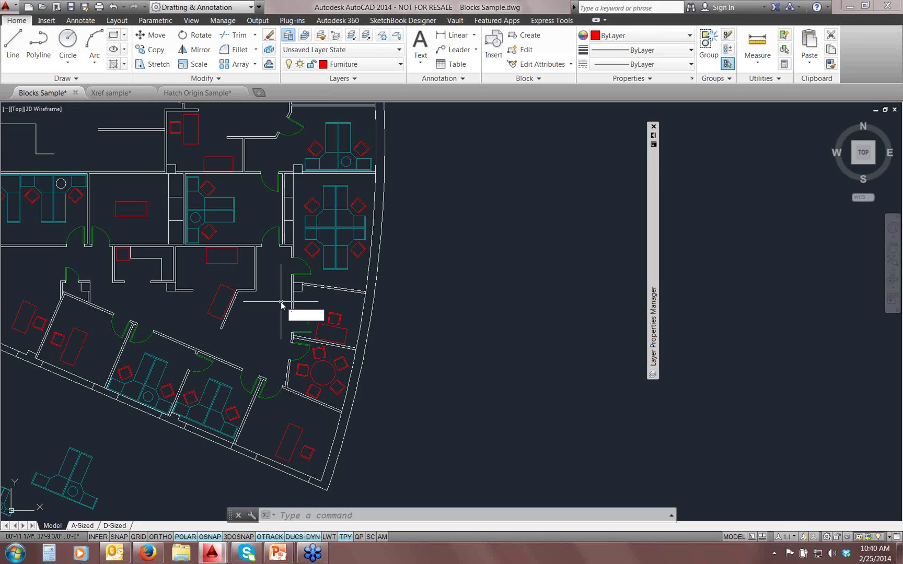
{"action": "type", "text": "ZOOM"}
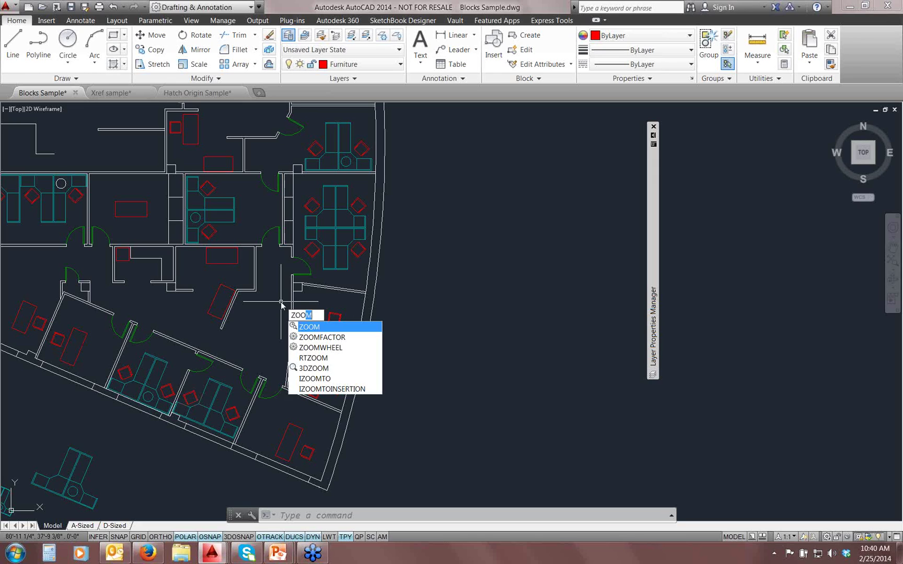
{"action": "type", "text": "factor"}
{"action": "key", "text": "Return"}
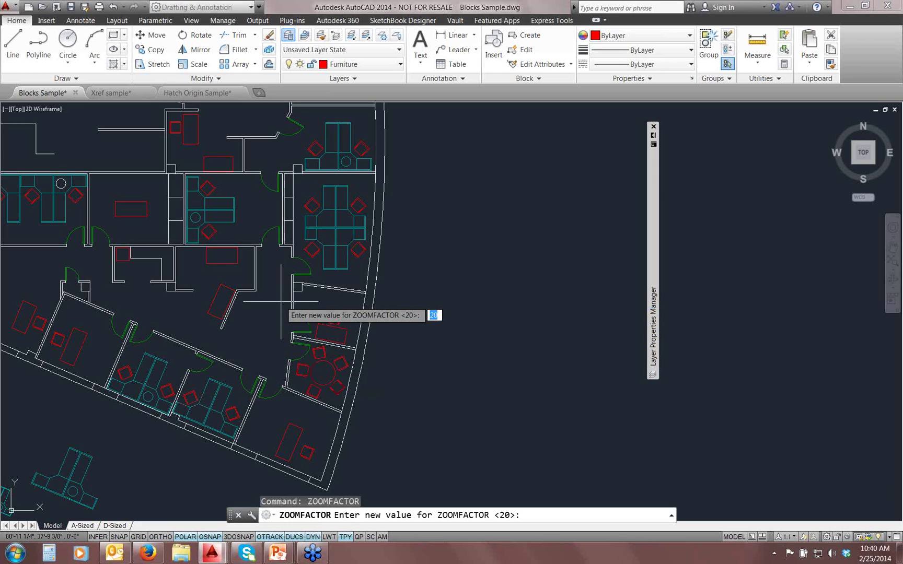
{"action": "type", "text": "100"}
{"action": "key", "text": "Return"}
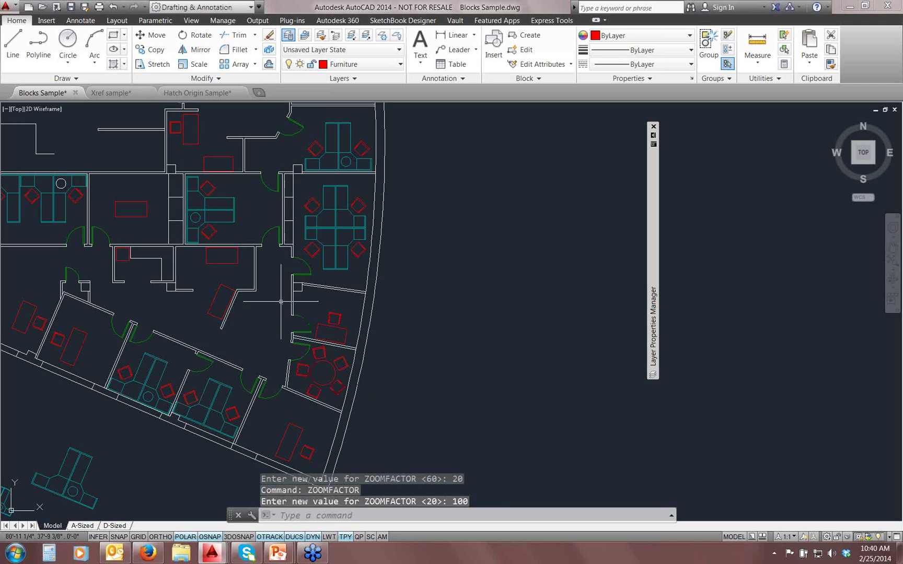
- Zoom in and out on the floor plan to examine the wheel zoom speed at the new factor
{"action": "scroll", "coordinate": [281, 302], "scroll_direction": "down", "scroll_amount": 2}
{"action": "scroll", "coordinate": [281, 302], "scroll_direction": "up", "scroll_amount": 4}
{"action": "scroll", "coordinate": [281, 302], "scroll_direction": "up", "scroll_amount": 1}
{"action": "scroll", "coordinate": [281, 300], "scroll_direction": "down", "scroll_amount": 1}
{"action": "scroll", "coordinate": [277, 301], "scroll_direction": "down", "scroll_amount": 2}
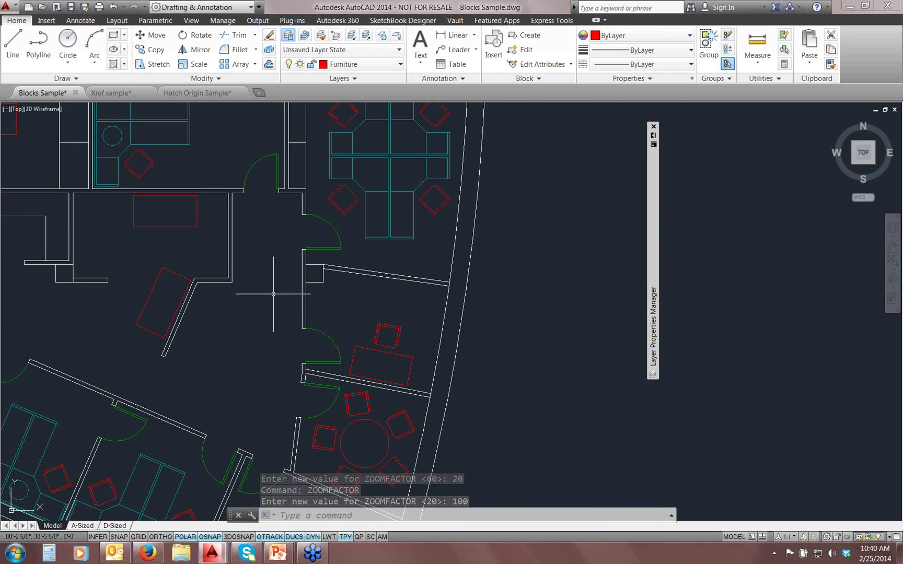
{"action": "scroll", "coordinate": [273, 295], "scroll_direction": "down", "scroll_amount": 1}
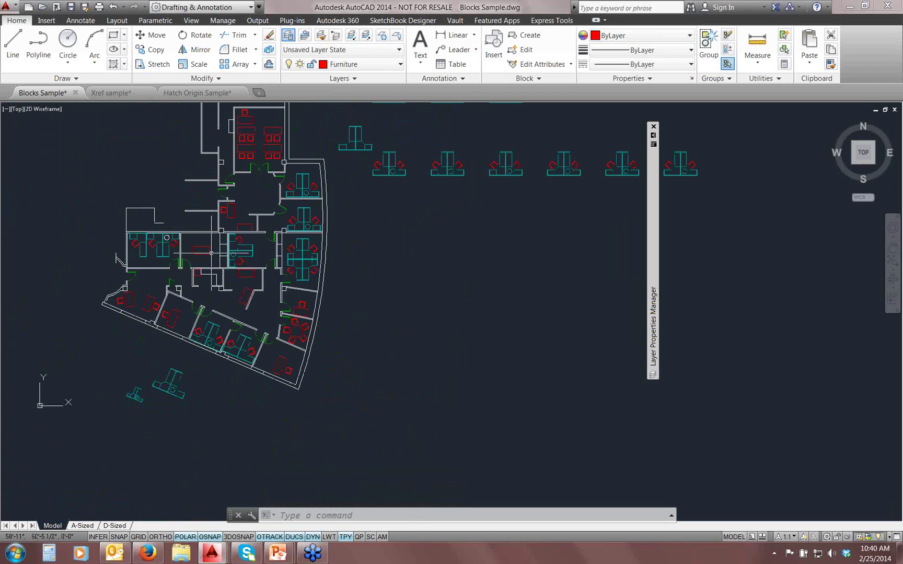
{"action": "scroll", "coordinate": [205, 253], "scroll_direction": "down", "scroll_amount": 1}
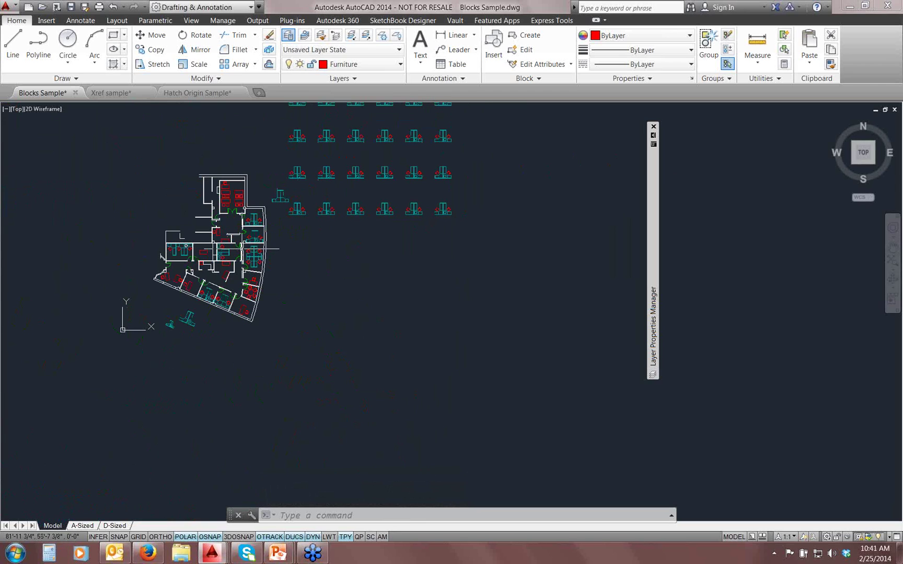
{"action": "mouse_move", "coordinate": [214, 230]}
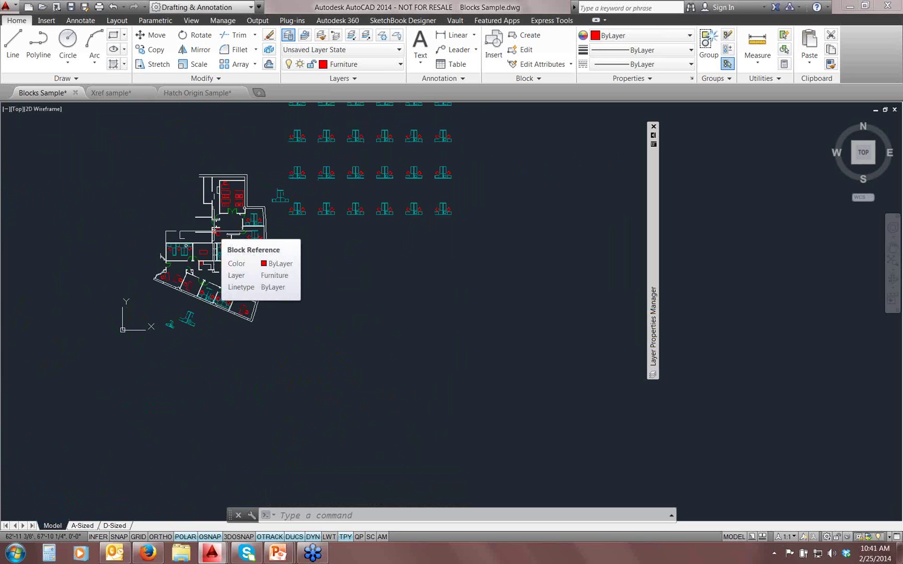
{"action": "scroll", "coordinate": [233, 289], "scroll_direction": "up", "scroll_amount": 6}
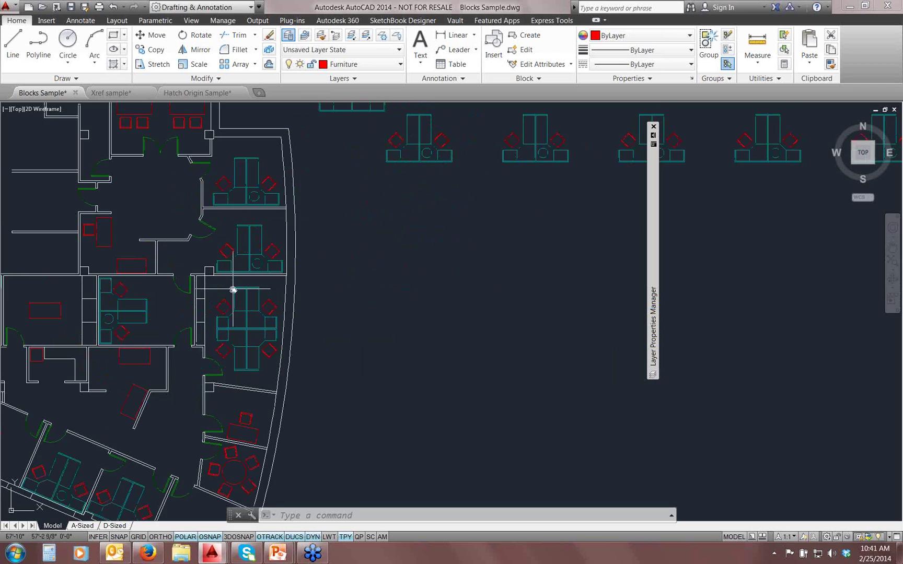
{"action": "middle_click_drag", "start_coordinate": [233, 289], "coordinate": [331, 300]}
- Set the ZOOMFACTOR system variable to 60
{"action": "type", "text": "ZOOM"}
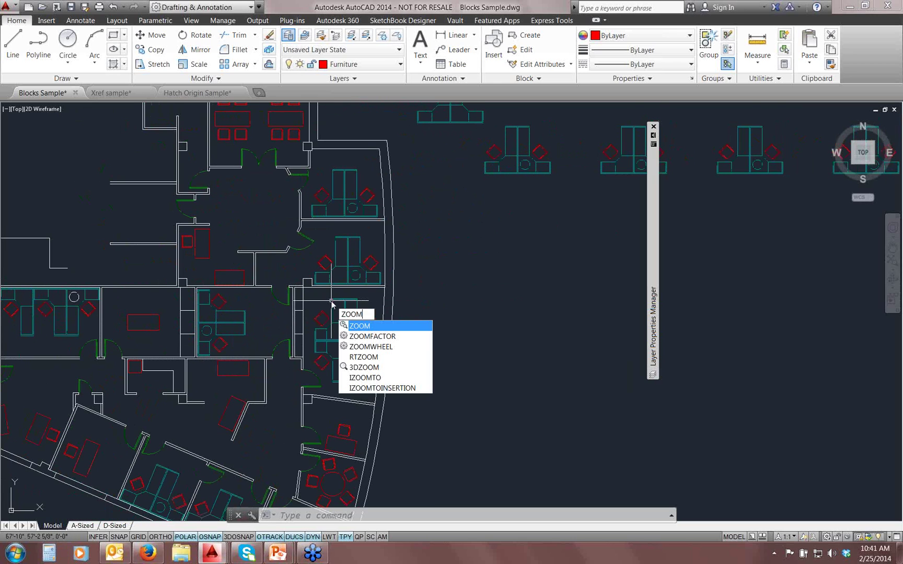
{"action": "key", "text": "Down"}
{"action": "key", "text": "Return"}
{"action": "type", "text": "60"}
{"action": "key", "text": "Return"}
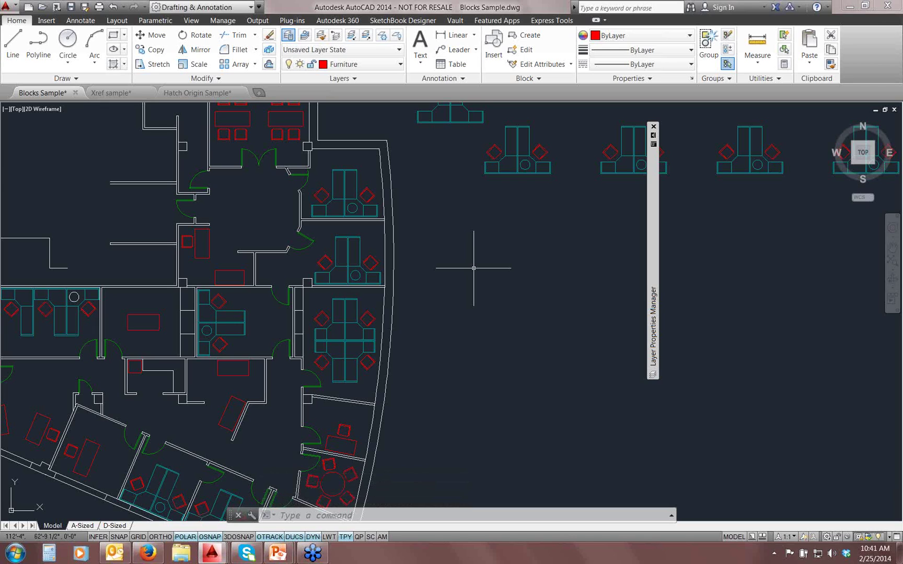
- Check the current value of the ZOOMWHEEL system variable and leave it without entering a new one
{"action": "type", "text": "ZOOMWHEEL"}
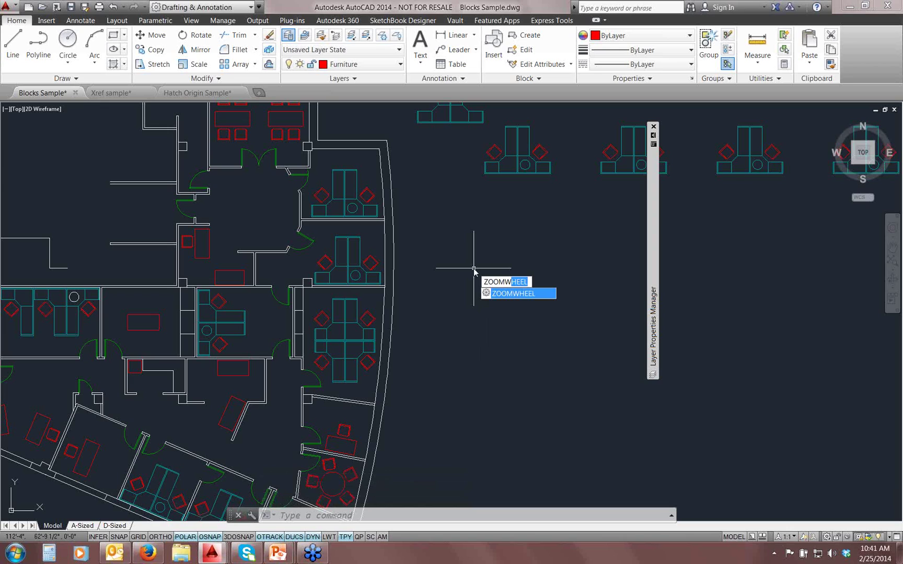
{"action": "key", "text": "Return"}
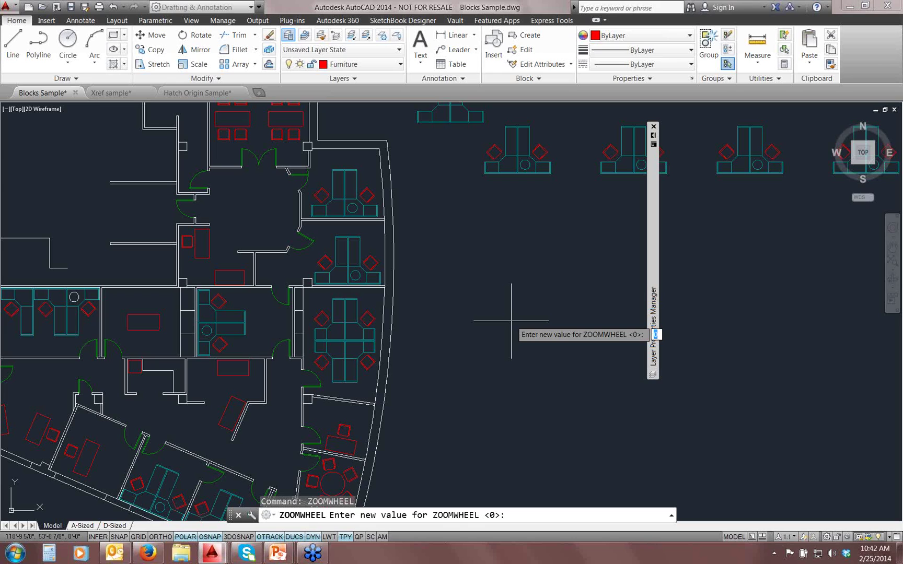
{"action": "key", "text": "Escape"}
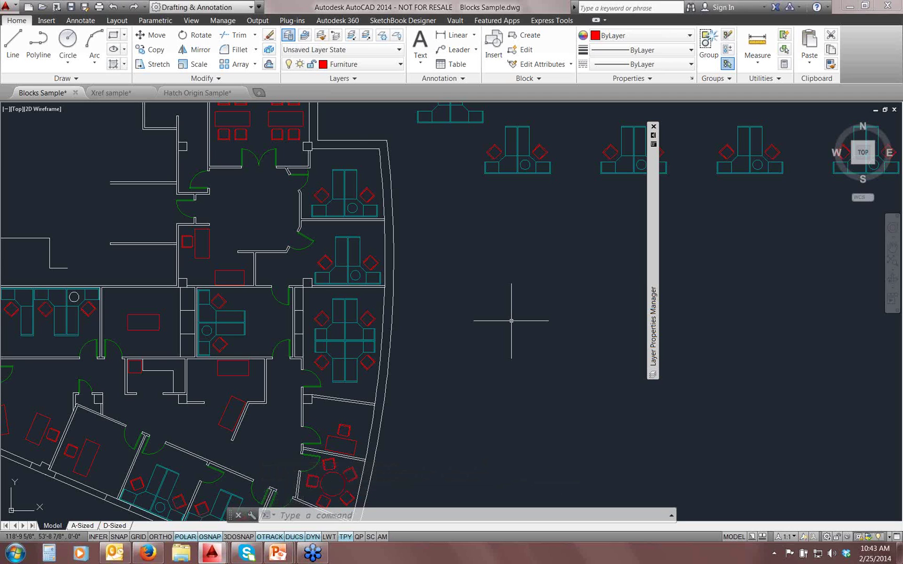
- Bring the two rotated workstation blocks below the floor plan into view and locate the Align command among the modify tools
{"action": "middle_click_drag", "start_coordinate": [498, 276], "coordinate": [582, 219]}
{"action": "middle_click_drag", "start_coordinate": [213, 402], "coordinate": [401, 284]}
{"action": "scroll", "coordinate": [318, 455], "scroll_direction": "up", "scroll_amount": 5}
{"action": "middle_click_drag", "start_coordinate": [324, 450], "coordinate": [349, 416]}
{"action": "scroll", "coordinate": [349, 416], "scroll_direction": "down", "scroll_amount": 2}
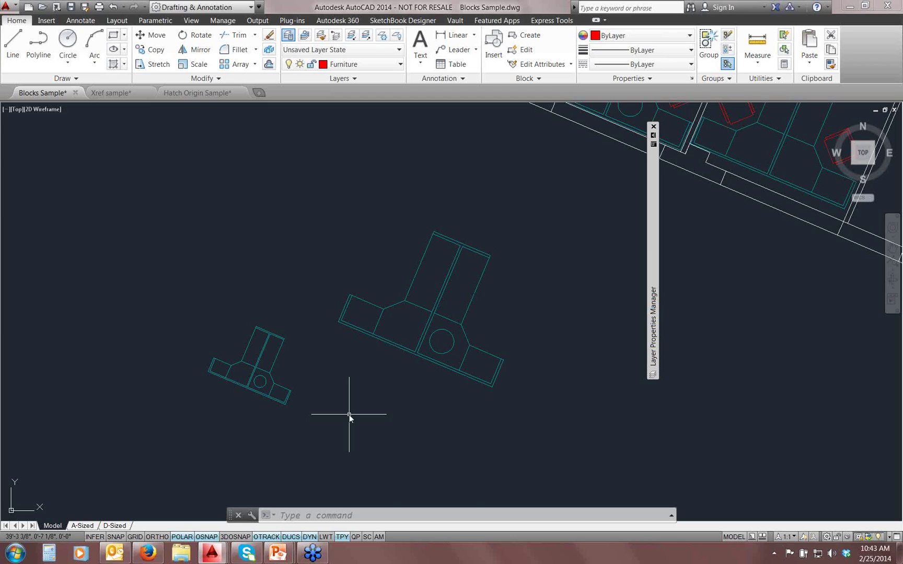
{"action": "type", "text": "AL"}
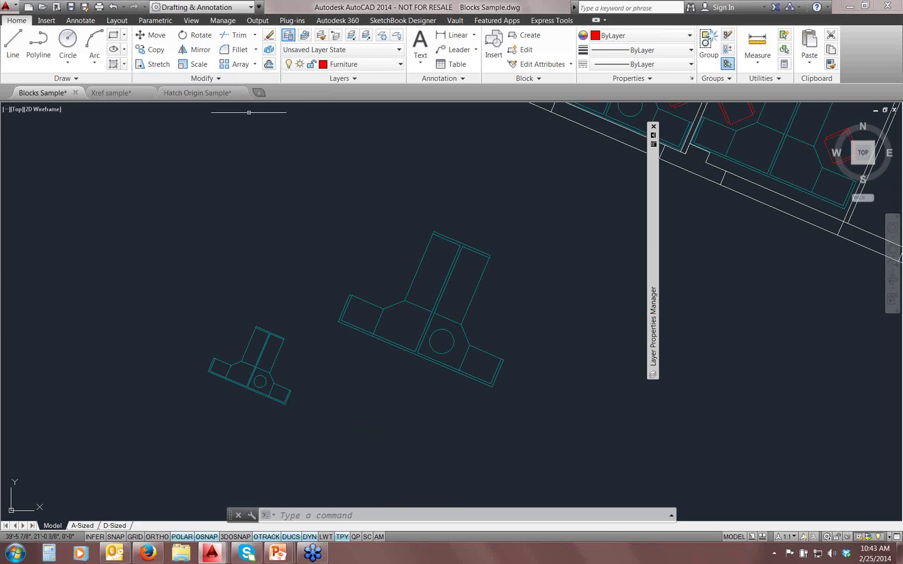
{"action": "left_click", "coordinate": [234, 79]}
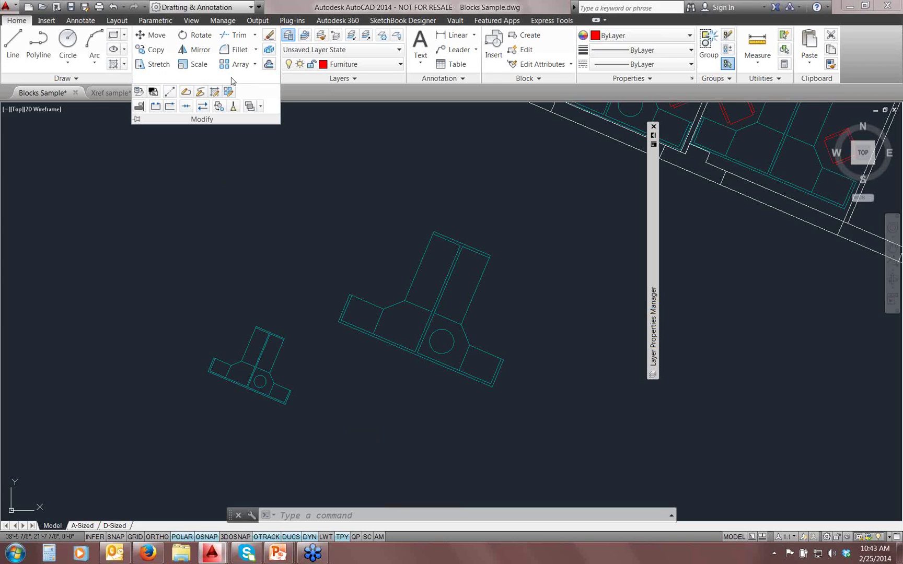
{"action": "key", "text": "F9"}
{"action": "left_click_drag", "start_coordinate": [105, 282], "coordinate": [139, 112]}
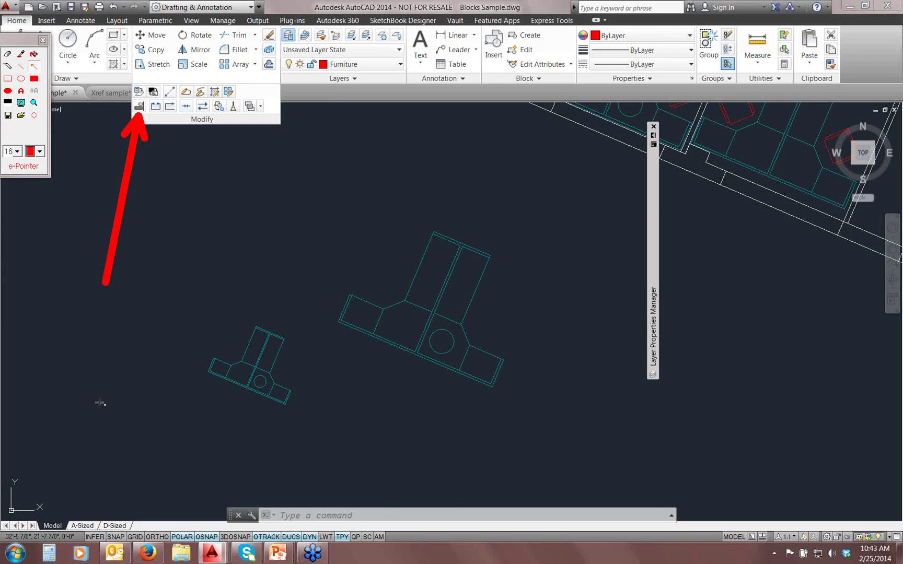
{"action": "key", "text": "F9"}
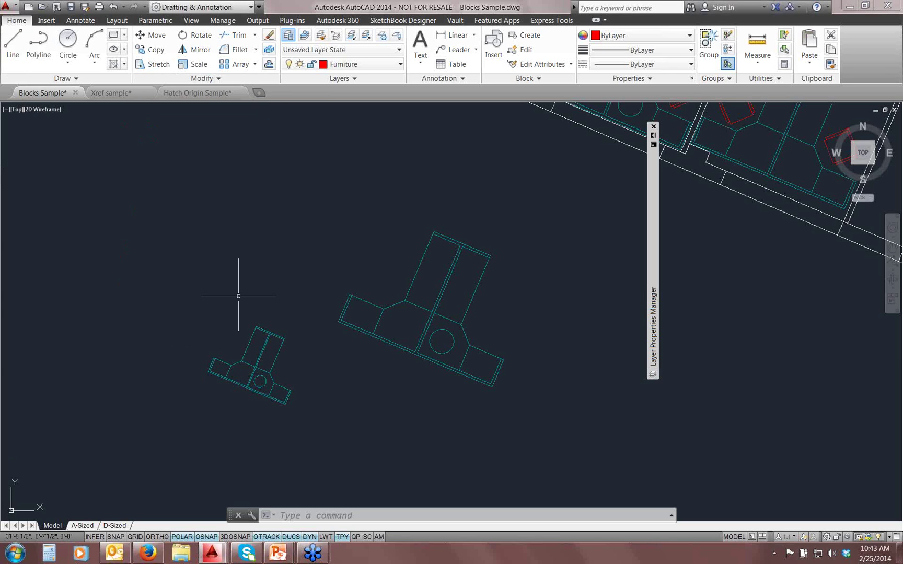
- Start an Align on the small workstation block, matching its lower-right corner to the large block's lower-left corner
{"action": "type", "text": "al"}
{"action": "key", "text": "Return"}
{"action": "left_click", "coordinate": [277, 399]}
{"action": "scroll", "coordinate": [277, 413], "scroll_direction": "up", "scroll_amount": 3}
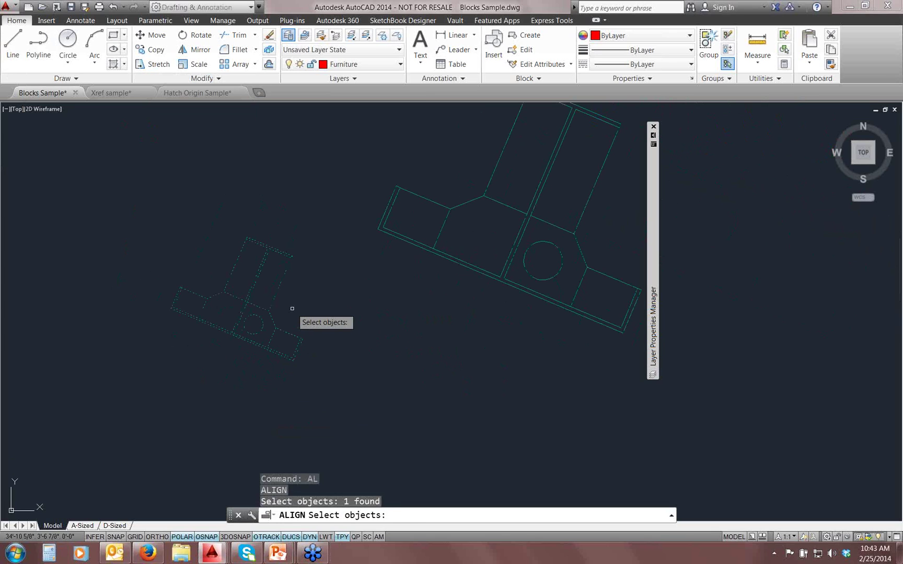
{"action": "key", "text": "Return"}
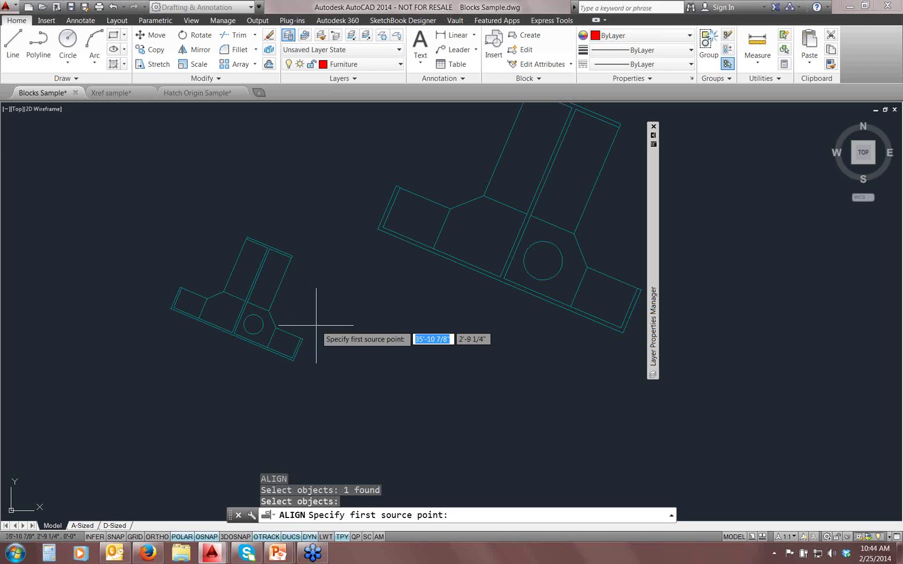
{"action": "left_click", "coordinate": [293, 361]}
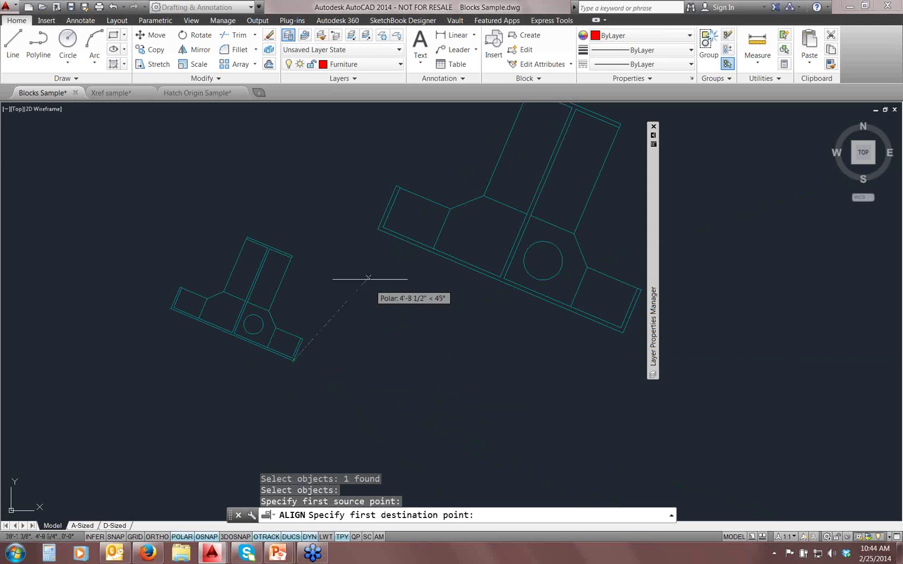
{"action": "left_click", "coordinate": [379, 229]}
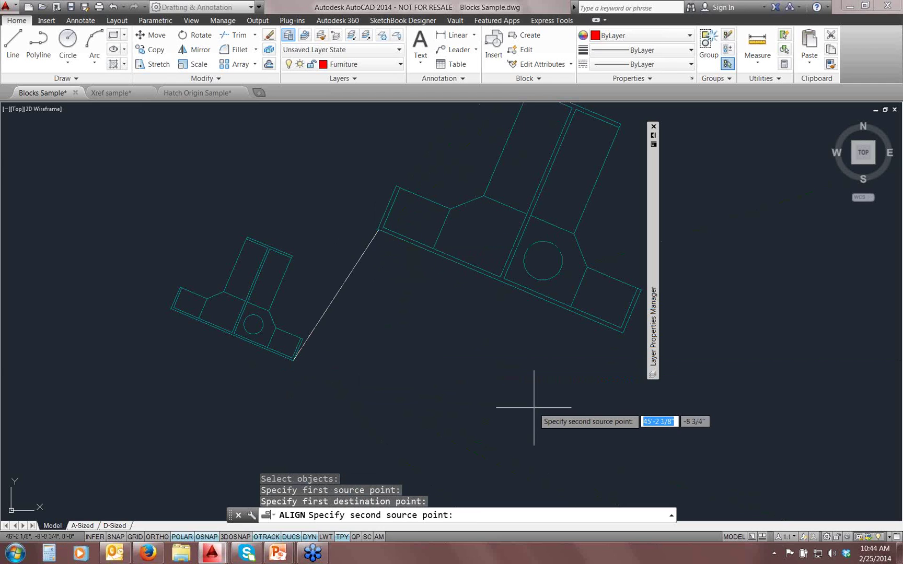
- Match the small block's lower-left corner to the large block's lower-right corner and complete the alignment without scaling
{"action": "middle_click_drag", "start_coordinate": [511, 398], "coordinate": [413, 357]}
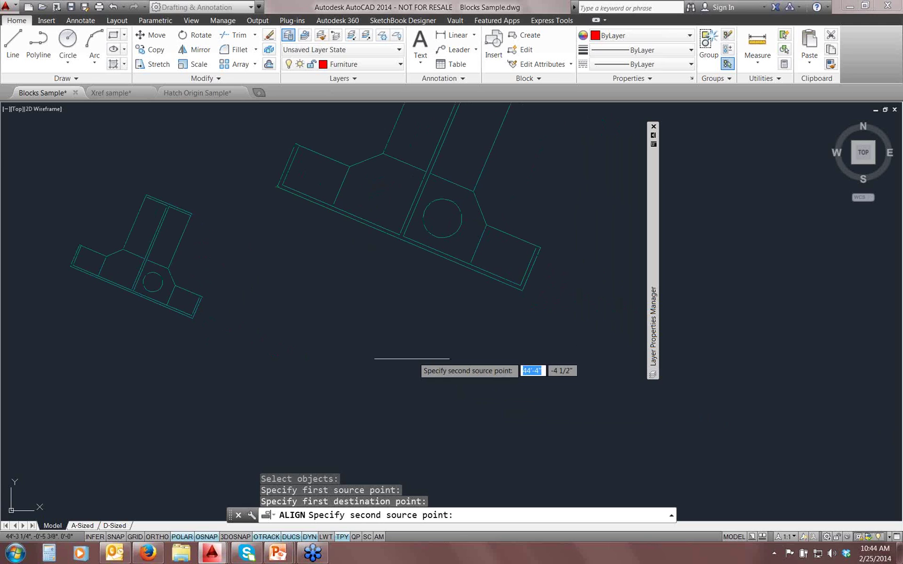
{"action": "left_click", "coordinate": [72, 266]}
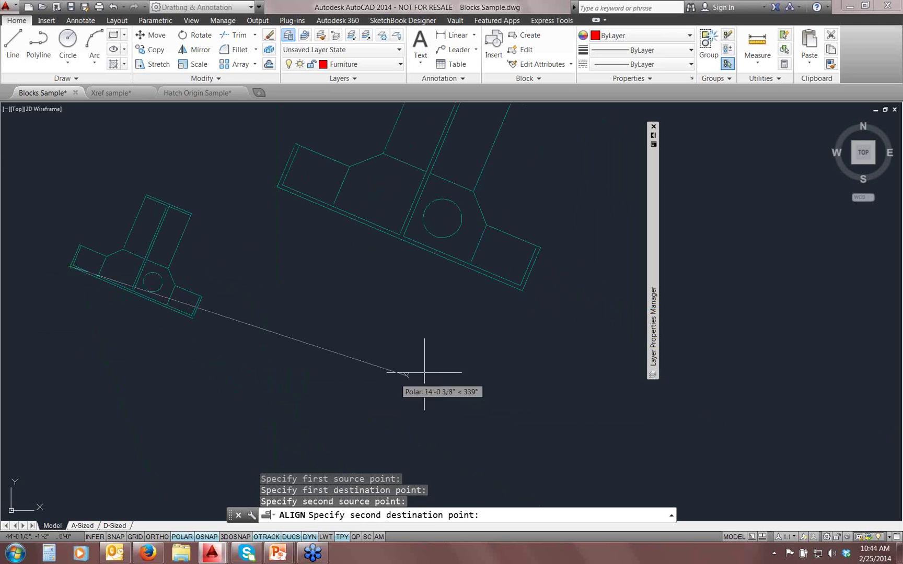
{"action": "left_click", "coordinate": [522, 290]}
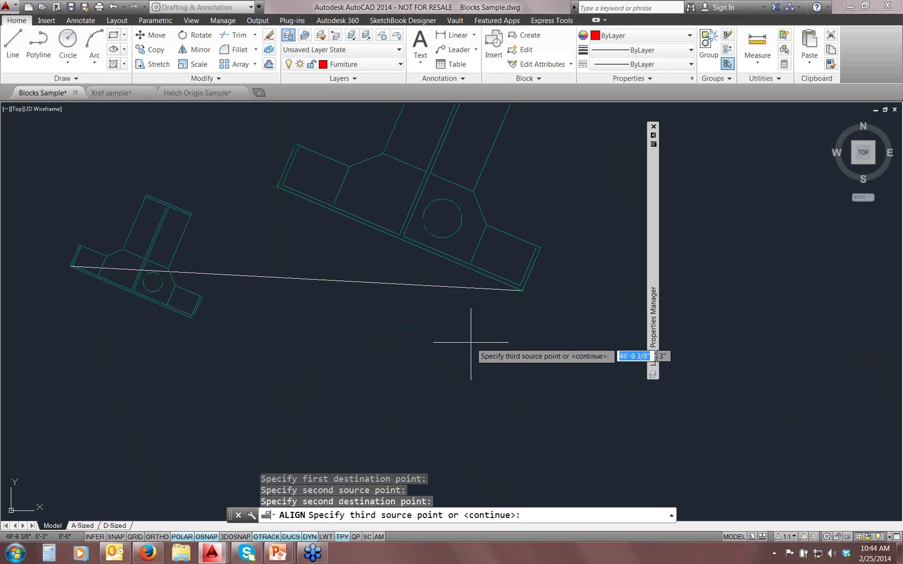
{"action": "key", "text": "Return"}
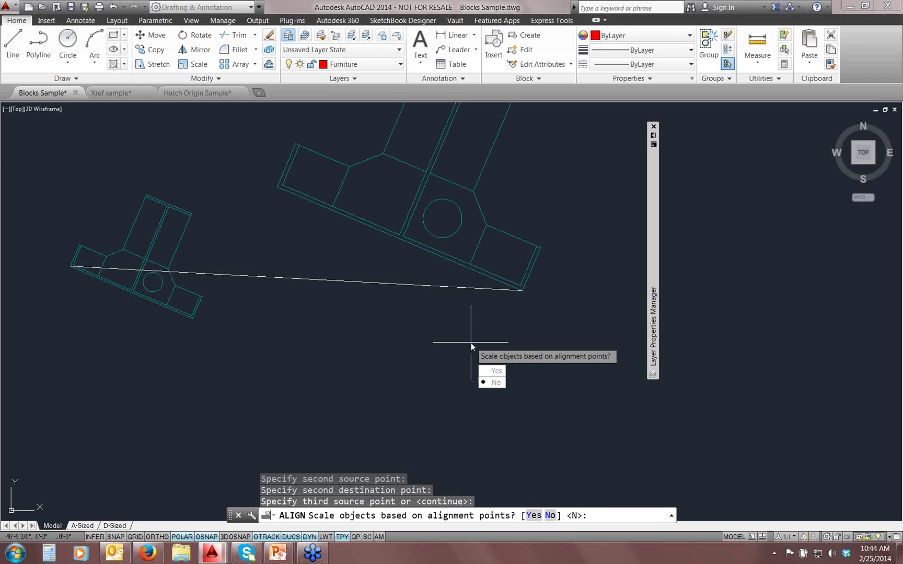
{"action": "left_click", "coordinate": [494, 382]}
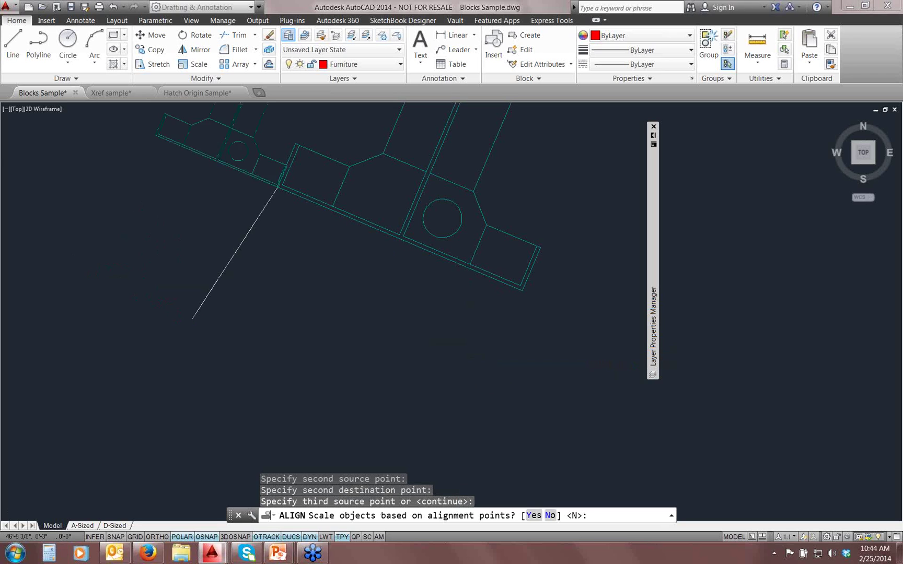
{"action": "scroll", "coordinate": [211, 258], "scroll_direction": "up", "scroll_amount": 2}
{"action": "middle_click_drag", "start_coordinate": [238, 299], "coordinate": [251, 411]}
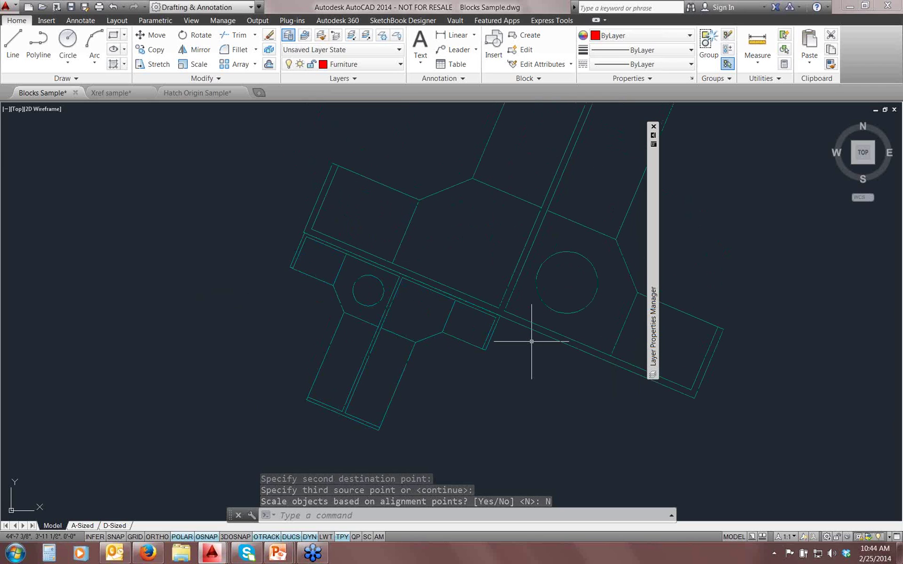
{"action": "middle_click_drag", "start_coordinate": [531, 341], "coordinate": [421, 313]}
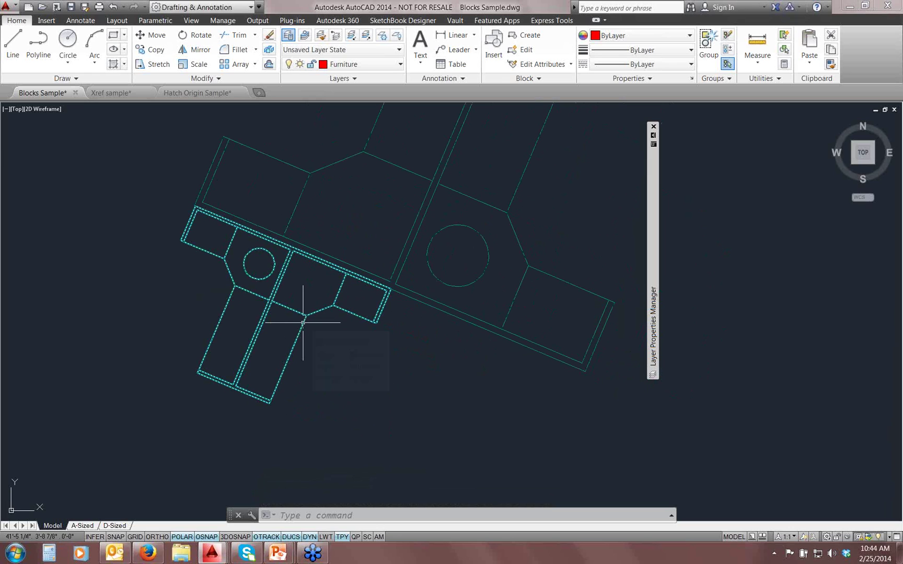
- Undo the unscaled alignment of the small workstation block
{"action": "mouse_move", "coordinate": [303, 322]}
{"action": "key", "text": "ctrl+z"}
{"action": "key", "text": "ctrl+z"}
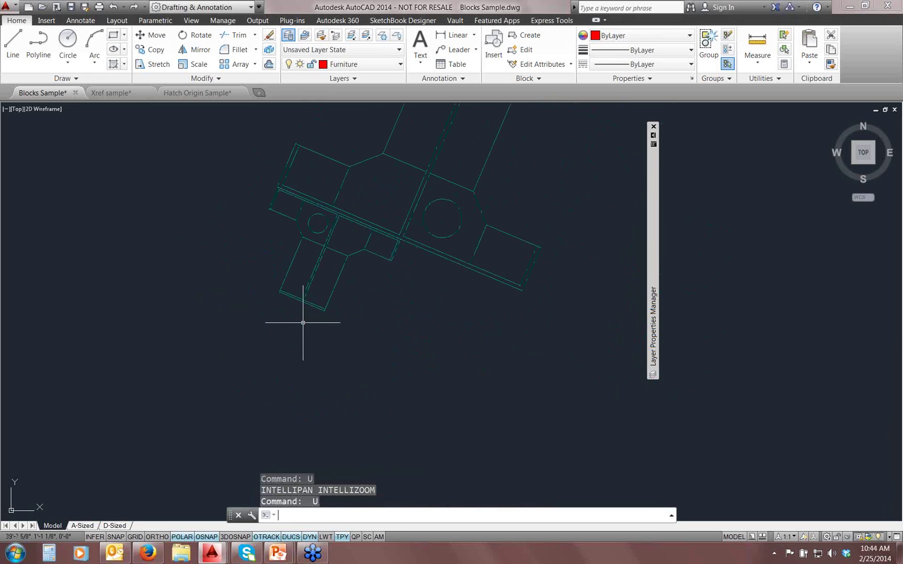
- Run Align on the small workstation block again, pairing its lower-right corner with the large block's lower-left corner
{"action": "type", "text": "al"}
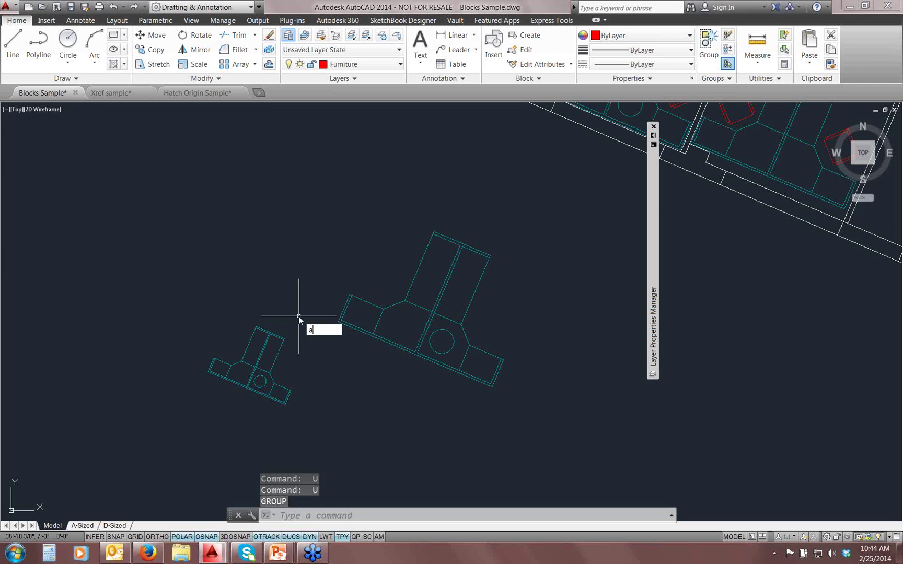
{"action": "key", "text": "Return"}
{"action": "left_click", "coordinate": [254, 367]}
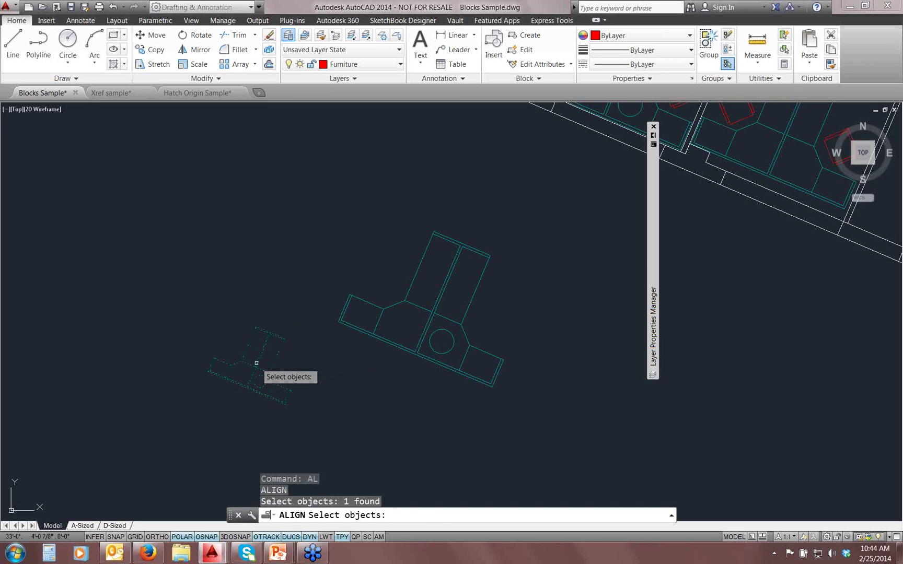
{"action": "key", "text": "Return"}
{"action": "left_click", "coordinate": [290, 391]}
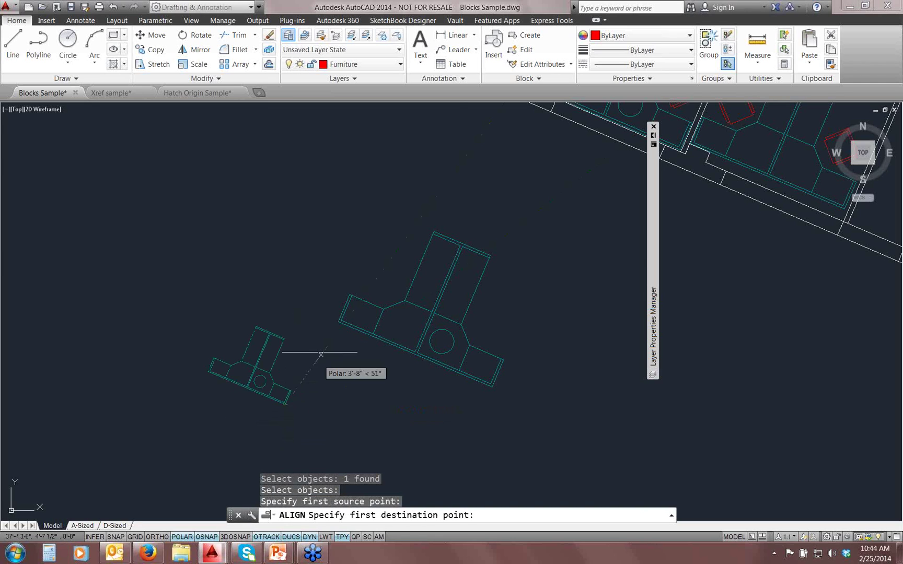
{"action": "scroll", "coordinate": [334, 319], "scroll_direction": "up", "scroll_amount": 5}
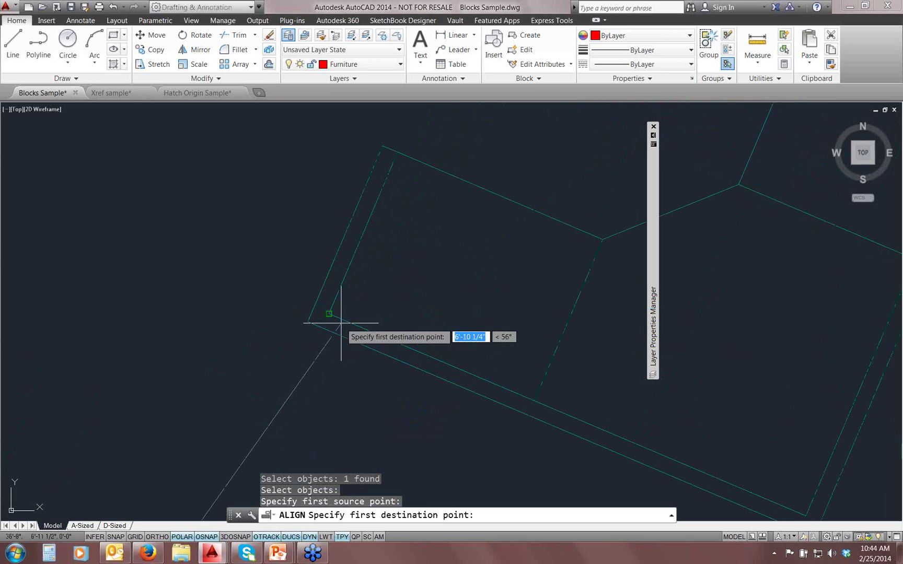
{"action": "left_click", "coordinate": [310, 323]}
{"action": "scroll", "coordinate": [313, 308], "scroll_direction": "down", "scroll_amount": 4}
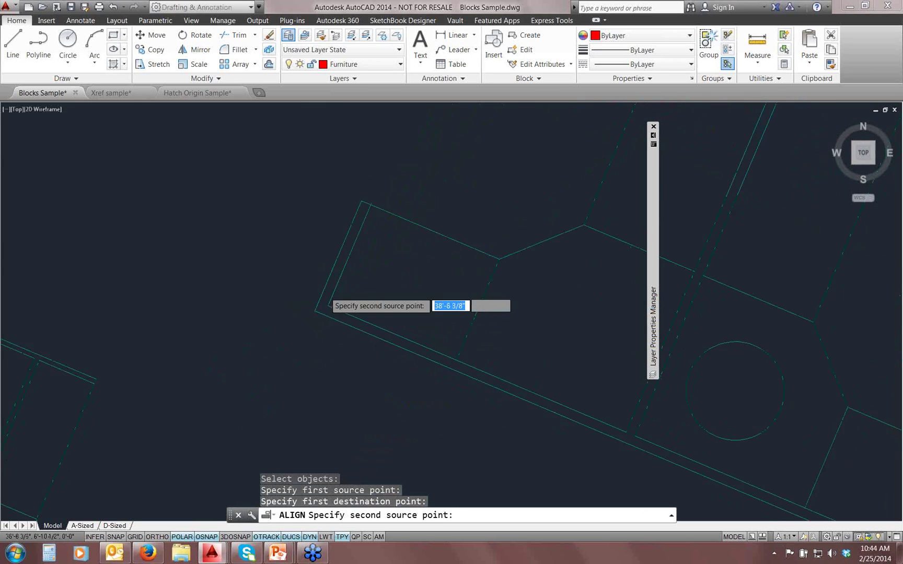
- Pair the small block's lower-left corner with the large block's lower-right corner and scale the block to the alignment points
{"action": "scroll", "coordinate": [236, 334], "scroll_direction": "up", "scroll_amount": 3}
{"action": "left_click", "coordinate": [373, 281]}
{"action": "scroll", "coordinate": [373, 281], "scroll_direction": "down", "scroll_amount": 4}
{"action": "scroll", "coordinate": [515, 348], "scroll_direction": "up", "scroll_amount": 2}
{"action": "scroll", "coordinate": [509, 318], "scroll_direction": "up", "scroll_amount": 3}
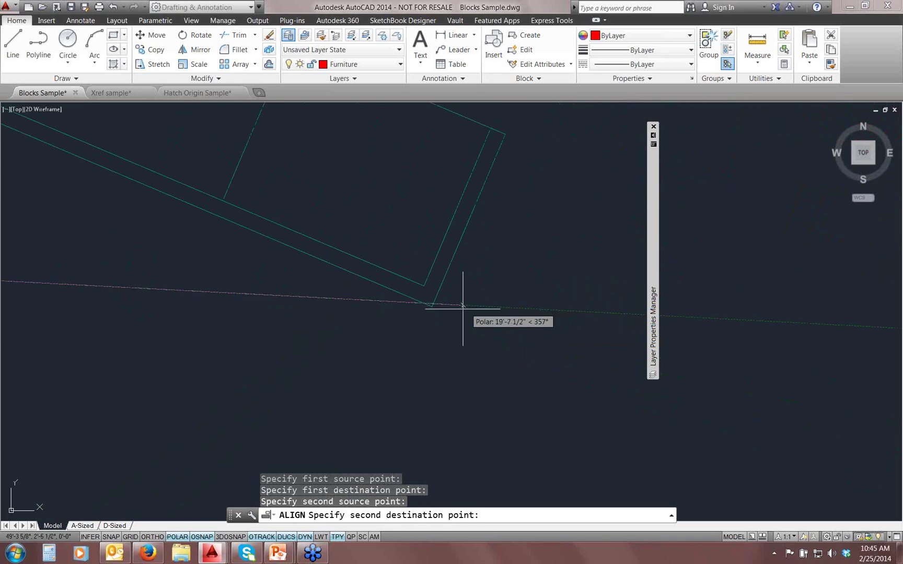
{"action": "left_click", "coordinate": [431, 307]}
{"action": "key", "text": "Return"}
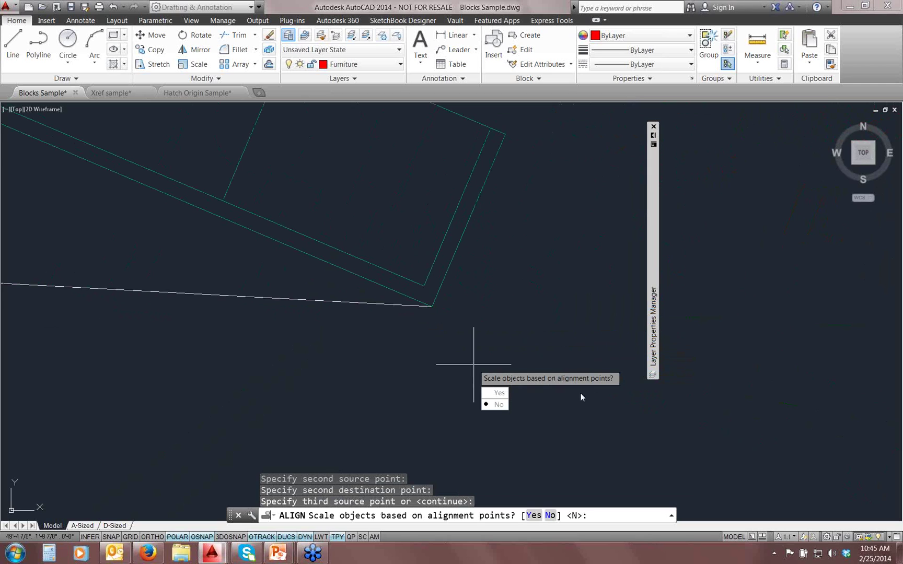
{"action": "left_click", "coordinate": [505, 394]}
{"action": "scroll", "coordinate": [471, 365], "scroll_direction": "down", "scroll_amount": 5}
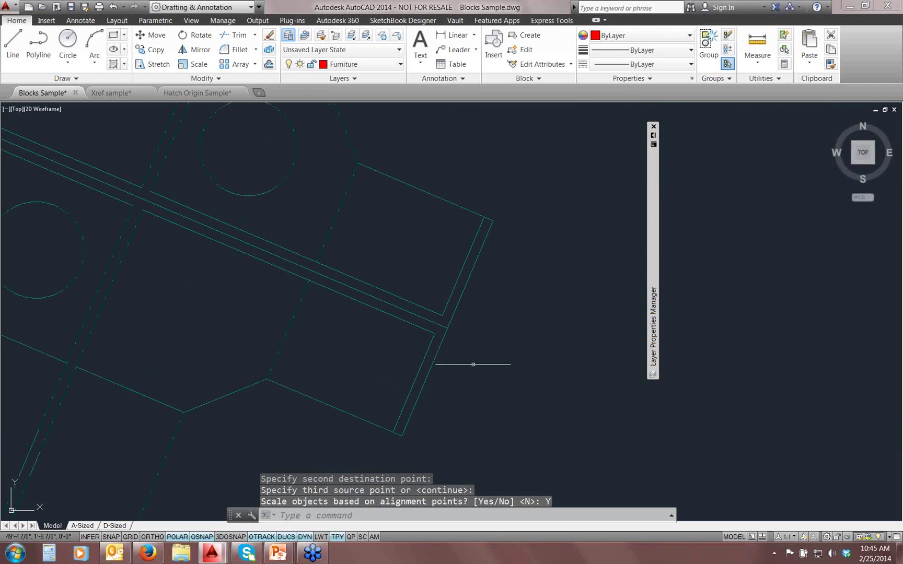
{"action": "scroll", "coordinate": [235, 322], "scroll_direction": "up", "scroll_amount": 2}
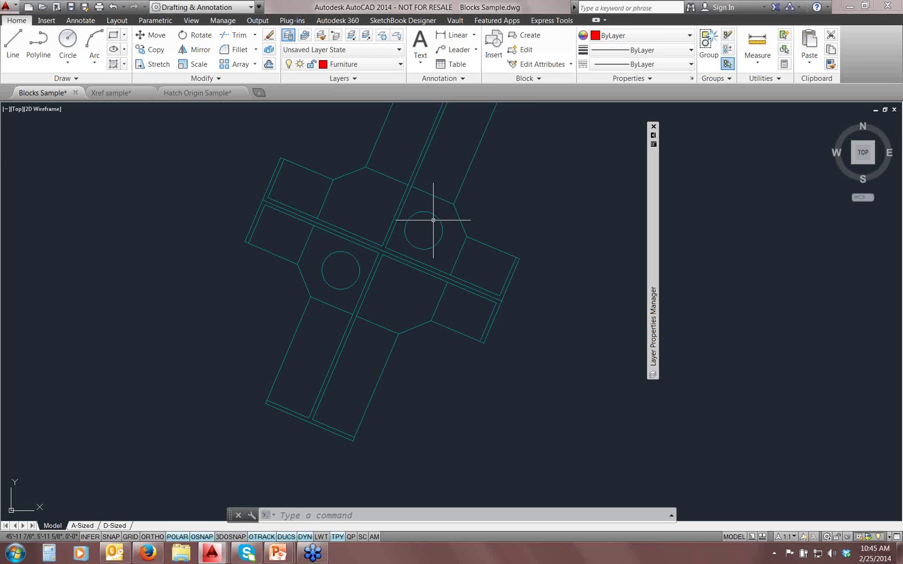
{"action": "scroll", "coordinate": [442, 254], "scroll_direction": "down", "scroll_amount": 3}
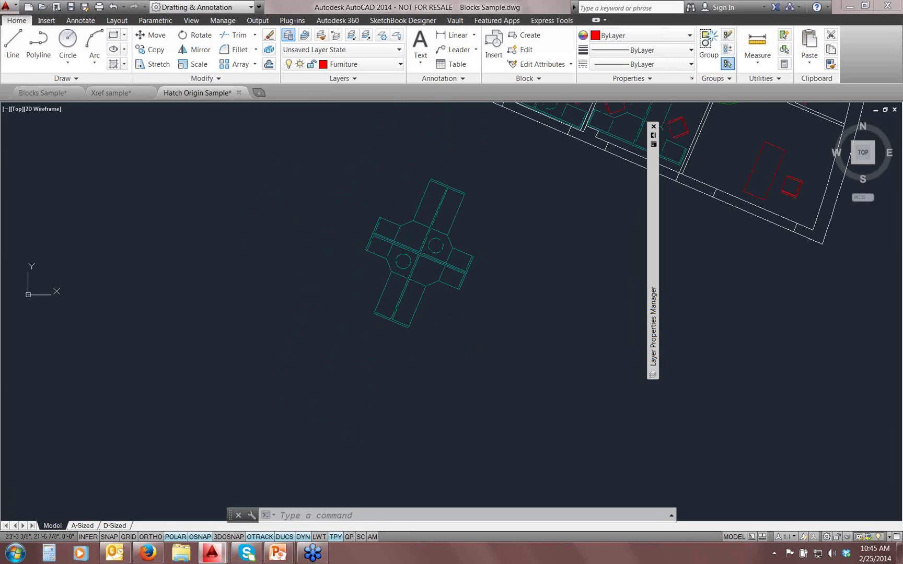
- Switch to the Hatch Origin Sample drawing and bring the parking area's upper-left corner into close view
{"action": "left_click", "coordinate": [197, 93]}
{"action": "middle_click_drag", "start_coordinate": [371, 232], "coordinate": [659, 231]}
{"action": "scroll", "coordinate": [561, 255], "scroll_direction": "down", "scroll_amount": 7}
{"action": "scroll", "coordinate": [407, 300], "scroll_direction": "up", "scroll_amount": 2}
{"action": "scroll", "coordinate": [421, 305], "scroll_direction": "up", "scroll_amount": 8}
{"action": "middle_click_drag", "start_coordinate": [674, 346], "coordinate": [360, 308]}
- Fillet the upper-left corner of the parking outline with a radius of 2
{"action": "type", "text": "f"}
{"action": "key", "text": "Return"}
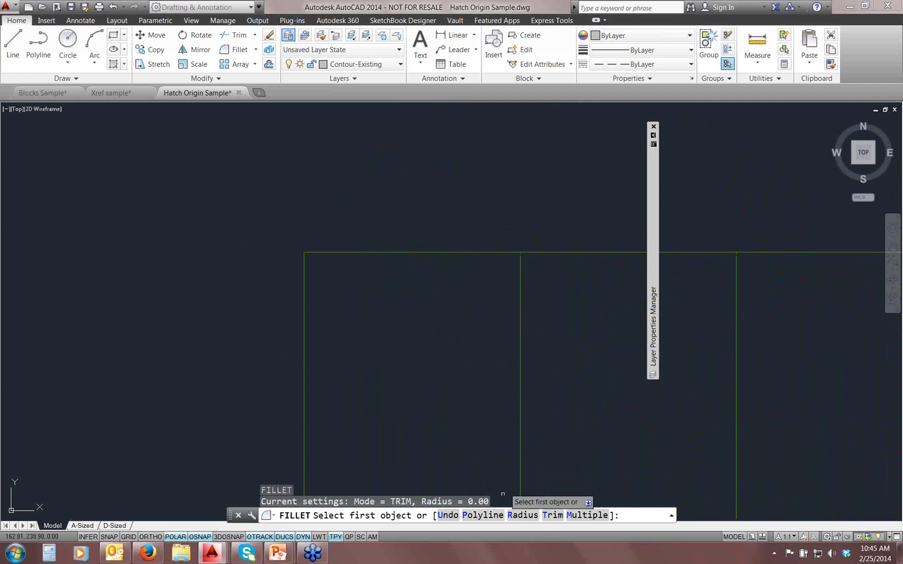
{"action": "left_click", "coordinate": [522, 515]}
{"action": "type", "text": "2"}
{"action": "key", "text": "Return"}
{"action": "left_click", "coordinate": [382, 253]}
{"action": "left_click", "coordinate": [304, 286]}
{"action": "scroll", "coordinate": [373, 293], "scroll_direction": "down", "scroll_amount": 5}
{"action": "scroll", "coordinate": [373, 288], "scroll_direction": "up", "scroll_amount": 6}
{"action": "middle_click_drag", "start_coordinate": [363, 262], "coordinate": [237, 220]}
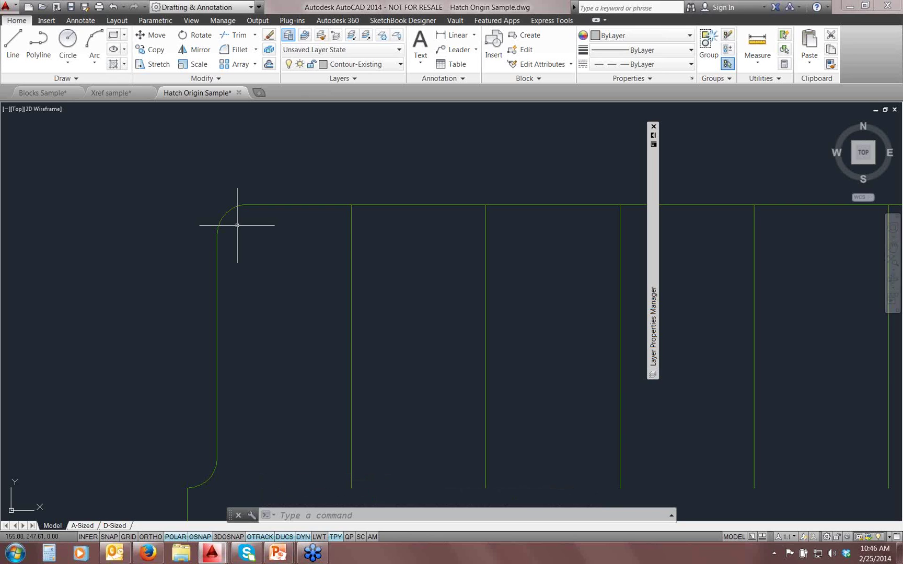
- Set the FILLETRAD system variable to 5
{"action": "type", "text": "FILL"}
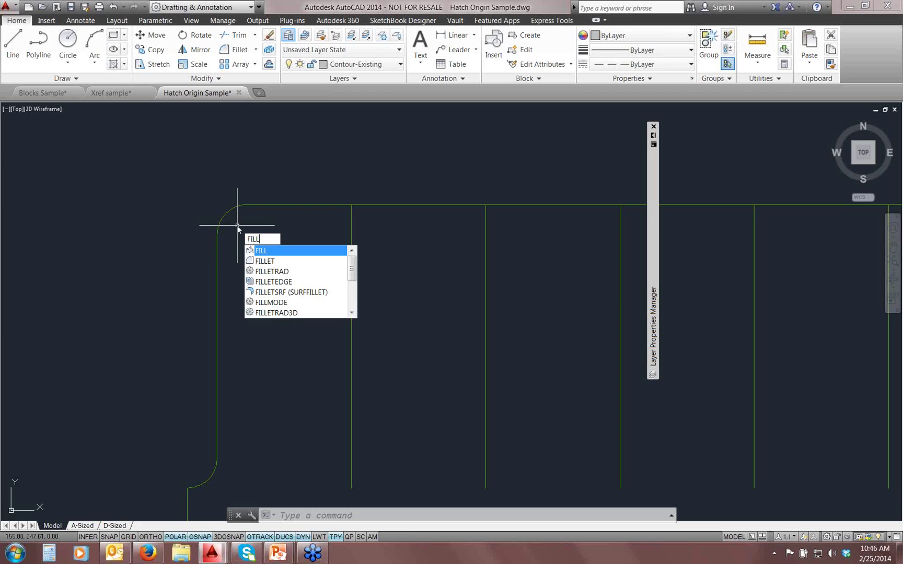
{"action": "type", "text": "ETR"}
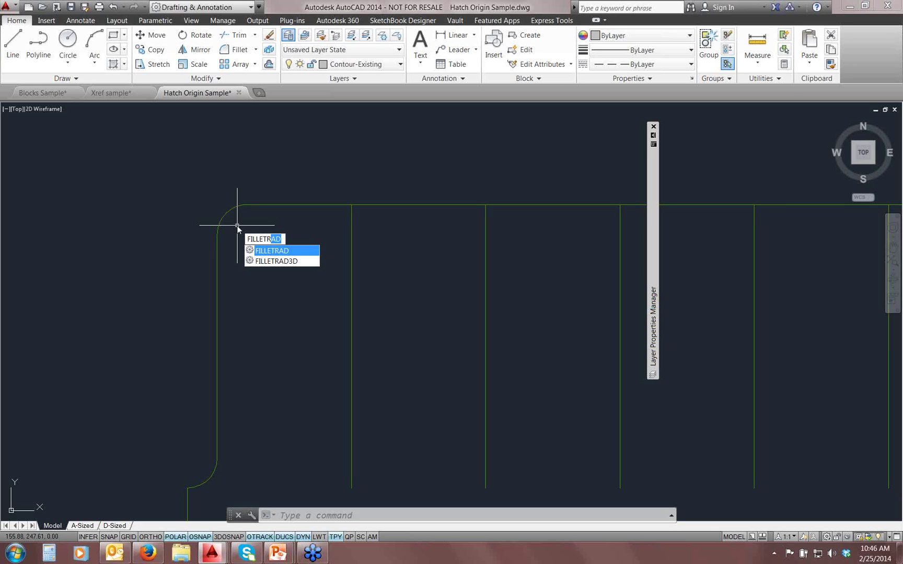
{"action": "key", "text": "Return"}
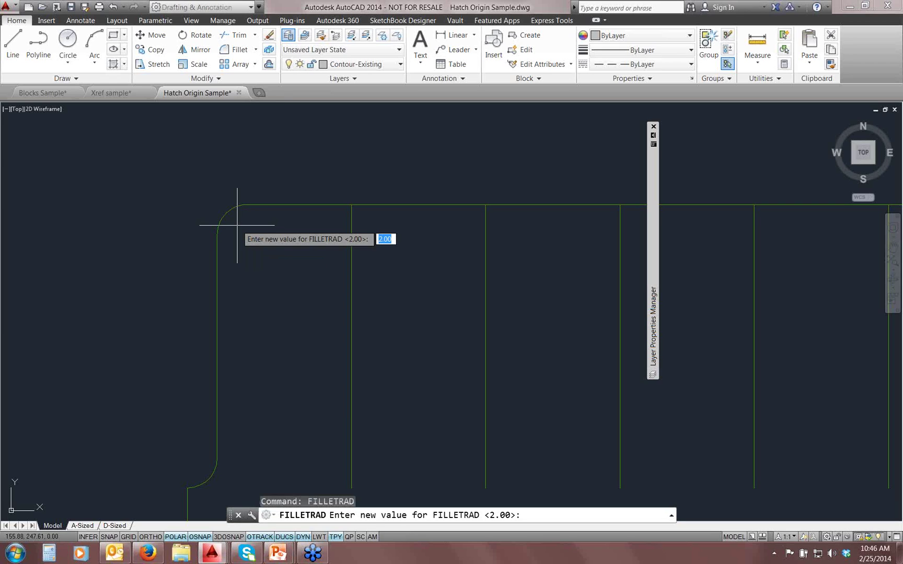
{"action": "type", "text": "5"}
{"action": "key", "text": "Return"}
{"action": "scroll", "coordinate": [302, 336], "scroll_direction": "down", "scroll_amount": 3}
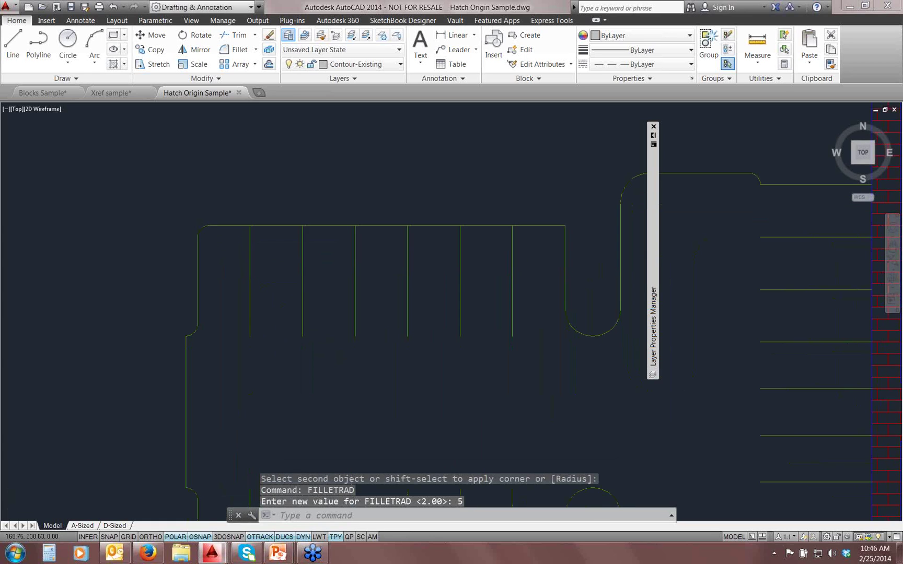
- Fillet the lower-left corner of the parking outline using the current fillet radius
{"action": "type", "text": "f"}
{"action": "key", "text": "Return"}
{"action": "middle_click_drag", "start_coordinate": [403, 375], "coordinate": [395, 183]}
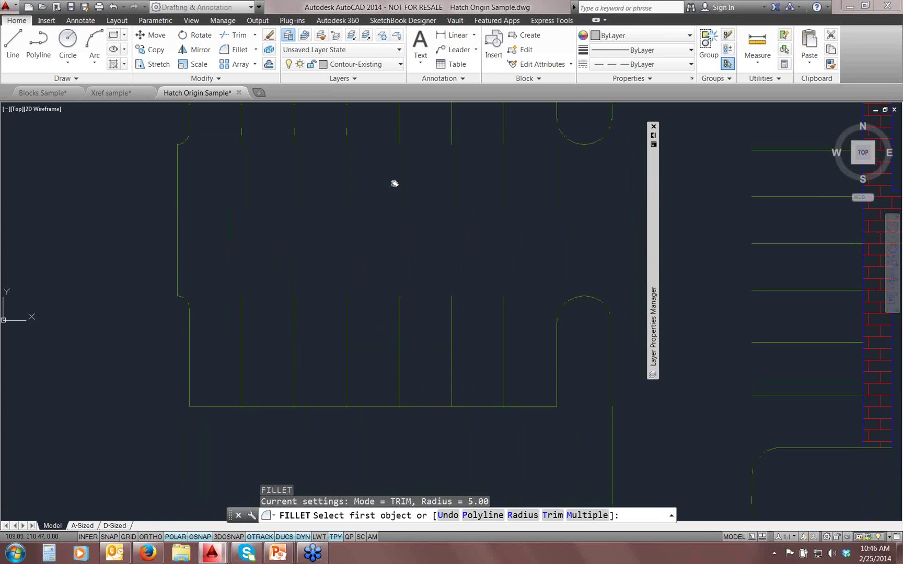
{"action": "left_click_drag", "start_coordinate": [397, 215], "coordinate": [476, 495]}
{"action": "key", "text": "Escape"}
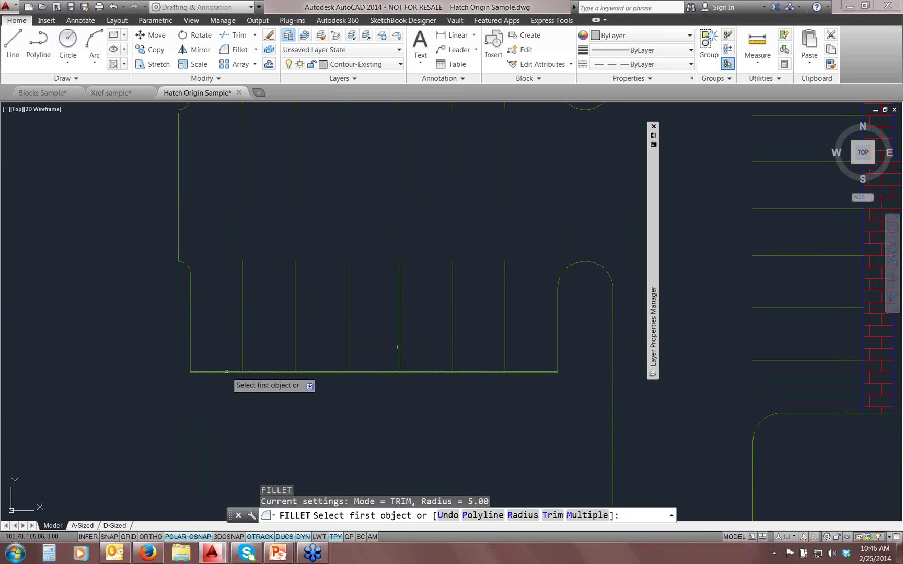
{"action": "left_click", "coordinate": [226, 372]}
{"action": "left_click", "coordinate": [191, 343]}
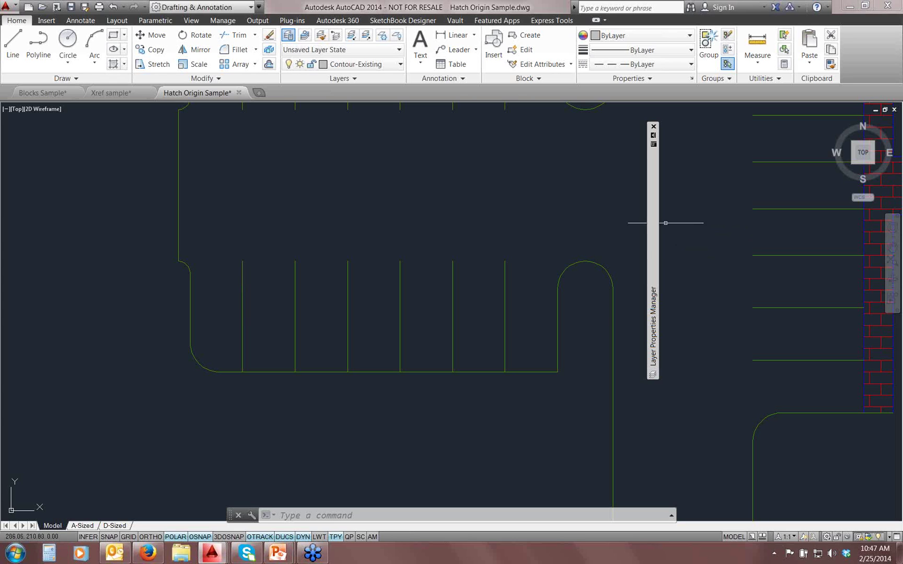
- Query the current setting of the FILLETRAD system variable without entering a new value
{"action": "scroll", "coordinate": [679, 256], "scroll_direction": "down", "scroll_amount": 2}
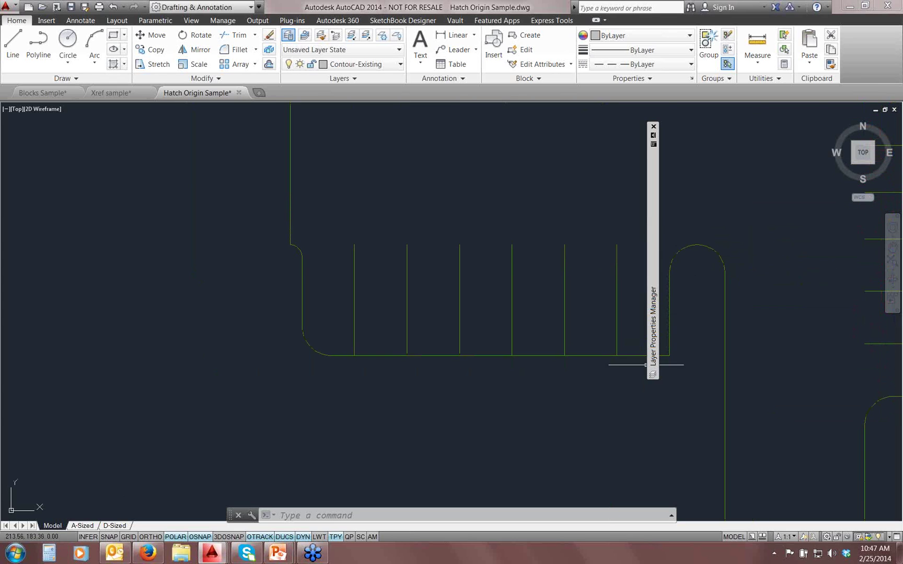
{"action": "scroll", "coordinate": [283, 245], "scroll_direction": "up", "scroll_amount": 6}
{"action": "scroll", "coordinate": [430, 306], "scroll_direction": "up", "scroll_amount": 4}
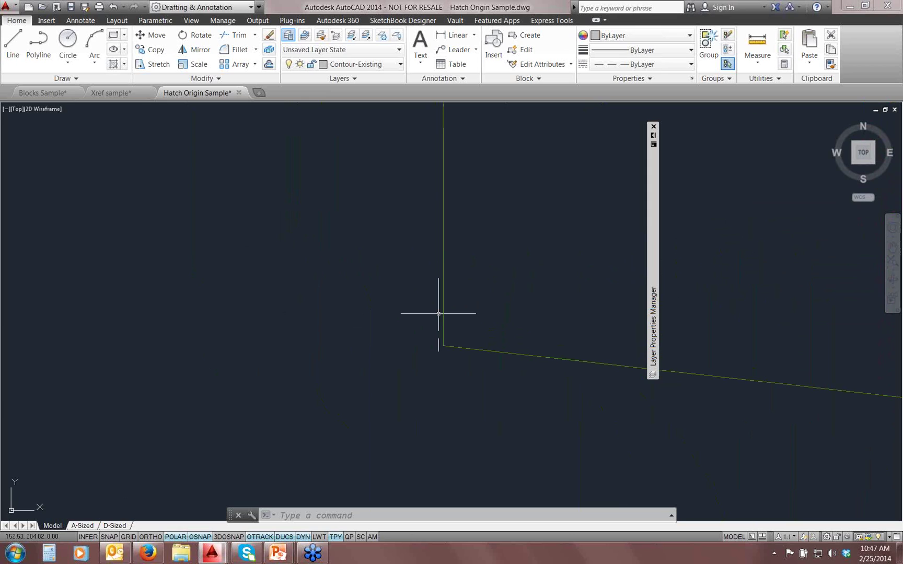
{"action": "type", "text": "filetr"}
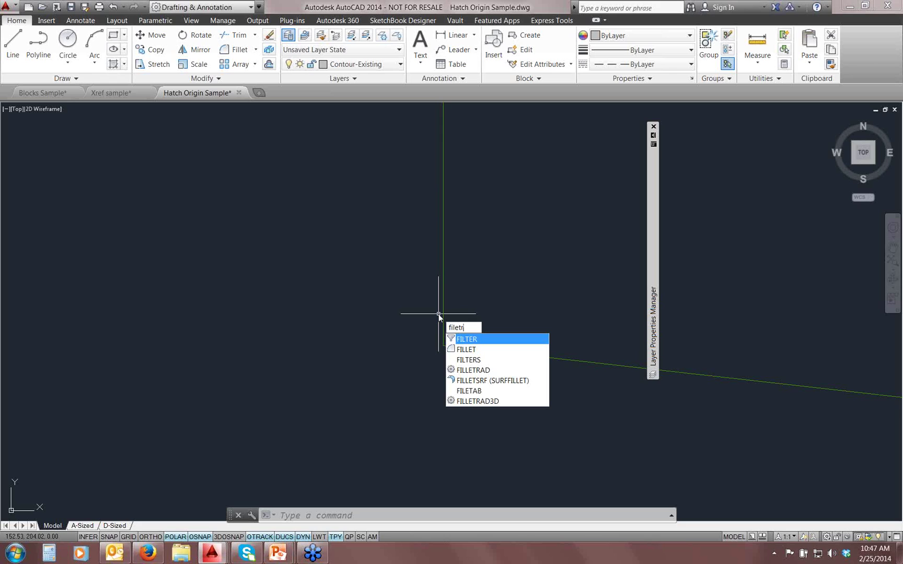
{"action": "key", "text": "BackSpace"}
{"action": "key", "text": "BackSpace"}
{"action": "key", "text": "BackSpace"}
{"action": "type", "text": "letr"}
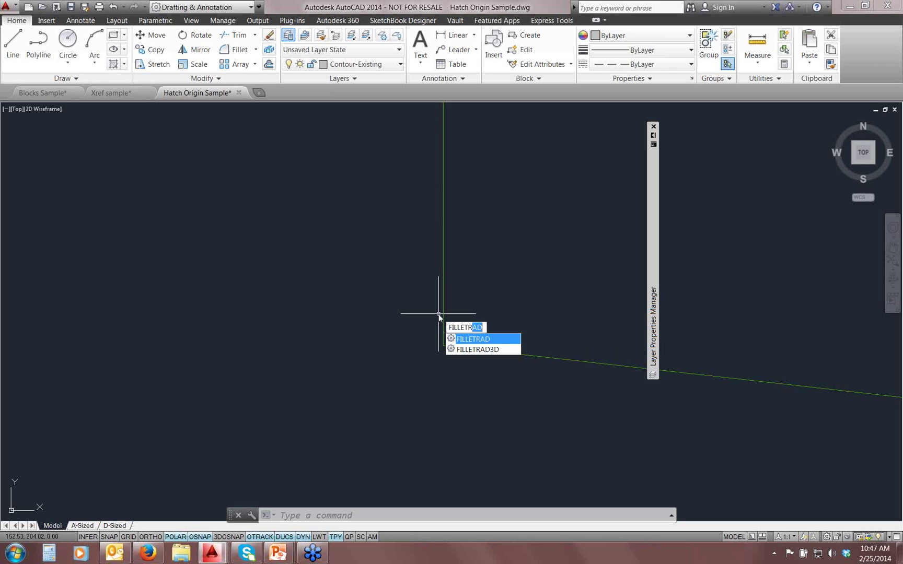
{"action": "key", "text": "Return"}
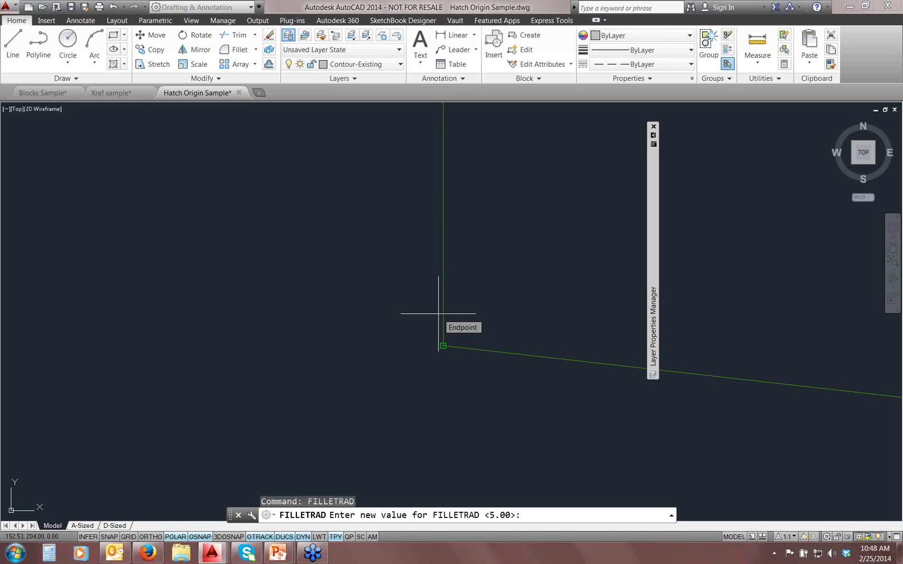
{"action": "key", "text": "Escape"}
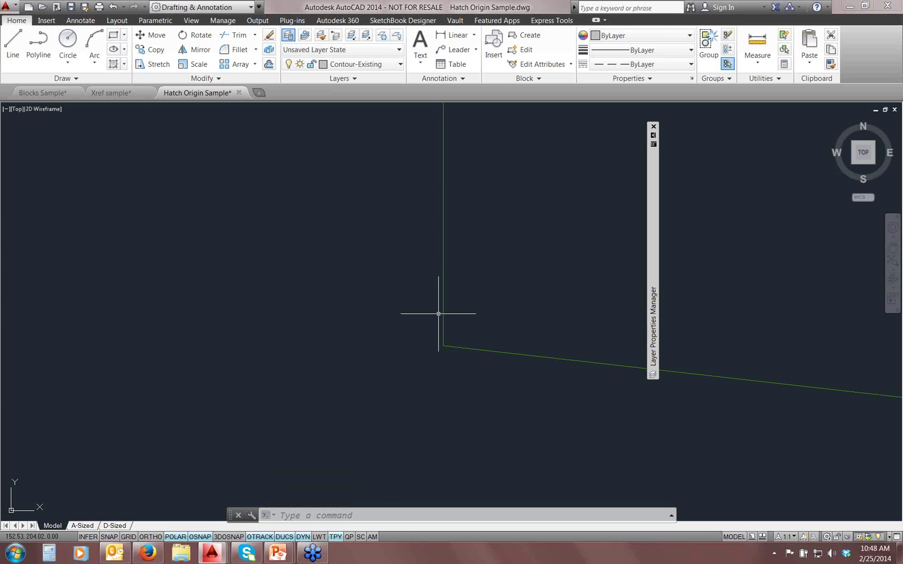
- Look over the Blocks Sample floor plan, and return to the hatched building in the Hatch Origin Sample drawing
{"action": "scroll", "coordinate": [466, 285], "scroll_direction": "down", "scroll_amount": 5}
{"action": "scroll", "coordinate": [467, 285], "scroll_direction": "down", "scroll_amount": 5}
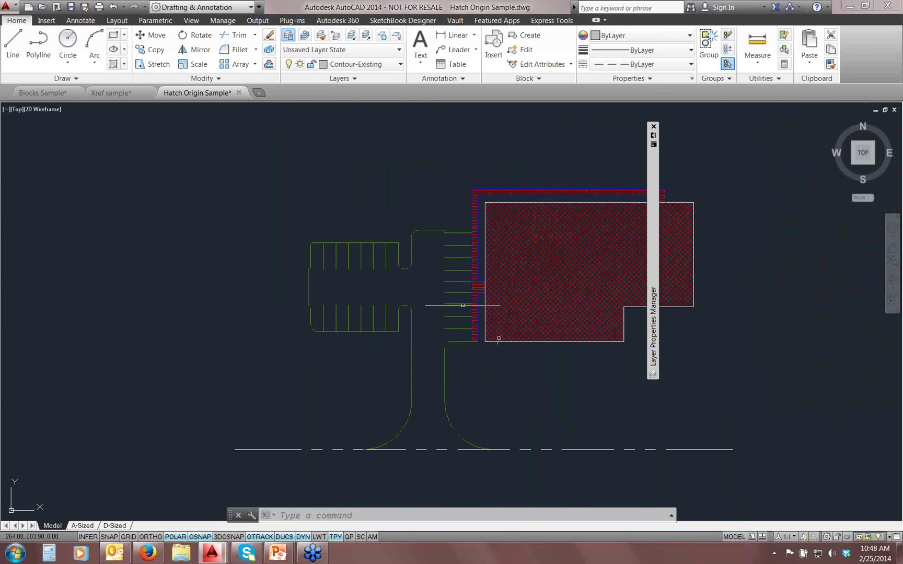
{"action": "scroll", "coordinate": [322, 325], "scroll_direction": "down", "scroll_amount": 5}
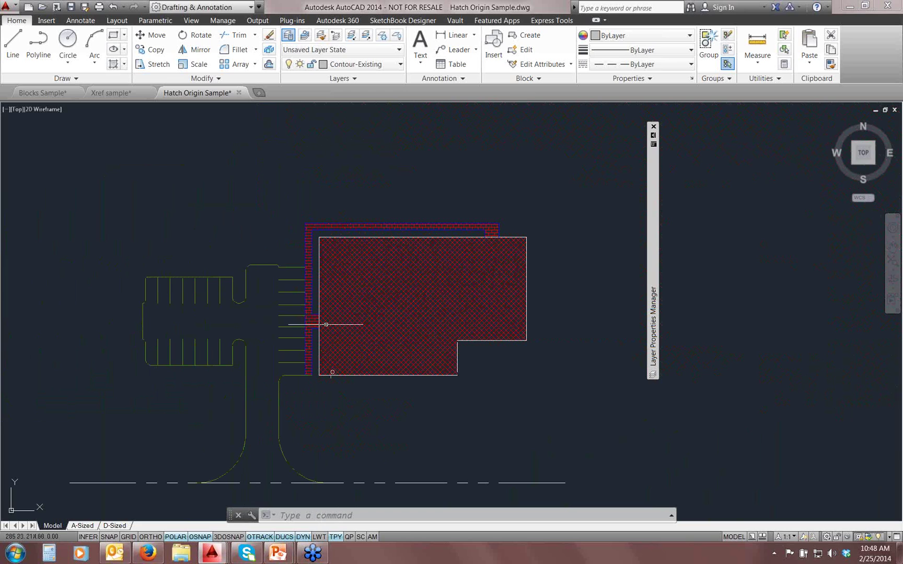
{"action": "key", "text": "ctrl+Tab"}
{"action": "mouse_move", "coordinate": [397, 256]}
{"action": "middle_mouse_down"}
{"action": "mouse_move", "coordinate": [408, 282]}
{"action": "mouse_move", "coordinate": [393, 371]}
{"action": "middle_mouse_up"}
{"action": "key", "text": "ctrl+Tab"}
{"action": "key", "text": "ctrl+Tab"}
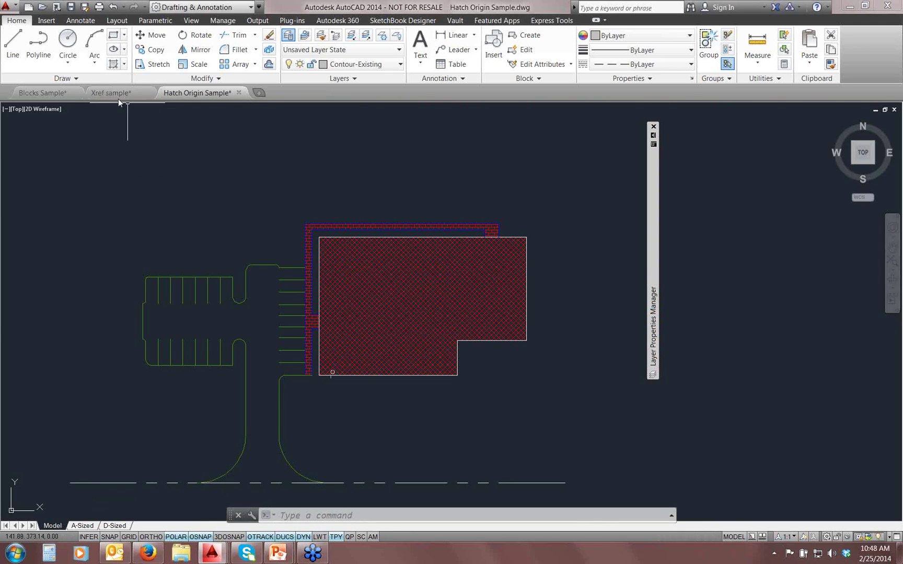
{"action": "left_click", "coordinate": [58, 93]}
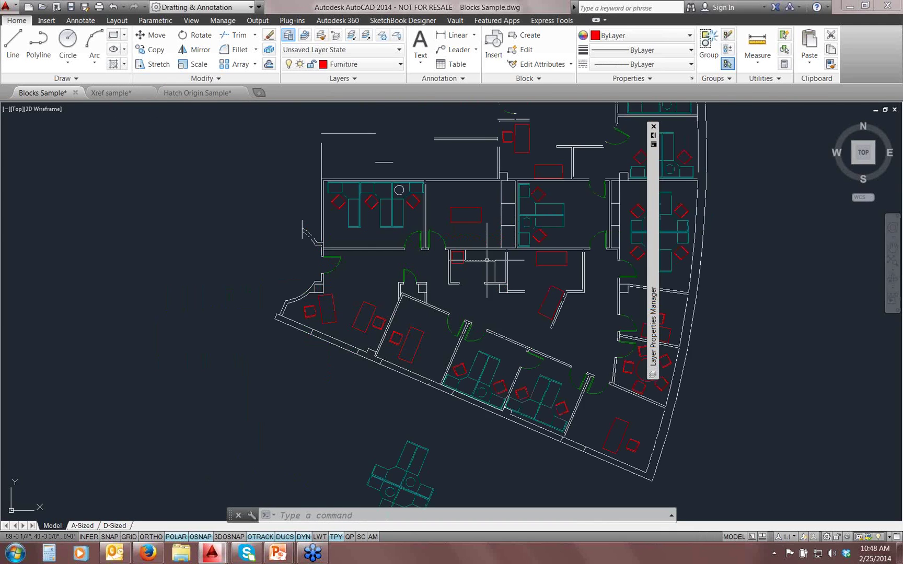
{"action": "scroll", "coordinate": [437, 271], "scroll_direction": "up", "scroll_amount": 5}
{"action": "middle_click_drag", "start_coordinate": [437, 271], "coordinate": [409, 289]}
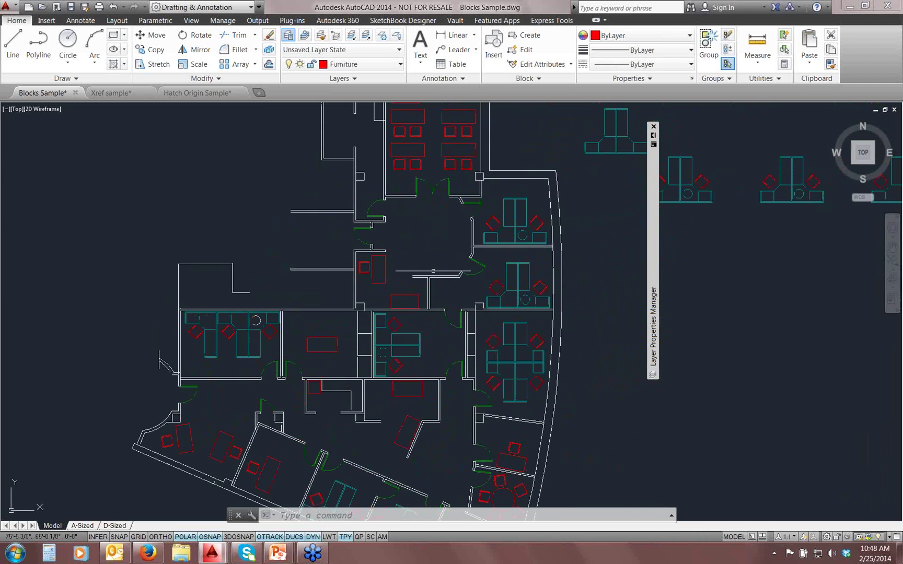
{"action": "left_click", "coordinate": [183, 93]}
{"action": "scroll", "coordinate": [366, 301], "scroll_direction": "up", "scroll_amount": 2}
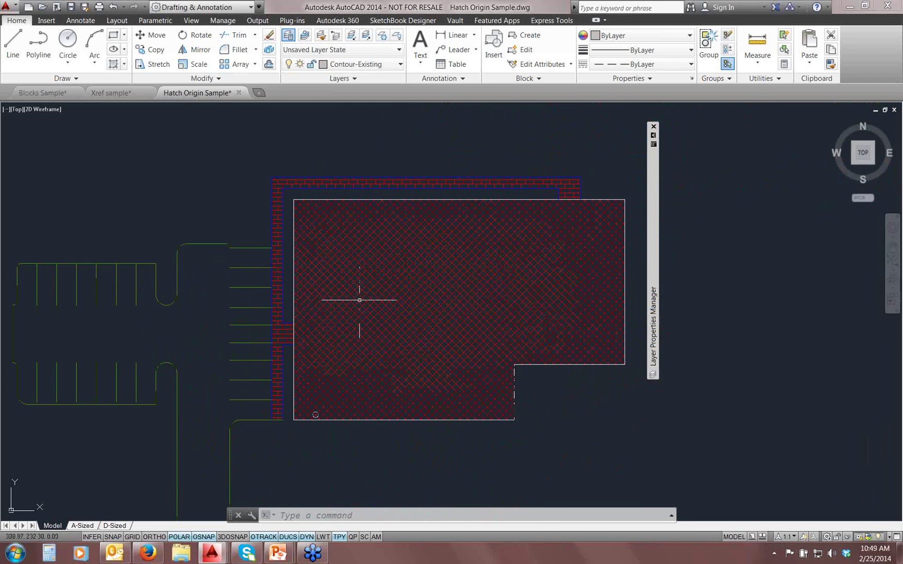
{"action": "scroll", "coordinate": [360, 300], "scroll_direction": "up", "scroll_amount": 2}
{"action": "scroll", "coordinate": [359, 300], "scroll_direction": "down", "scroll_amount": 2}
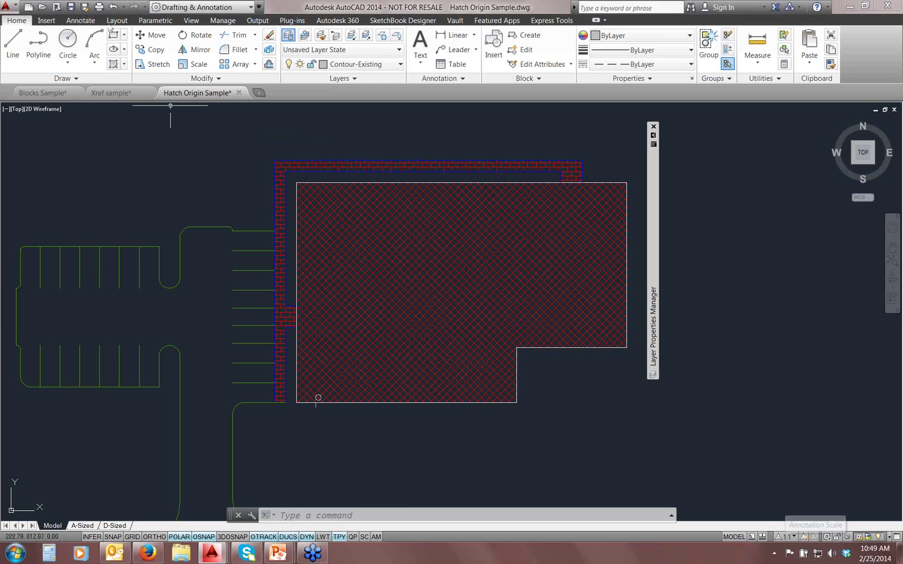
- Set the drawing's annotation scale to 1:100
{"action": "left_click", "coordinate": [80, 20]}
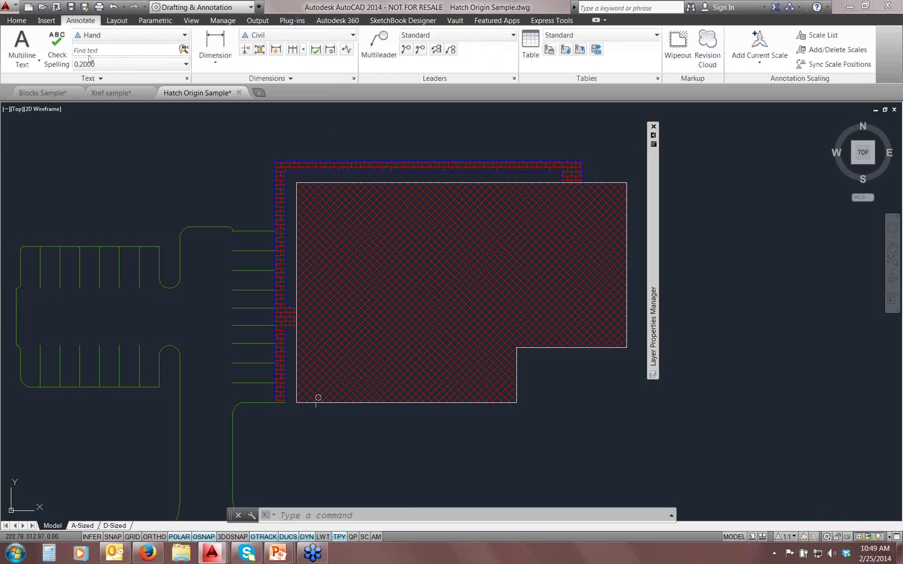
{"action": "left_click", "coordinate": [288, 35]}
{"action": "left_click", "coordinate": [786, 537]}
{"action": "left_click", "coordinate": [789, 264]}
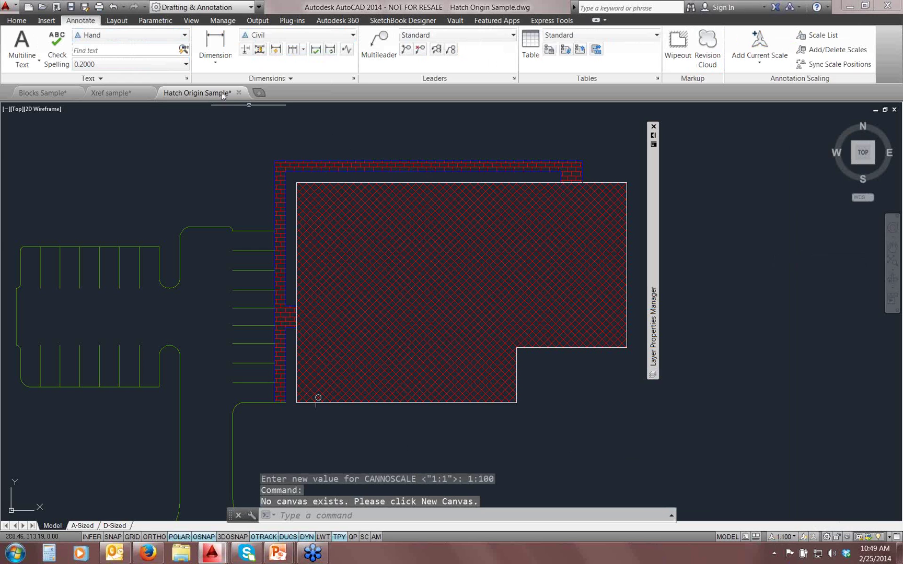
- Place a horizontal linear dimension across the hatched area, from the building's left wall to the inner corner of its lower-right notch
{"action": "left_click", "coordinate": [215, 42]}
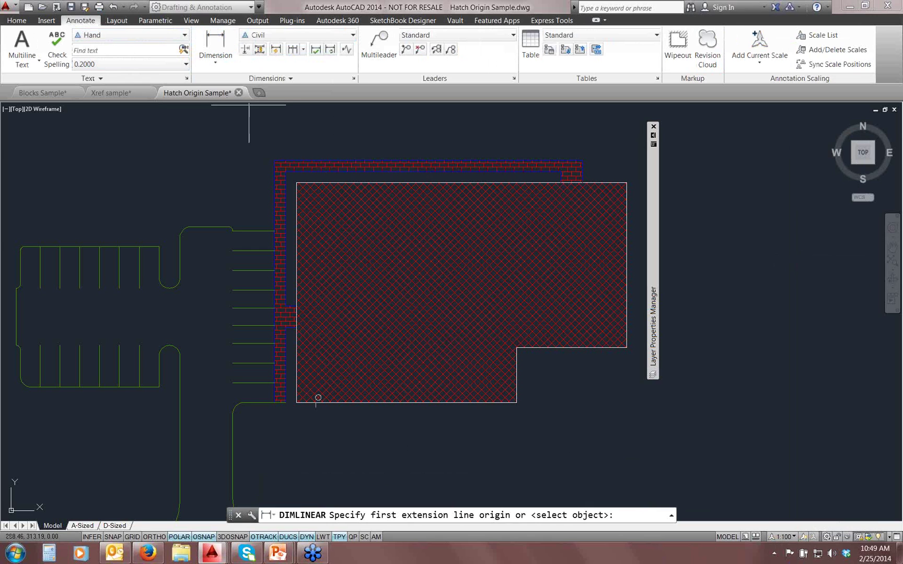
{"action": "left_click", "coordinate": [296, 306]}
{"action": "left_click", "coordinate": [516, 348]}
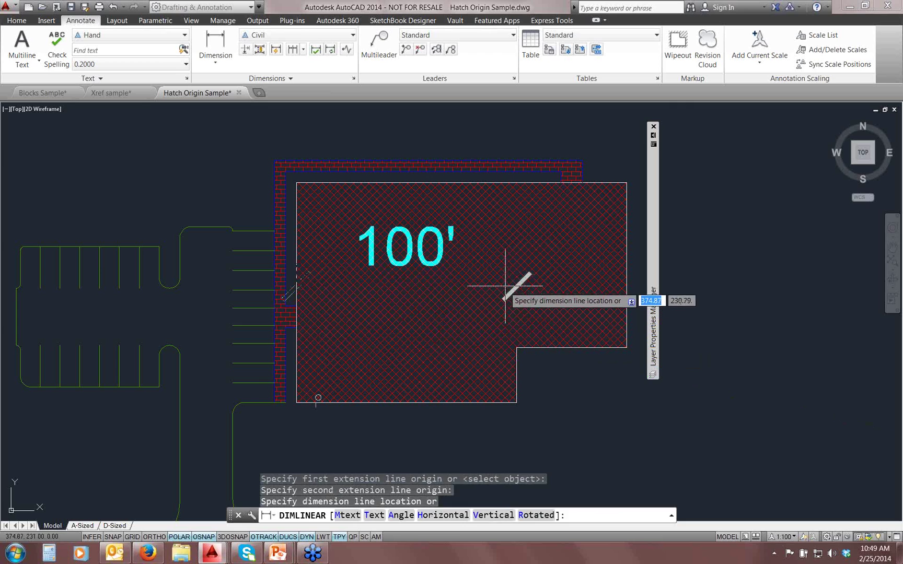
{"action": "left_click", "coordinate": [518, 282]}
{"action": "middle_click_drag", "start_coordinate": [440, 268], "coordinate": [445, 266]}
- Change the draw order of the building's ANSI37 hatch to Bring to Front so it overlaps the dimension
{"action": "left_click", "coordinate": [586, 313]}
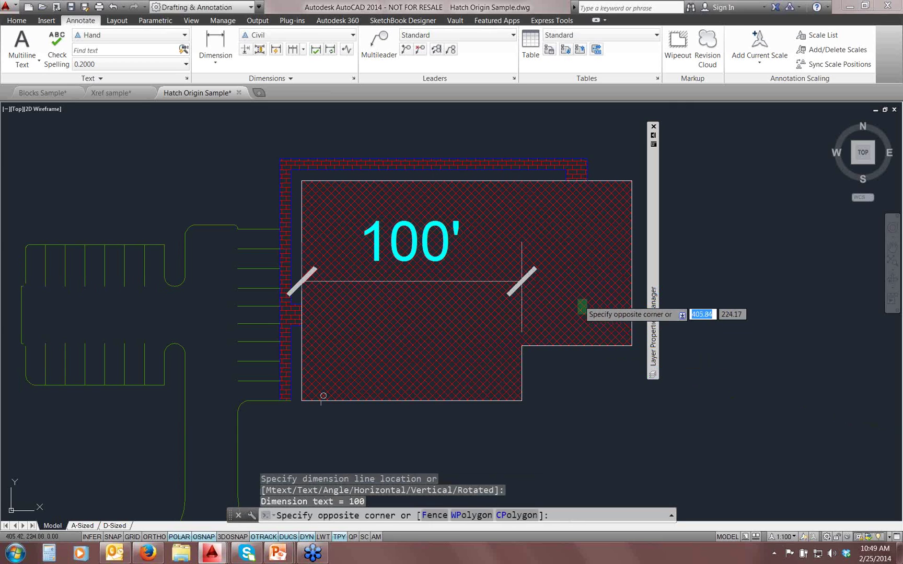
{"action": "left_click", "coordinate": [578, 301]}
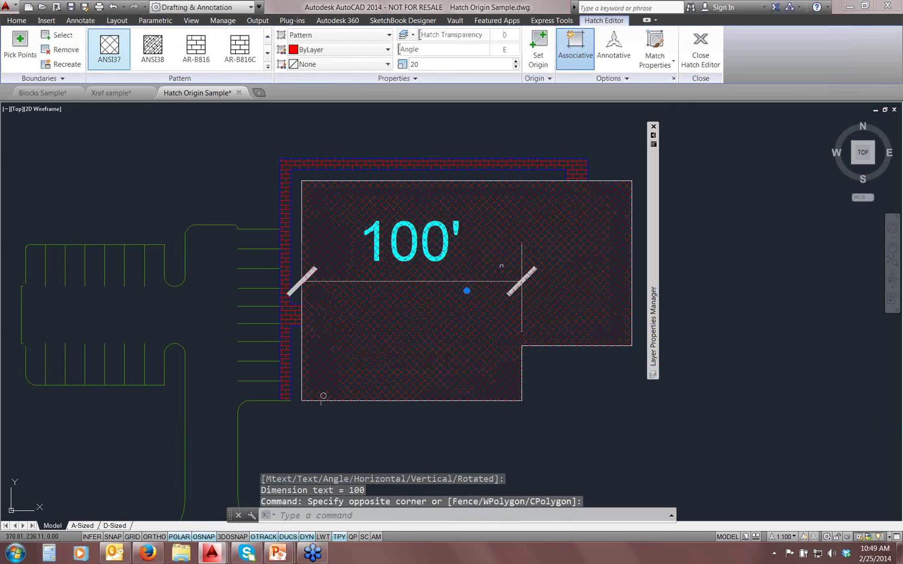
{"action": "left_click", "coordinate": [598, 79]}
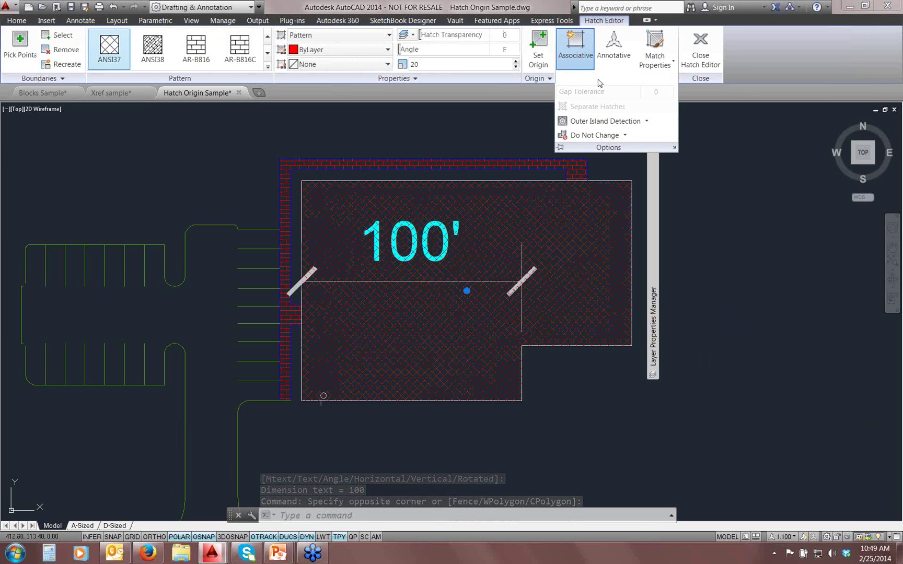
{"action": "left_click", "coordinate": [624, 135]}
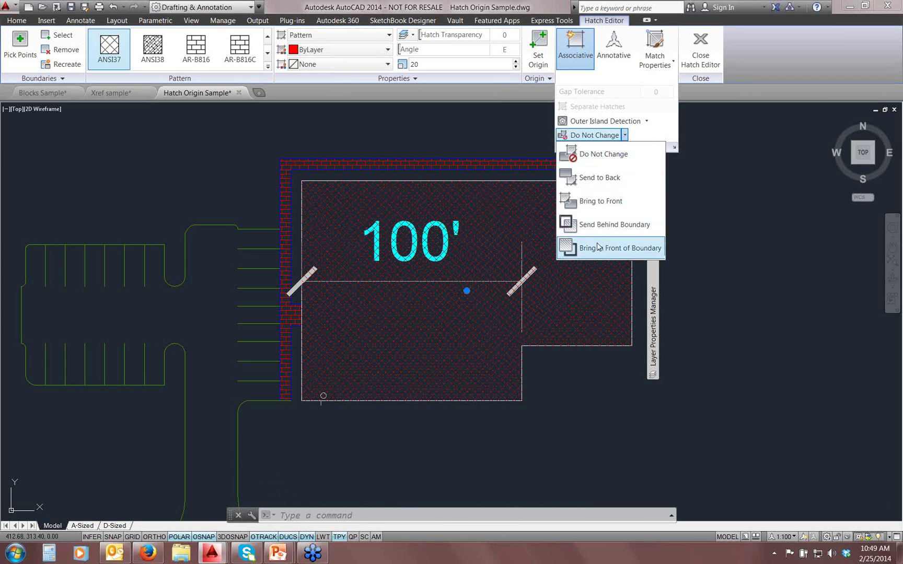
{"action": "left_click", "coordinate": [600, 201]}
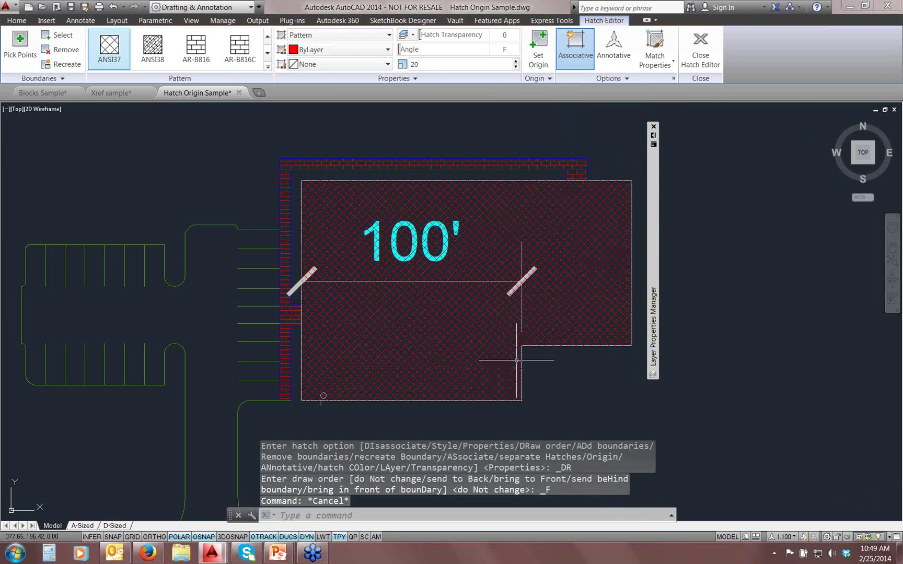
{"action": "key", "text": "Escape"}
{"action": "scroll", "coordinate": [410, 245], "scroll_direction": "up", "scroll_amount": 6}
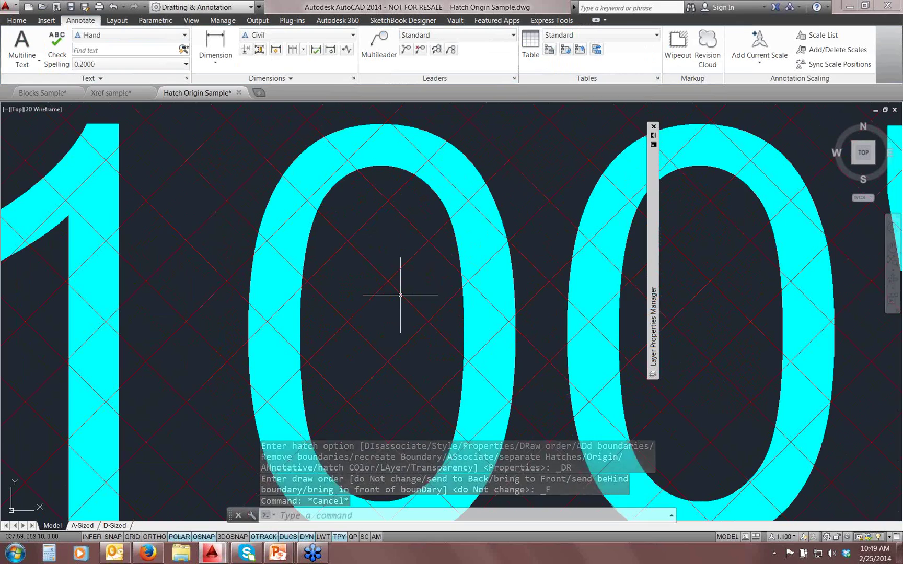
{"action": "scroll", "coordinate": [401, 295], "scroll_direction": "down", "scroll_amount": 6}
{"action": "scroll", "coordinate": [401, 295], "scroll_direction": "down", "scroll_amount": 4}
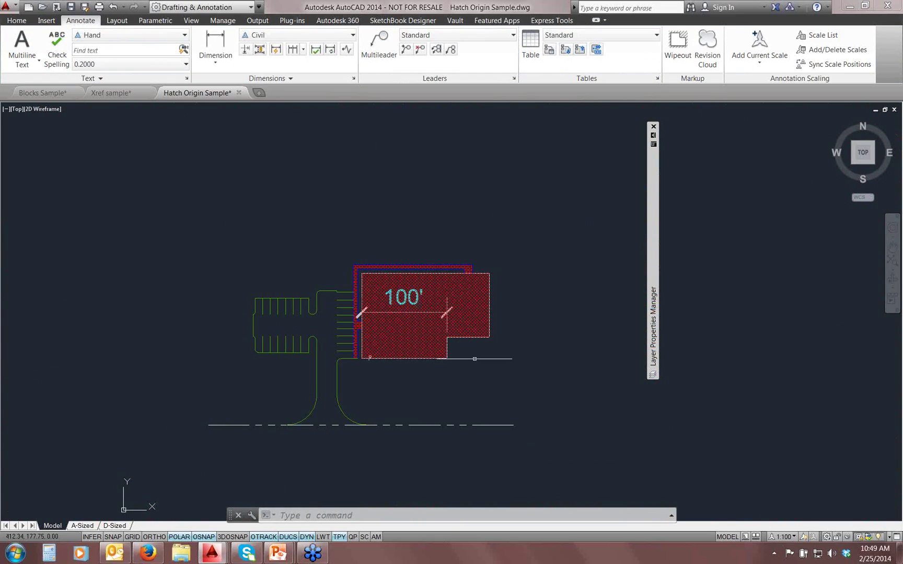
{"action": "scroll", "coordinate": [428, 313], "scroll_direction": "up", "scroll_amount": 6}
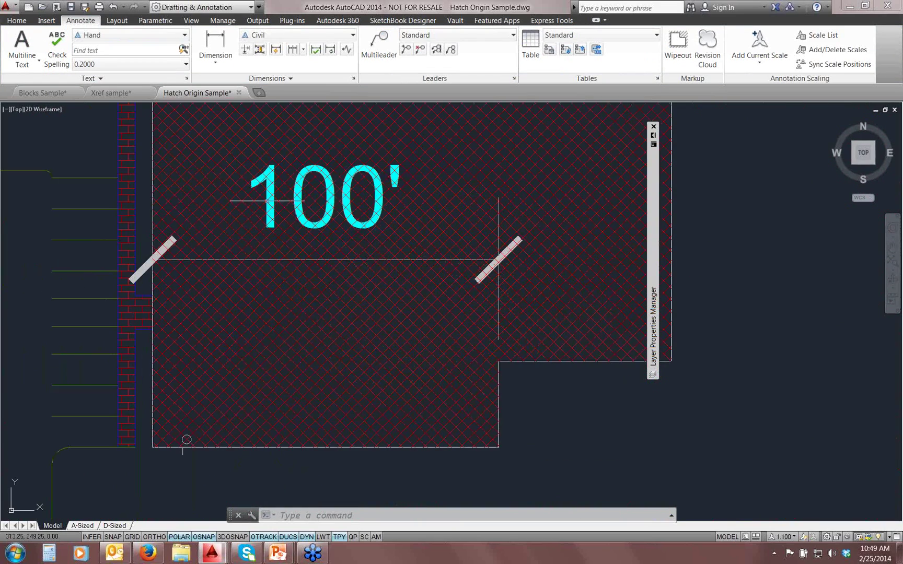
{"action": "middle_click_drag", "start_coordinate": [304, 241], "coordinate": [307, 258]}
{"action": "scroll", "coordinate": [308, 258], "scroll_direction": "down", "scroll_amount": 2}
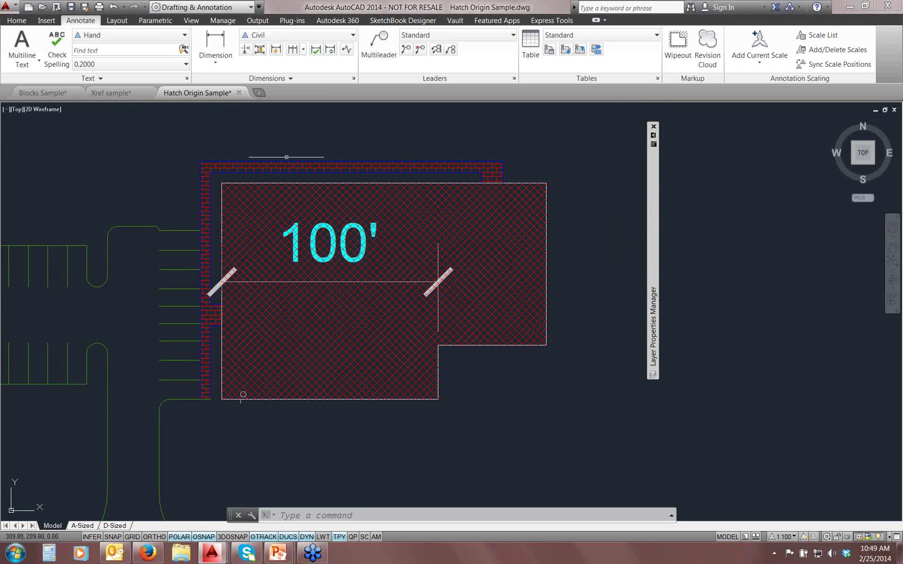
- Review the draw order options for bringing text, dimensions, leaders or all annotations to front and sending hatches to back
{"action": "left_click", "coordinate": [21, 21]}
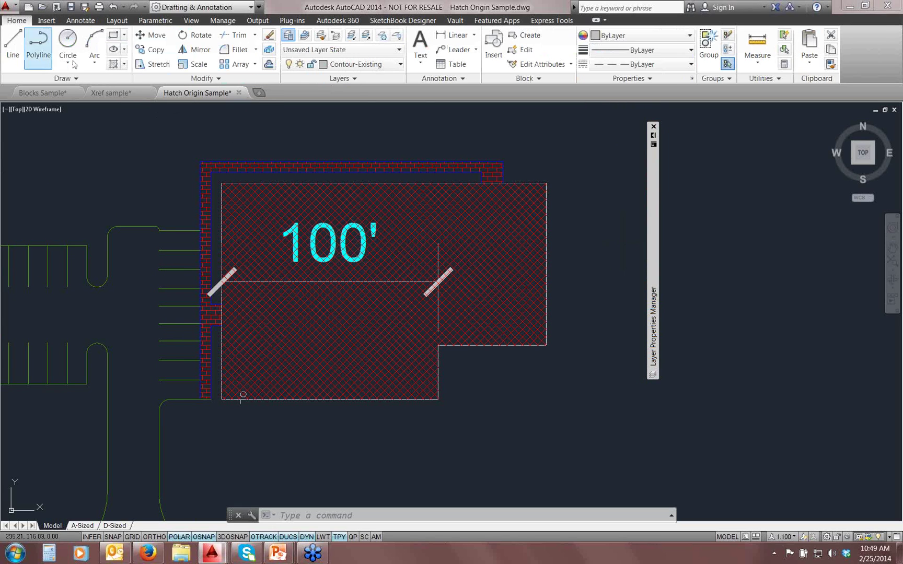
{"action": "left_click", "coordinate": [241, 82]}
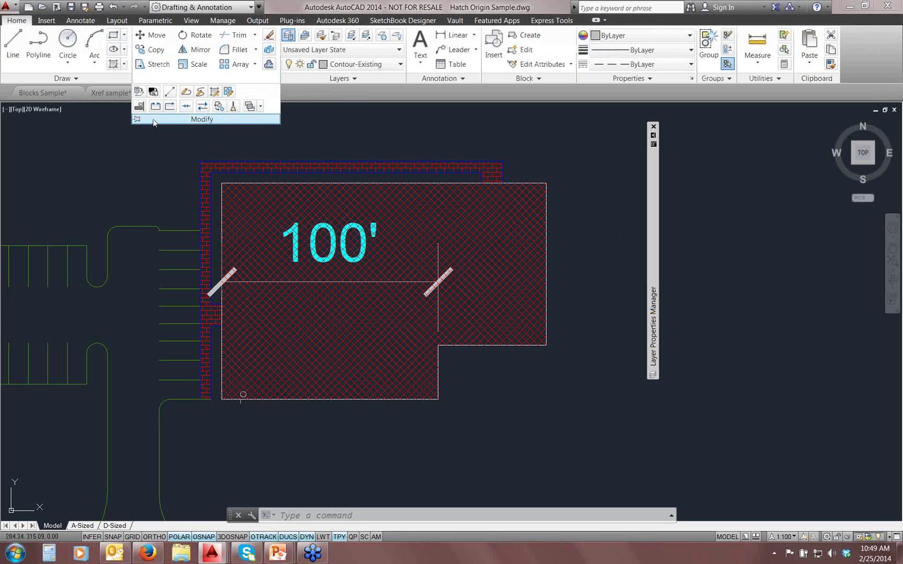
{"action": "left_click", "coordinate": [261, 107]}
{"action": "key", "text": "F9"}
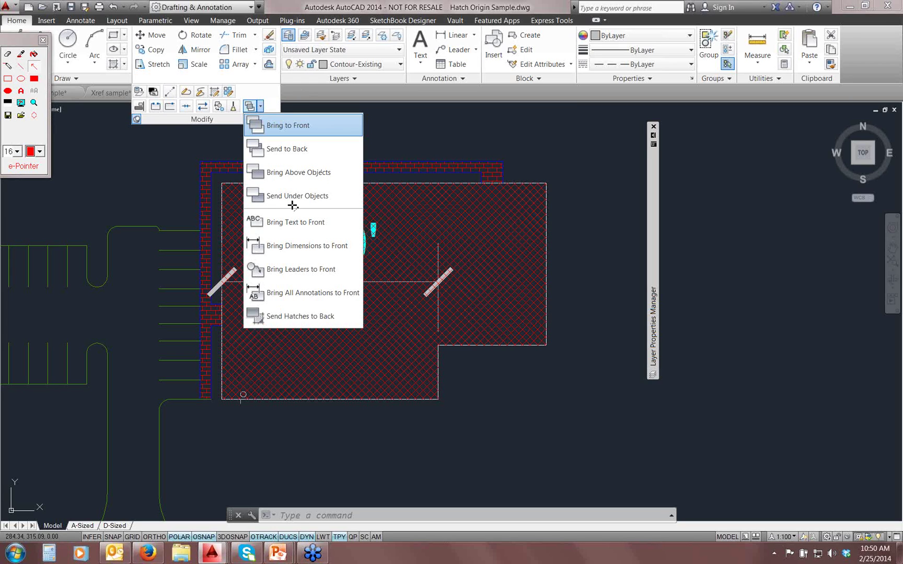
{"action": "left_click_drag", "start_coordinate": [699, 153], "coordinate": [346, 234]}
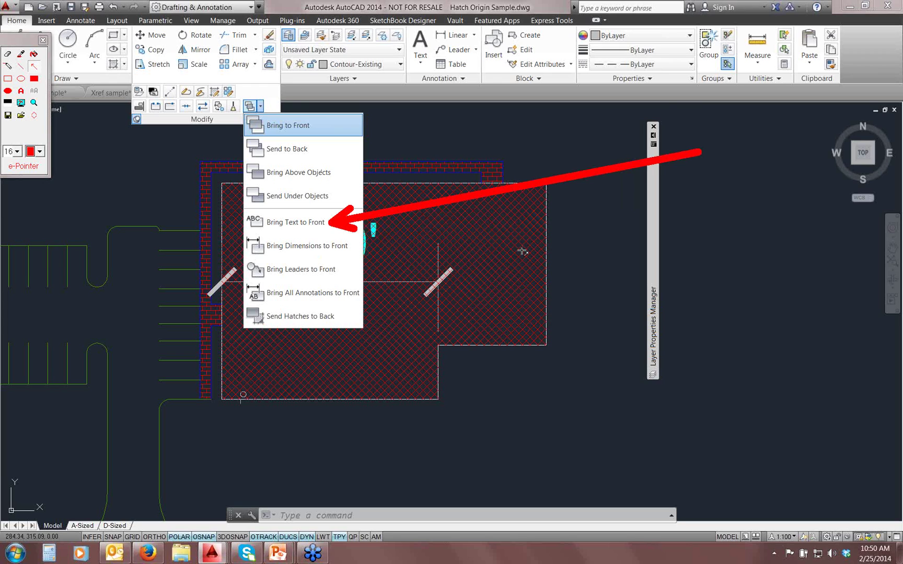
{"action": "left_click_drag", "start_coordinate": [596, 439], "coordinate": [345, 249]}
{"action": "left_click_drag", "start_coordinate": [402, 413], "coordinate": [334, 275]}
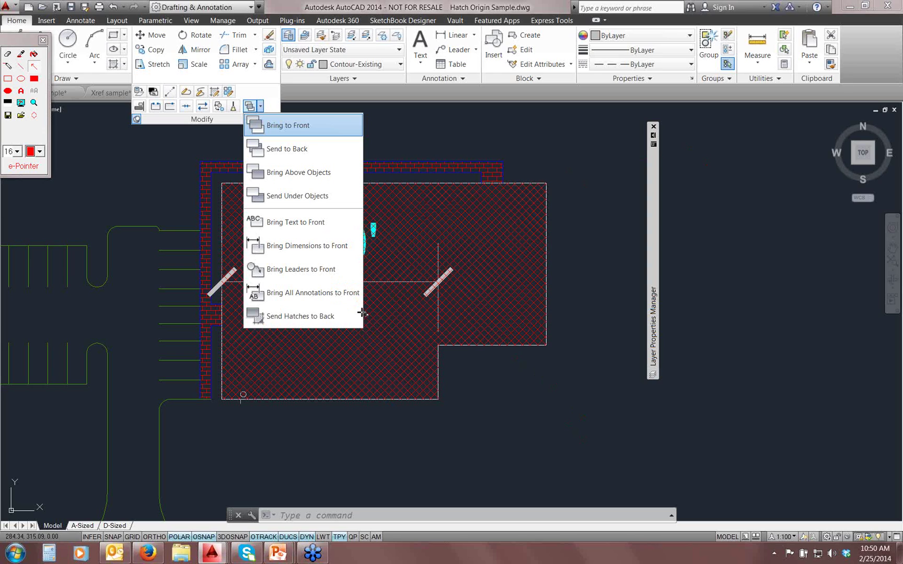
{"action": "left_click_drag", "start_coordinate": [592, 445], "coordinate": [363, 306]}
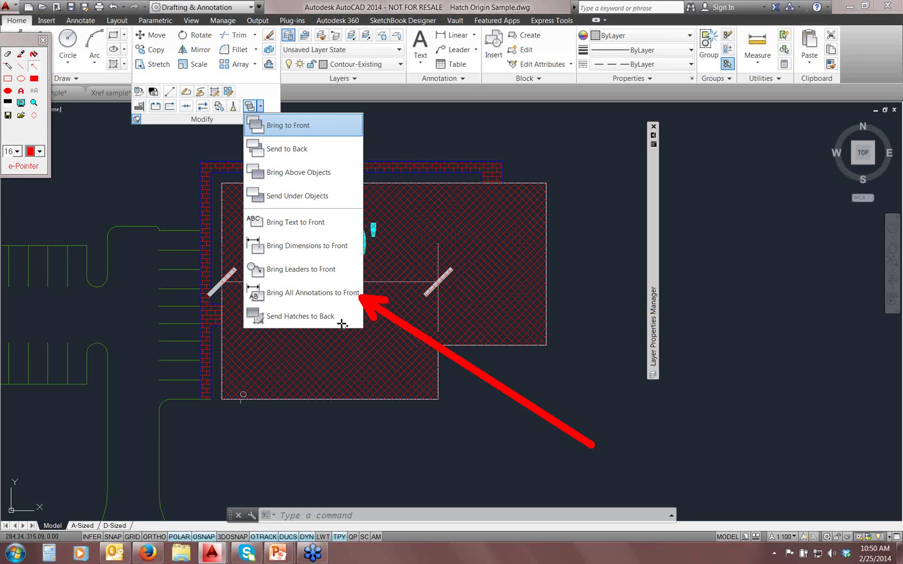
{"action": "left_click", "coordinate": [342, 324]}
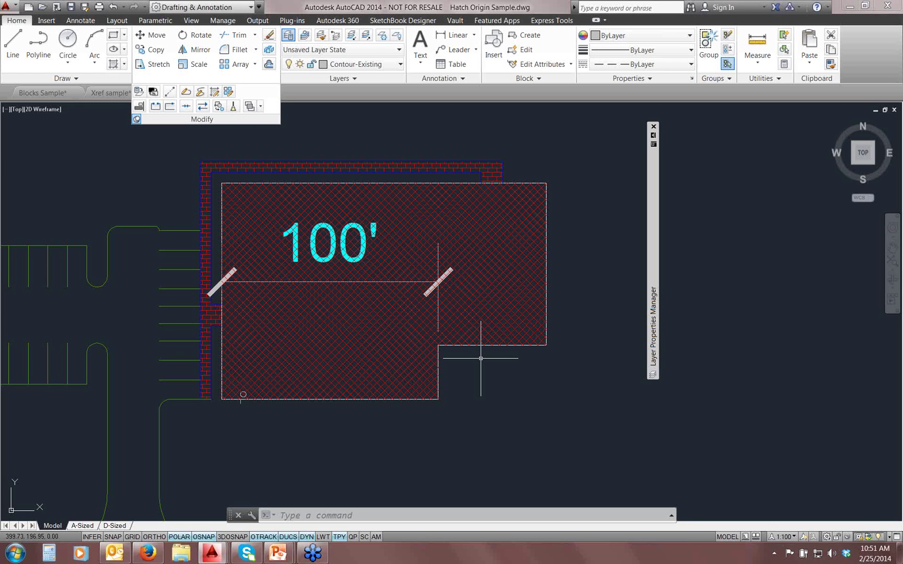
{"action": "mouse_move", "coordinate": [218, 560]}
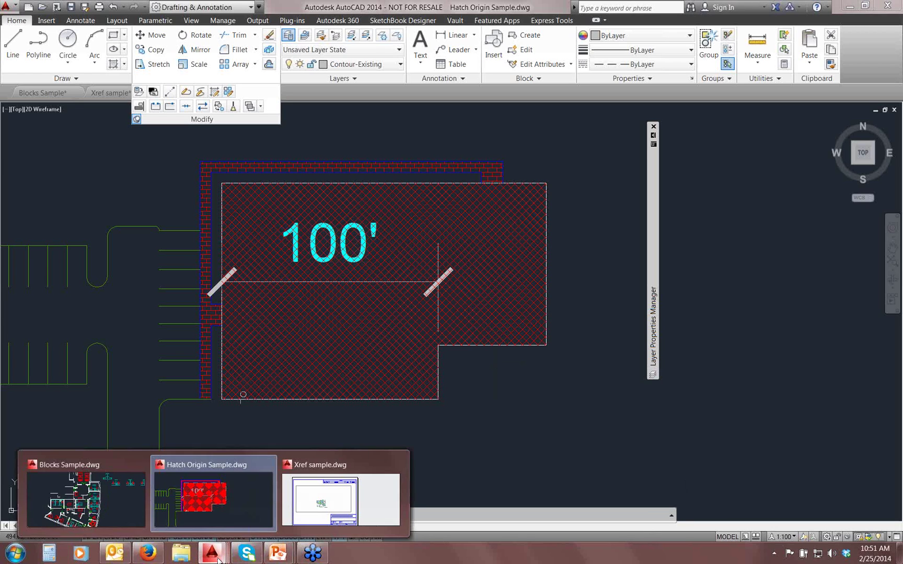
{"action": "mouse_move", "coordinate": [278, 553]}
{"action": "mouse_move", "coordinate": [356, 459]}
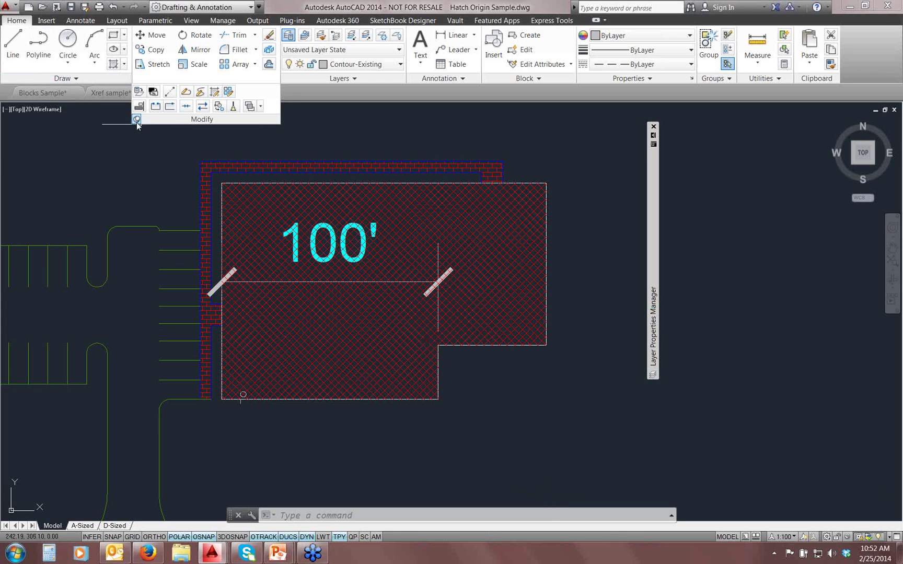
- Switch to the Xref sample drawing, and from there to the Blocks Sample drawing
{"action": "left_click_drag", "start_coordinate": [176, 353], "coordinate": [132, 102]}
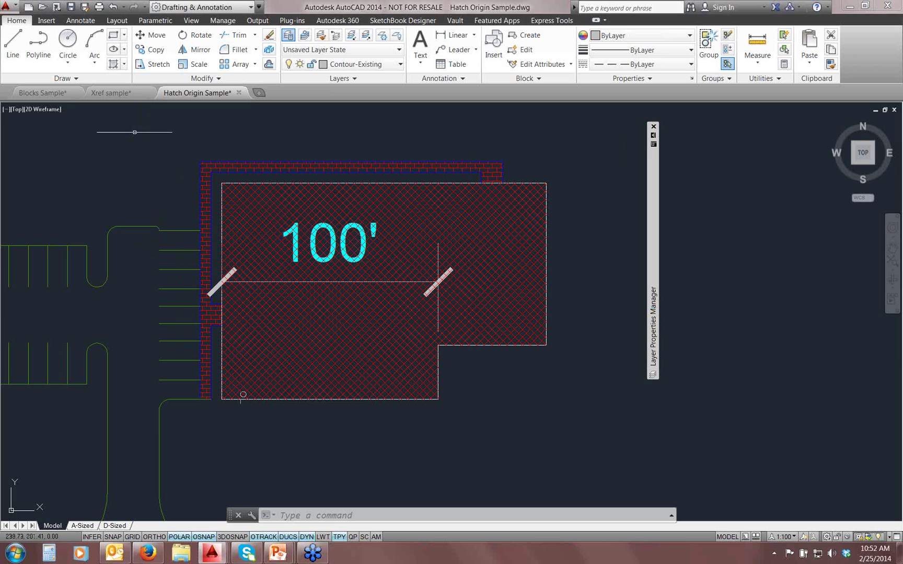
{"action": "left_click", "coordinate": [113, 94]}
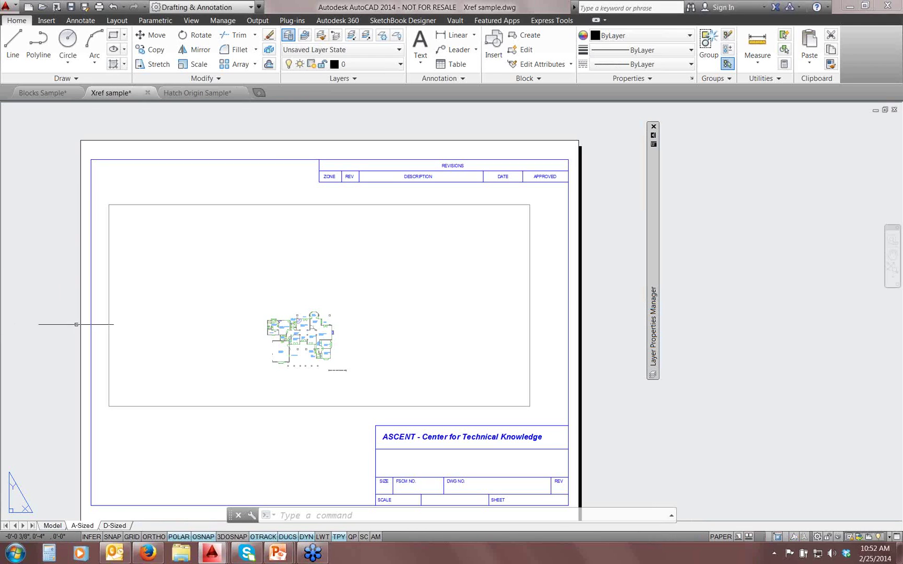
{"action": "left_click", "coordinate": [47, 92]}
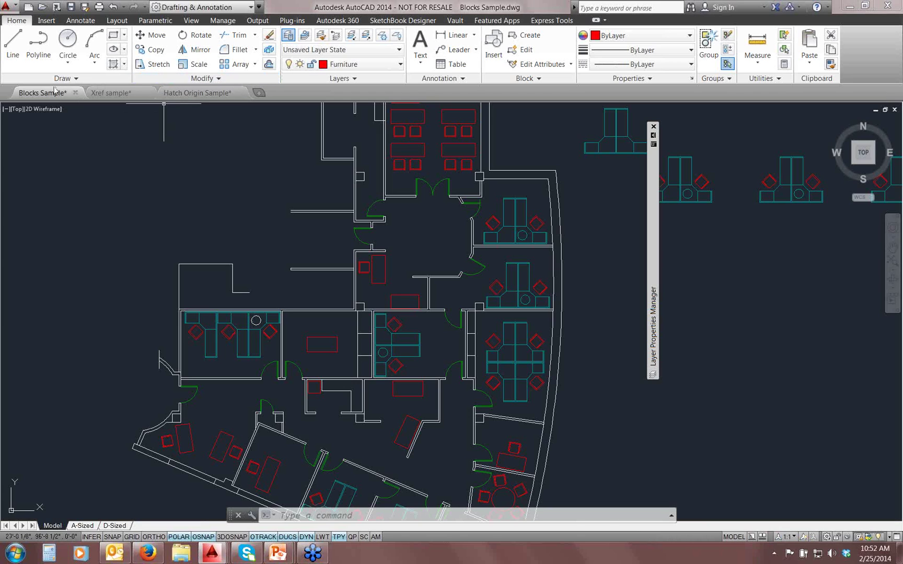
{"action": "mouse_move", "coordinate": [54, 92]}
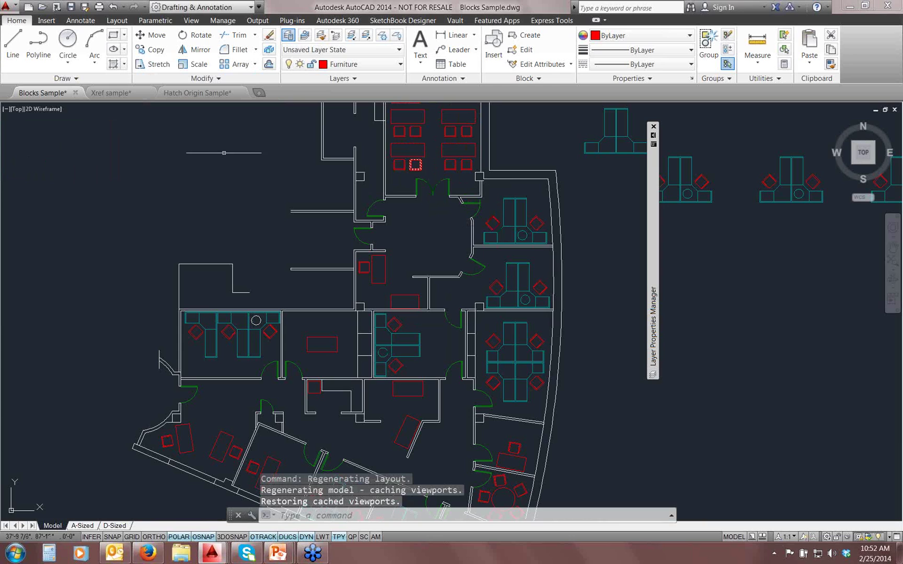
- Turn off the display of the drawing file tabs and turn it back on
{"action": "left_click", "coordinate": [192, 20]}
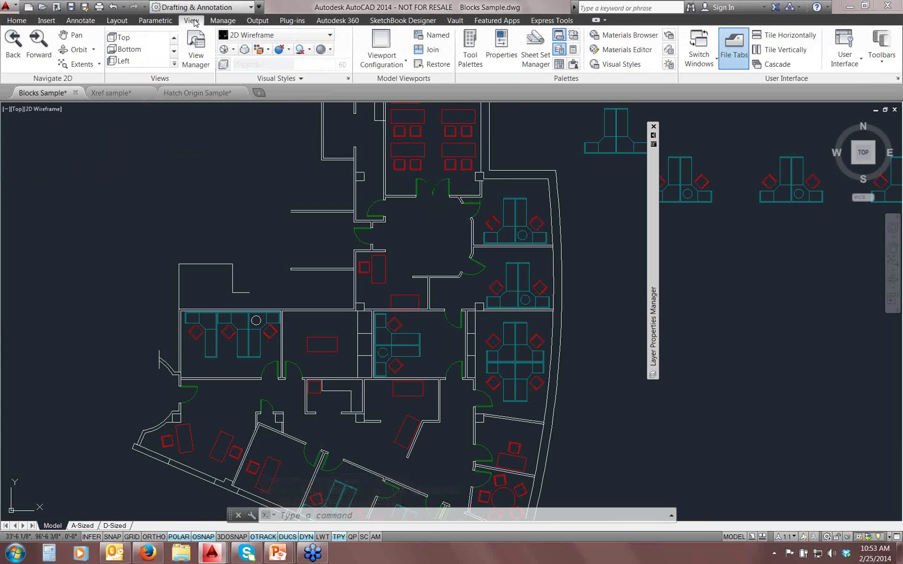
{"action": "mouse_move", "coordinate": [119, 216]}
{"action": "left_mouse_down"}
{"action": "mouse_move", "coordinate": [163, 65]}
{"action": "mouse_move", "coordinate": [198, 24]}
{"action": "mouse_move", "coordinate": [715, 43]}
{"action": "left_mouse_up"}
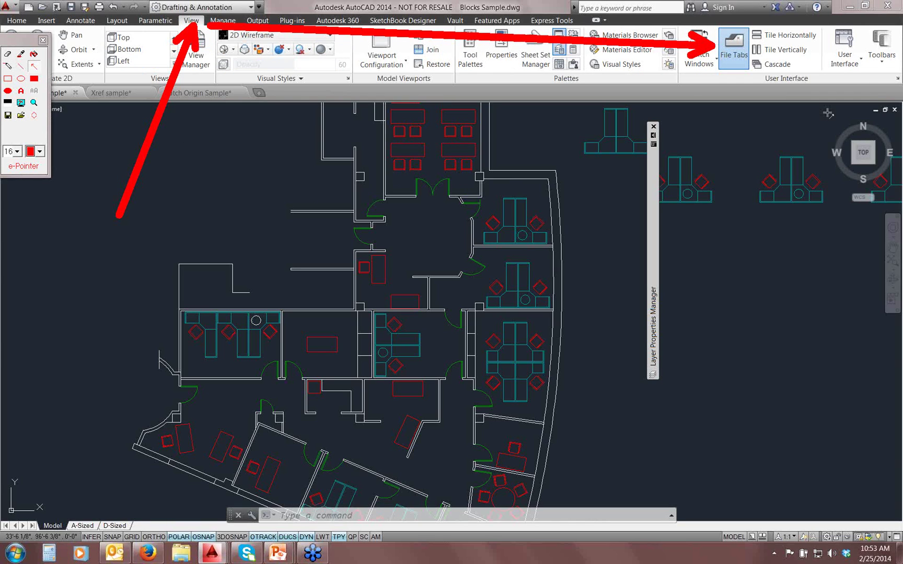
{"action": "key", "text": "Escape"}
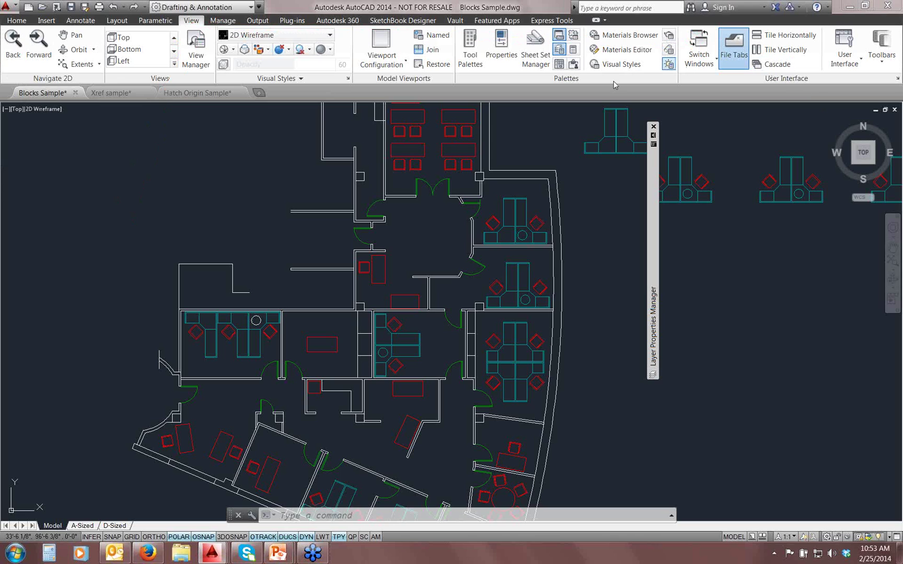
{"action": "left_click", "coordinate": [734, 47]}
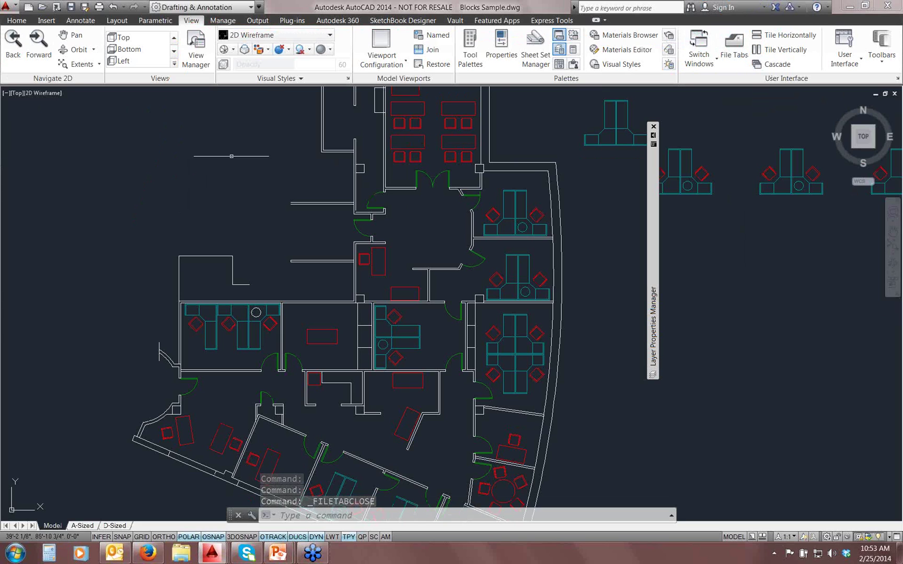
{"action": "left_click", "coordinate": [734, 47]}
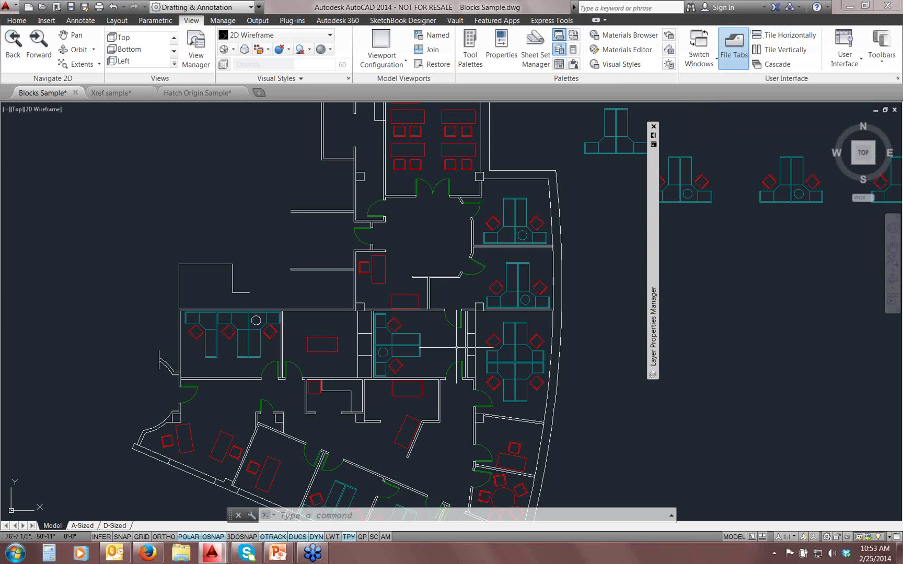
- Go to the D-Sized layout of Hatch Origin Sample and show annotative objects for all scales in its viewport
{"action": "left_click", "coordinate": [201, 95]}
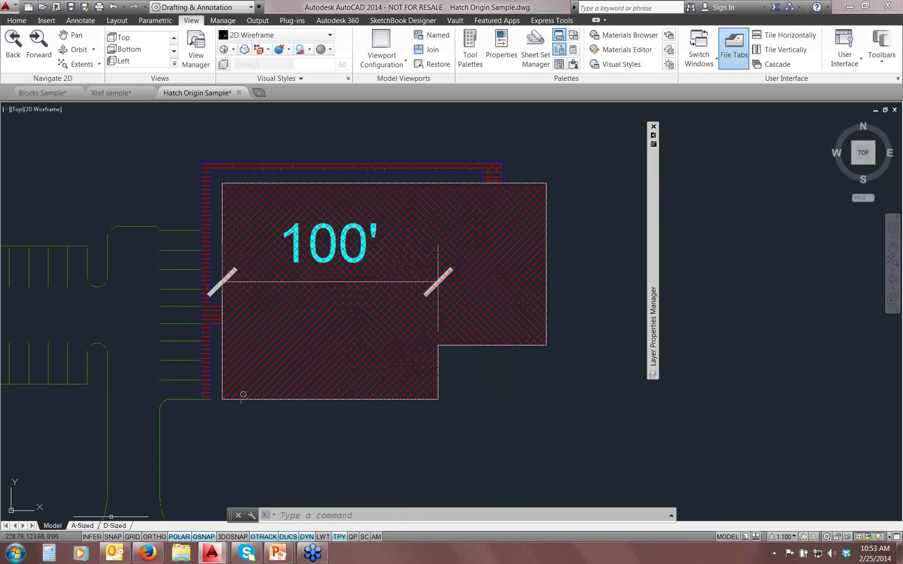
{"action": "left_click", "coordinate": [114, 526]}
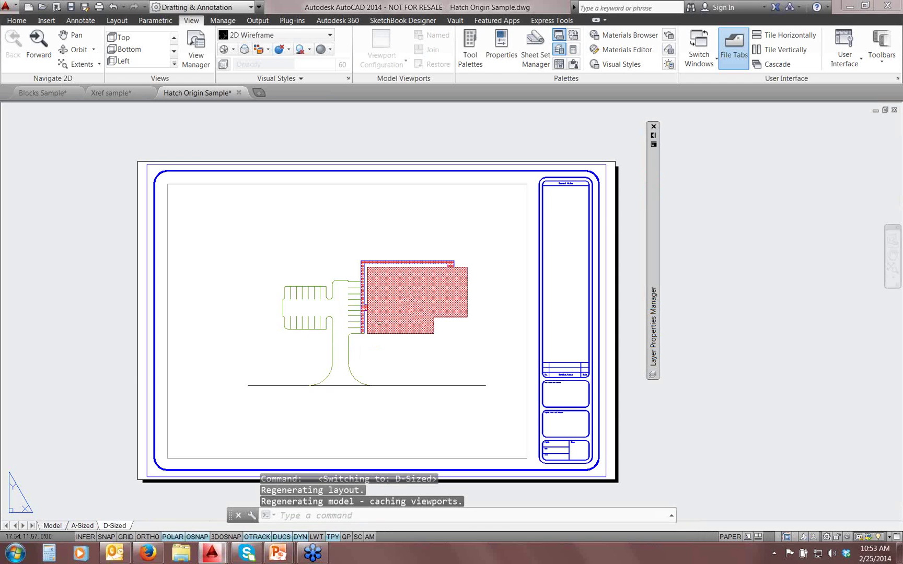
{"action": "left_click", "coordinate": [424, 378]}
{"action": "double_click", "coordinate": [425, 375]}
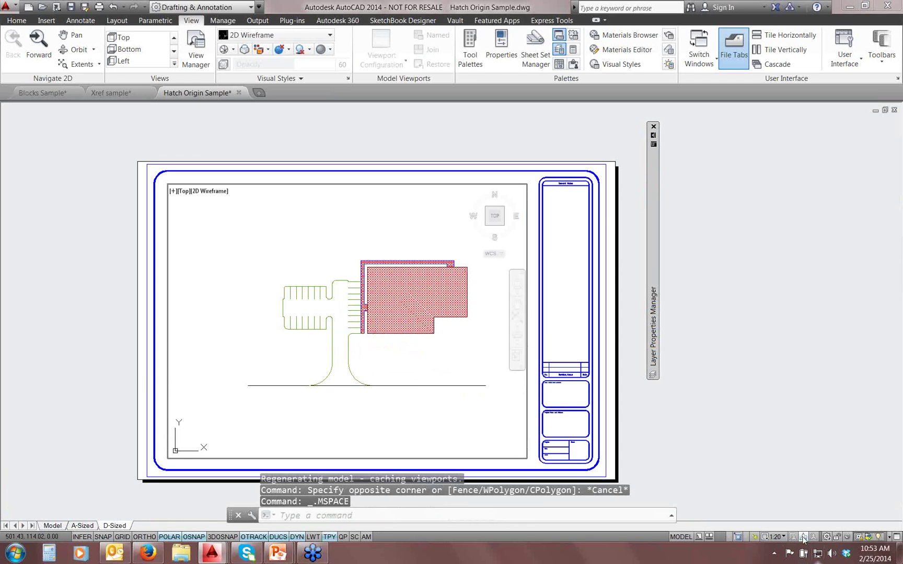
{"action": "left_click", "coordinate": [803, 537]}
{"action": "double_click", "coordinate": [690, 416]}
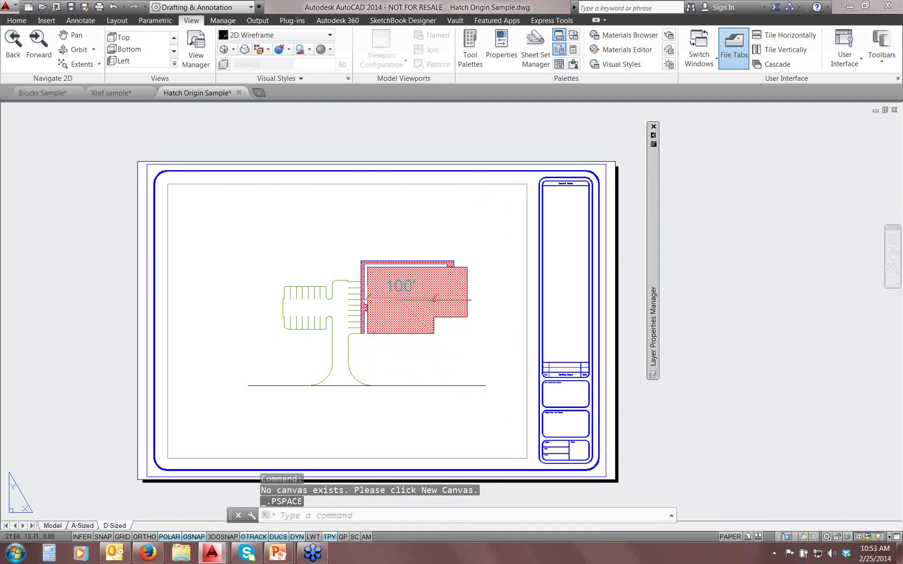
{"action": "scroll", "coordinate": [403, 295], "scroll_direction": "up", "scroll_amount": 5}
{"action": "scroll", "coordinate": [398, 320], "scroll_direction": "down", "scroll_amount": 4}
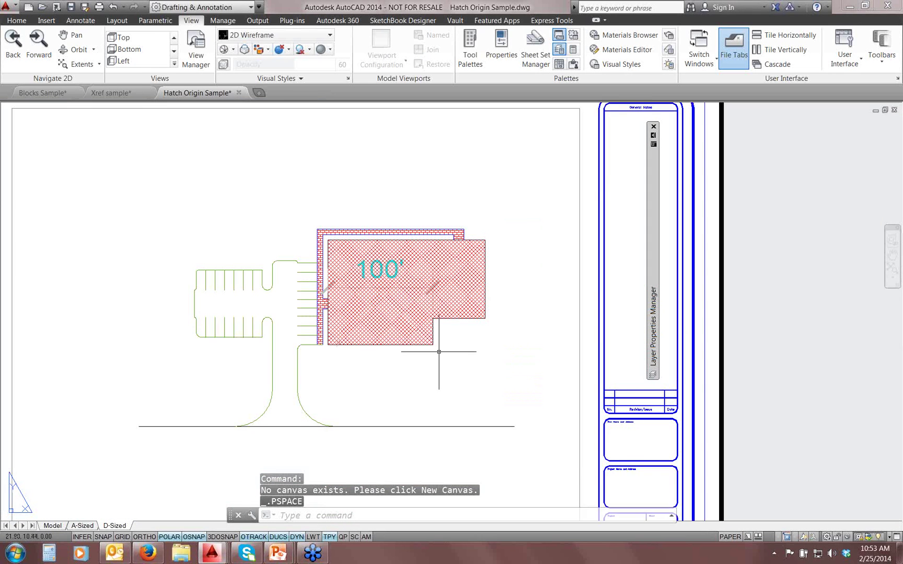
{"action": "scroll", "coordinate": [480, 343], "scroll_direction": "down", "scroll_amount": 4}
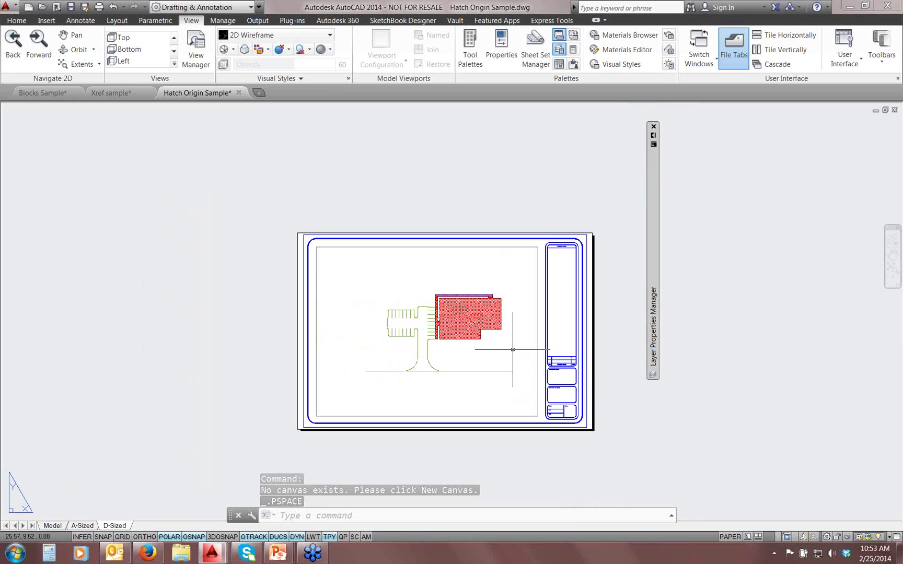
- Set the VPROTATEASSOC system variable to 1
{"action": "type", "text": "VPR"}
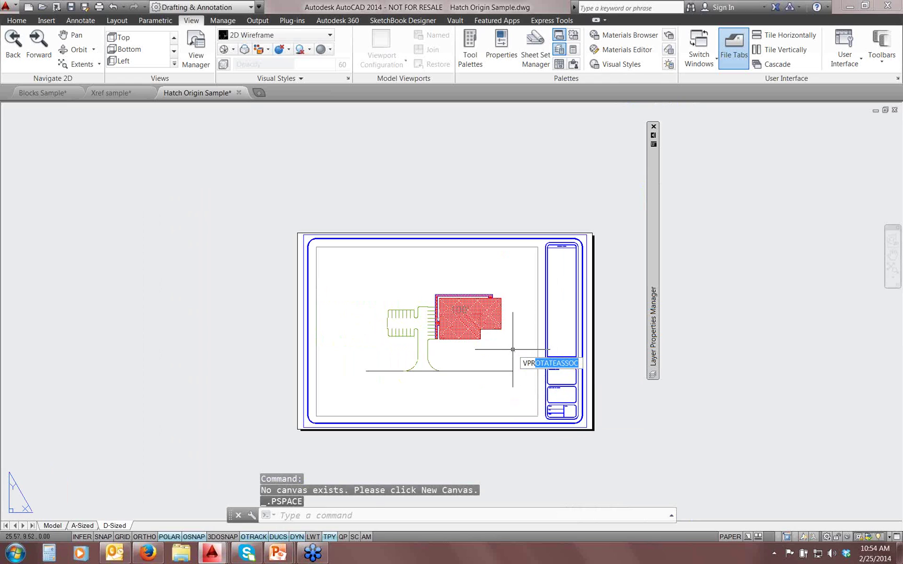
{"action": "key", "text": "Return"}
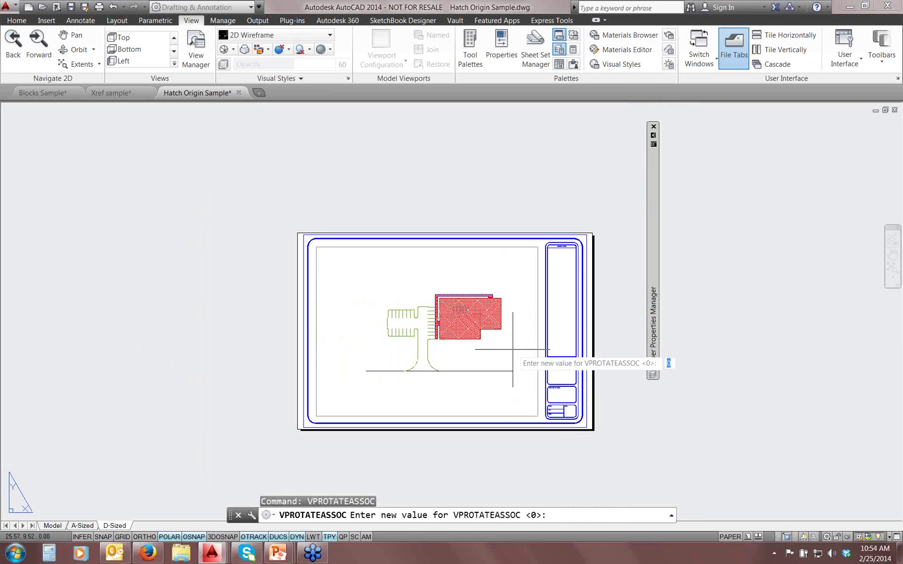
{"action": "type", "text": "1"}
{"action": "key", "text": "Return"}
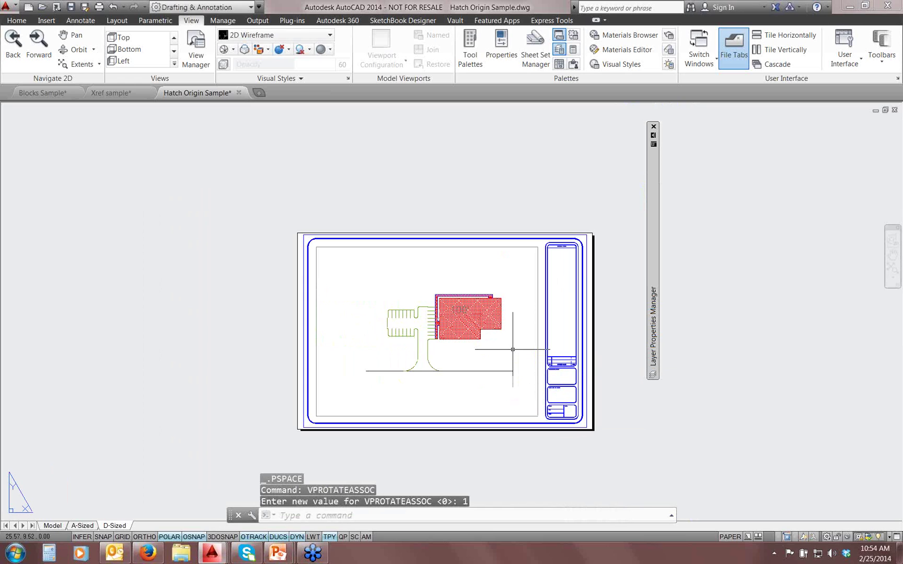
- Rotate the D-Sized layout's viewport counterclockwise to a diagonal angle around a base point near the building
{"action": "key", "text": "Escape"}
{"action": "type", "text": "RO"}
{"action": "key", "text": "Return"}
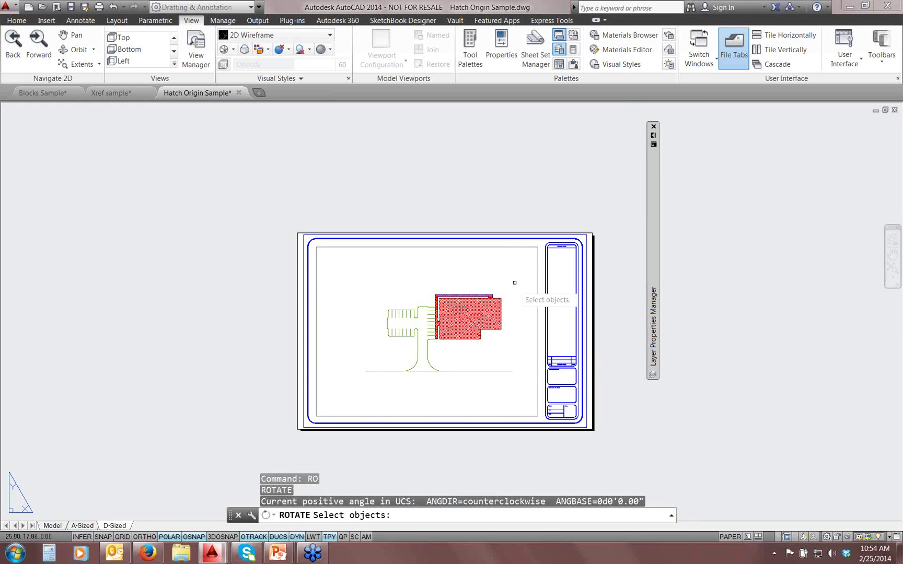
{"action": "left_click", "coordinate": [506, 249]}
{"action": "left_click", "coordinate": [464, 244]}
{"action": "key", "text": "Return"}
{"action": "left_click", "coordinate": [444, 312]}
{"action": "left_click", "coordinate": [475, 284]}
{"action": "scroll", "coordinate": [434, 293], "scroll_direction": "up", "scroll_amount": 10}
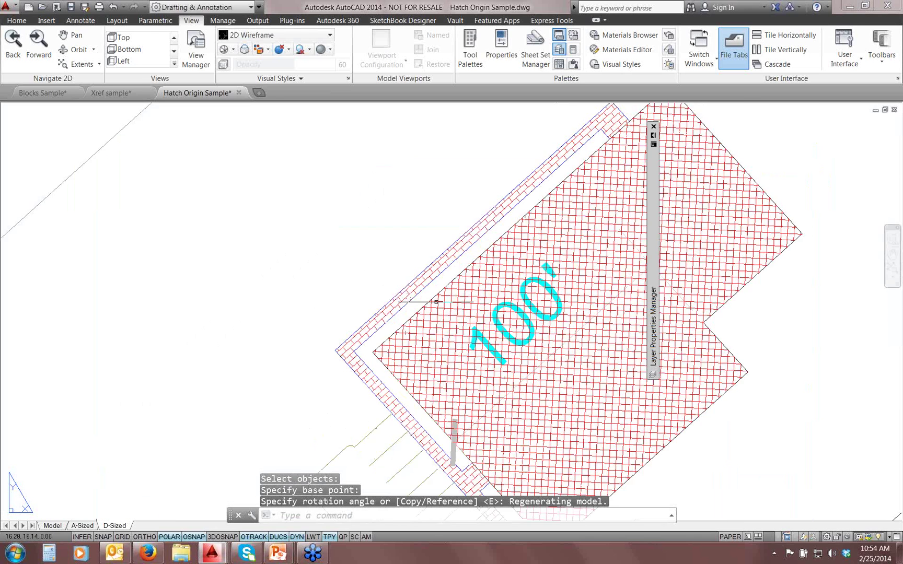
- Send all hatches to the back from inside the rotated viewport and return to paper space
{"action": "double_click", "coordinate": [243, 149]}
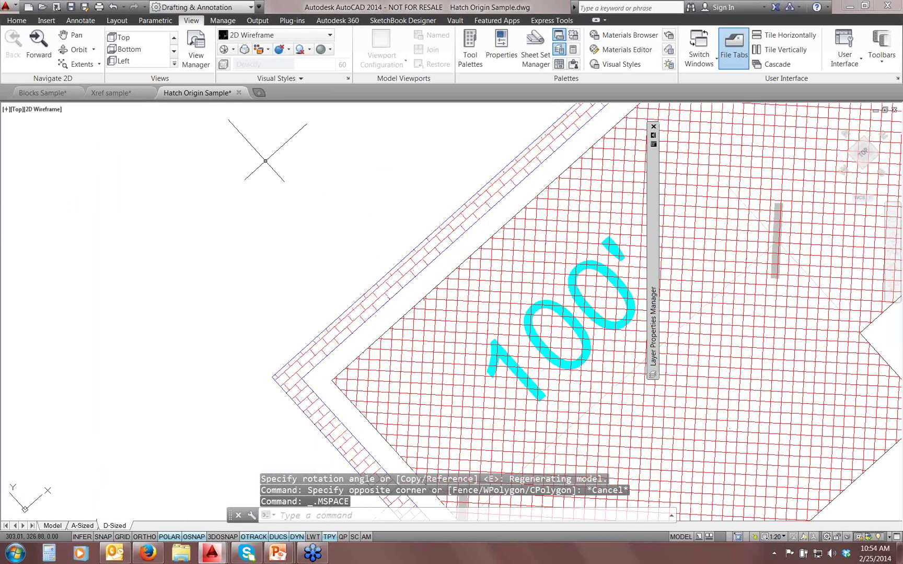
{"action": "left_click", "coordinate": [7, 19]}
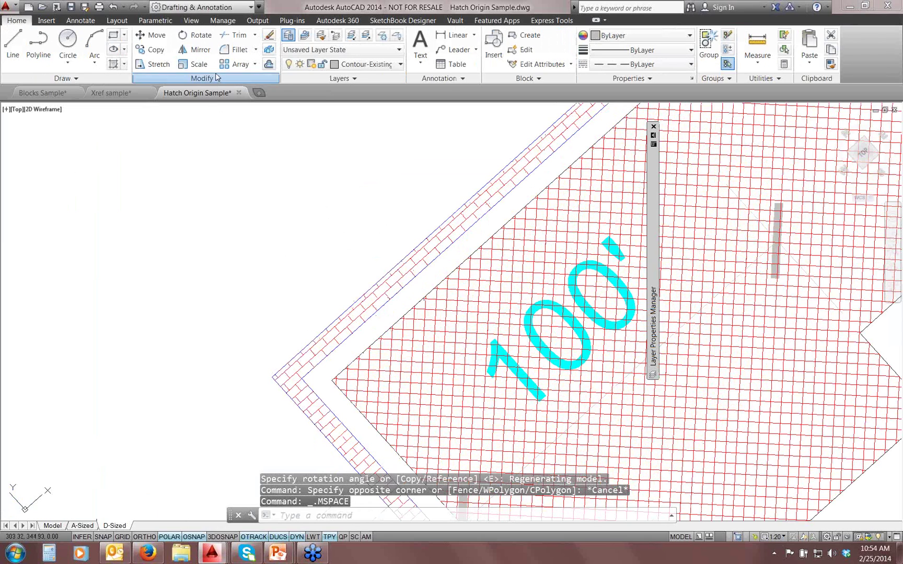
{"action": "left_click", "coordinate": [157, 78]}
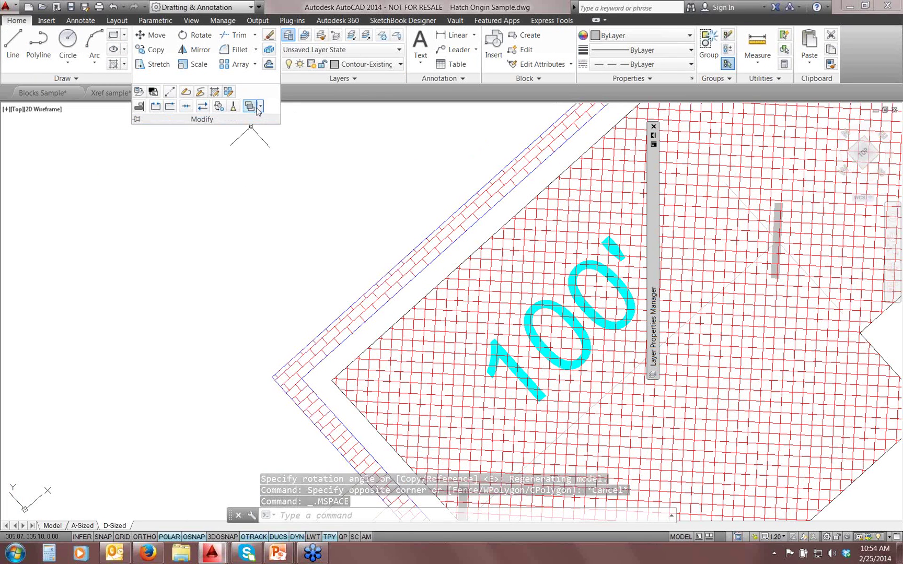
{"action": "left_click", "coordinate": [260, 106]}
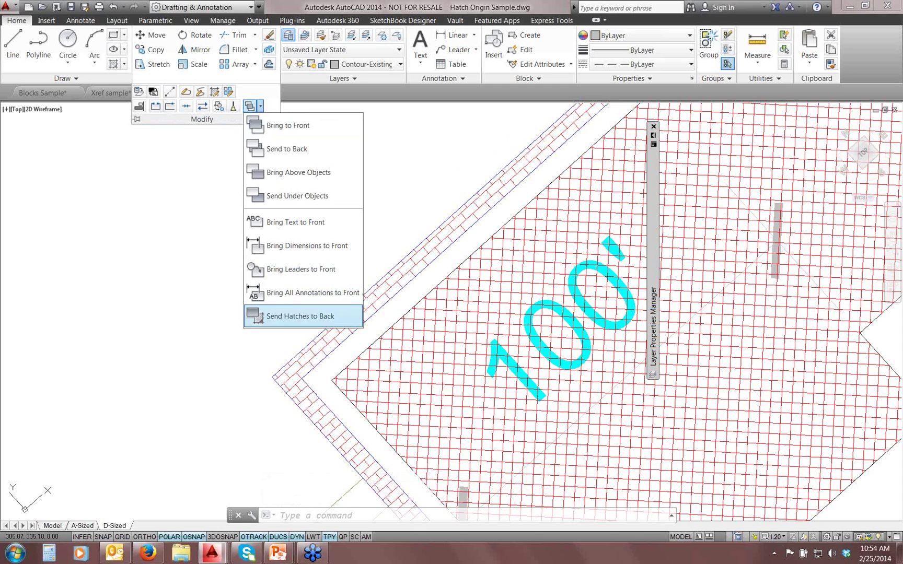
{"action": "left_click", "coordinate": [282, 315]}
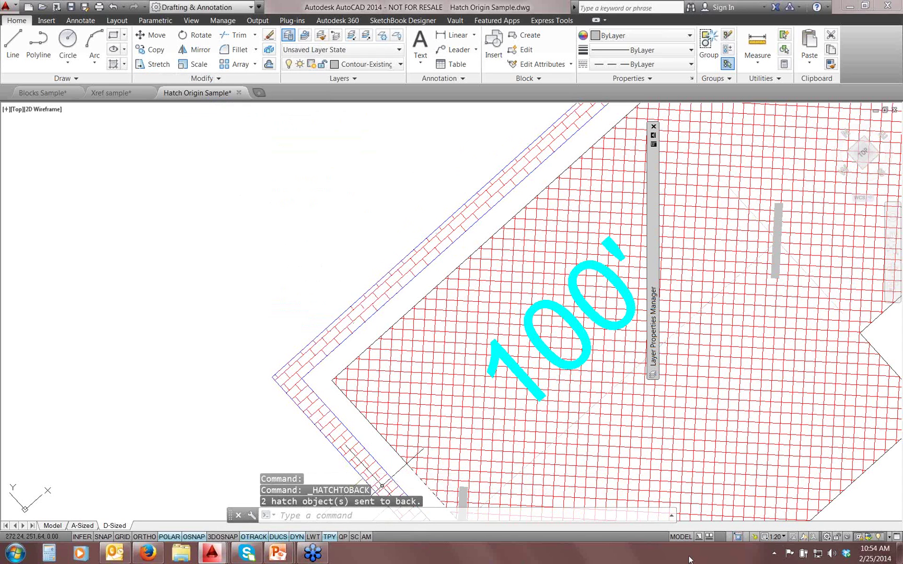
{"action": "left_click", "coordinate": [681, 537]}
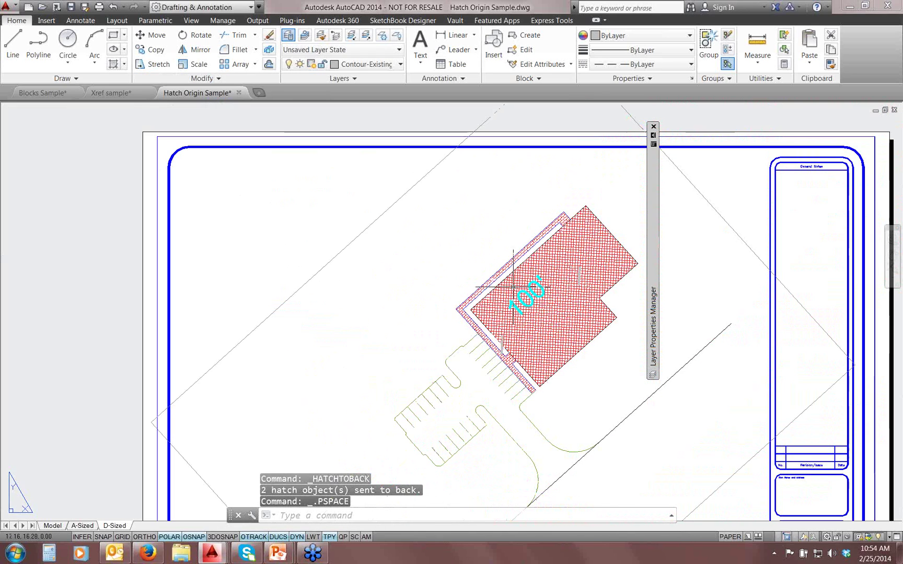
{"action": "scroll", "coordinate": [484, 261], "scroll_direction": "down", "scroll_amount": 2}
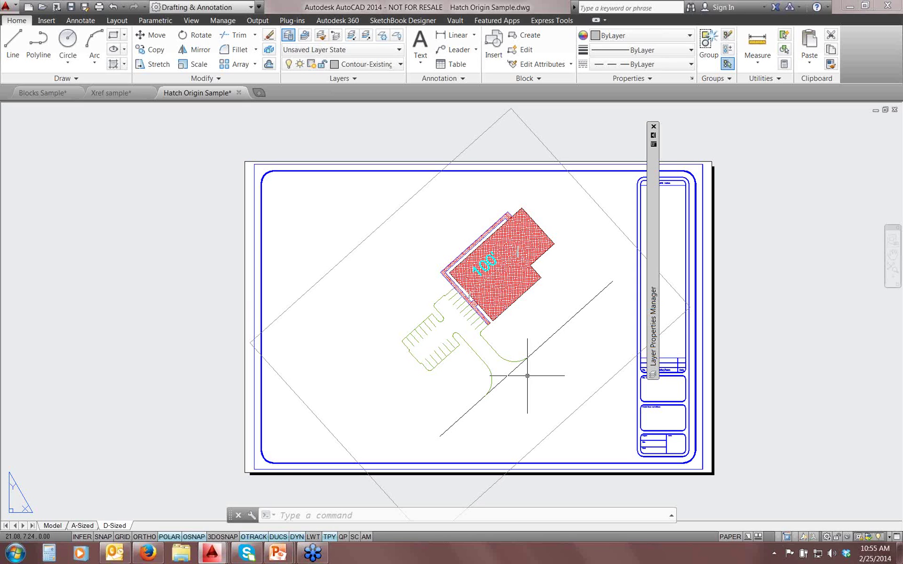
- In model space, use Select Similar on the vertical line of the building's notch, and clear the selection
{"action": "left_click", "coordinate": [52, 525]}
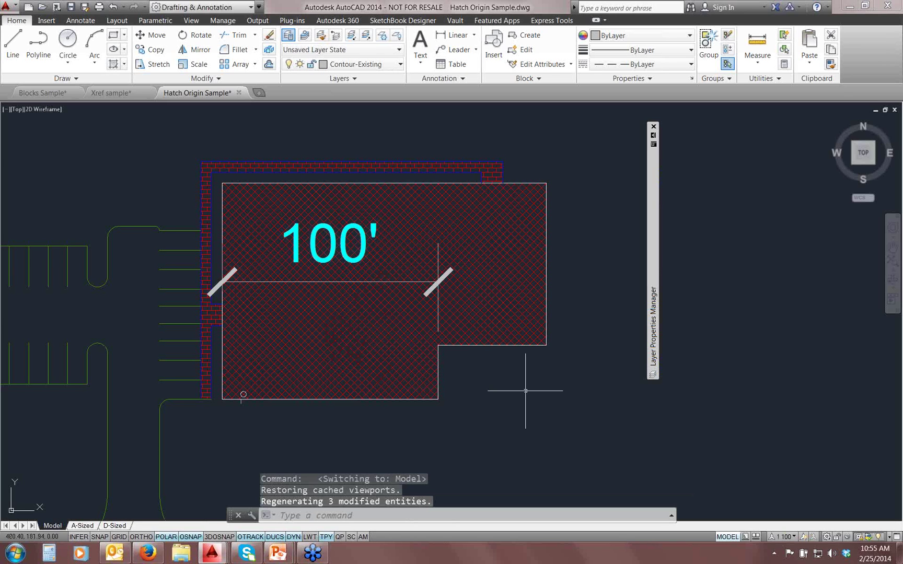
{"action": "left_click", "coordinate": [436, 401]}
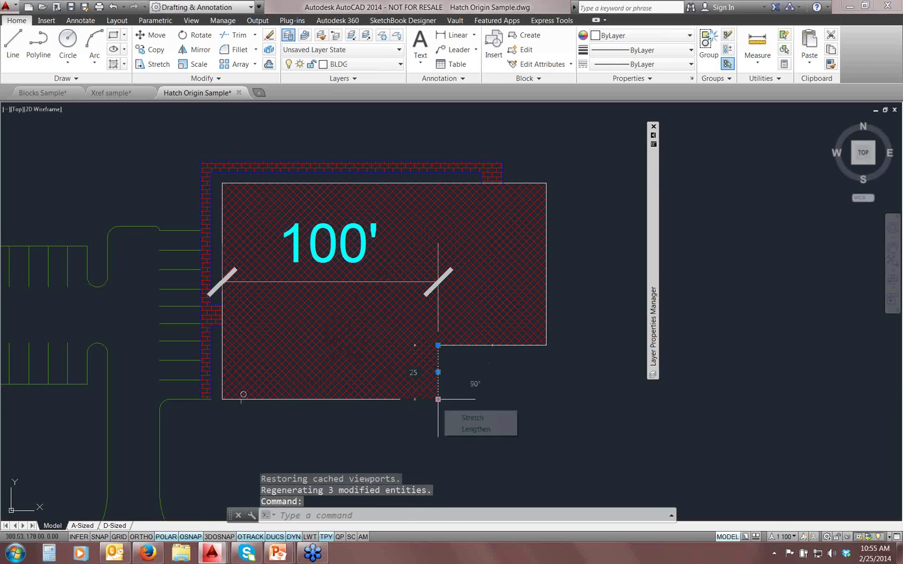
{"action": "right_click", "coordinate": [469, 373]}
{"action": "left_click", "coordinate": [554, 287]}
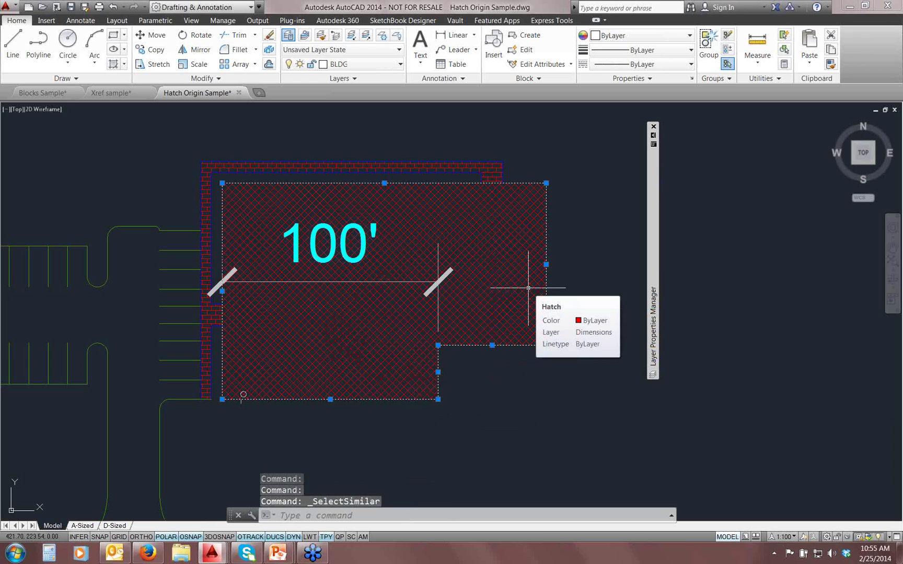
{"action": "key", "text": "Escape"}
{"action": "key", "text": "Escape"}
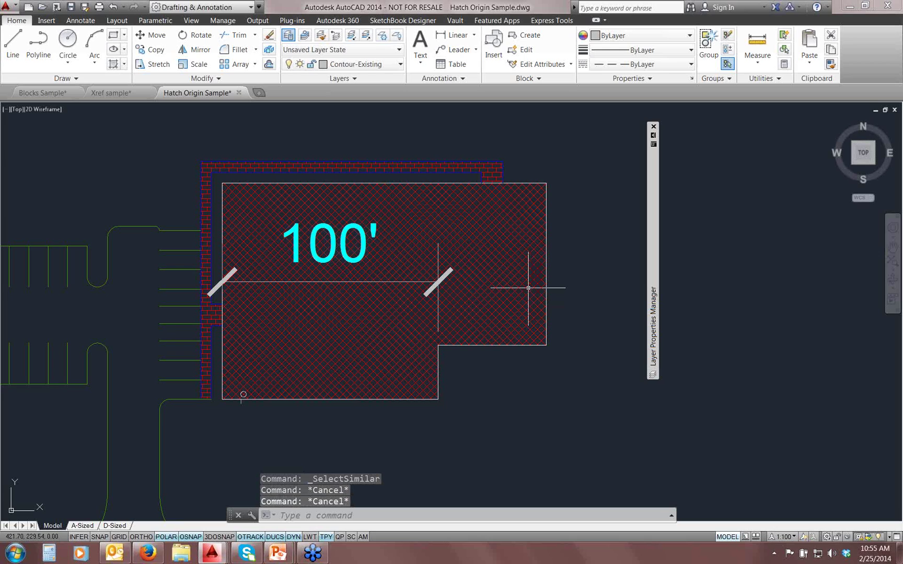
- Start SELECTSIMILAR and review the matching criteria in its settings without changing them
{"action": "type", "text": "SELE"}
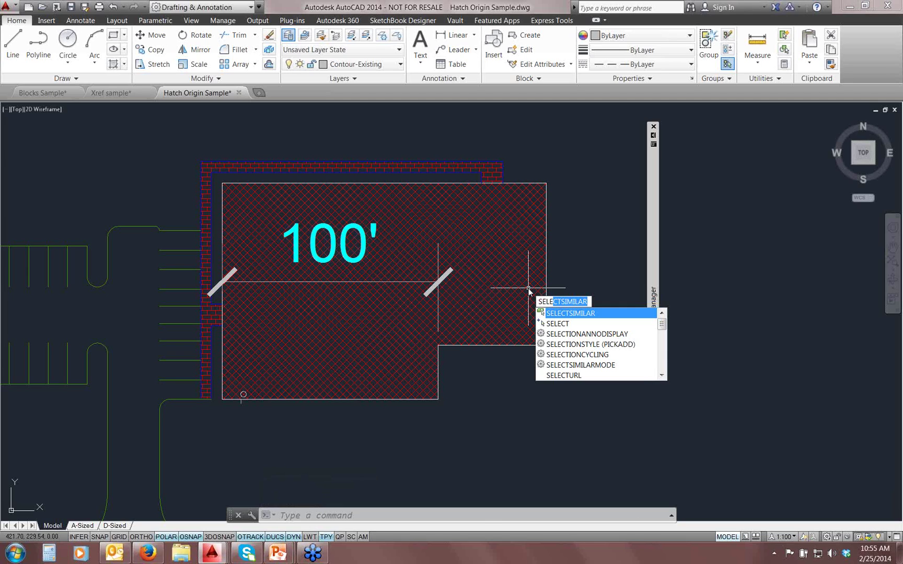
{"action": "key", "text": "Return"}
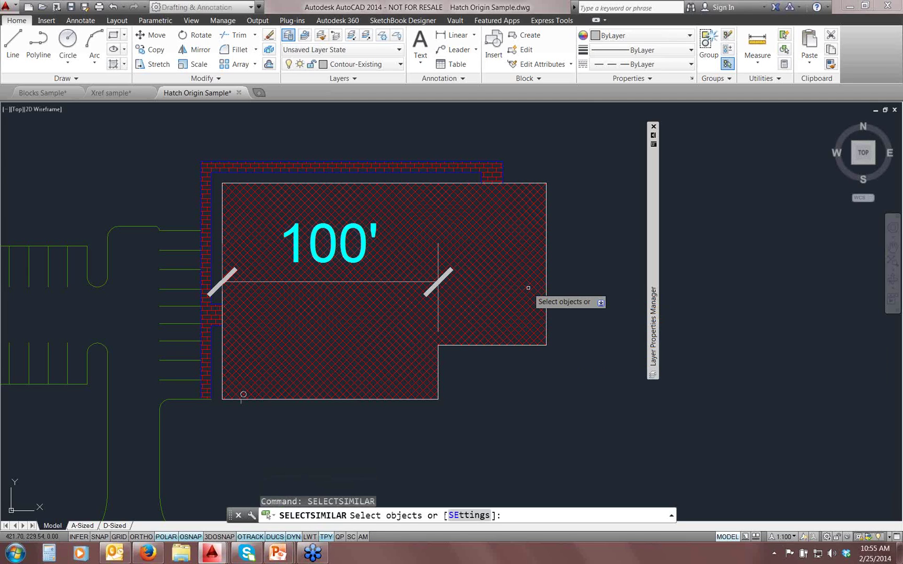
{"action": "key", "text": "ctrl+shift+e"}
{"action": "left_click_drag", "start_coordinate": [571, 339], "coordinate": [484, 514]}
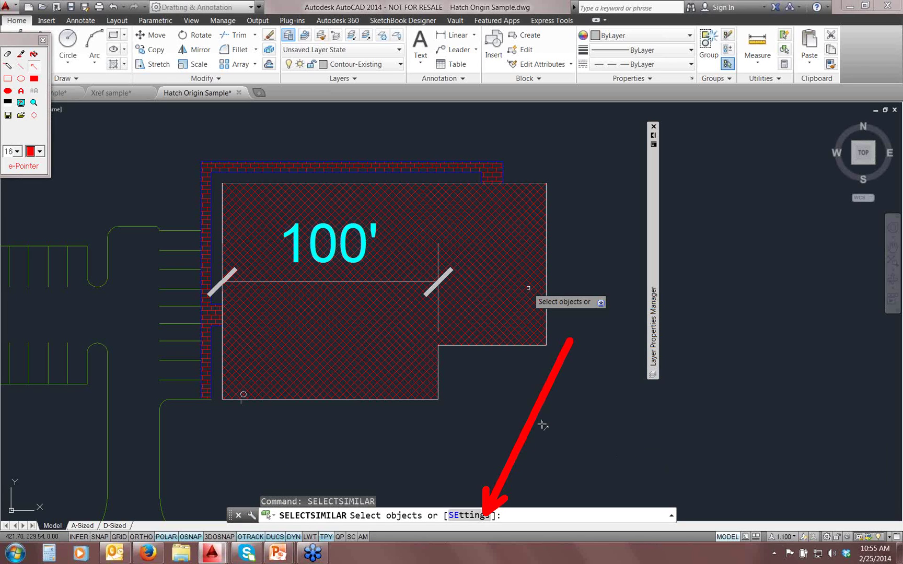
{"action": "key", "text": "ctrl+shift+e"}
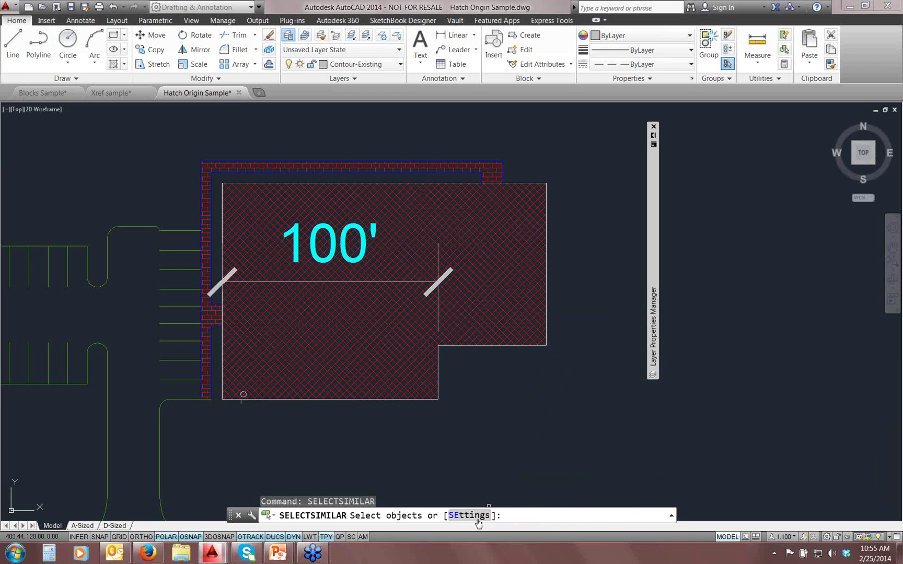
{"action": "type", "text": "SE"}
{"action": "key", "text": "Return"}
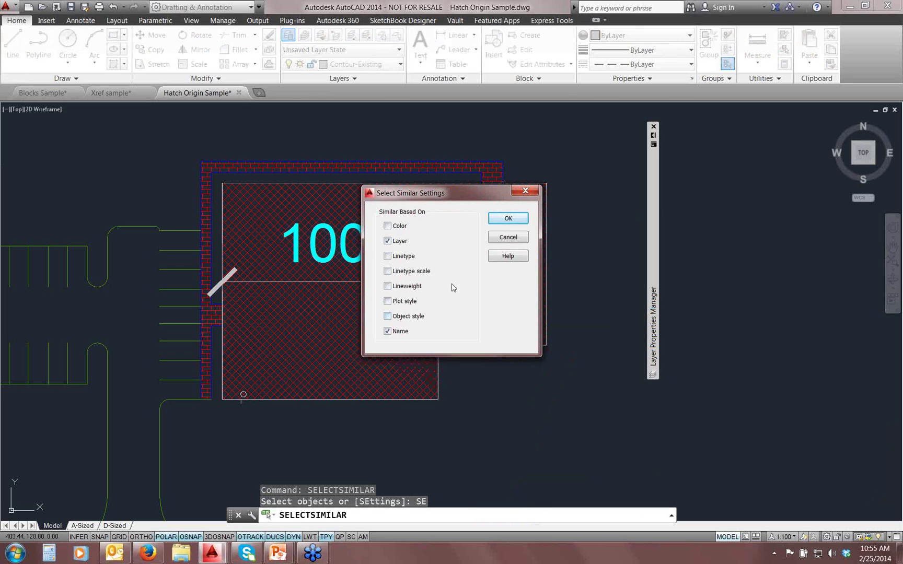
{"action": "left_click", "coordinate": [507, 238]}
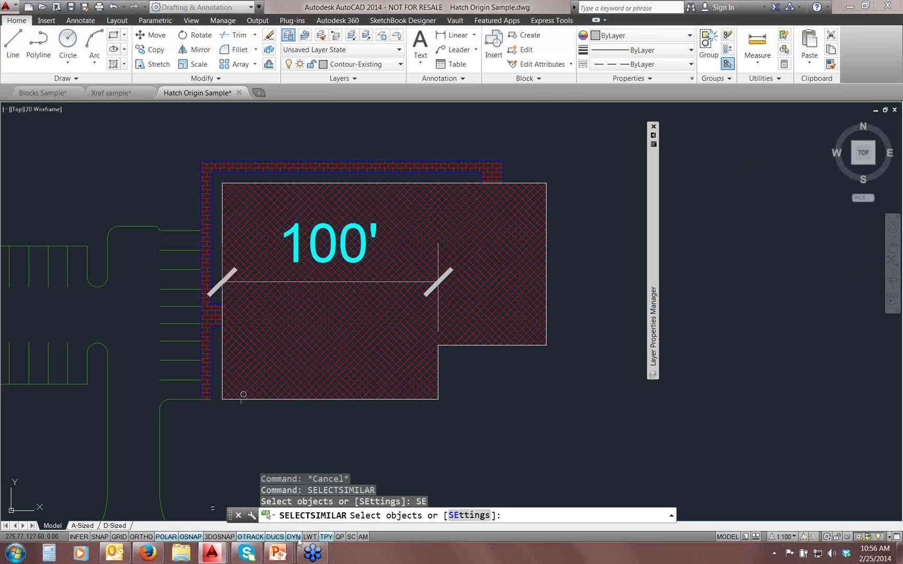
- Switch to the PowerPoint slide show with the Upcoming CAD-1 Events slide
{"action": "mouse_move", "coordinate": [277, 553]}
{"action": "left_click", "coordinate": [347, 484]}
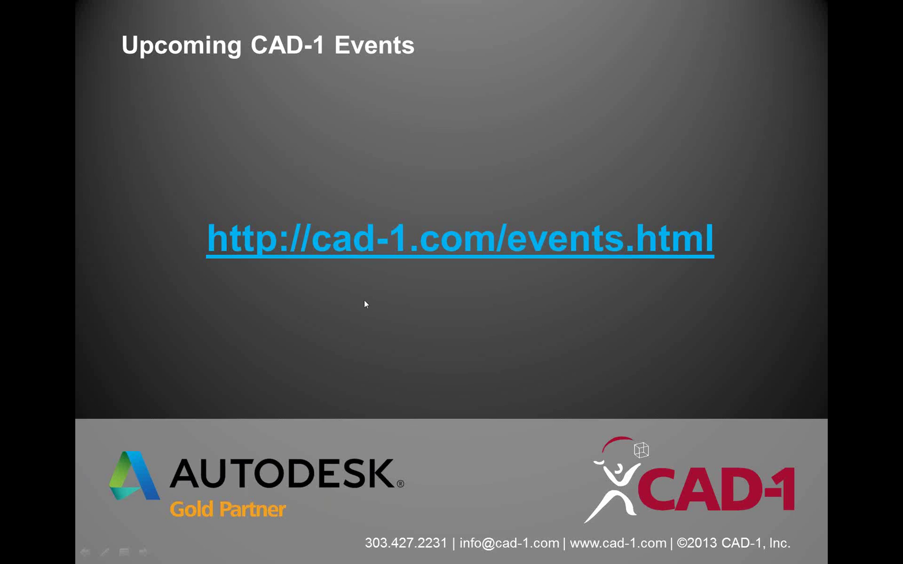